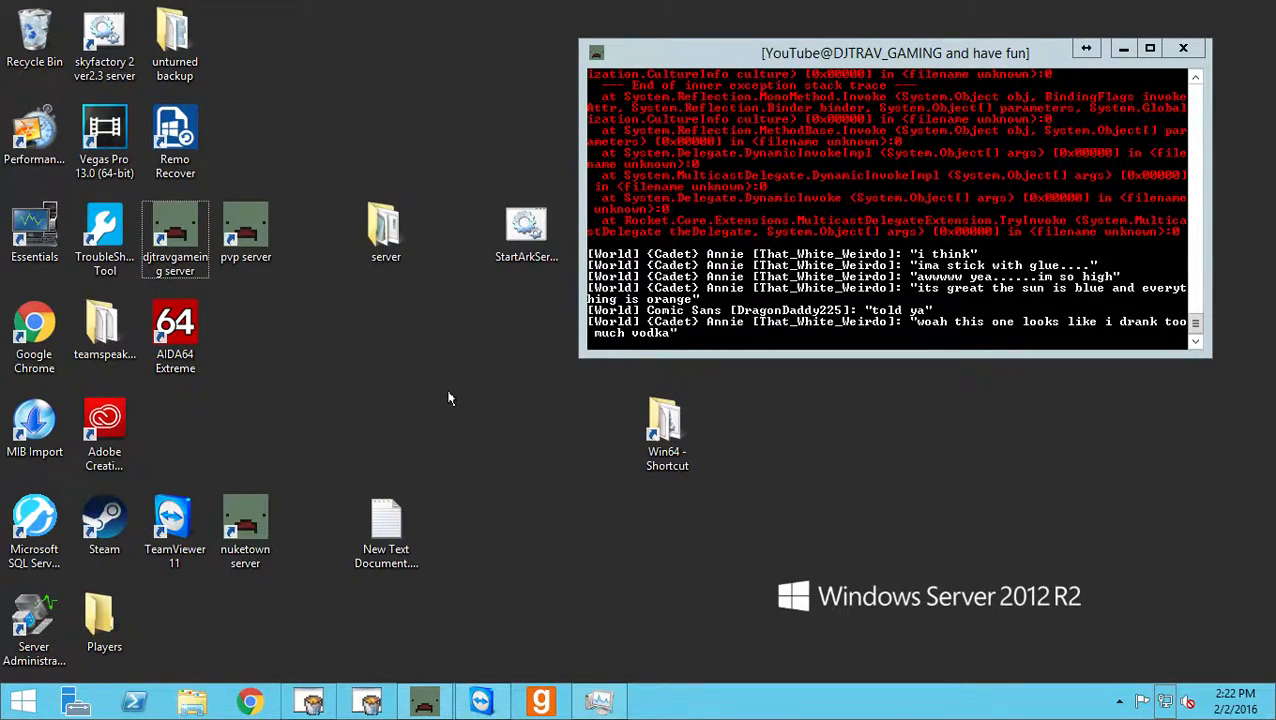
Shift the running server console window aside on the desktop and minimize it.
left_click_drag(935, 55, 803, 62)
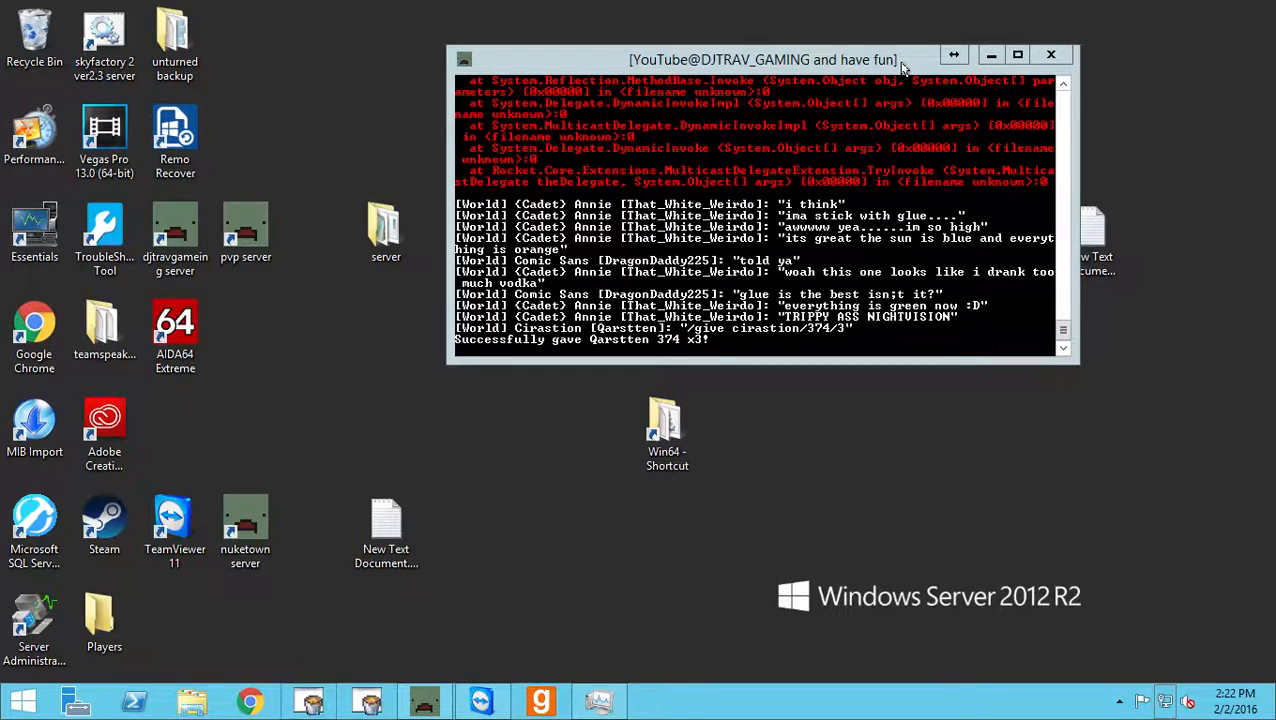
left_click(990, 54)
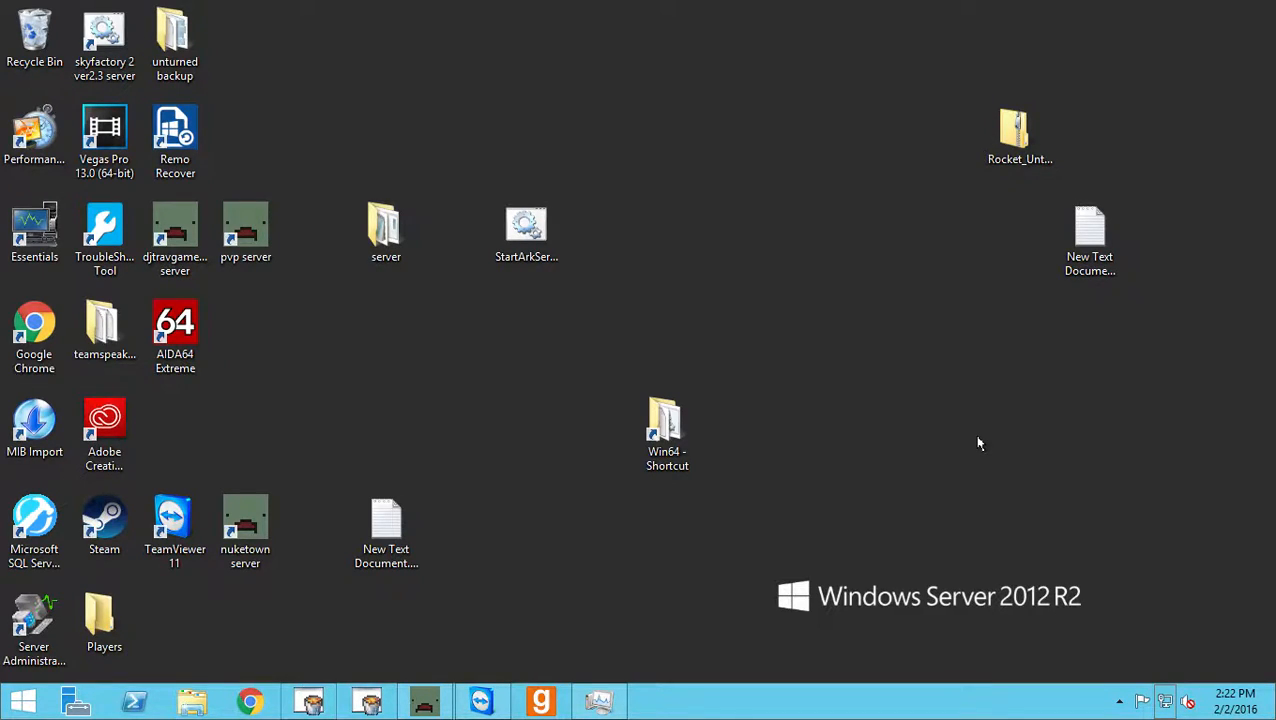
left_click(428, 701)
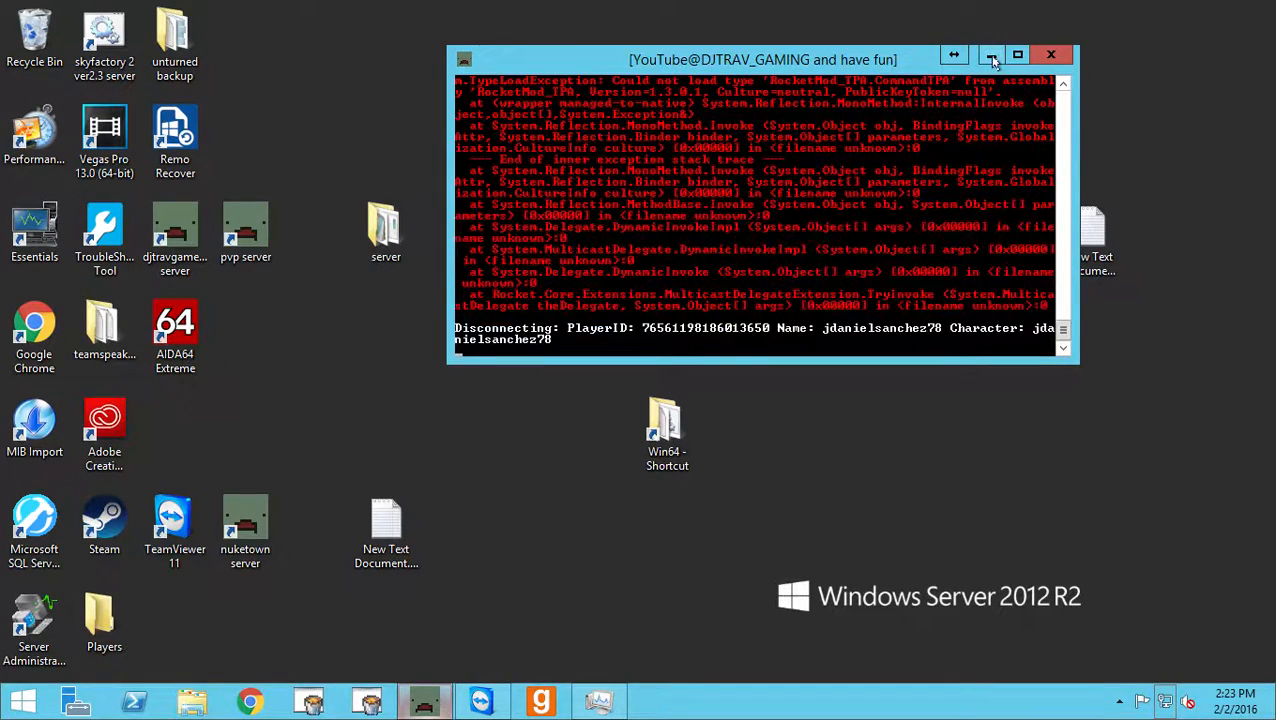
left_click(990, 56)
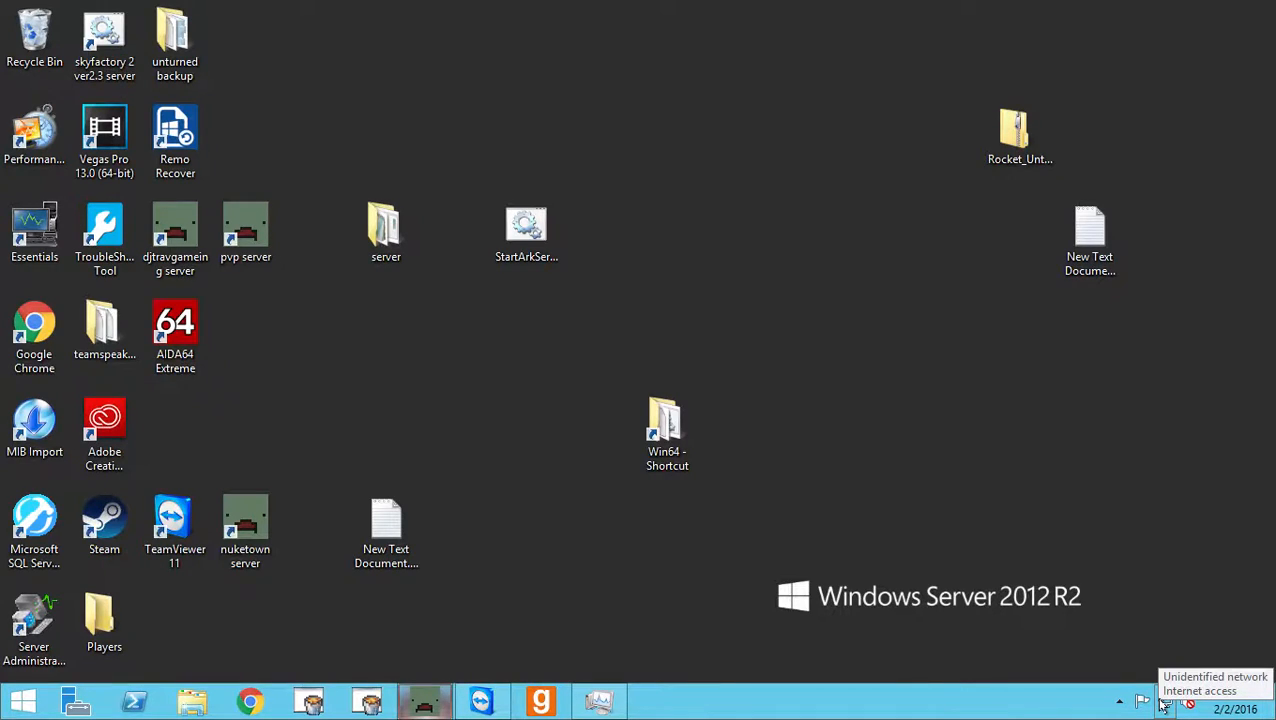
Open the Steam game library from the Steam icon's shortcut menu.
left_click(1120, 703)
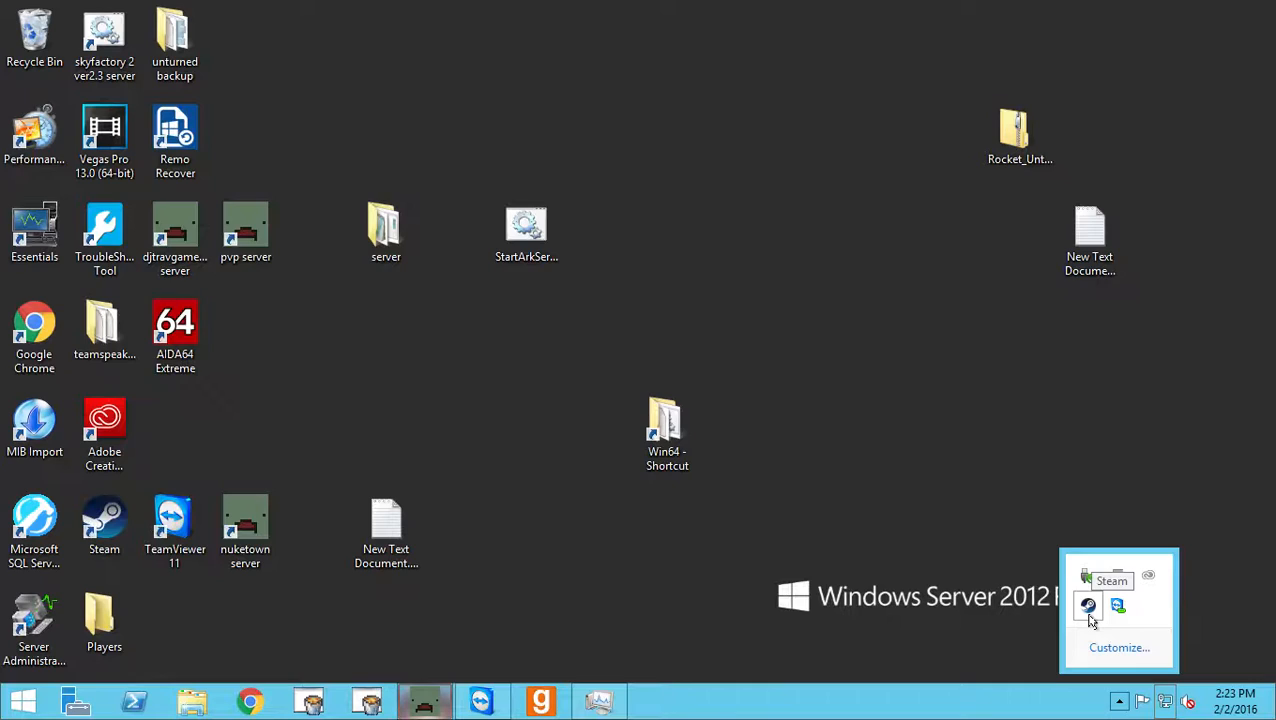
right_click(1091, 612)
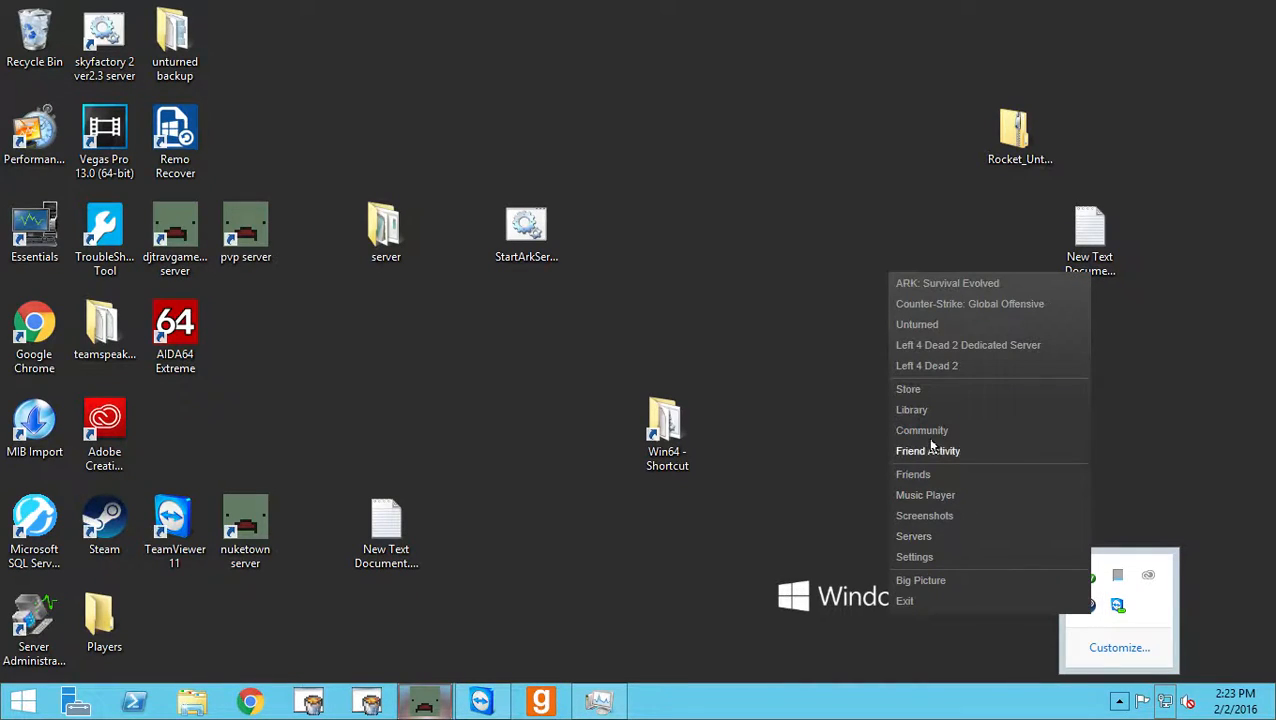
left_click(920, 410)
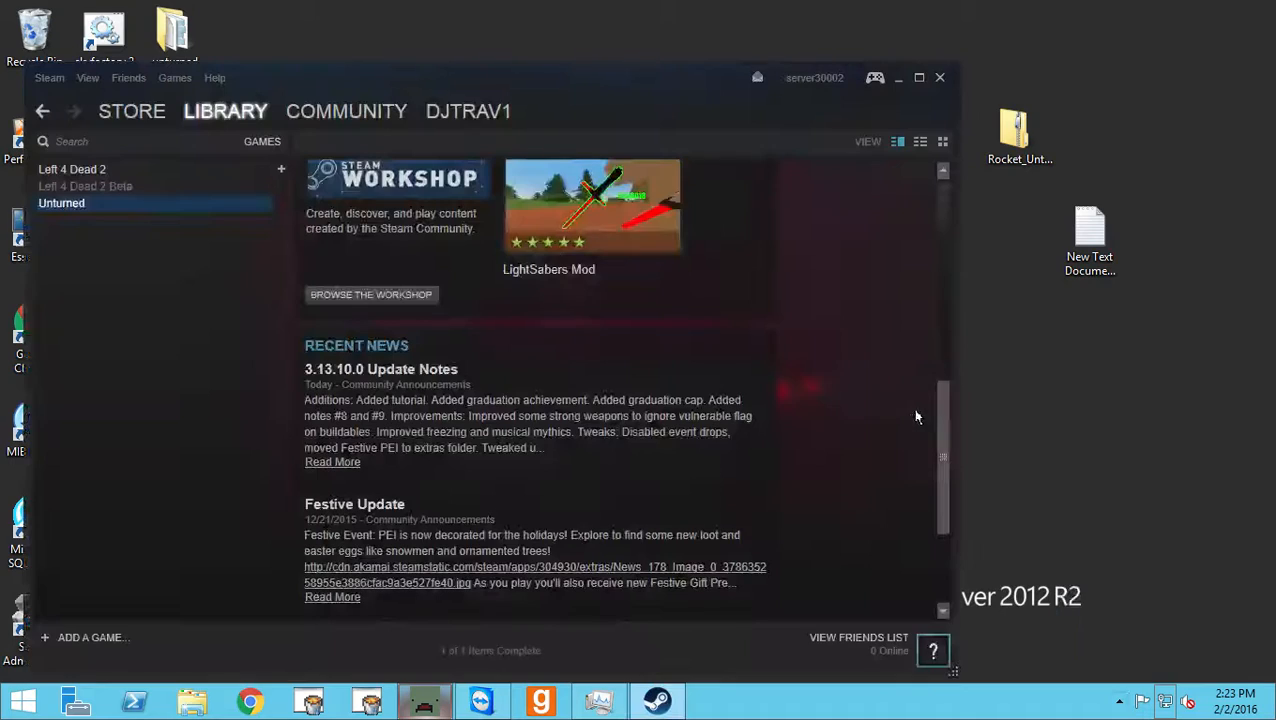
Open Unturned's properties from the library and browse its local files.
right_click(80, 203)
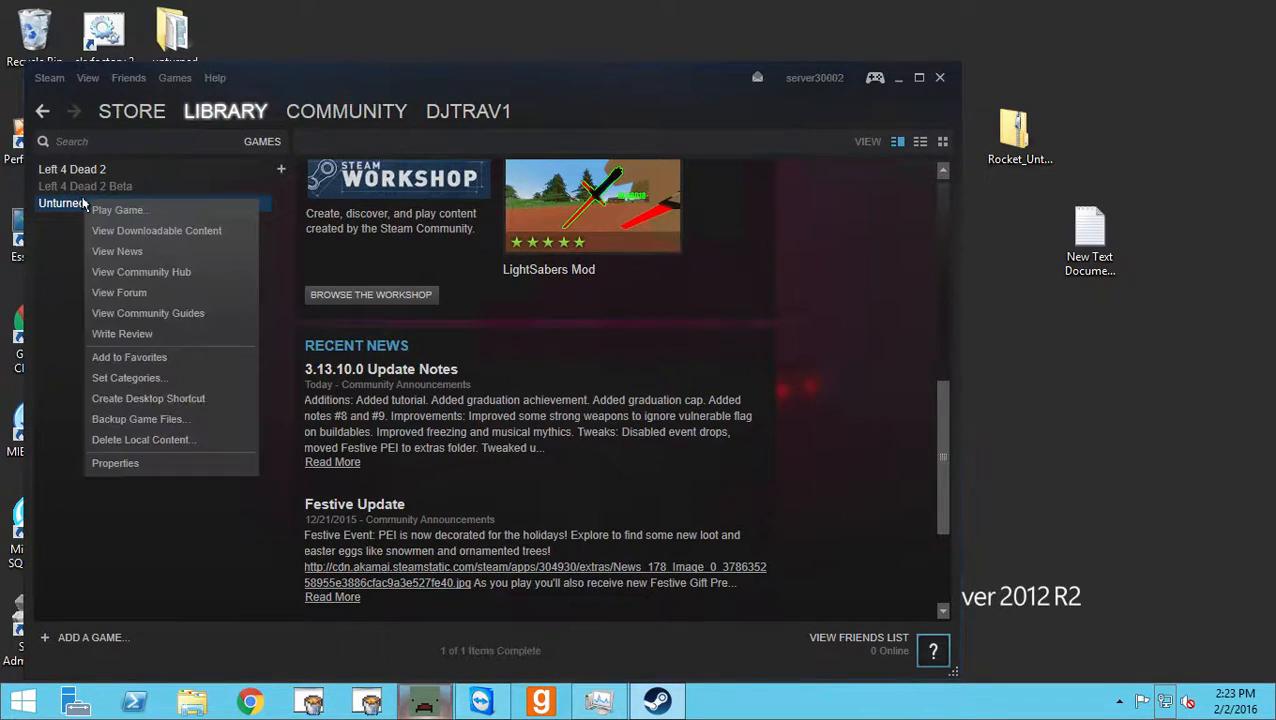
left_click(118, 465)
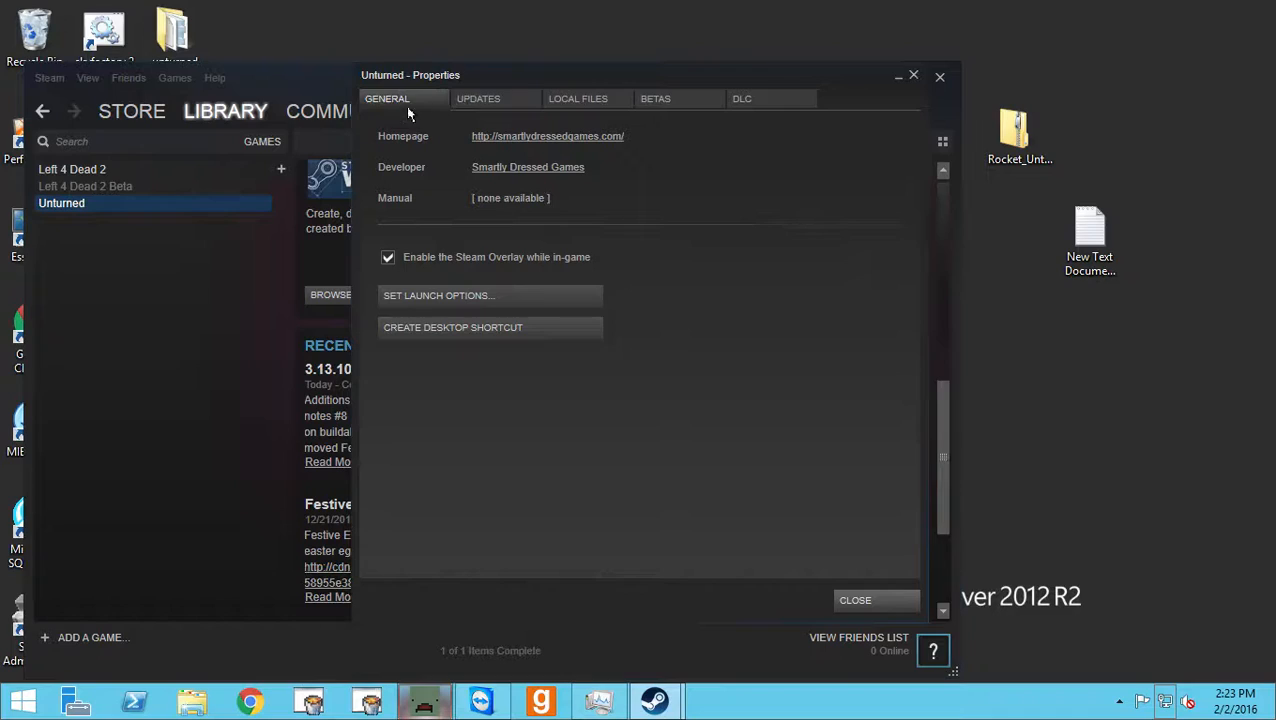
left_click(483, 100)
left_click(578, 99)
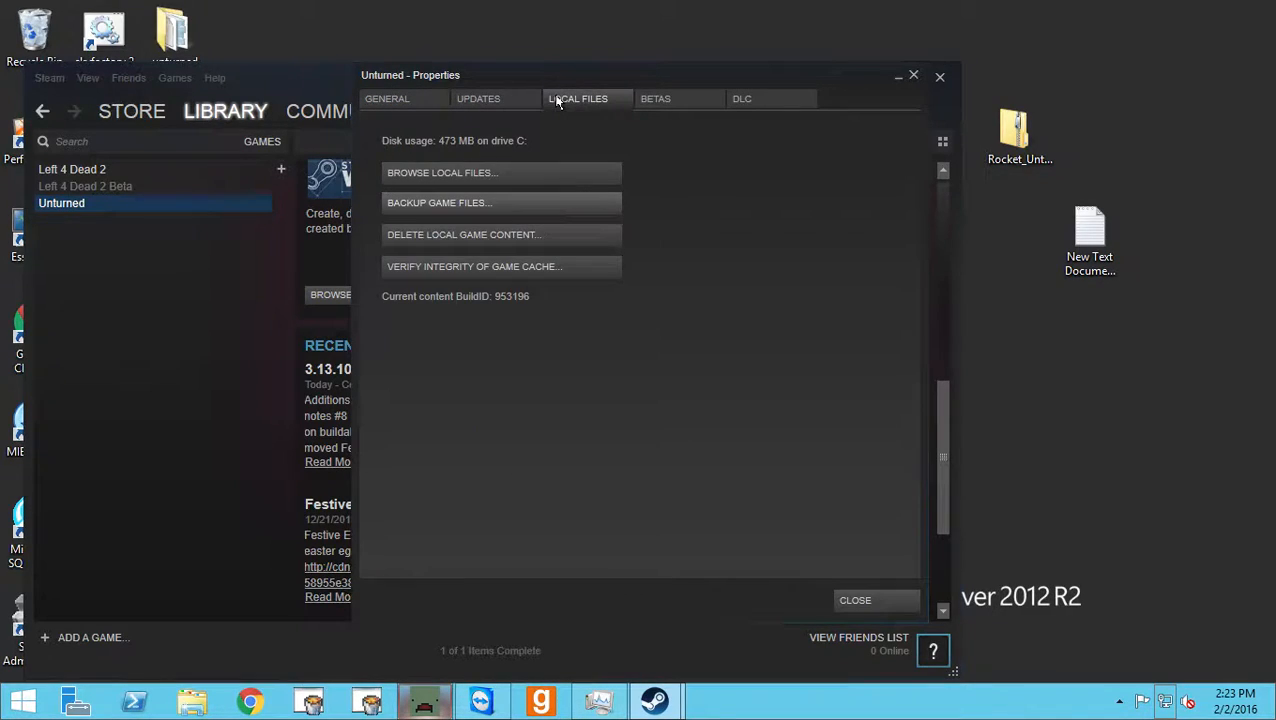
left_click(484, 176)
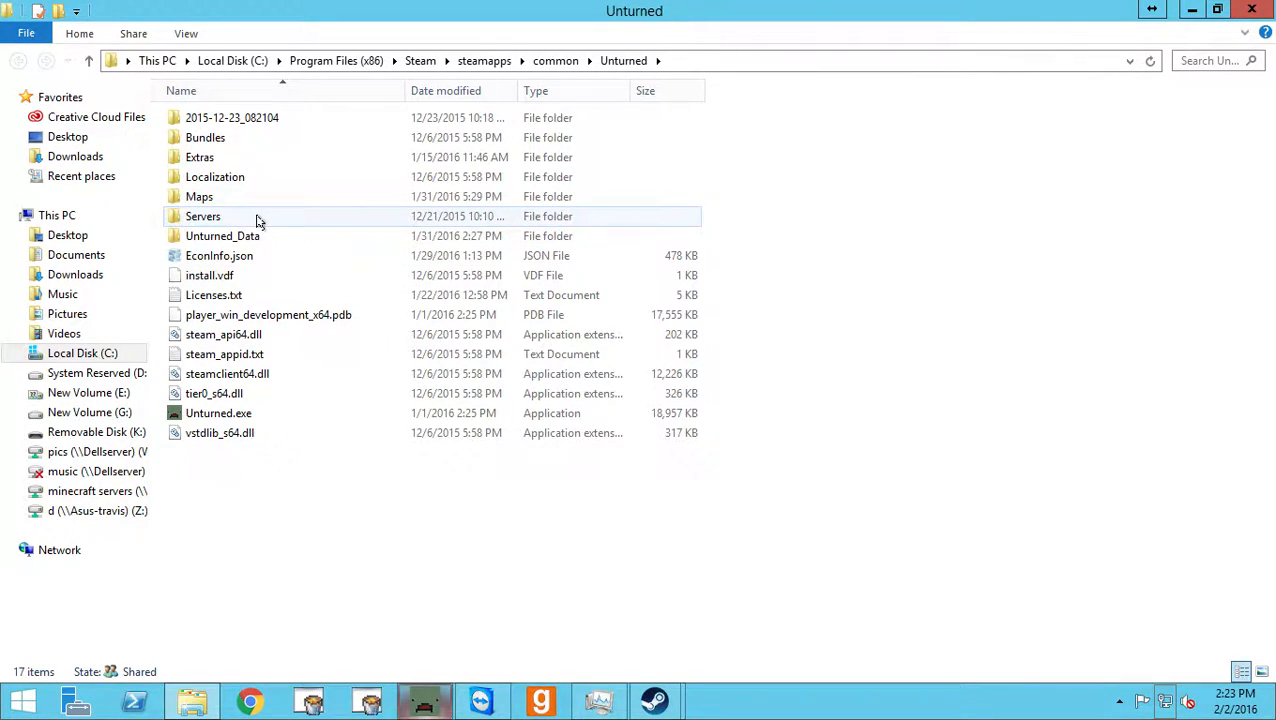
View the contents of the Servers folder, return to the Unturned folder and check the file options for Unturned.exe.
double_click(257, 220)
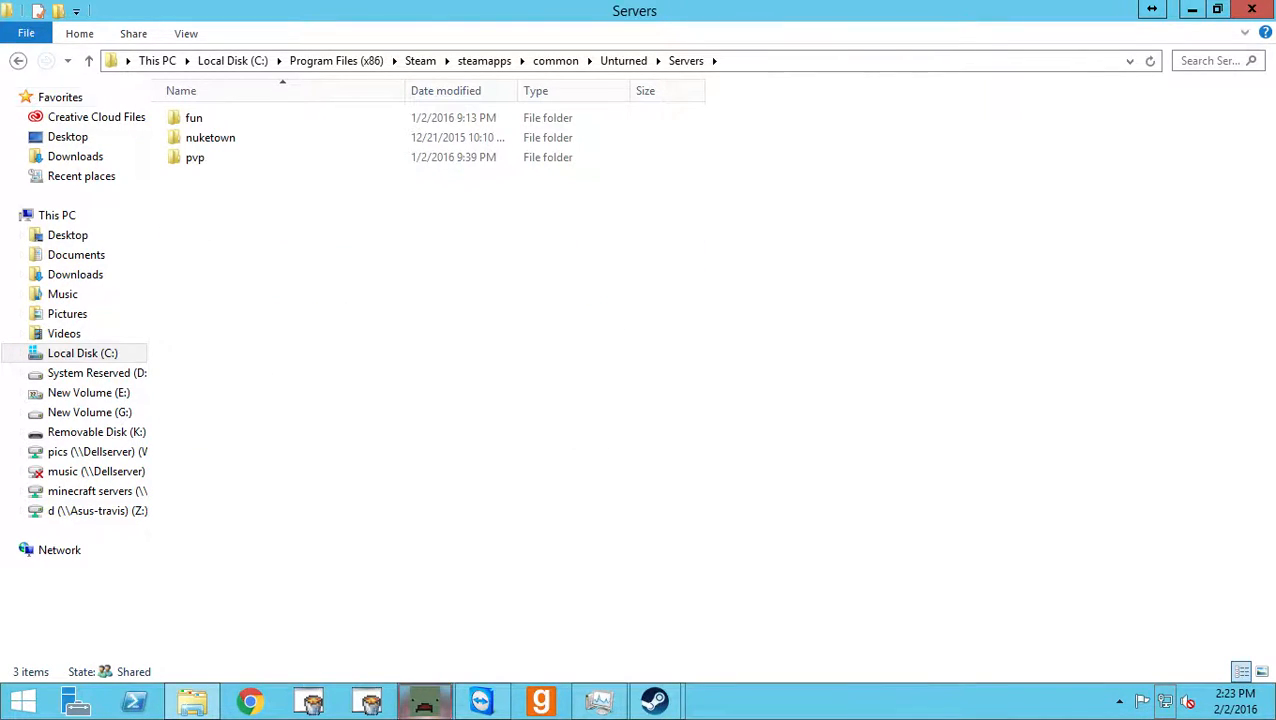
left_click(14, 62)
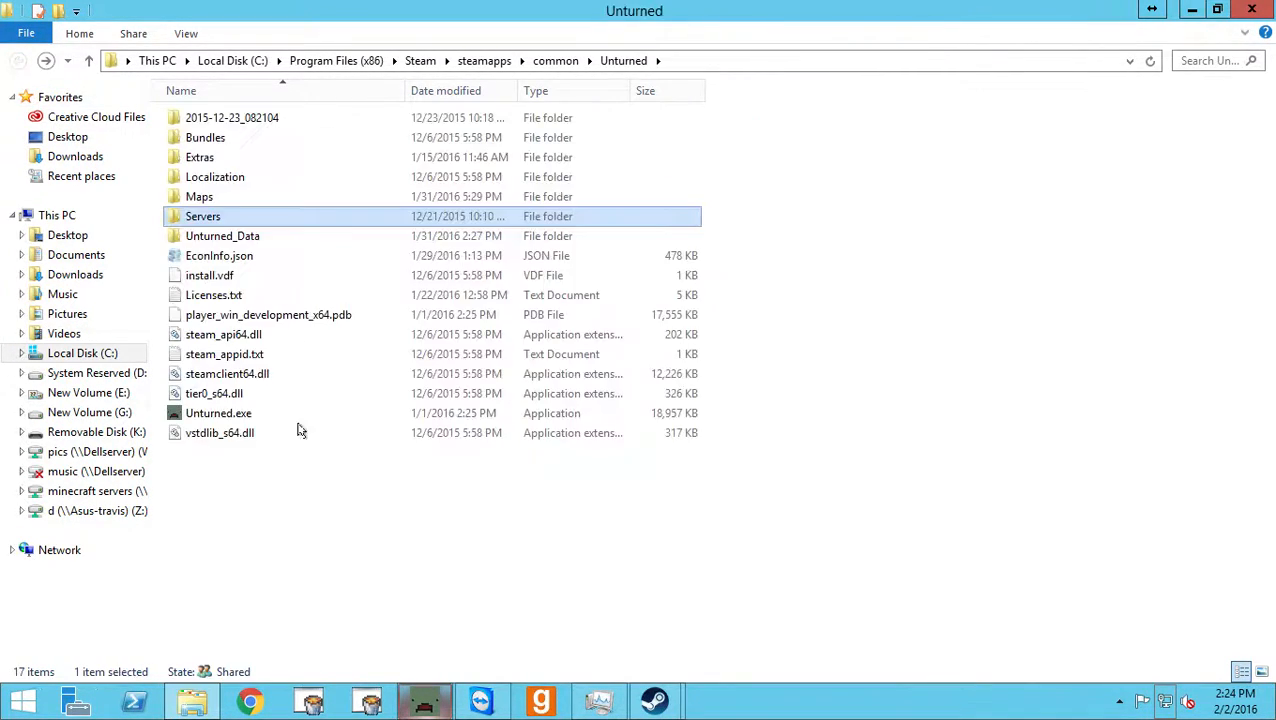
left_click(287, 414)
right_click(287, 414)
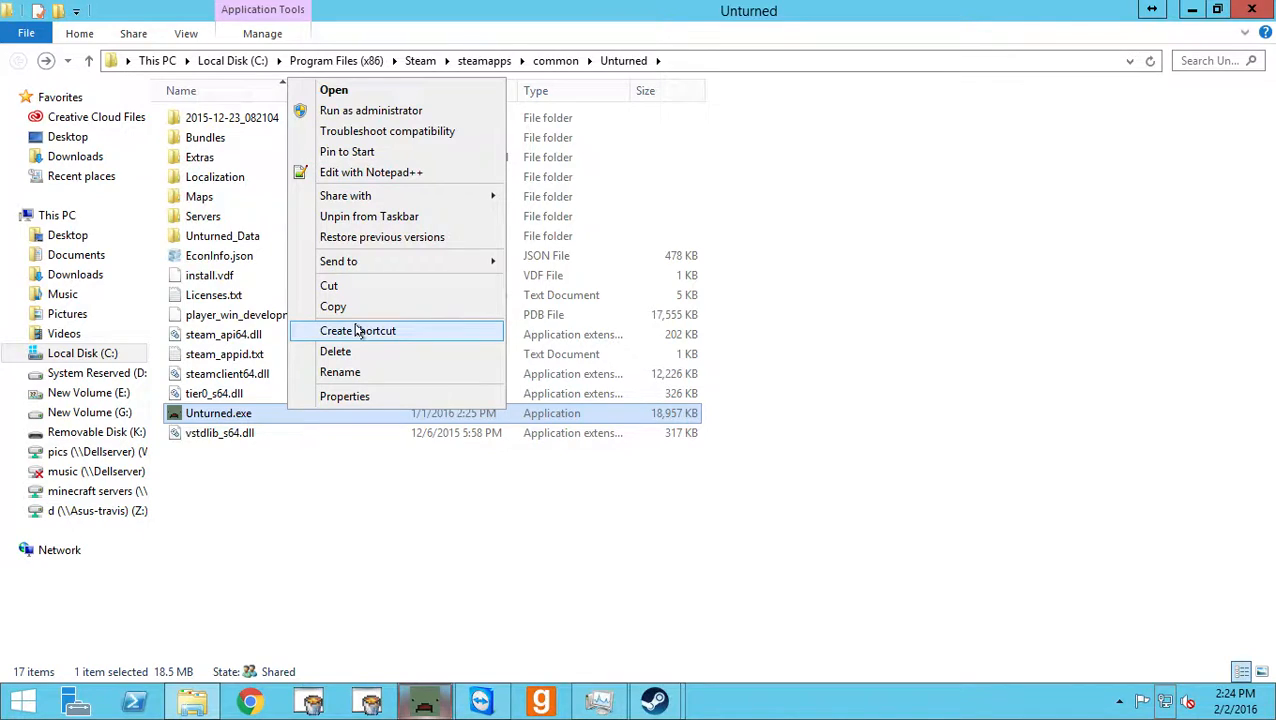
left_click(287, 458)
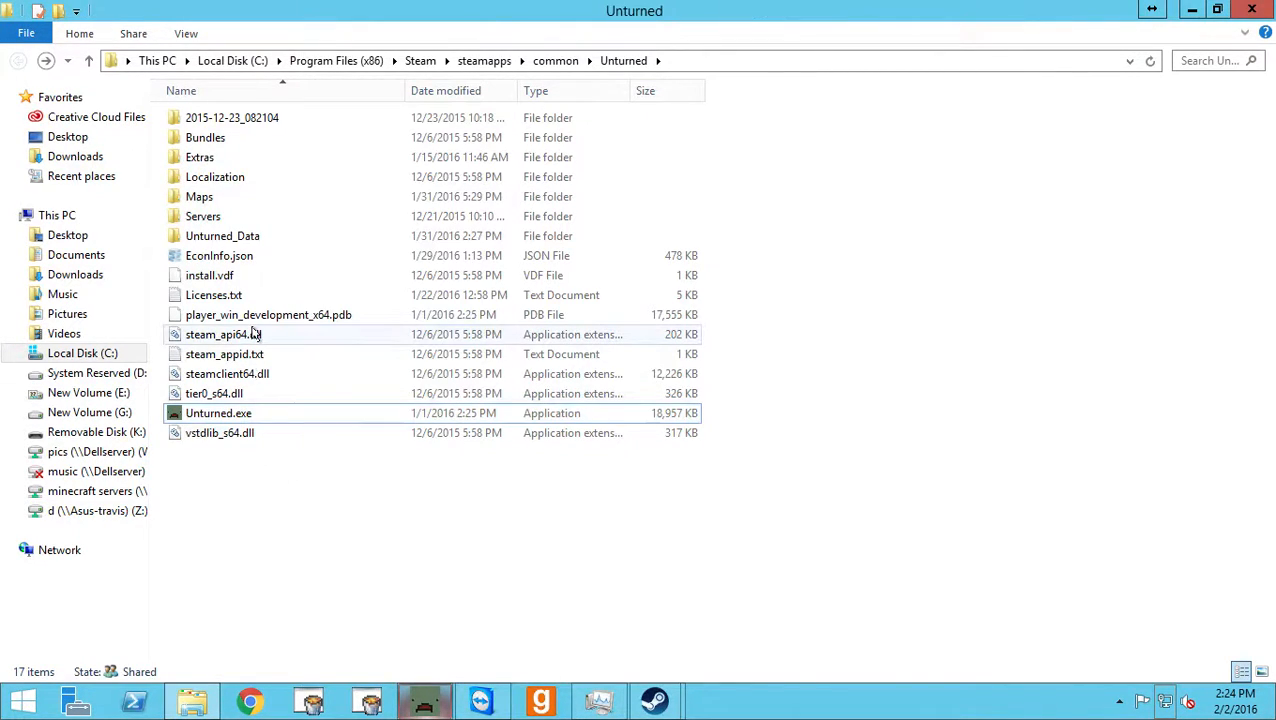
mouse_move(255, 336)
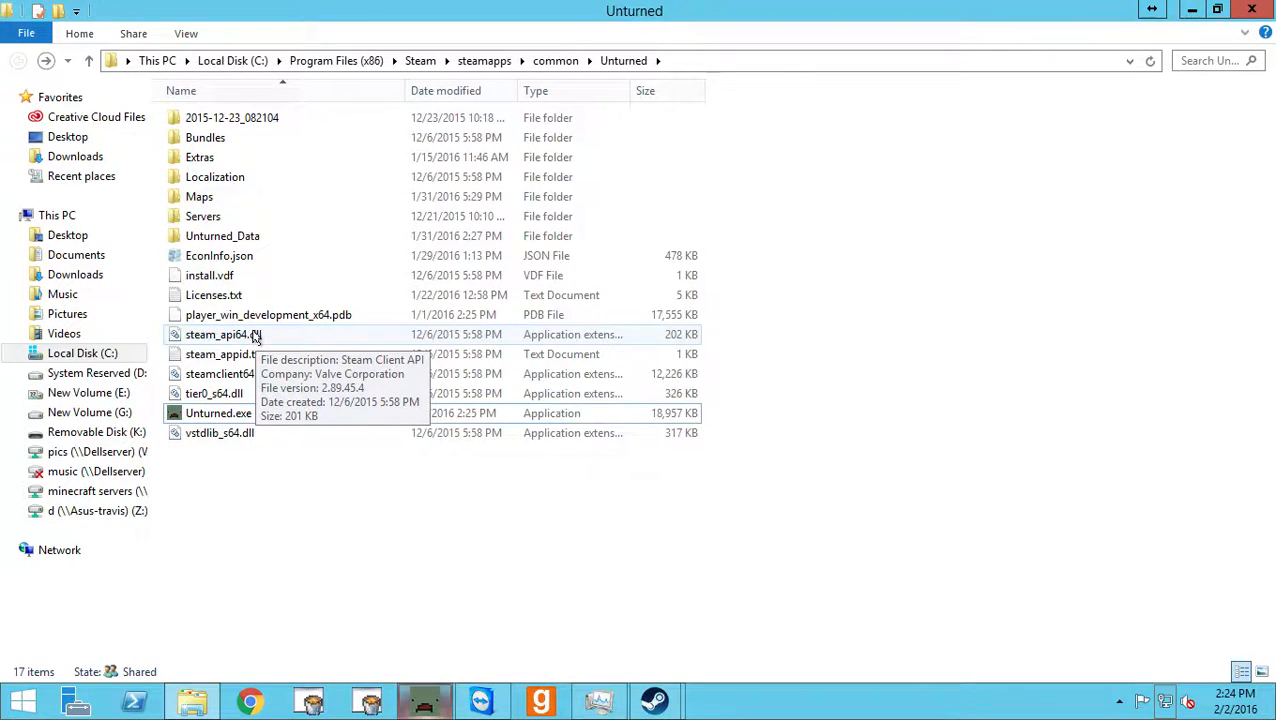
Clear the desktop by minimizing the folder window, closing Unturned's properties and minimizing Steam.
left_click(1192, 14)
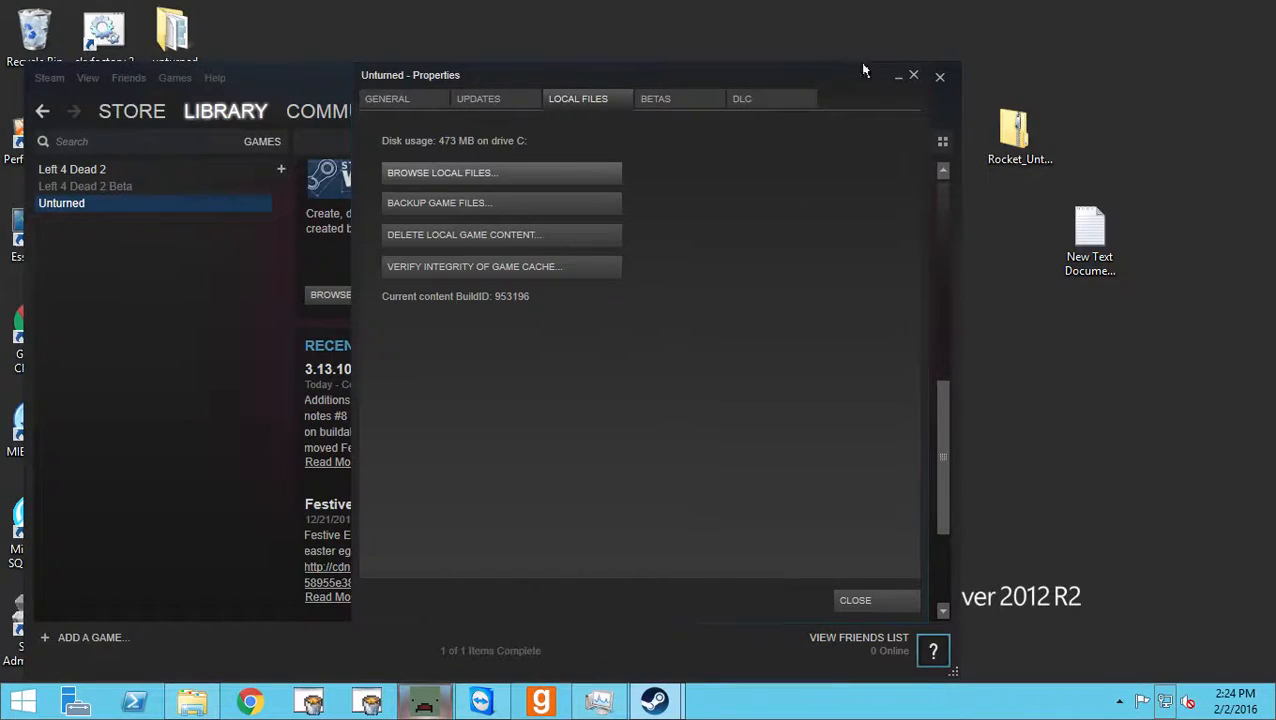
left_click(913, 75)
left_click(898, 78)
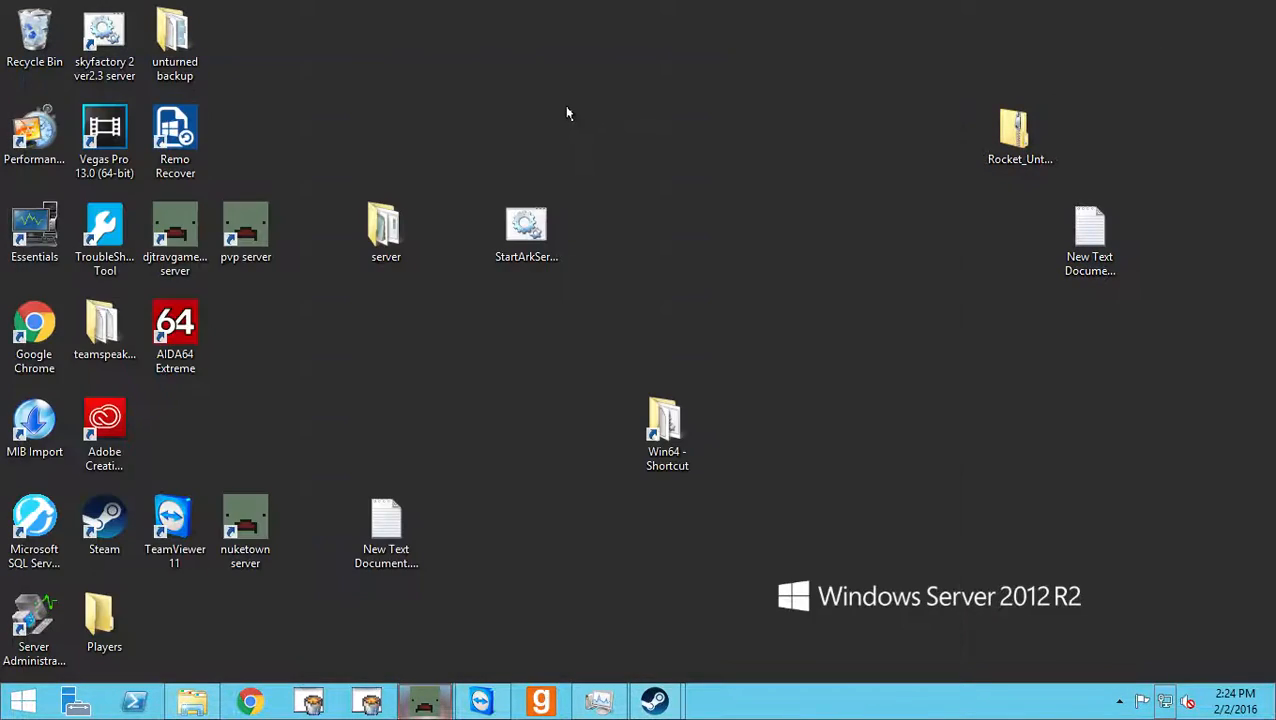
Open the properties of the djtravgameing server shortcut and examine the beginning of its Target path.
right_click(190, 245)
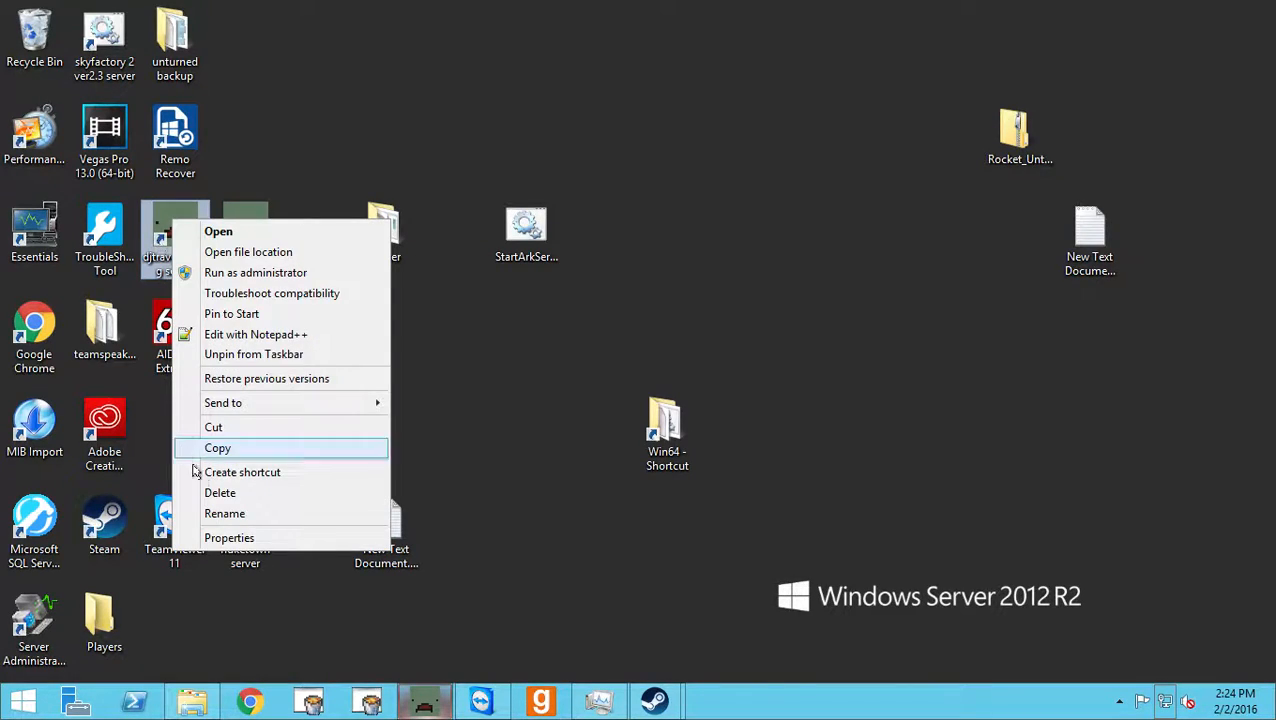
left_click(278, 540)
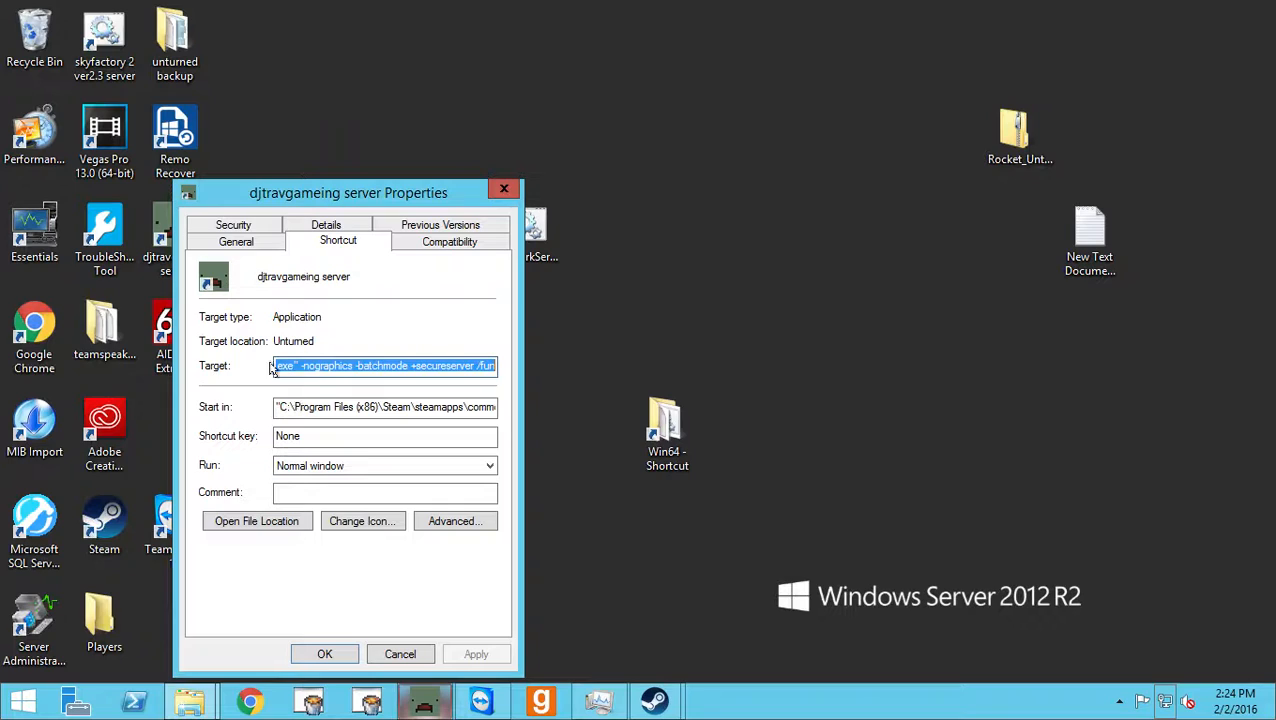
left_click_drag(277, 368, 257, 369)
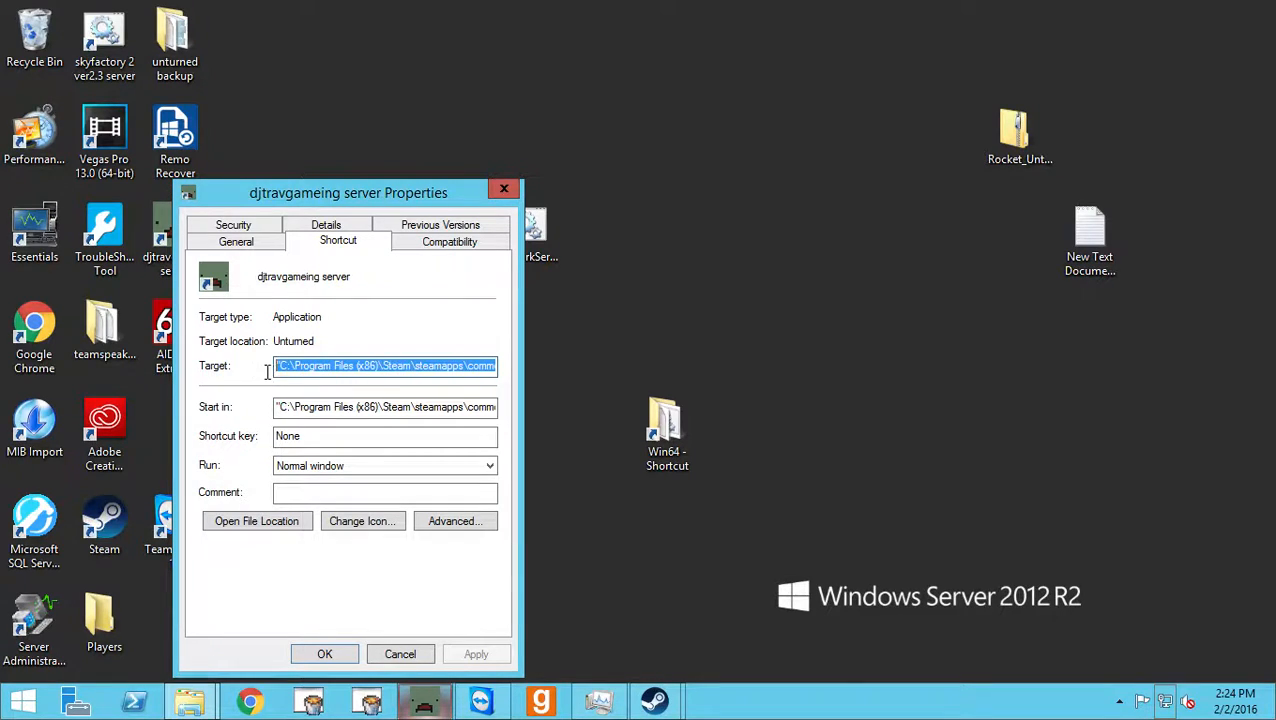
left_click(273, 366)
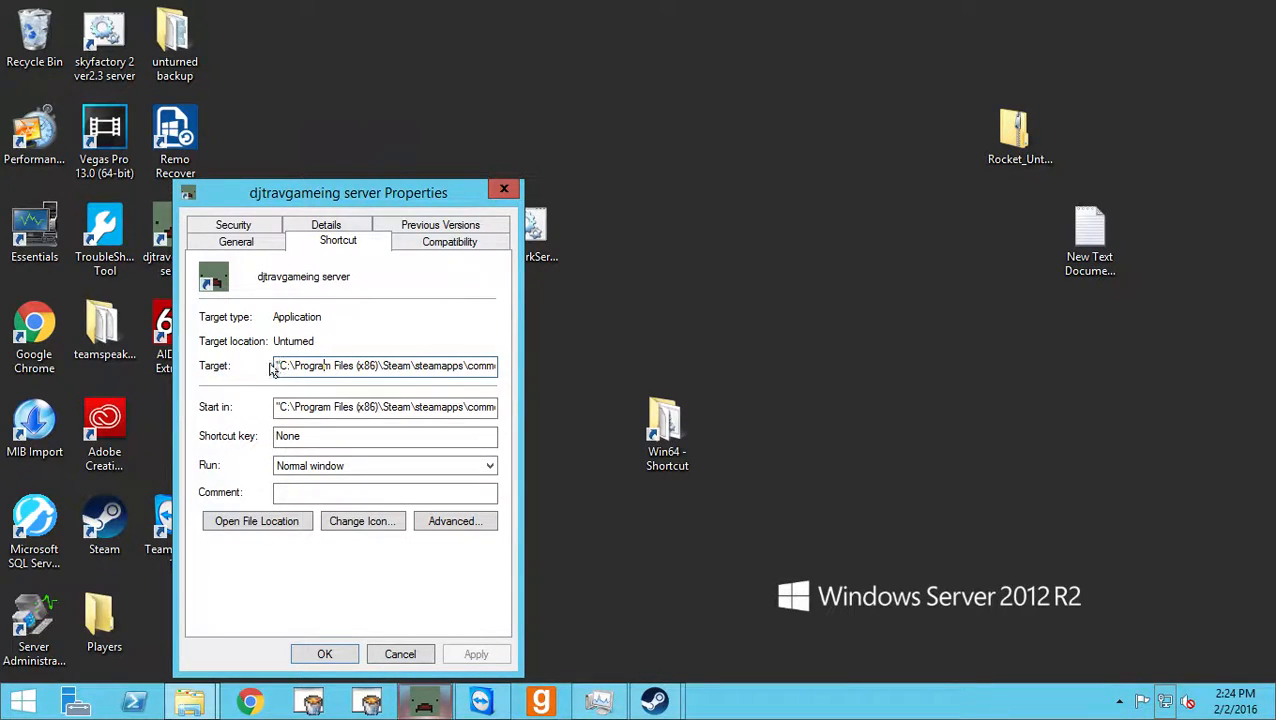
left_click_drag(277, 366, 417, 366)
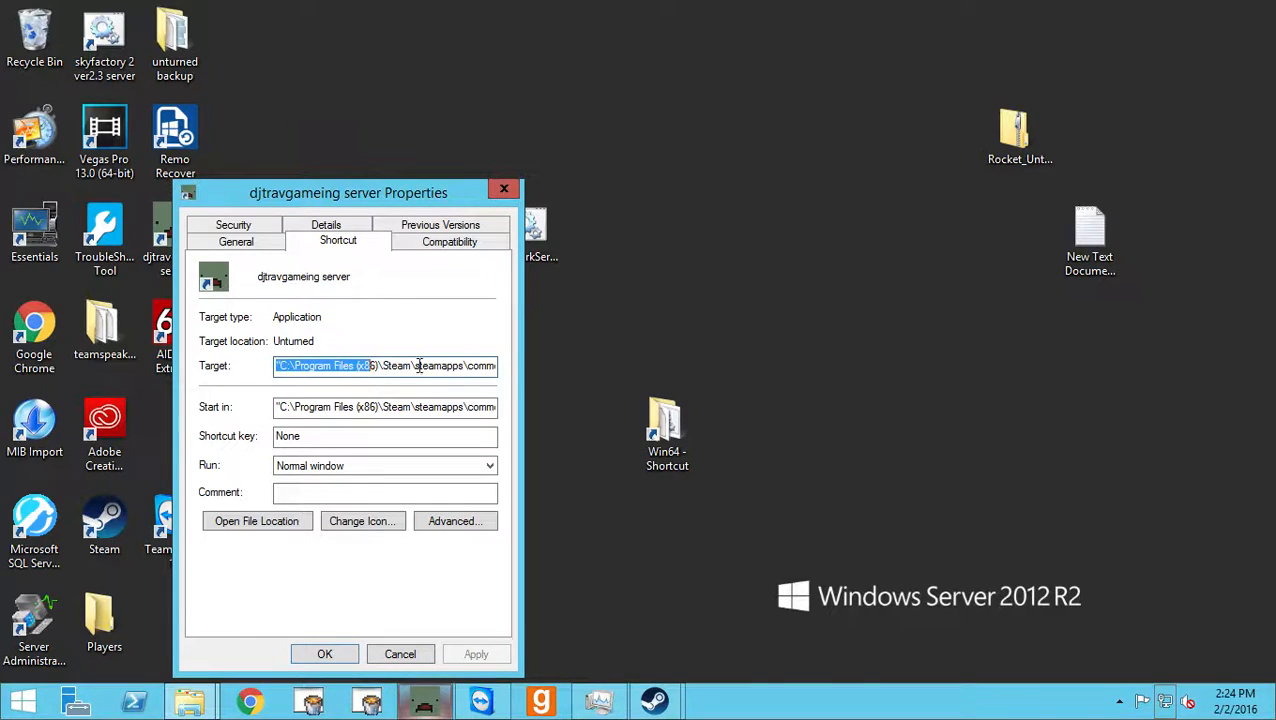
left_click(416, 366)
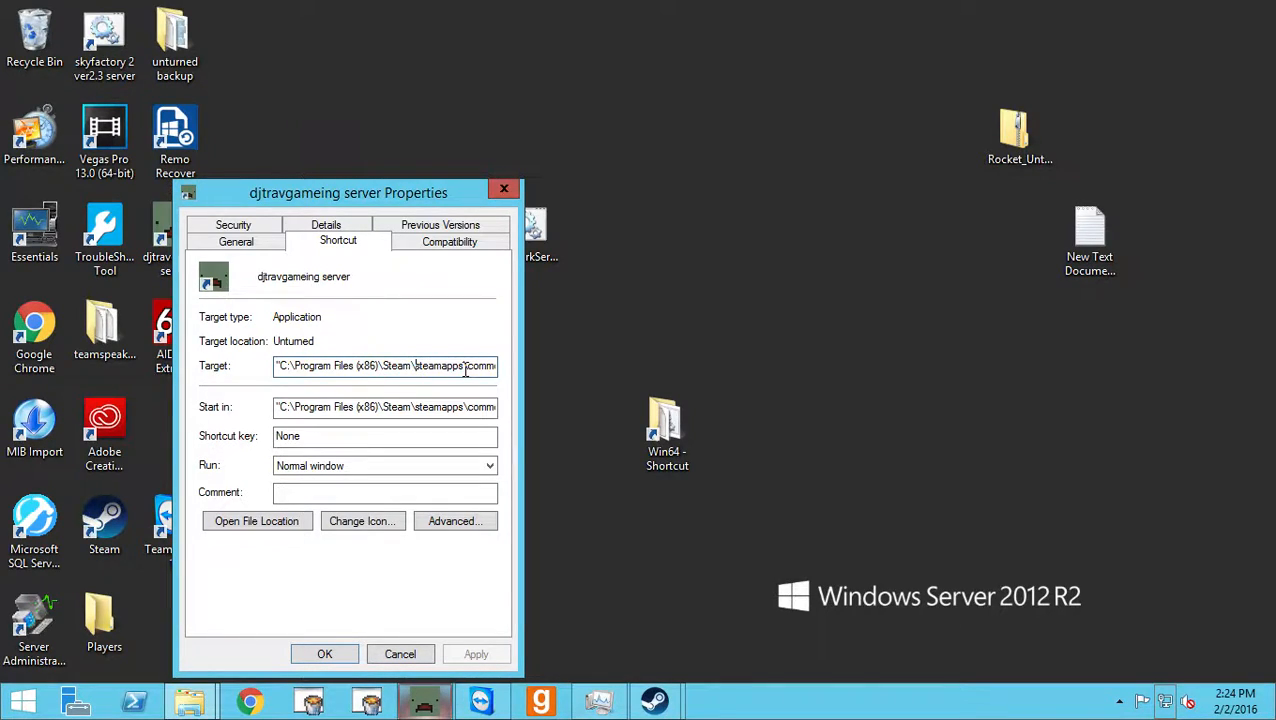
Examine the launch parameters that follow Unturned.exe in the shortcut's Target, from -nographics through /fun.
key("Right")
key("Right")
key("Right")
key("Right")
key("Right")
key("Right")
key("Right")
key("Right")
key("Right")
key("Right")
key("Right")
key("Right")
key("Right")
key("Right")
key("Right")
key("Right")
key("Right")
key("Right")
key("Right")
key("Right")
key("End")
type("-nographics")
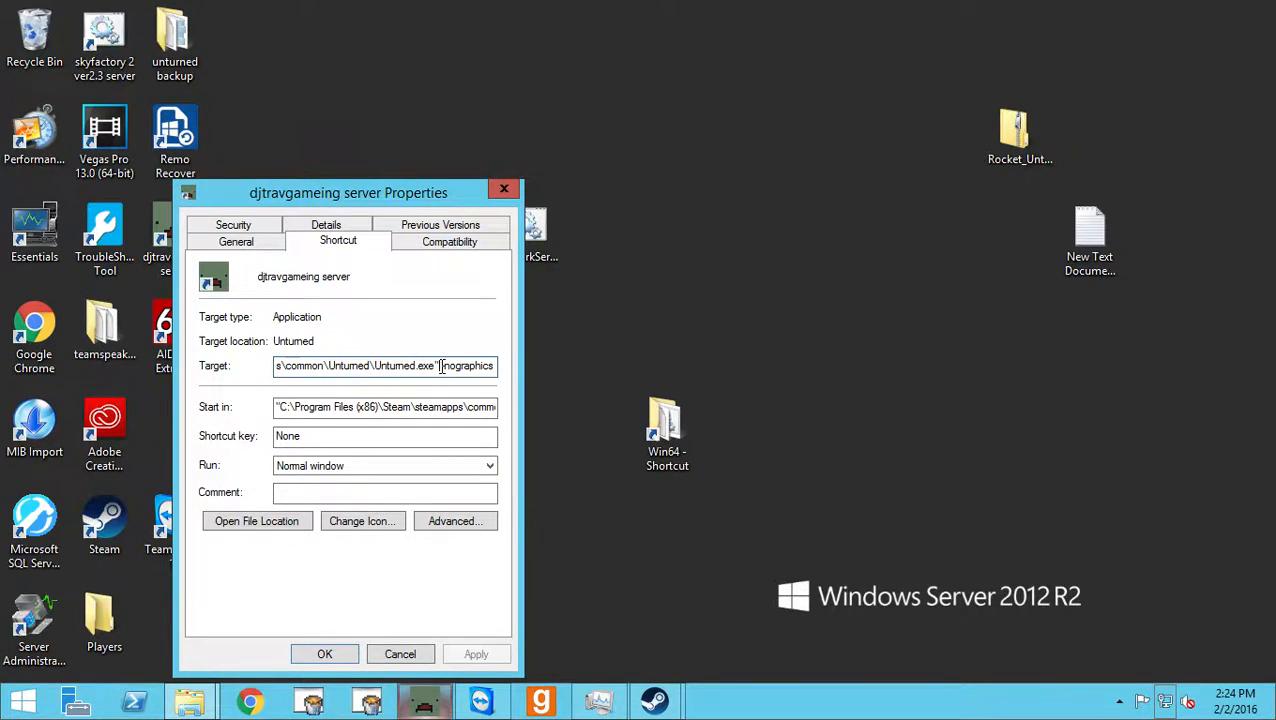
left_click_drag(443, 366, 534, 366)
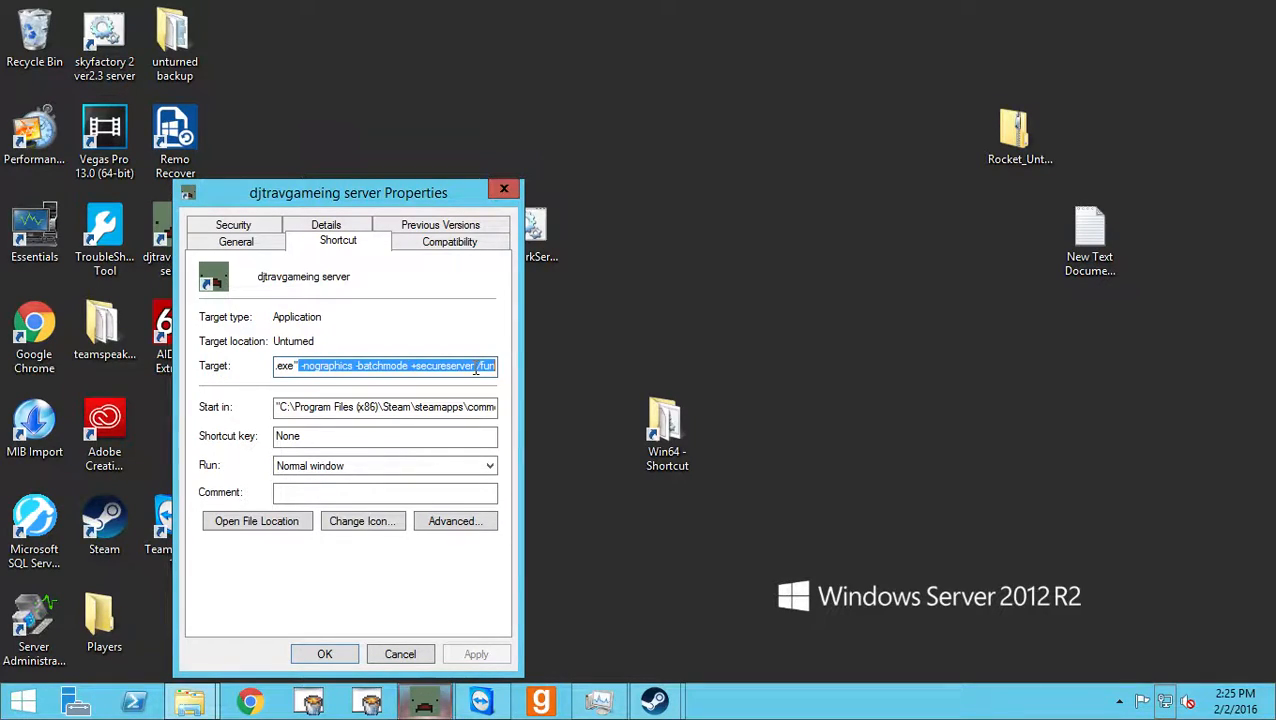
left_click(492, 366)
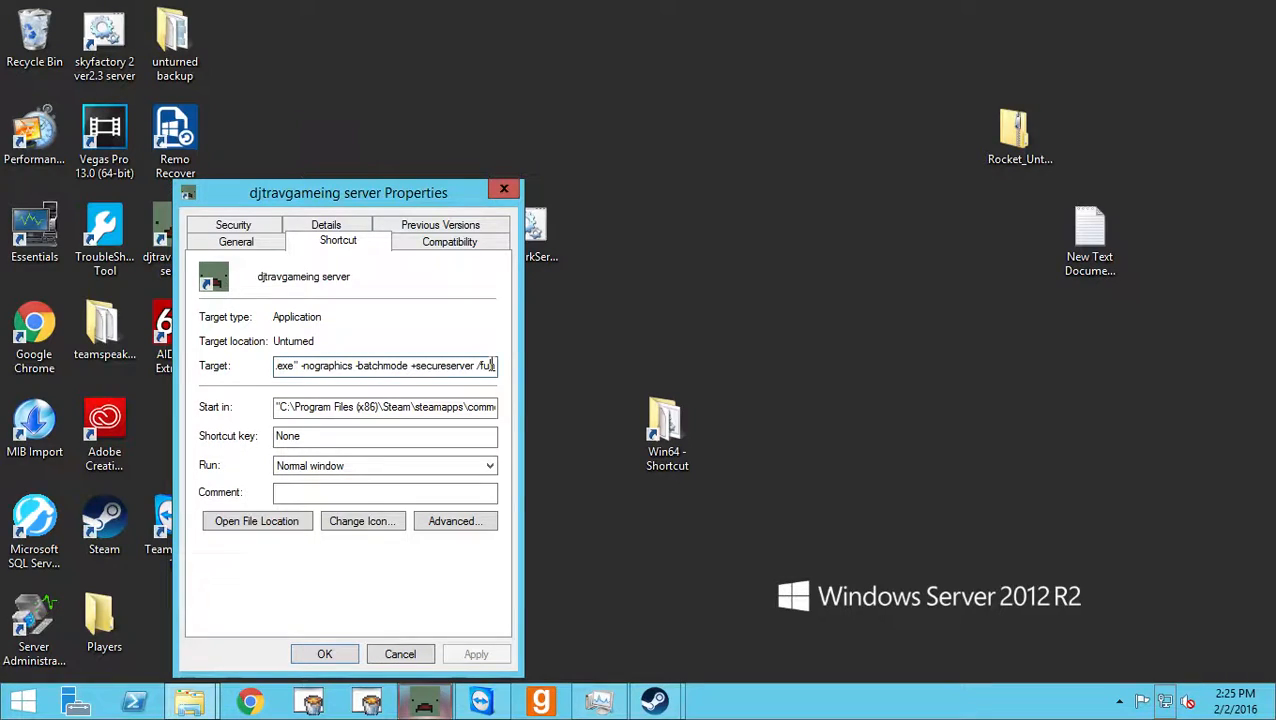
type("n")
left_click_drag(299, 366, 316, 367)
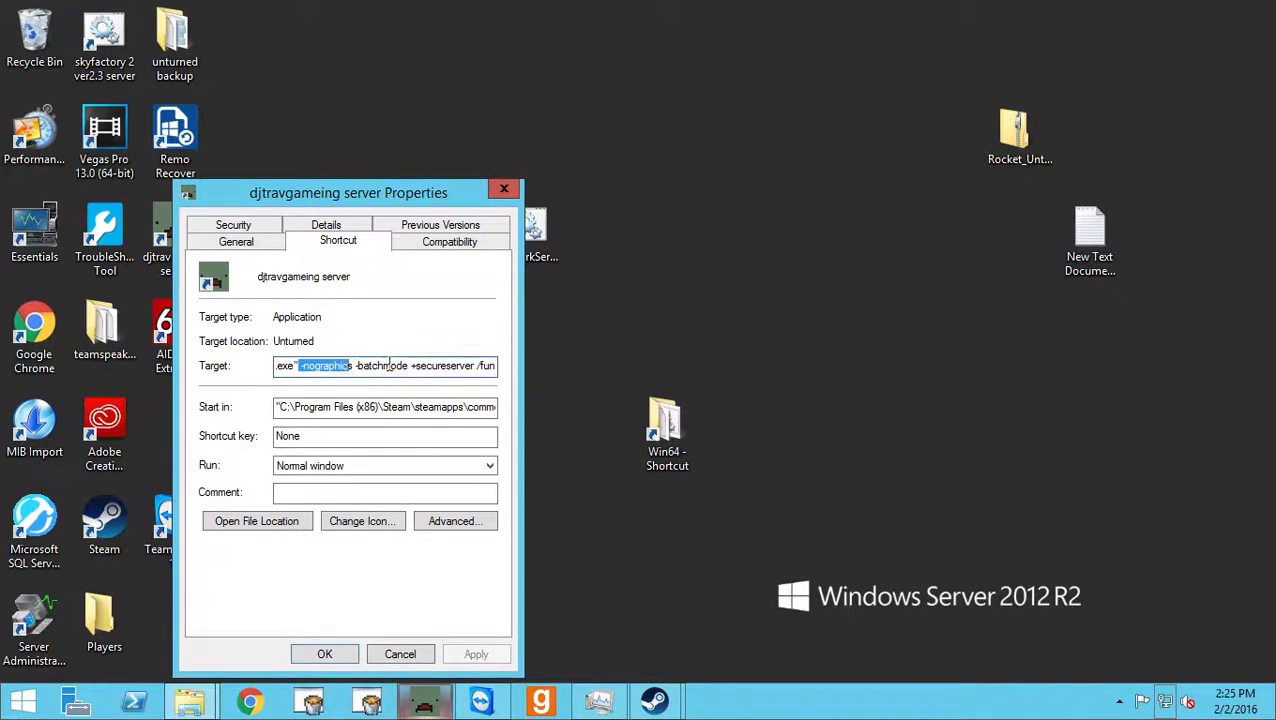
Place the server console beside the shortcut's properties and highlight the -nographics and -batchmode parameters in the Target.
left_click(438, 714)
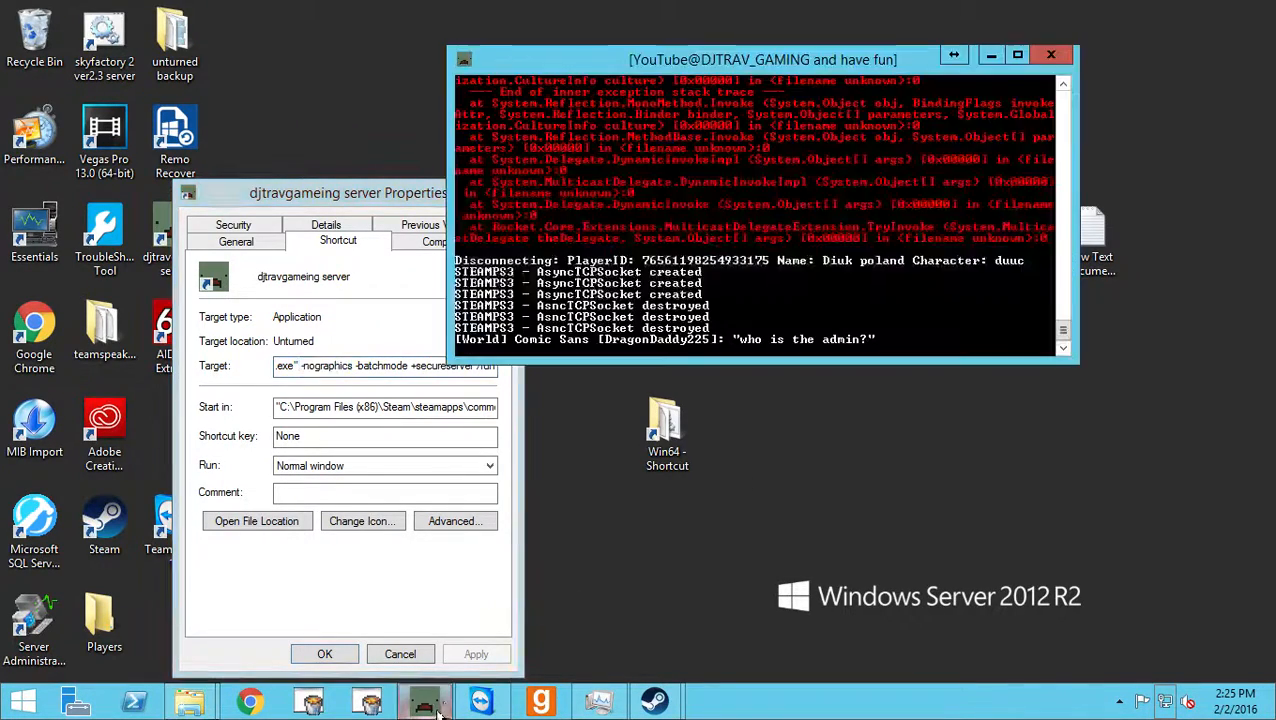
left_click_drag(758, 55, 910, 62)
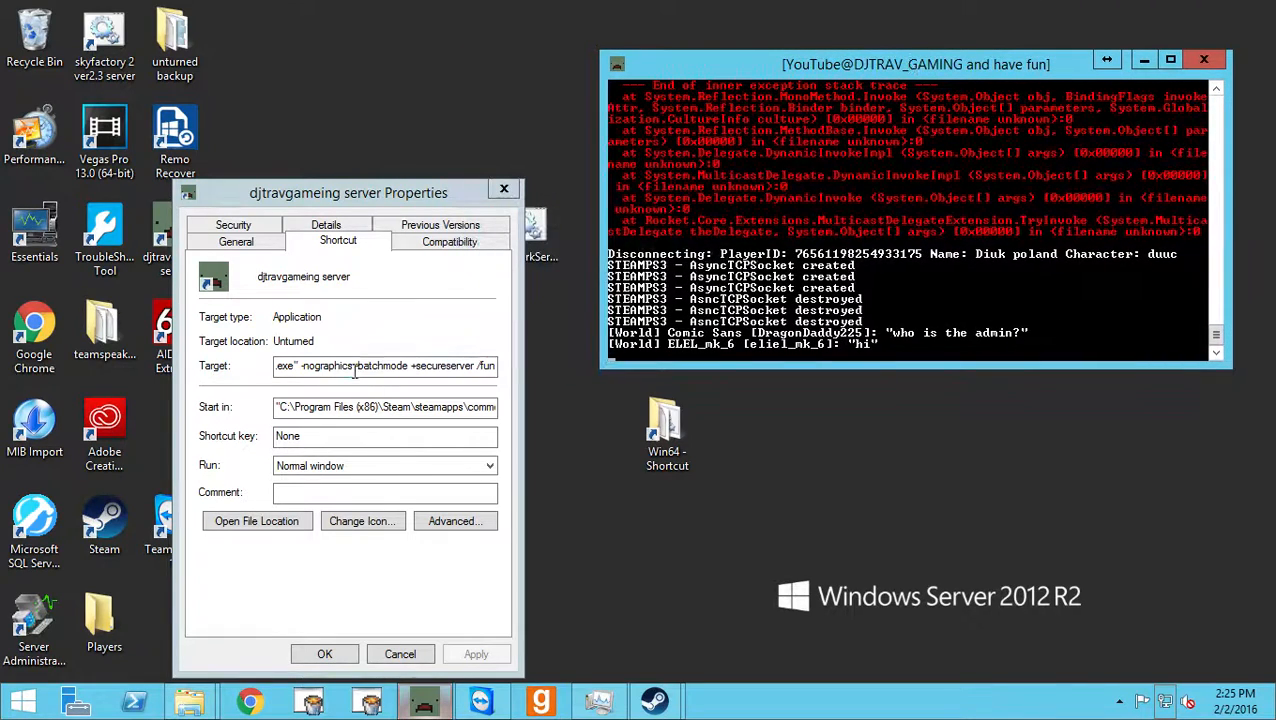
left_click_drag(354, 362, 406, 365)
left_click_drag(299, 367, 421, 364)
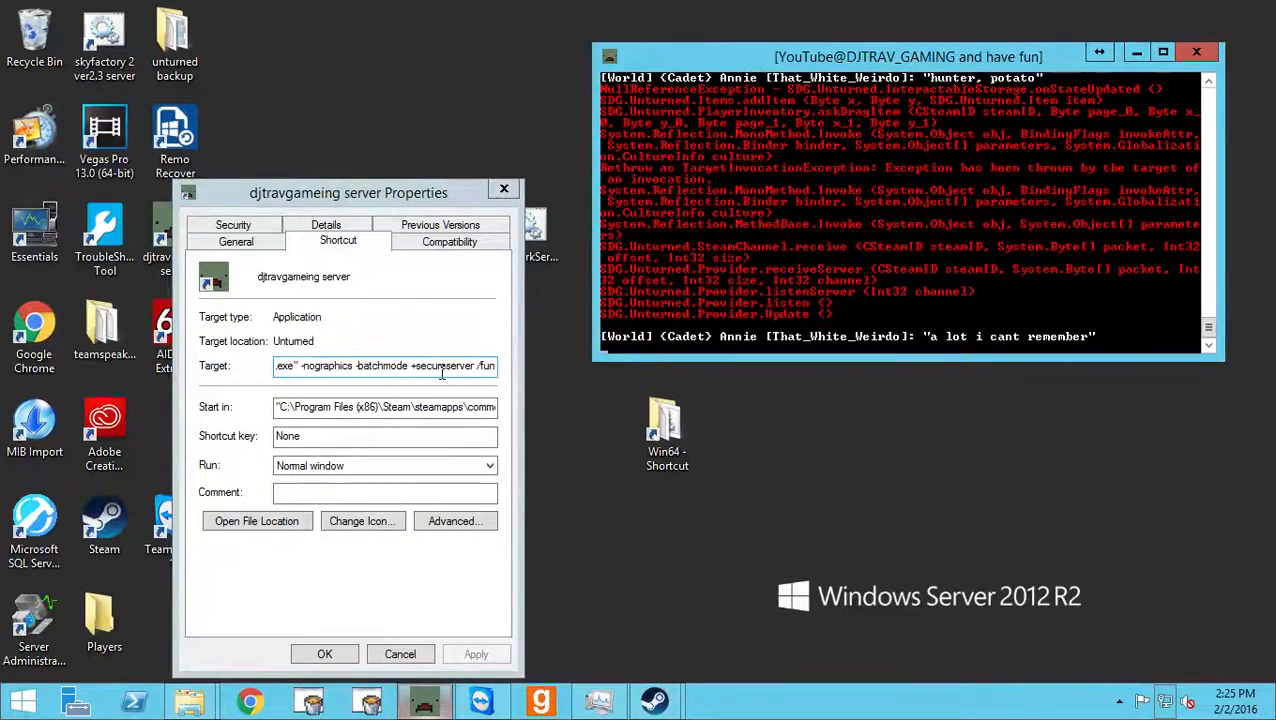
Point out the +secureserver parameter and the /fun server name in the Target, and close the shortcut's properties.
left_click_drag(411, 366, 452, 366)
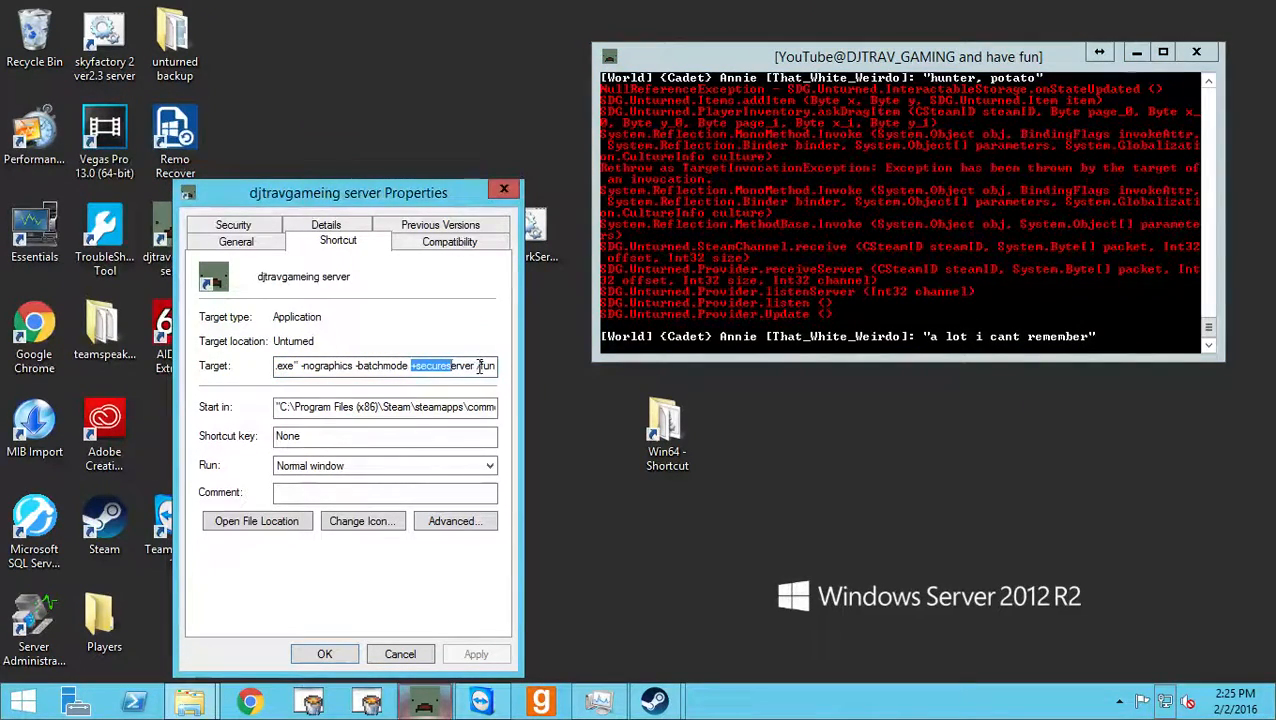
left_click(479, 366)
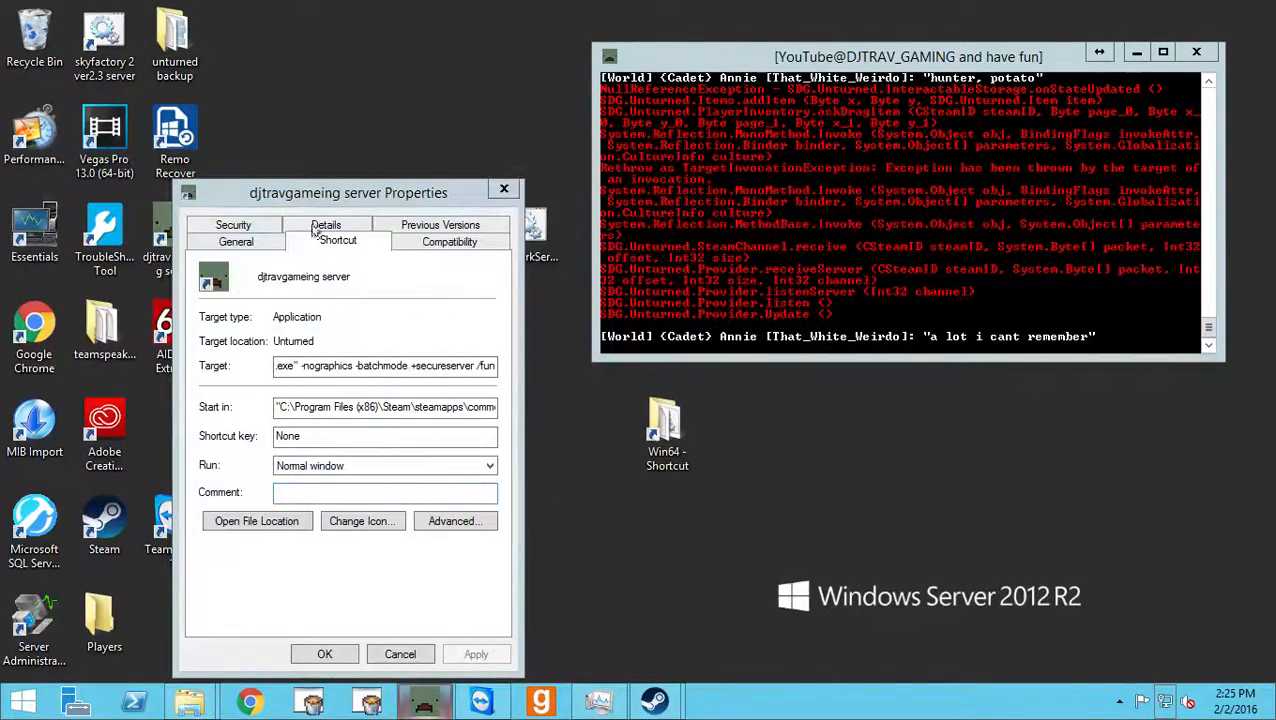
left_click(496, 191)
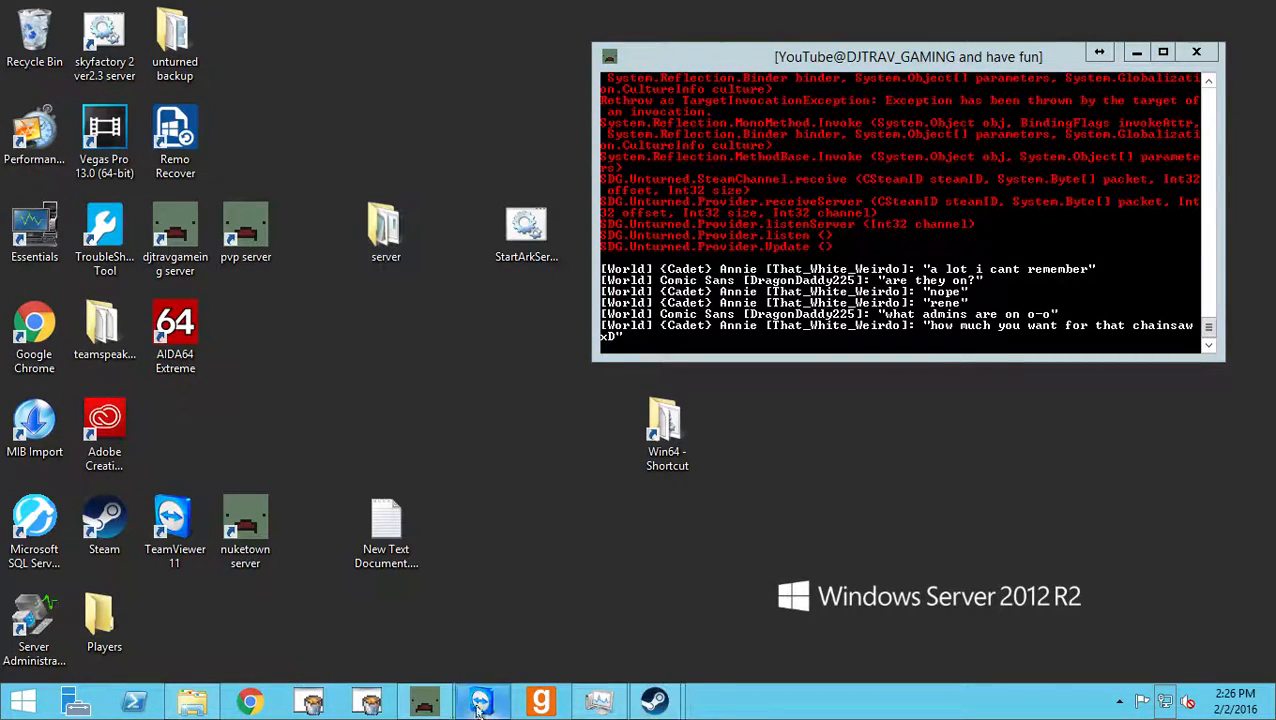
Browse from the Unturned installation folder through Servers to the fun server's folder, and look into its Players folder.
left_click(196, 704)
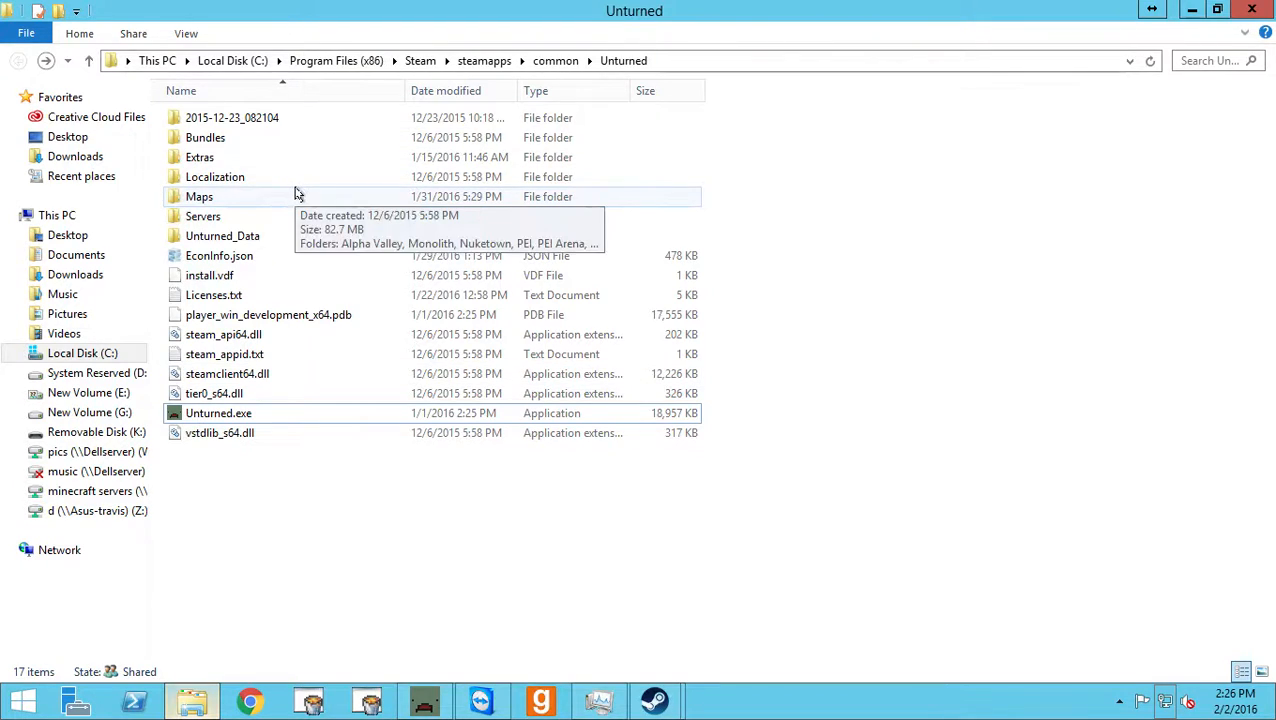
double_click(251, 220)
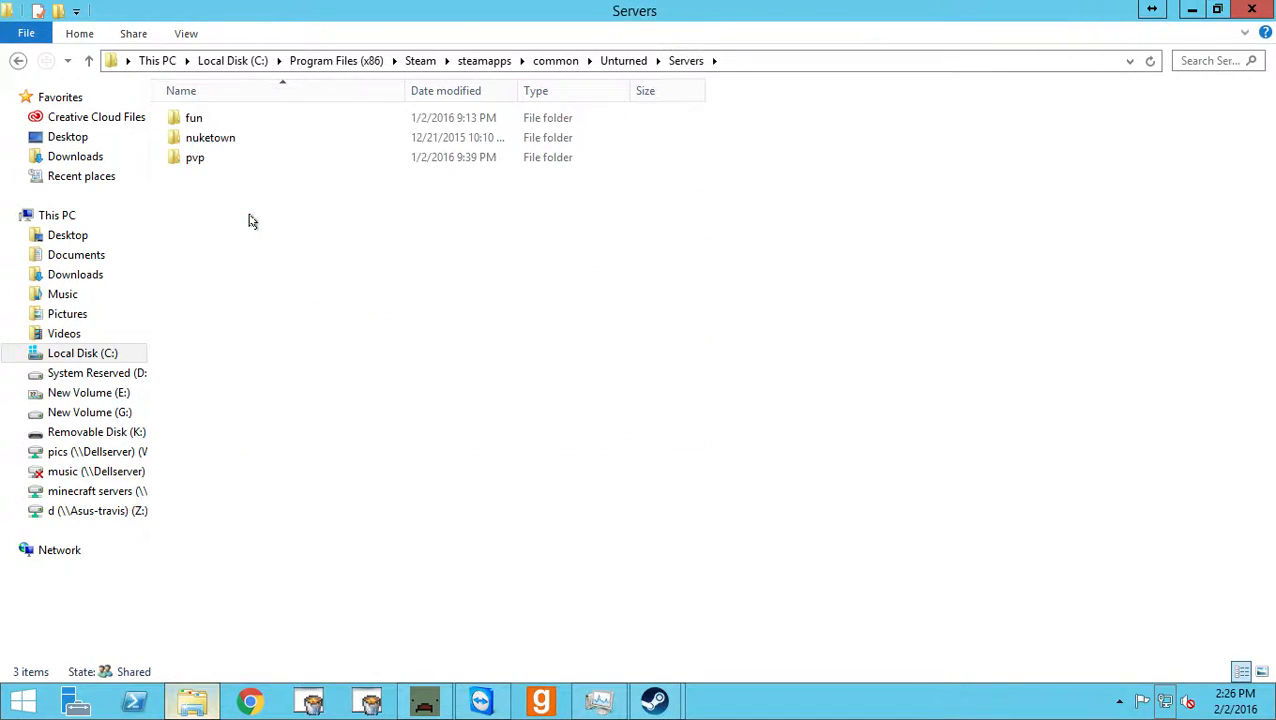
left_click(216, 124)
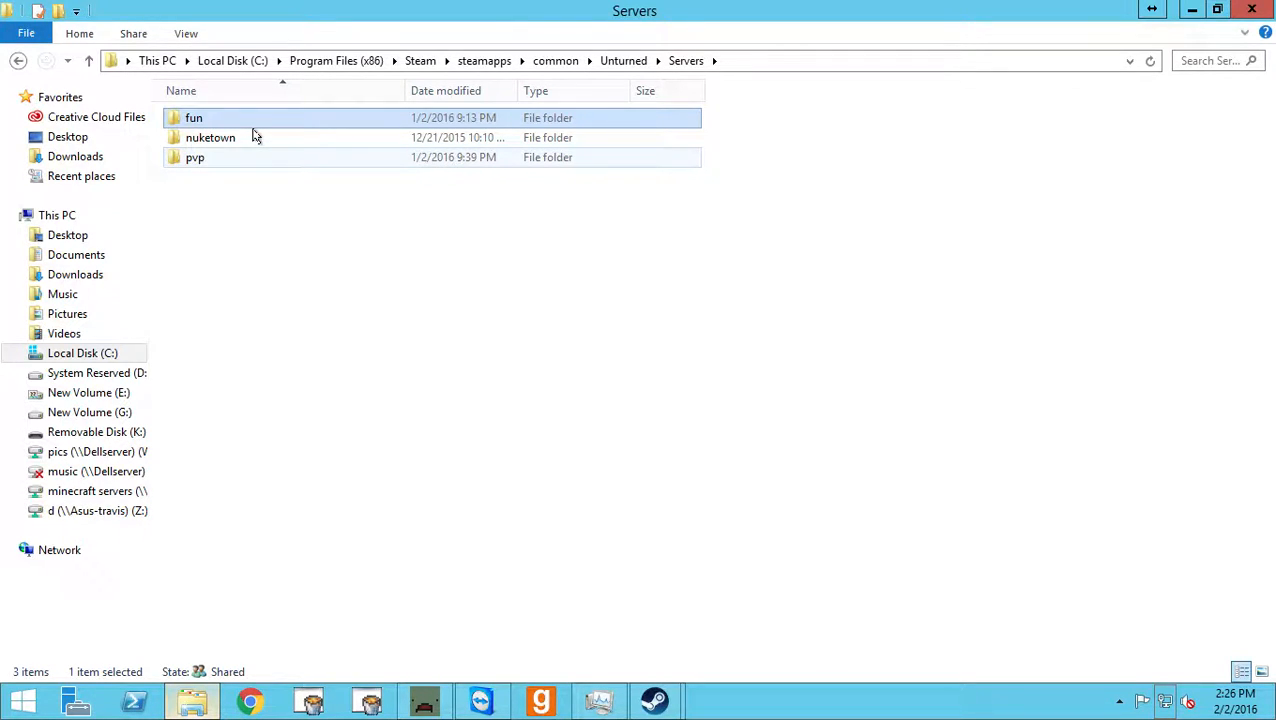
key("Return")
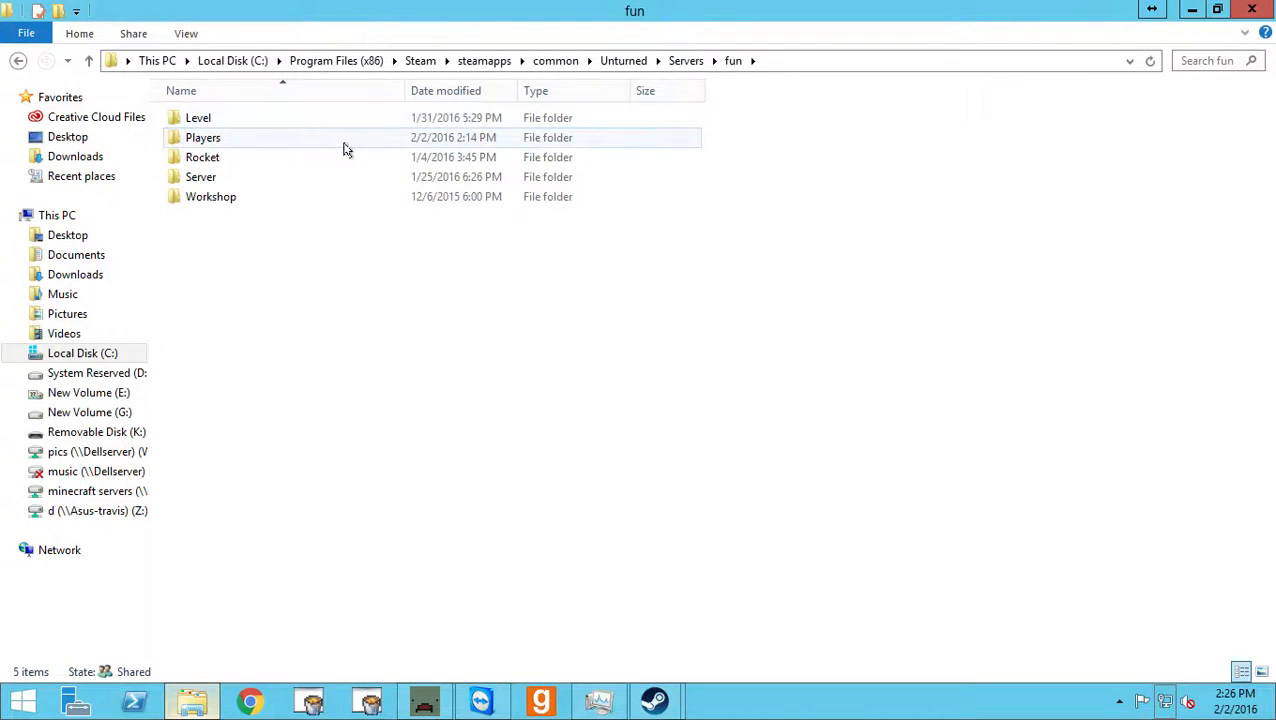
double_click(228, 145)
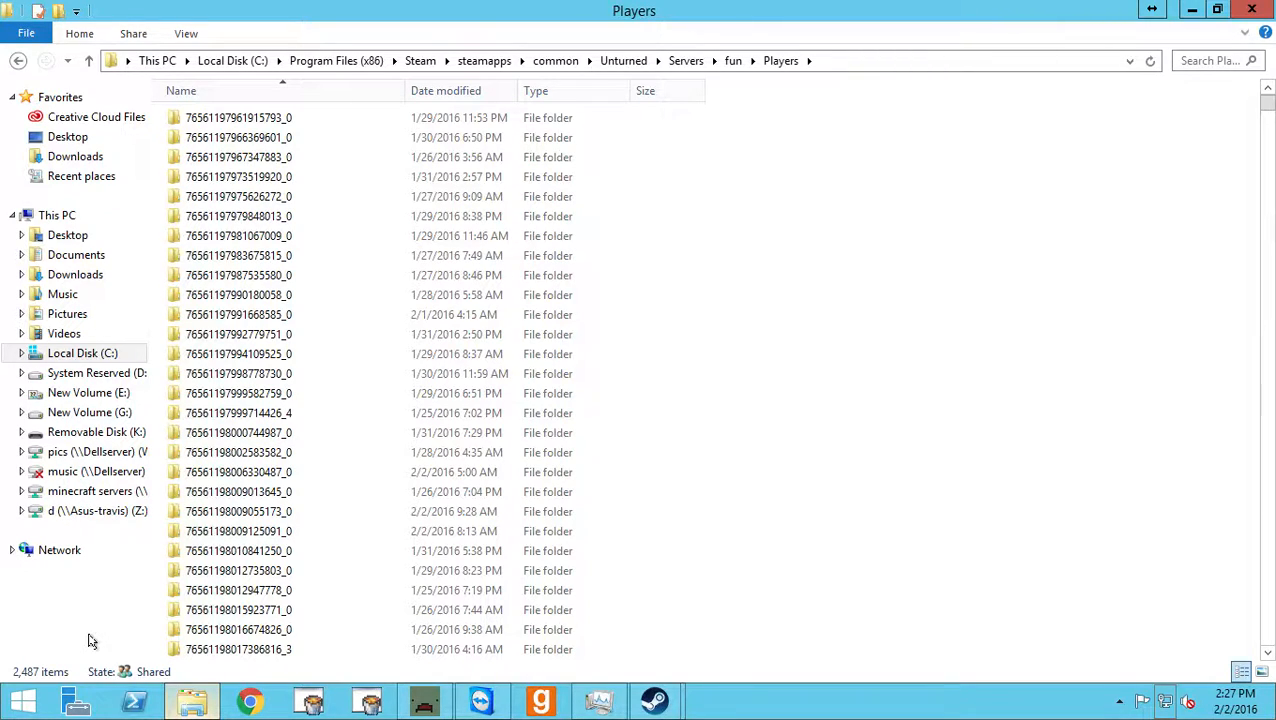
left_click(17, 61)
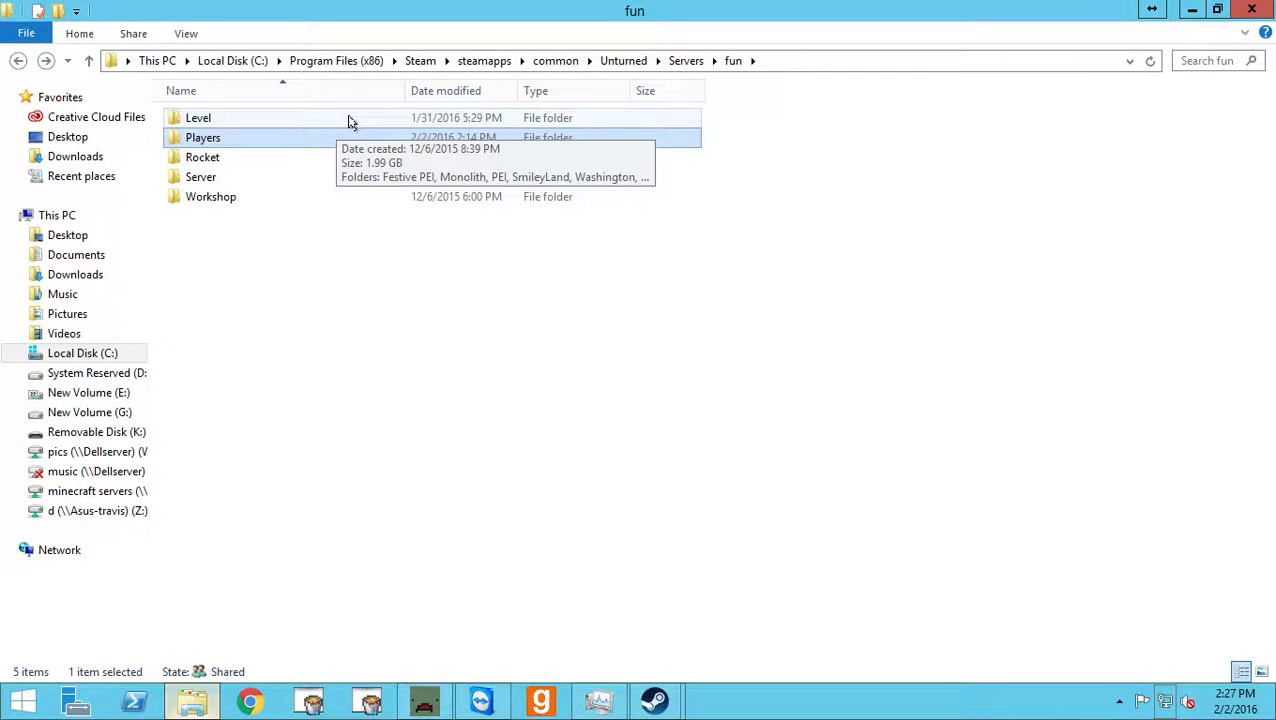
Open Commands.dat from the fun server's Server folder.
double_click(238, 180)
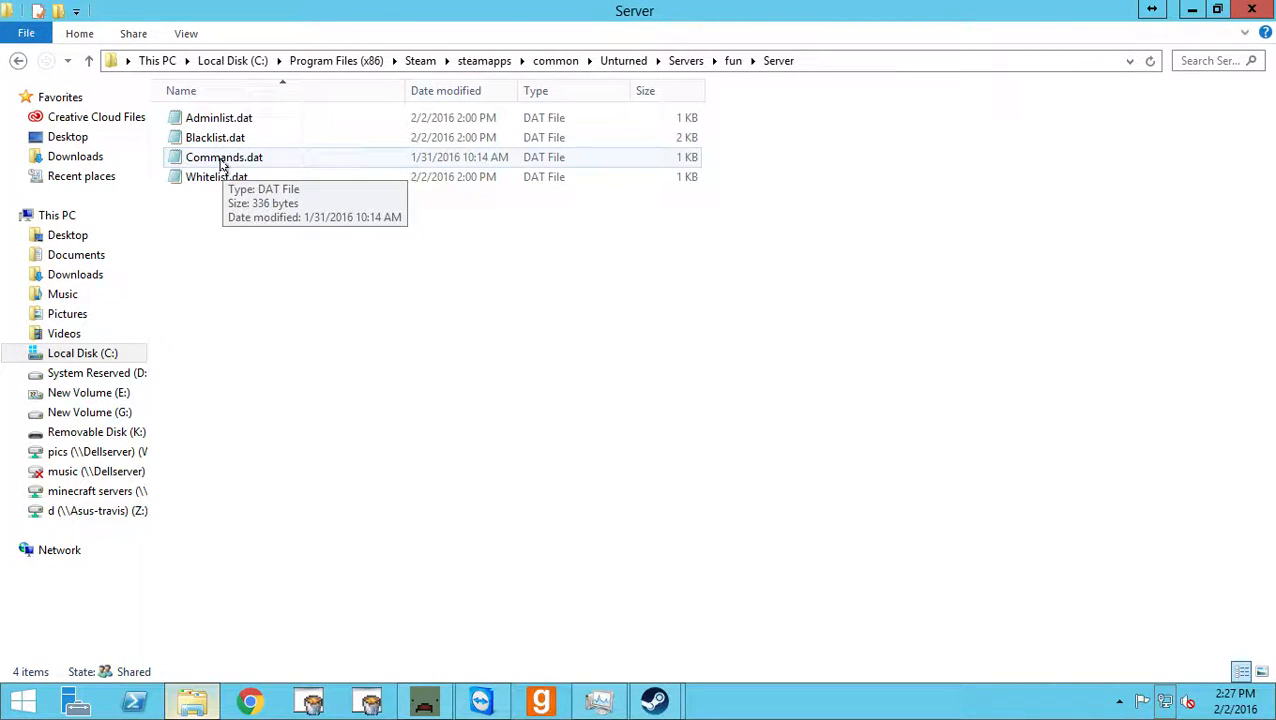
left_click(222, 165)
left_click(222, 167)
left_click(320, 160)
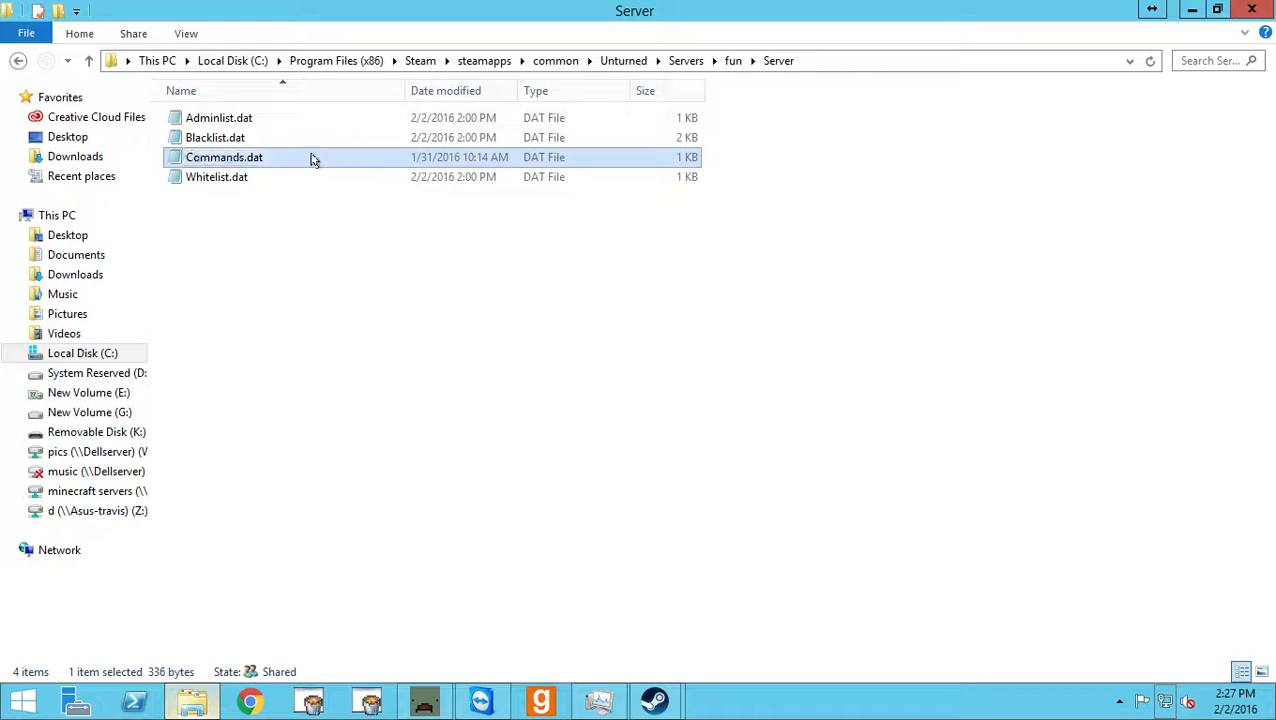
double_click(228, 165)
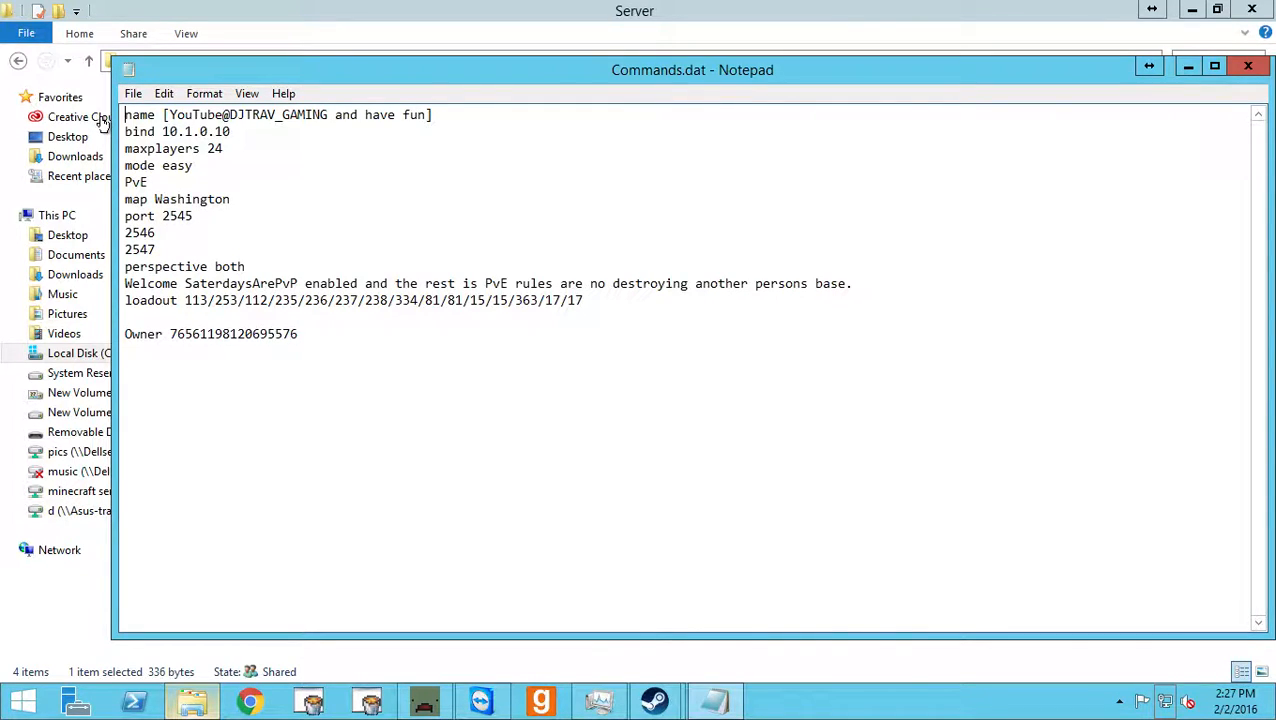
Point out the server name line and the bind IP address at the start of Commands.dat.
left_click_drag(126, 117, 262, 134)
left_click(305, 139)
left_click_drag(165, 133, 242, 130)
left_click(240, 131)
Highlight the PvE line and the Washington map name in Commands.dat.
left_click_drag(124, 182, 153, 183)
left_click(153, 183)
left_click(130, 93)
left_click(390, 184)
left_click(234, 205)
left_click_drag(154, 199, 250, 199)
left_click(229, 199)
left_click(418, 115)
Examine the port line and the additional port numbers 2546 and 2547 listed beneath it.
left_click(127, 216)
left_click(140, 250)
left_click(162, 216)
key("End")
left_click(168, 215)
key("Down")
key("Left")
key("Left")
key("Left")
left_click(155, 220)
left_click(126, 221)
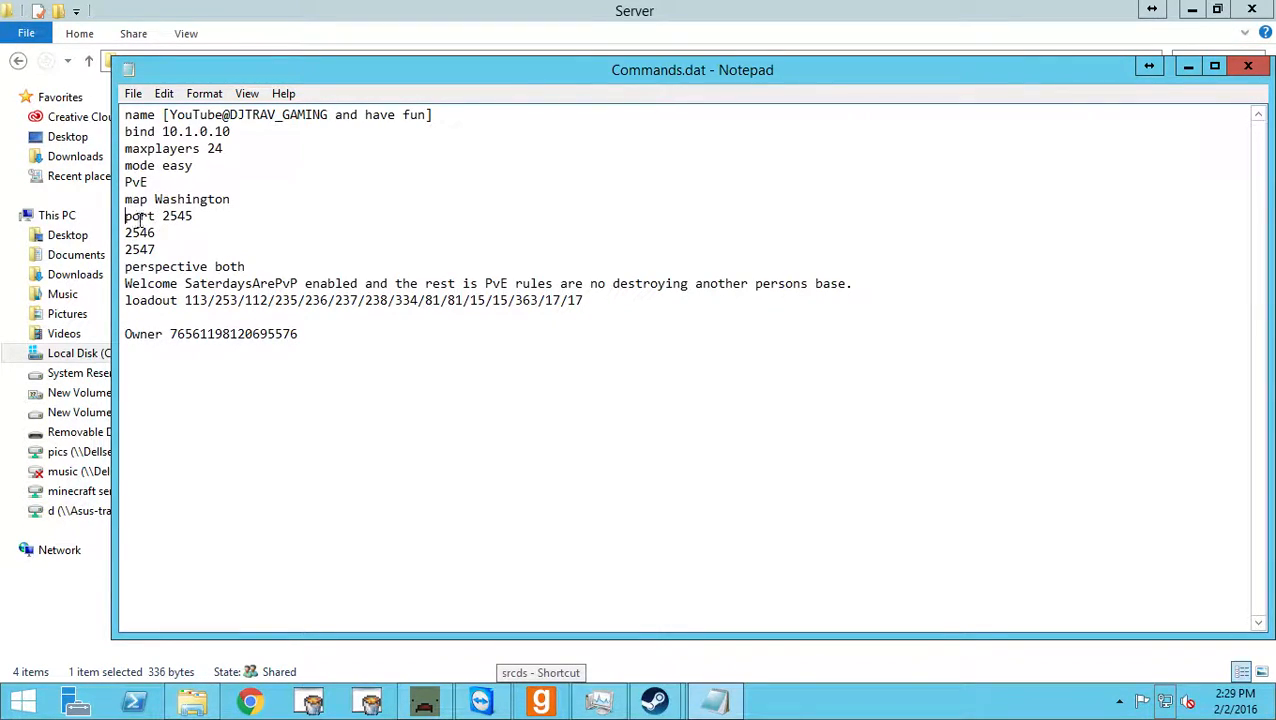
Highlight the main port value 2545 and compare it with the two consecutive ports below it.
left_click_drag(163, 216, 198, 217)
left_click(195, 216)
left_click_drag(160, 216, 194, 216)
left_click(162, 249)
left_click(170, 229)
left_click(175, 218)
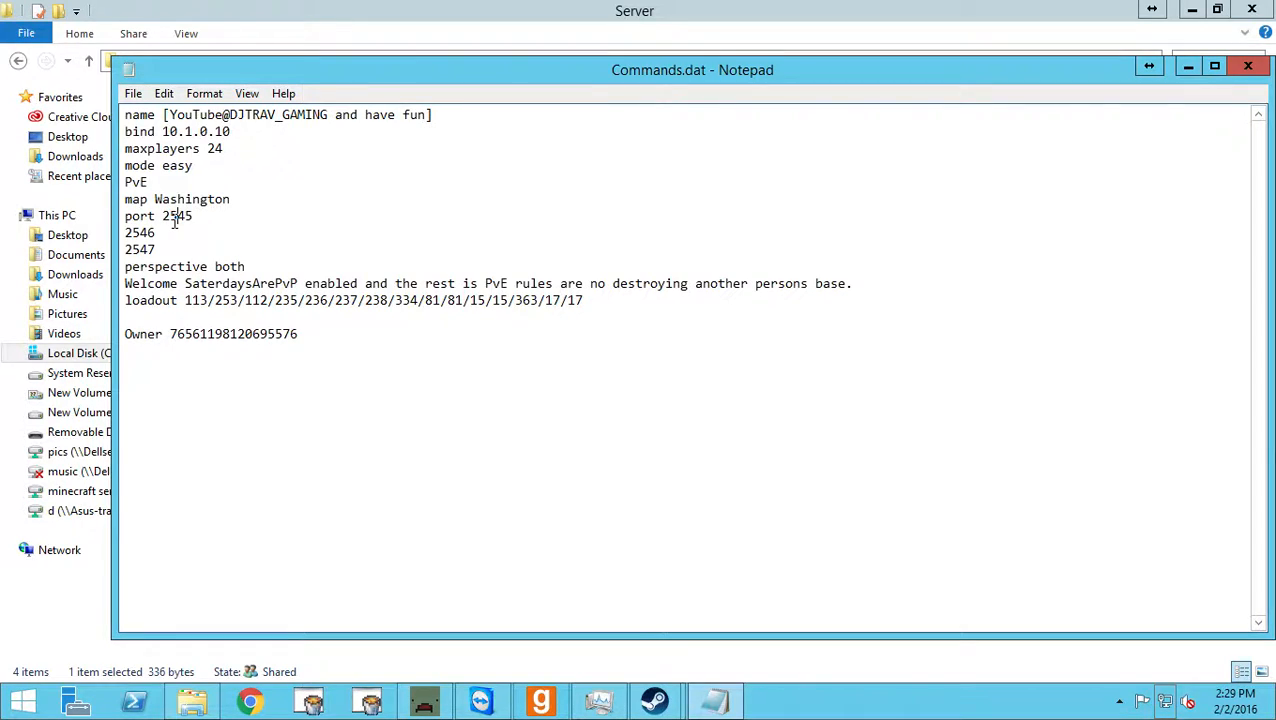
left_click(171, 218)
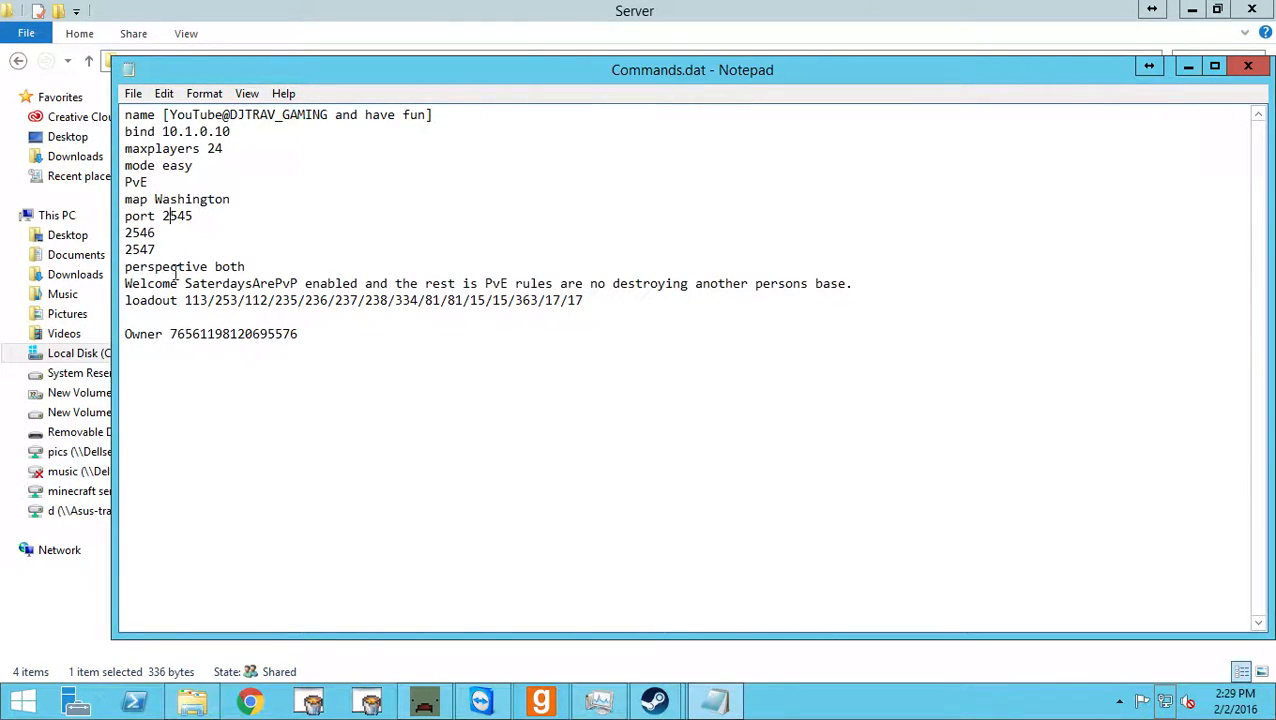
Highlight the perspective line and its value "both" in Commands.dat.
left_click_drag(126, 267, 243, 266)
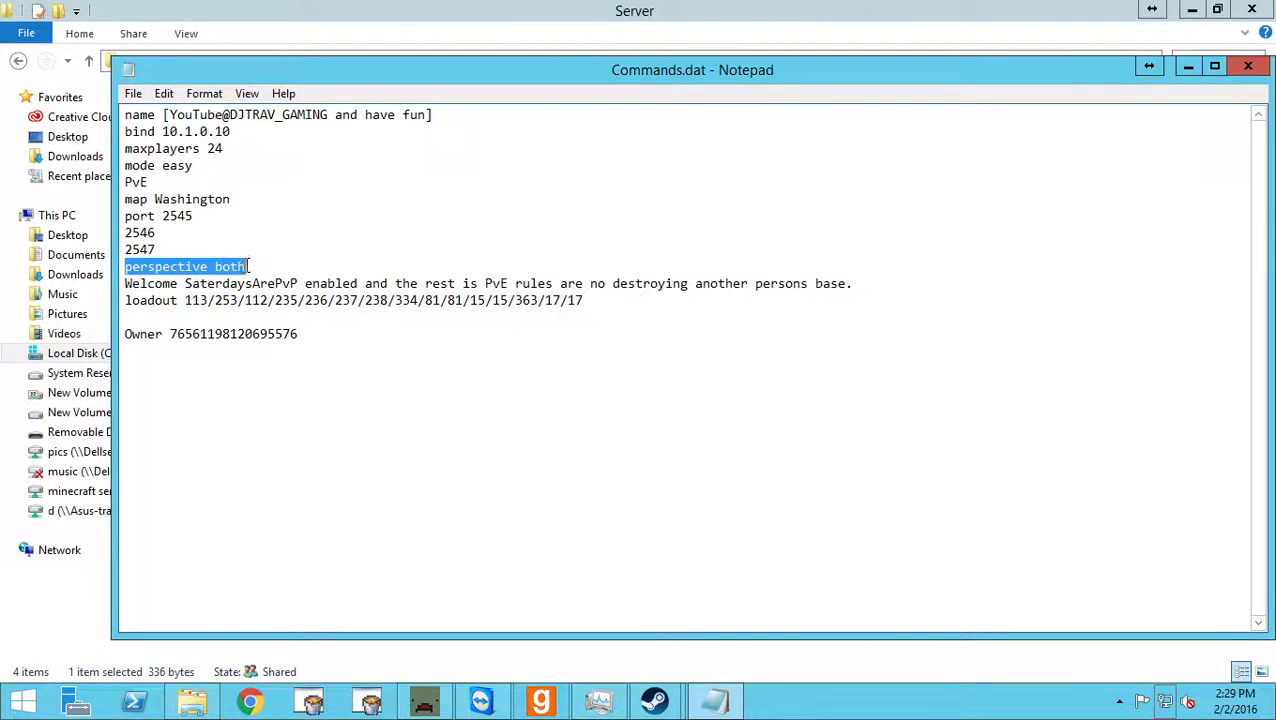
left_click(245, 264)
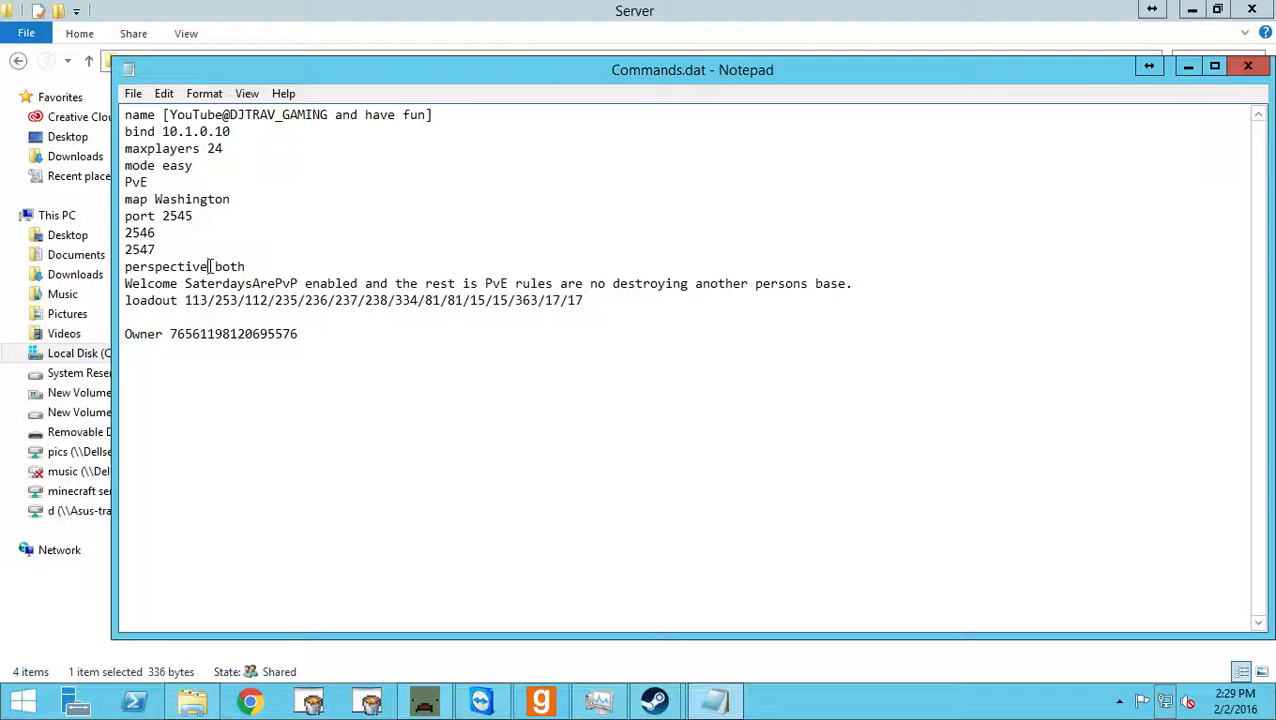
left_click(210, 266)
left_click_drag(208, 266, 256, 271)
left_click(259, 266)
left_click(272, 248)
Highlight the Welcome message and examine the slash-separated item IDs in the loadout line.
left_click_drag(125, 283, 812, 285)
left_click(679, 304)
left_click_drag(187, 300, 213, 302)
left_click(215, 302)
double_click(216, 302)
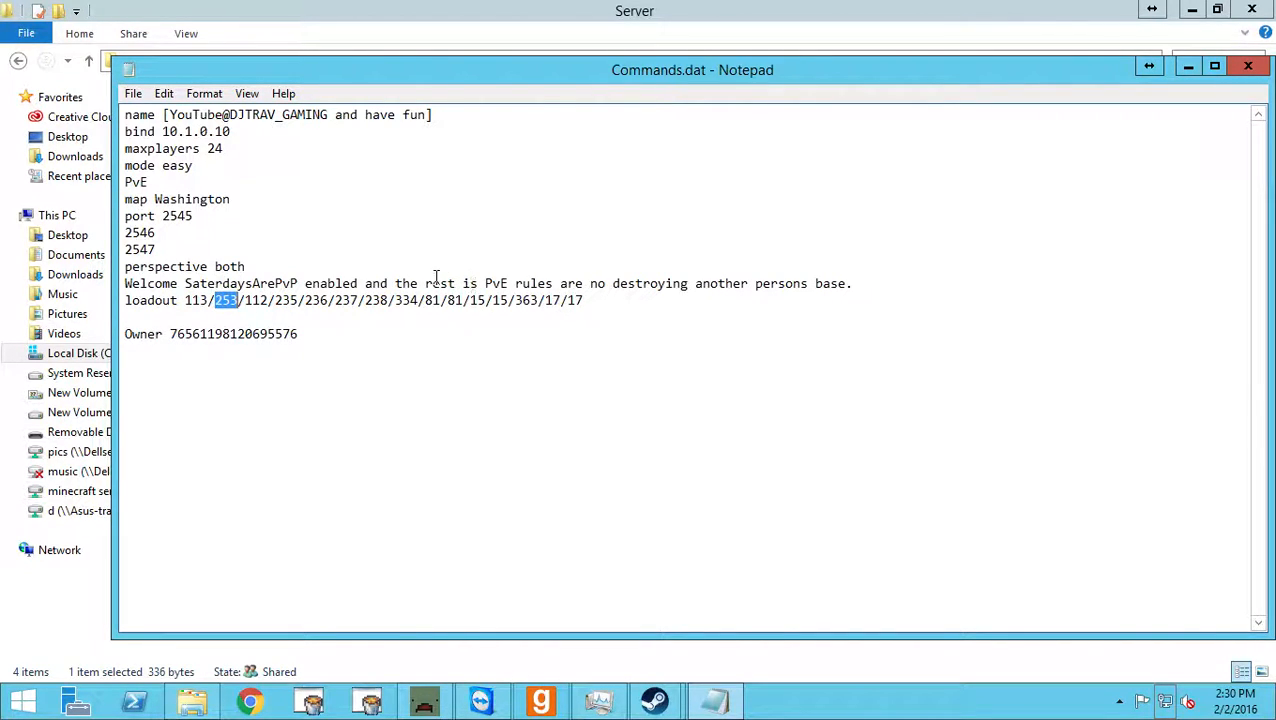
left_click_drag(335, 300, 344, 300)
left_click(370, 298)
double_click(237, 298)
left_click_drag(223, 300, 216, 300)
left_click(556, 319)
left_click_drag(501, 304, 409, 309)
left_click(639, 317)
Point out the Owner keyword and highlight the owner's Steam ID that follows it.
left_click(133, 332)
left_click_drag(163, 333, 126, 339)
left_click(127, 338)
key("Right")
key("Right")
key("Right")
left_click_drag(125, 332, 330, 328)
left_click(165, 333)
left_click(330, 328)
left_click_drag(169, 334, 298, 332)
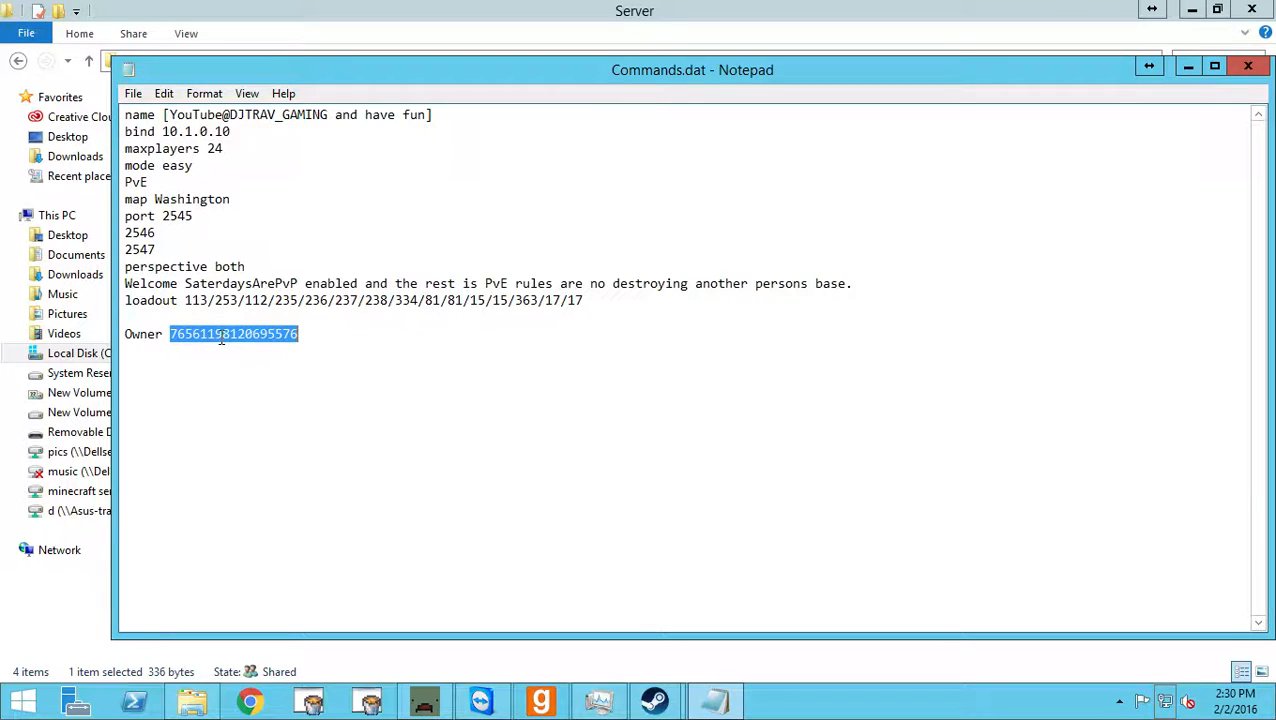
left_click(338, 335)
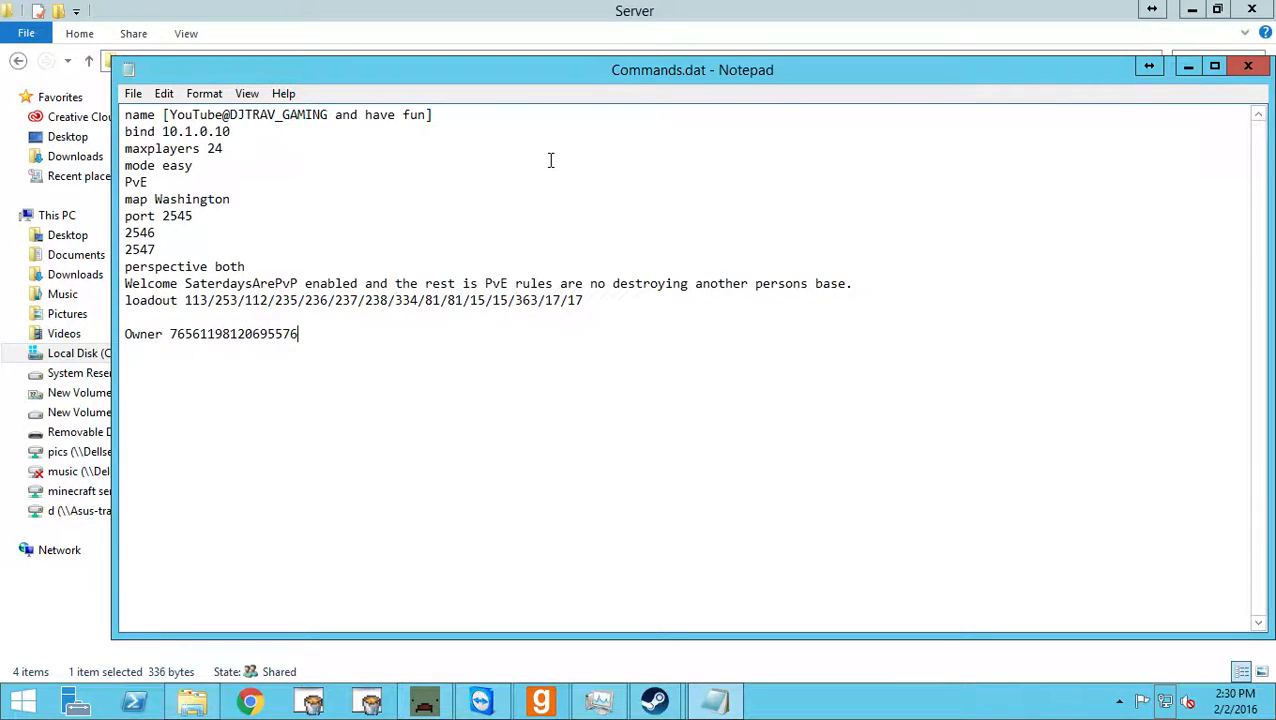
Minimize Commands.dat and the Server folder, open the Network and Sharing Center, and move its window clear of the server console.
left_click(1187, 66)
left_click(1192, 9)
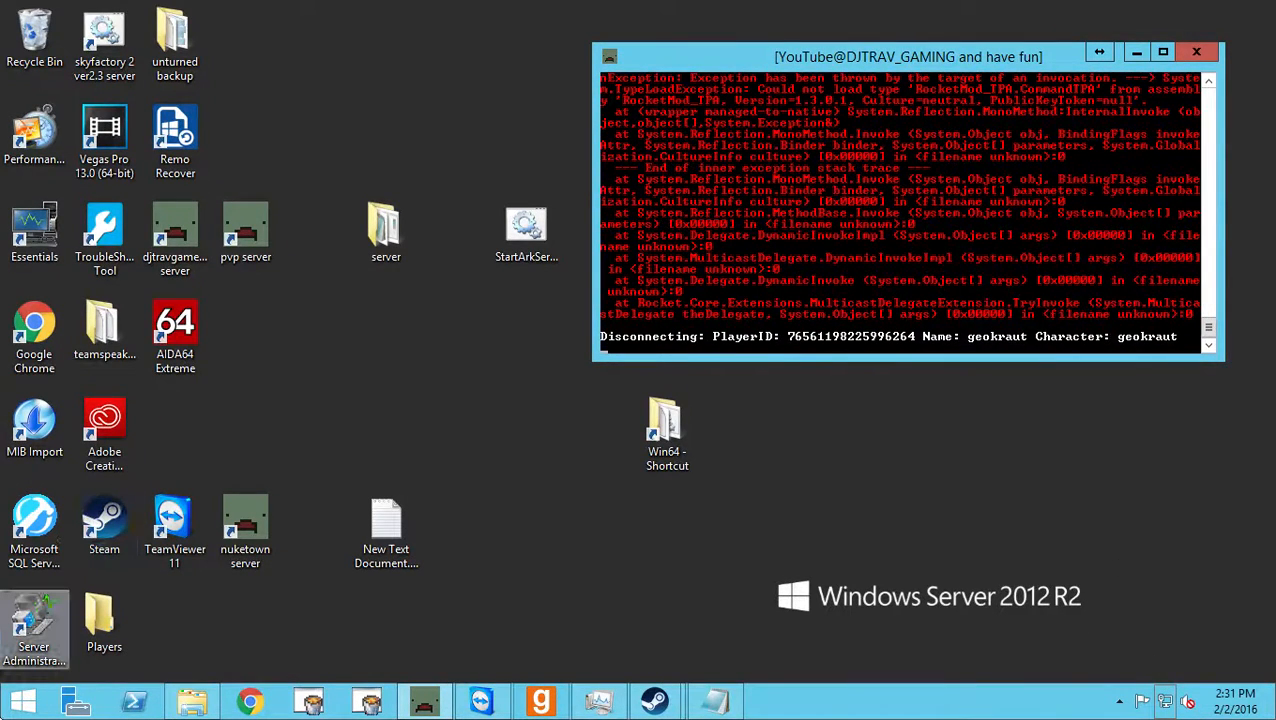
left_click(840, 629)
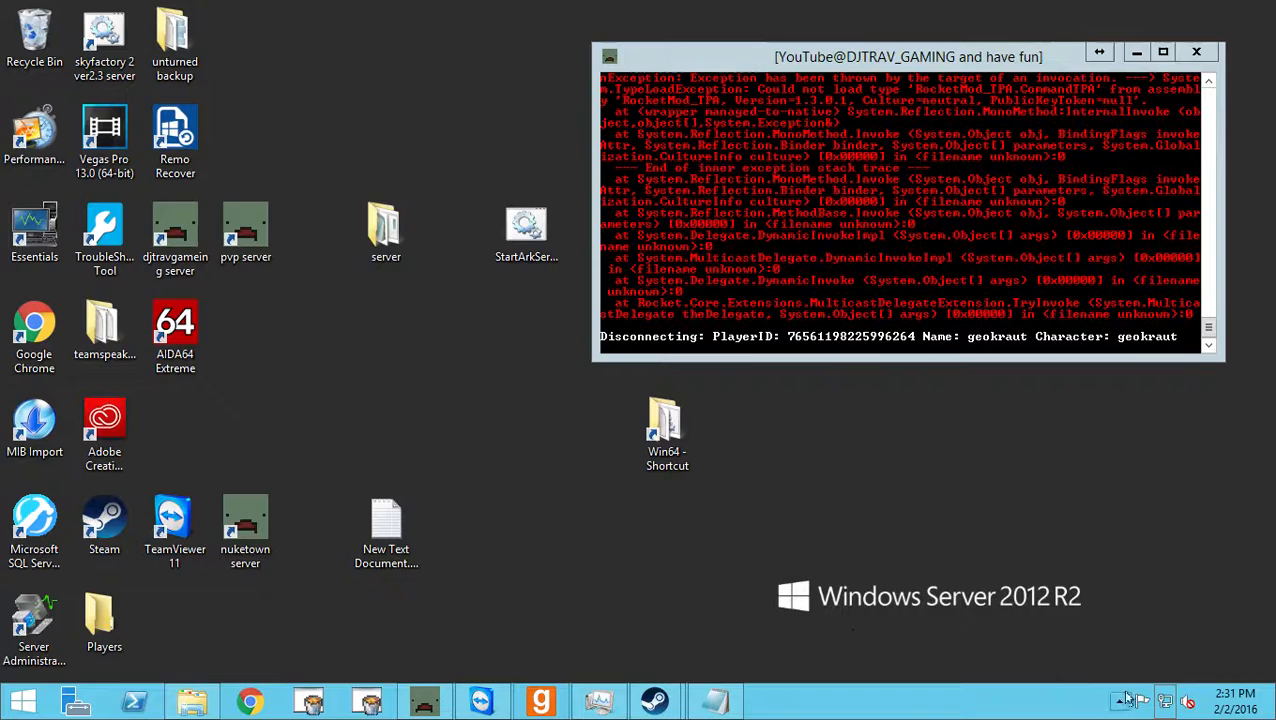
right_click(1164, 702)
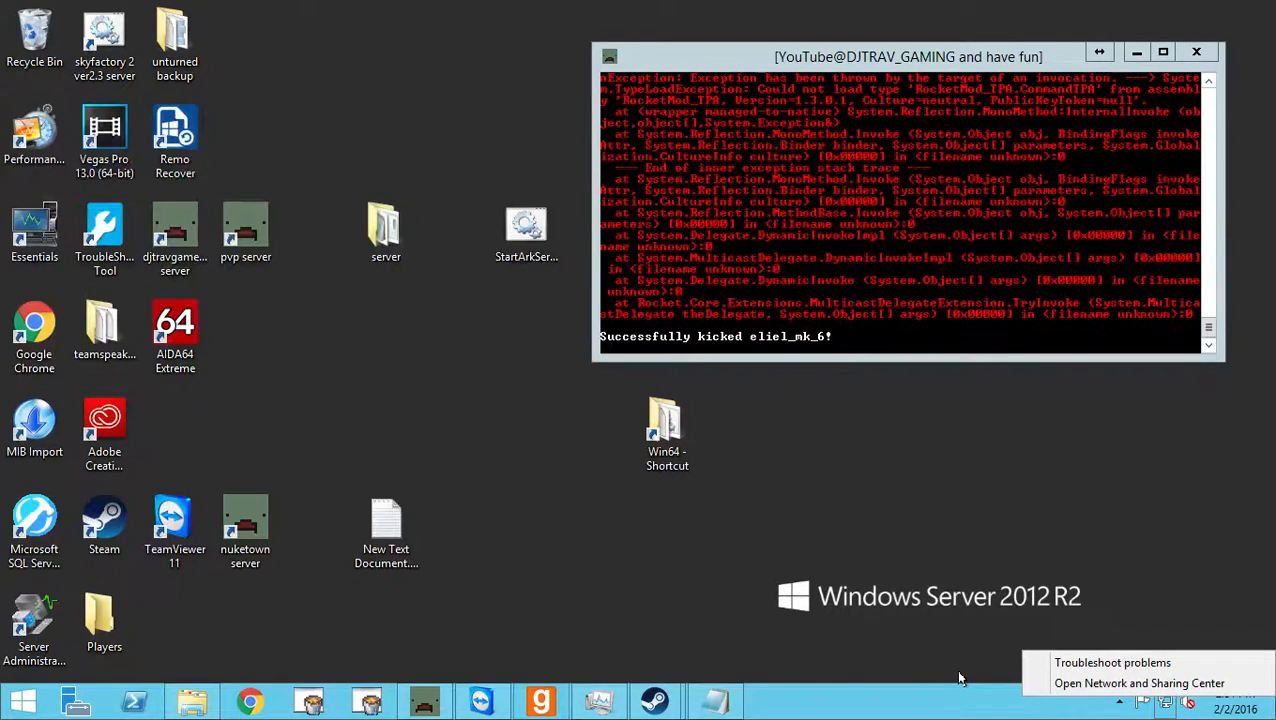
left_click(958, 678)
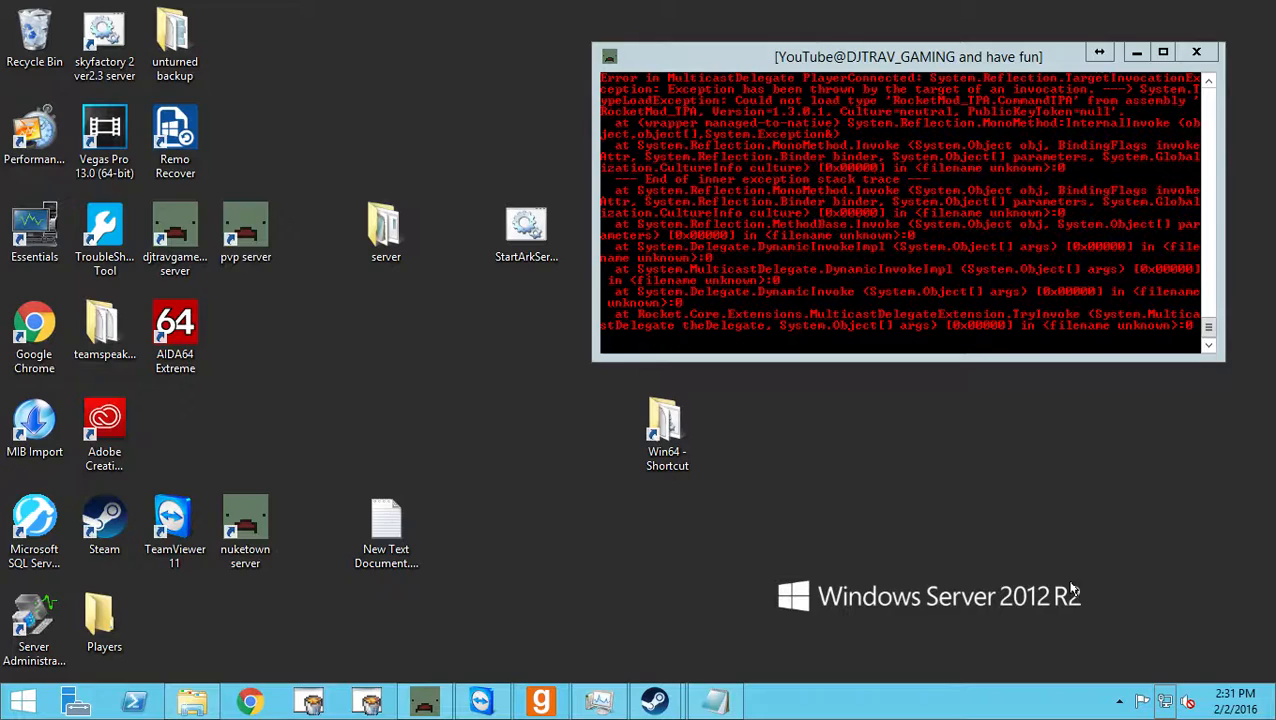
right_click(1165, 702)
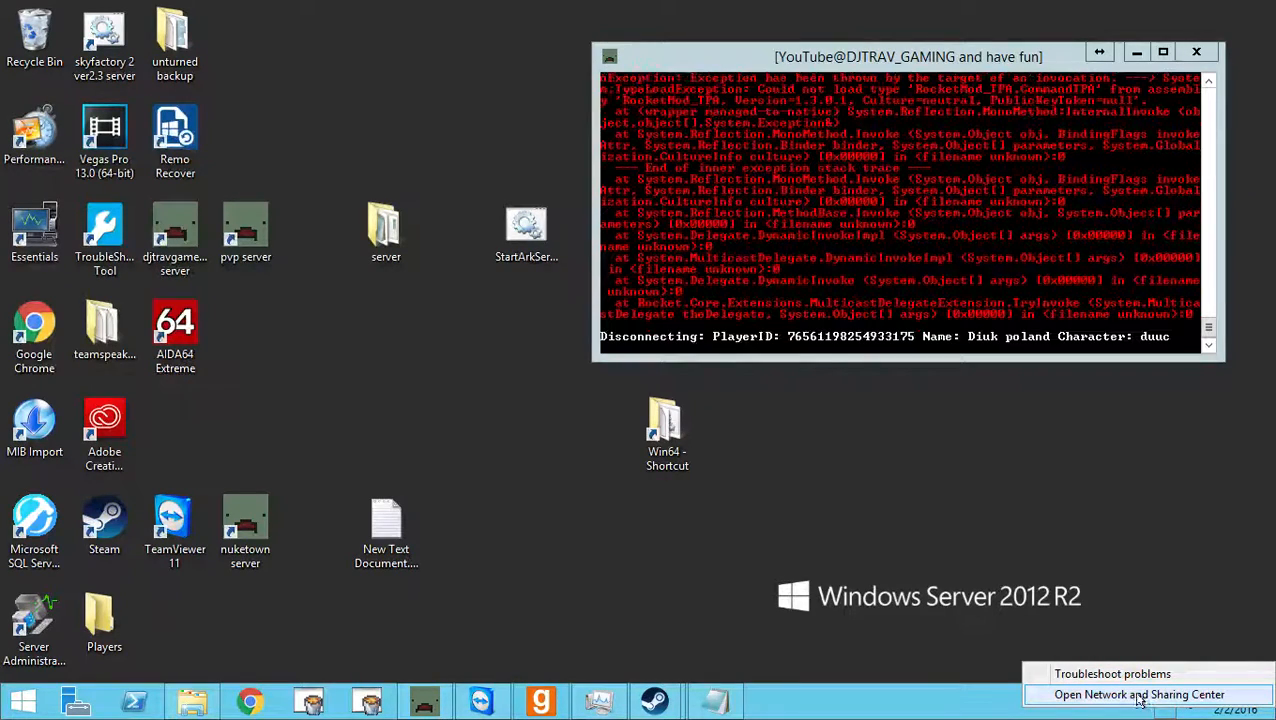
left_click(1137, 694)
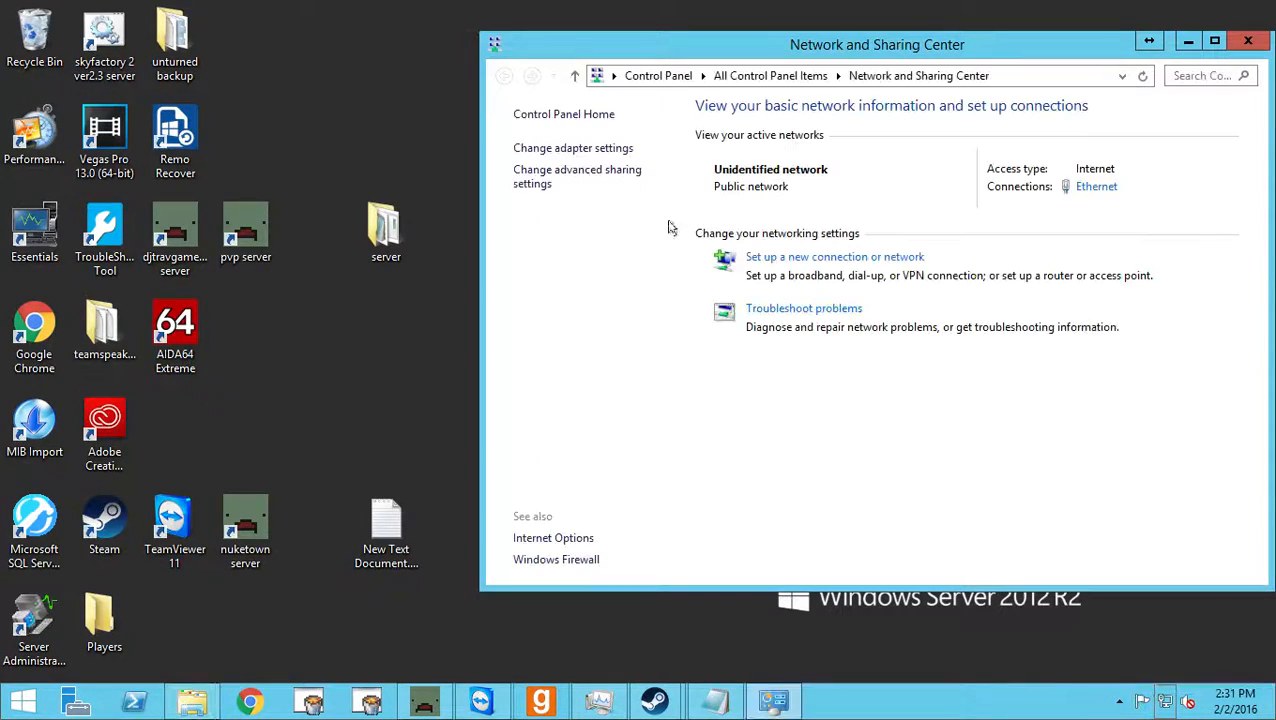
left_click_drag(948, 50, 679, 25)
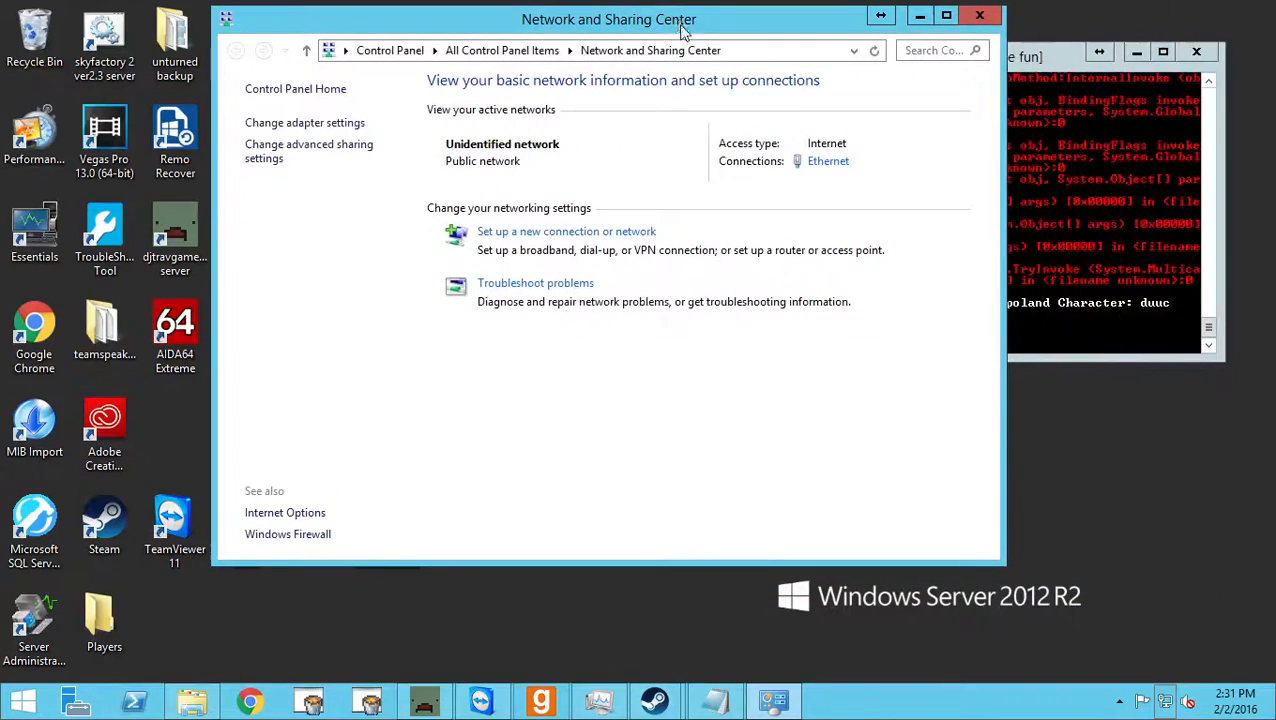
left_click_drag(359, 34, 271, 84)
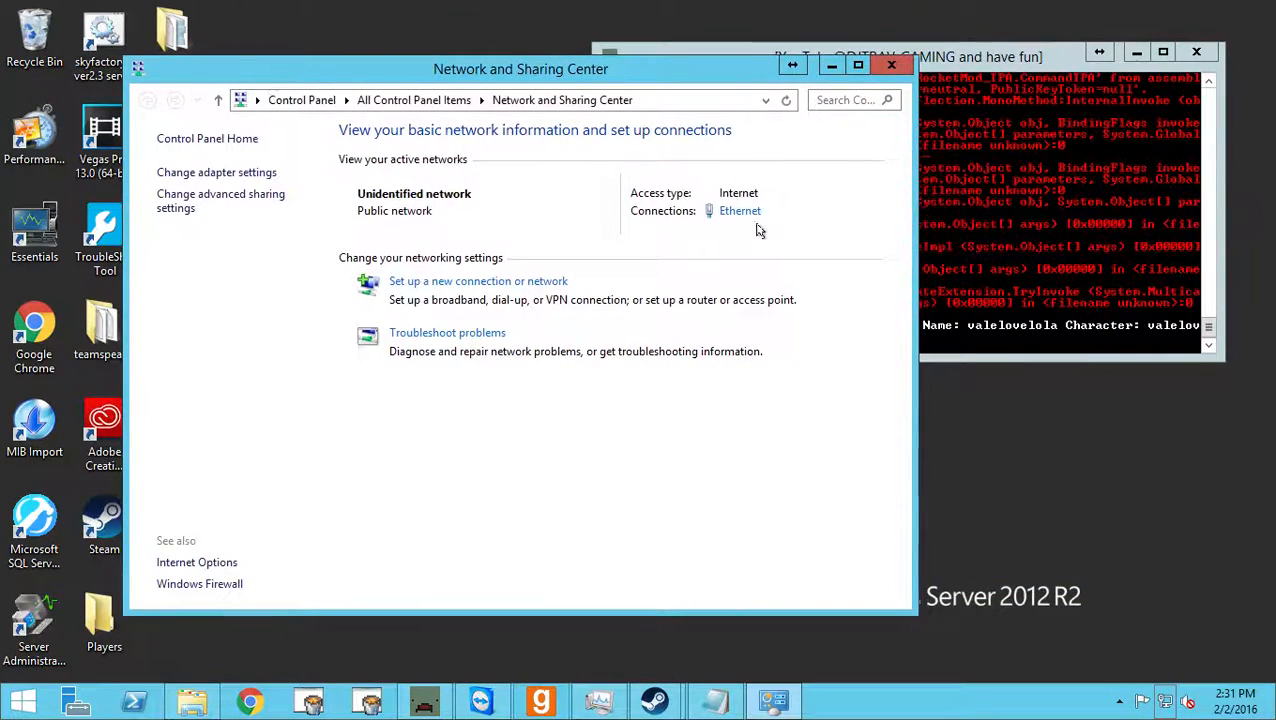
Open the status of the Ethernet connection from the Network and Sharing Center.
right_click(1165, 703)
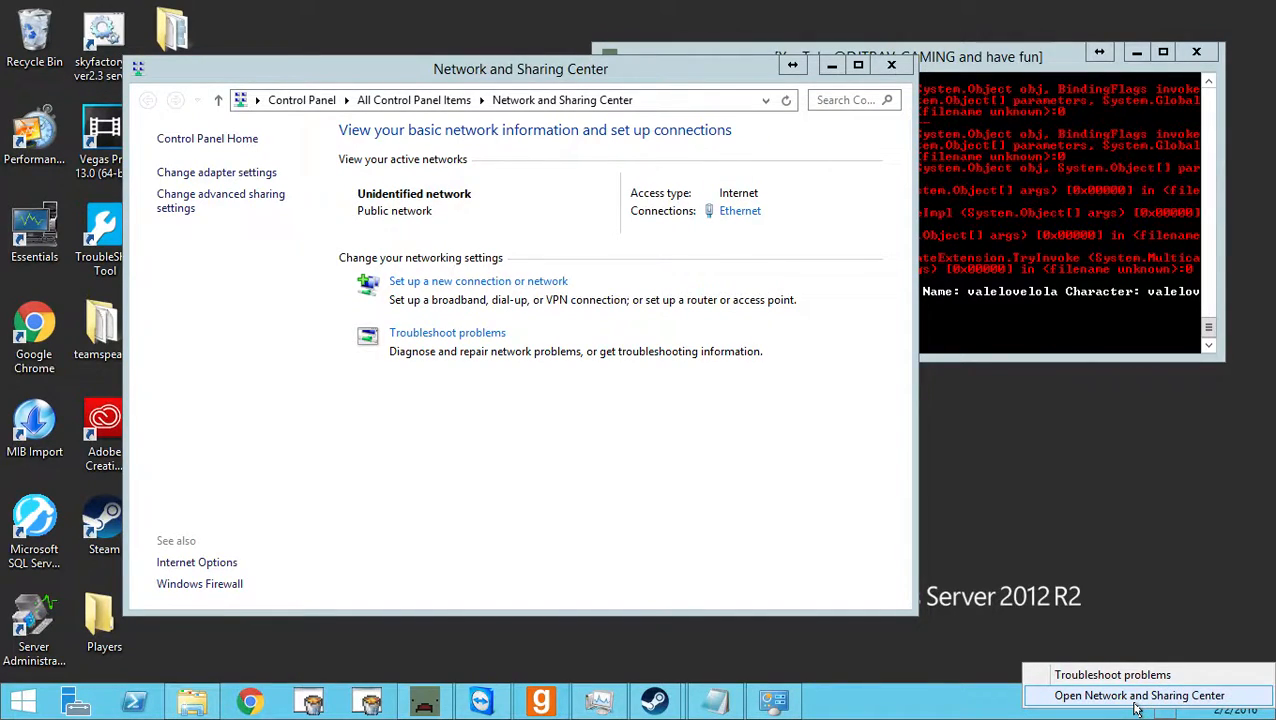
left_click(524, 450)
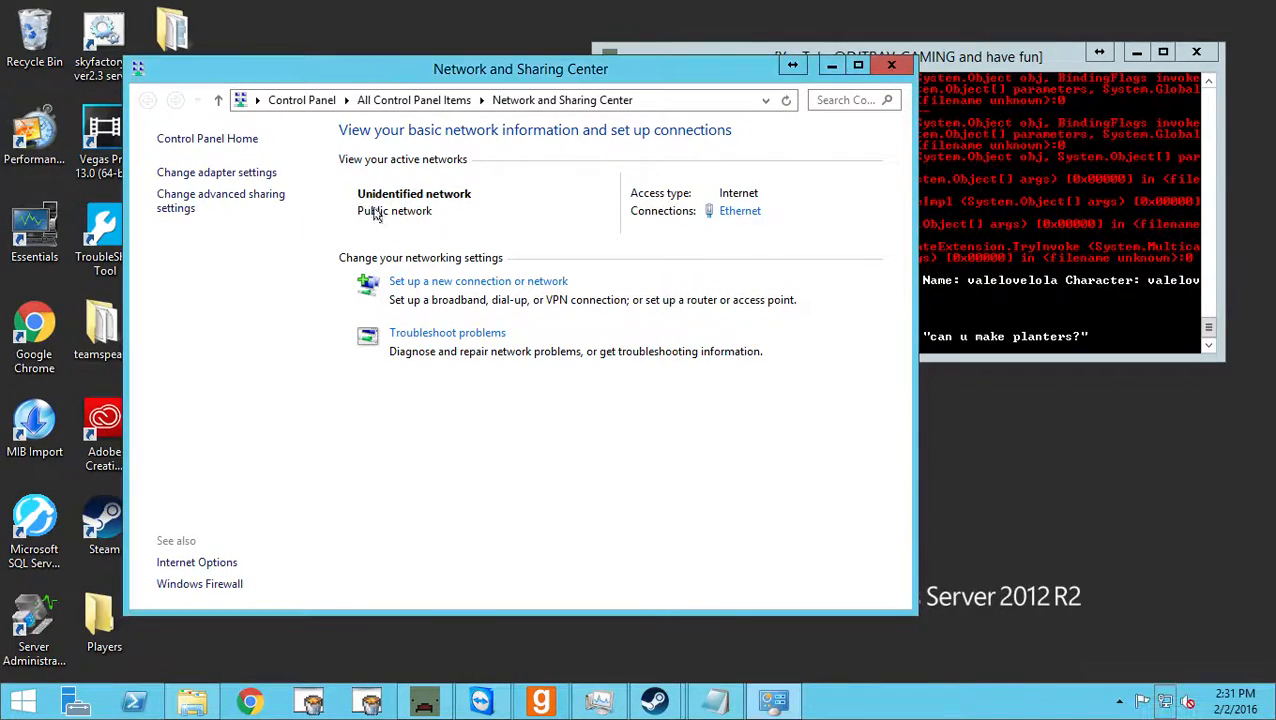
left_click(746, 214)
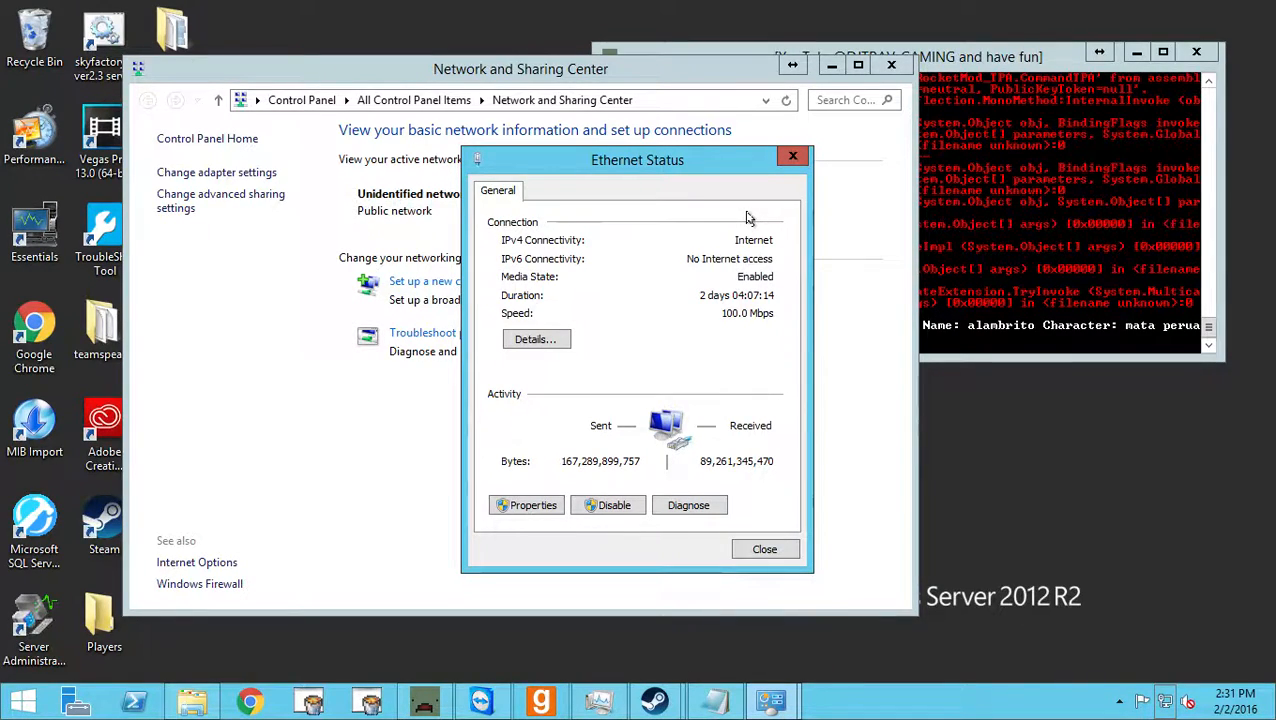
key("Escape")
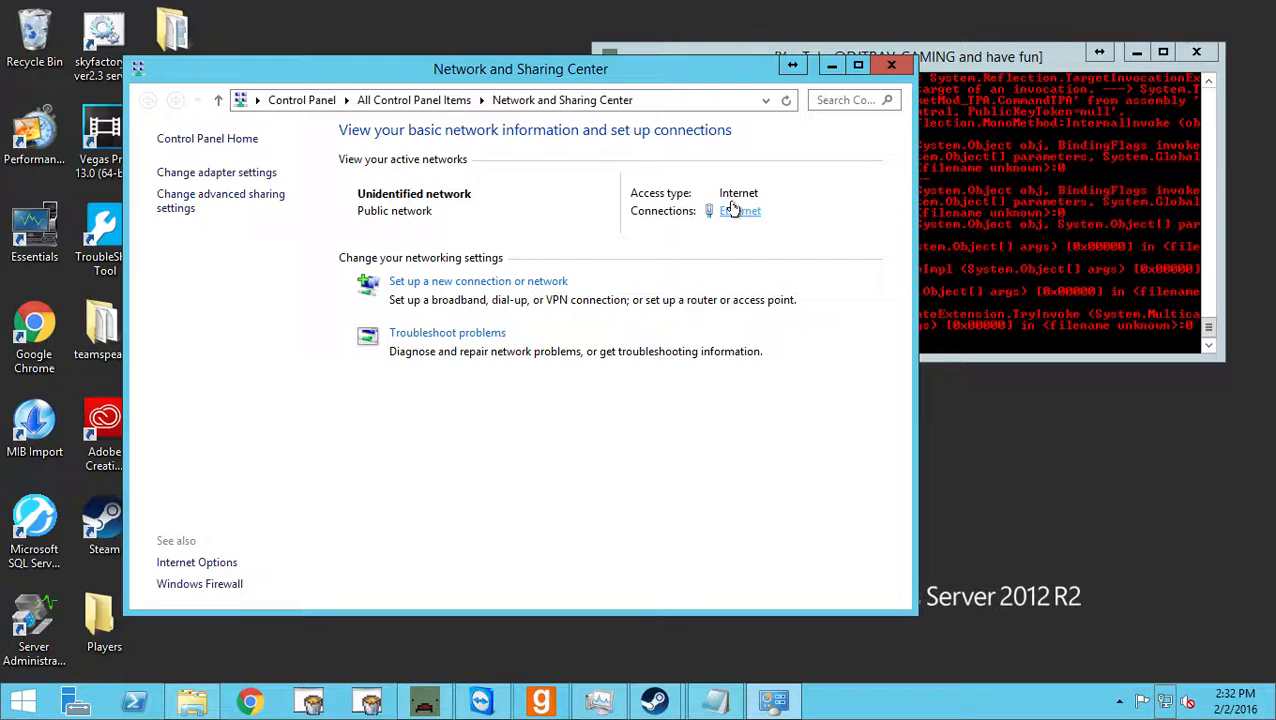
left_click(733, 208)
left_click_drag(695, 167, 679, 143)
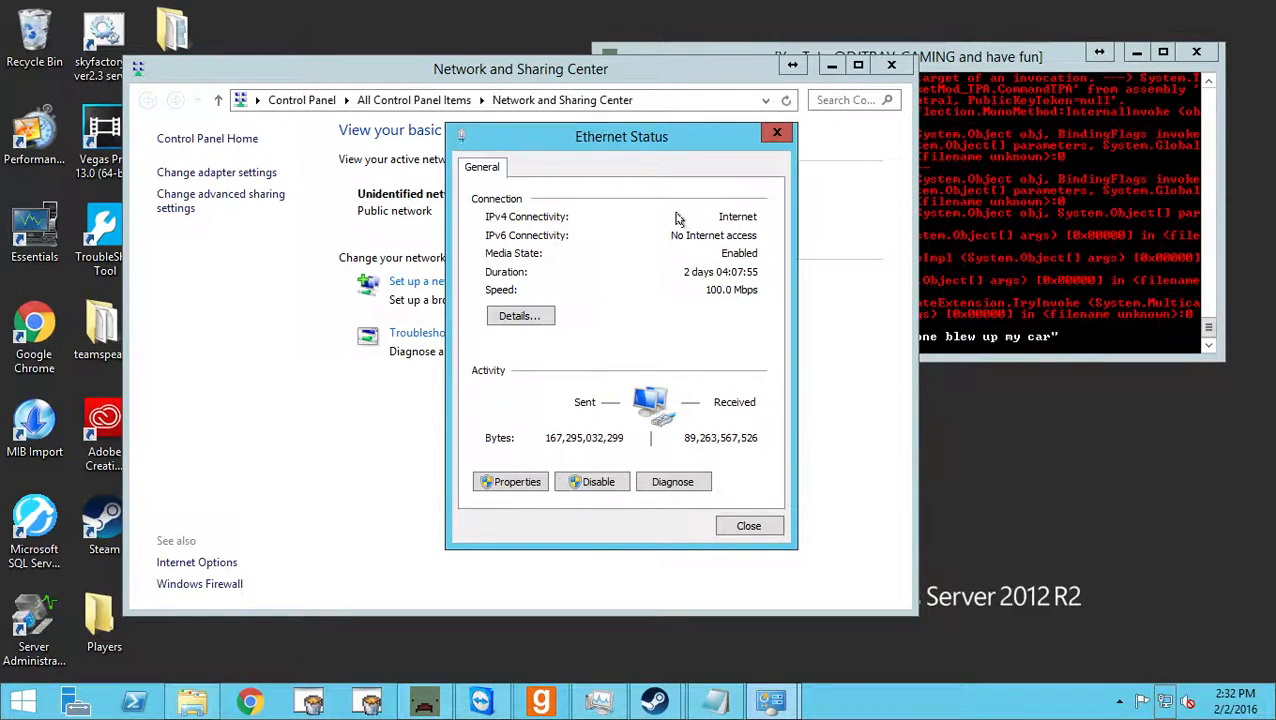
View the Ethernet connection's details, point out the IPv4 address, subnet mask, default gateway and DNS servers, and close the details.
left_click(518, 317)
left_click(624, 295)
left_click(628, 314)
left_click(629, 330)
left_click(630, 372)
left_click(629, 343)
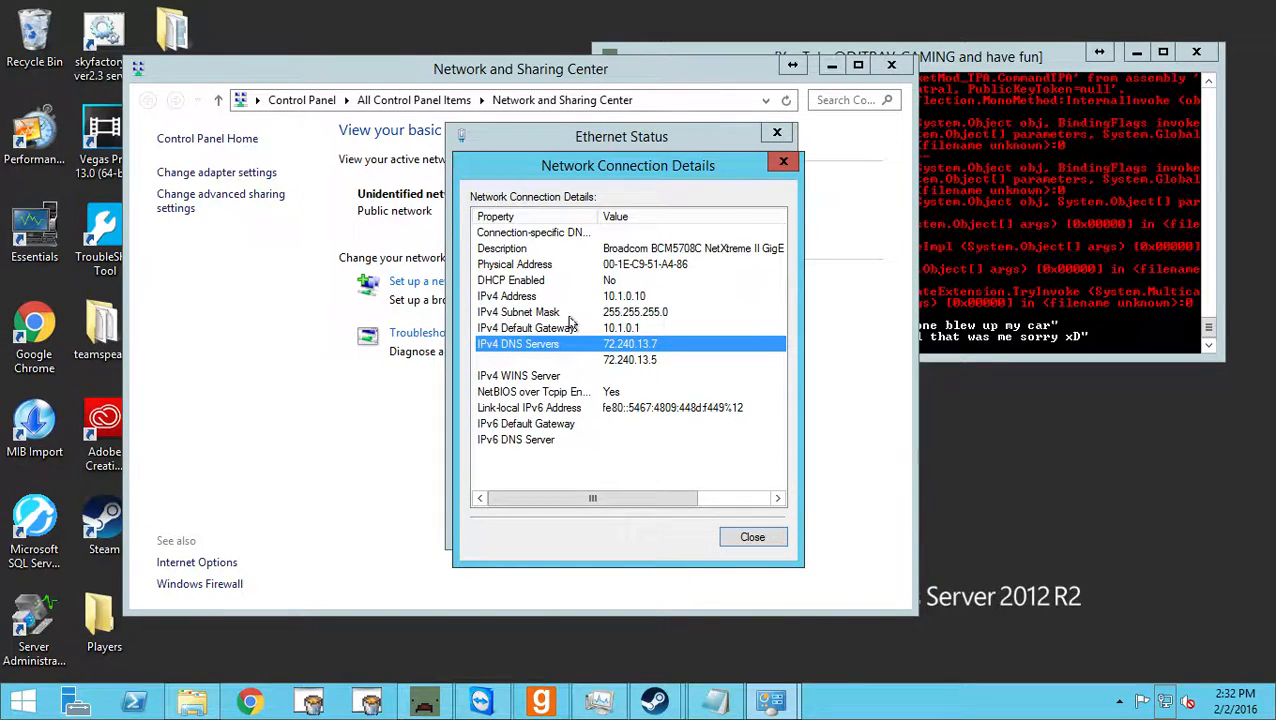
left_click(545, 285)
left_click(606, 295)
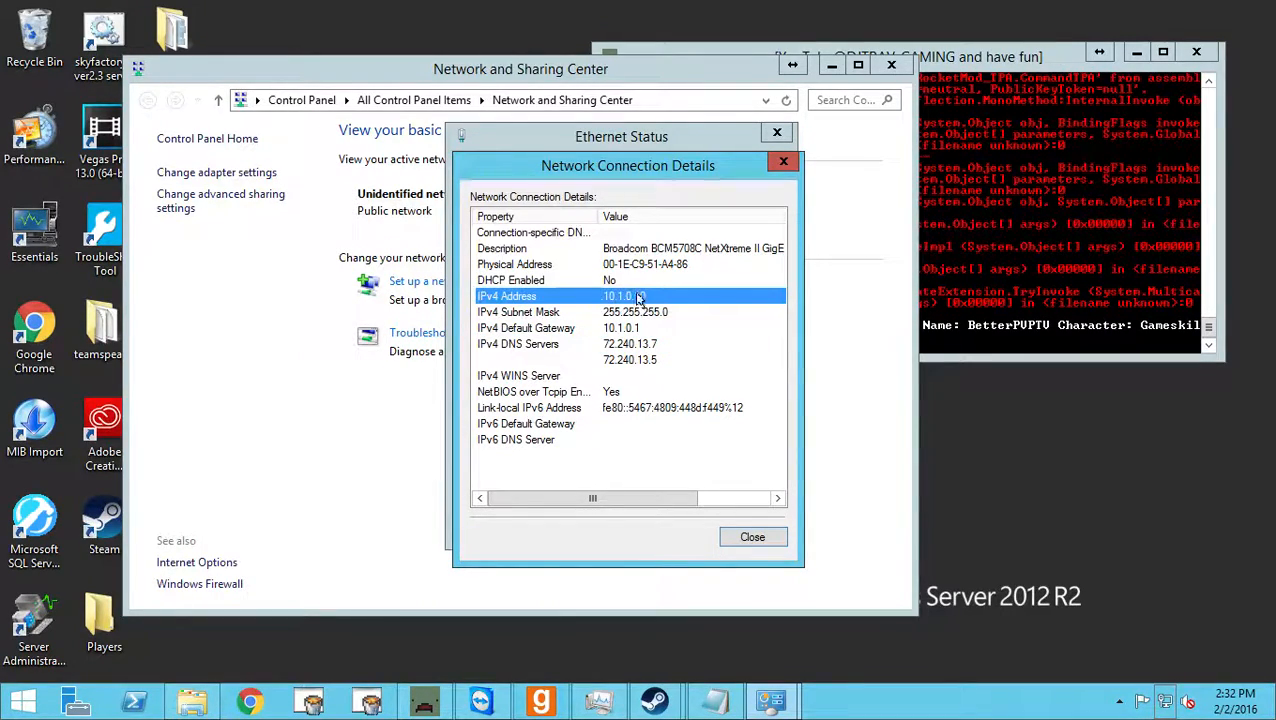
left_click(783, 164)
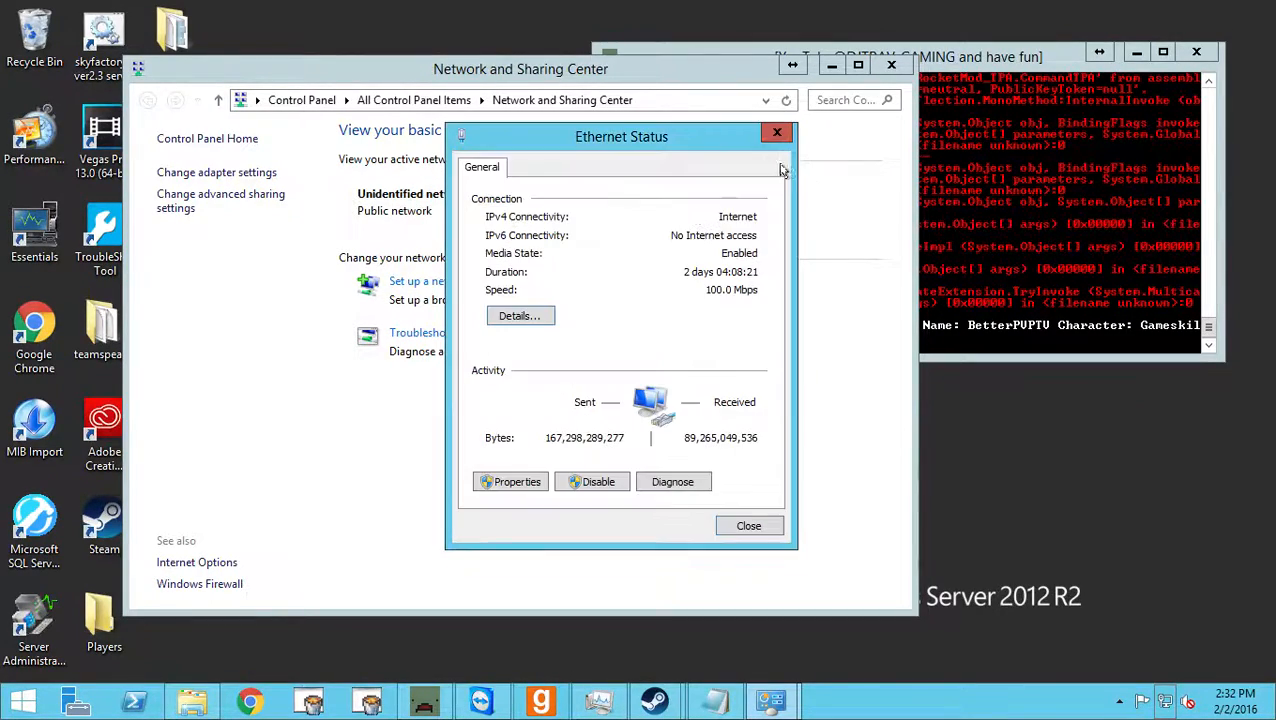
left_click(531, 479)
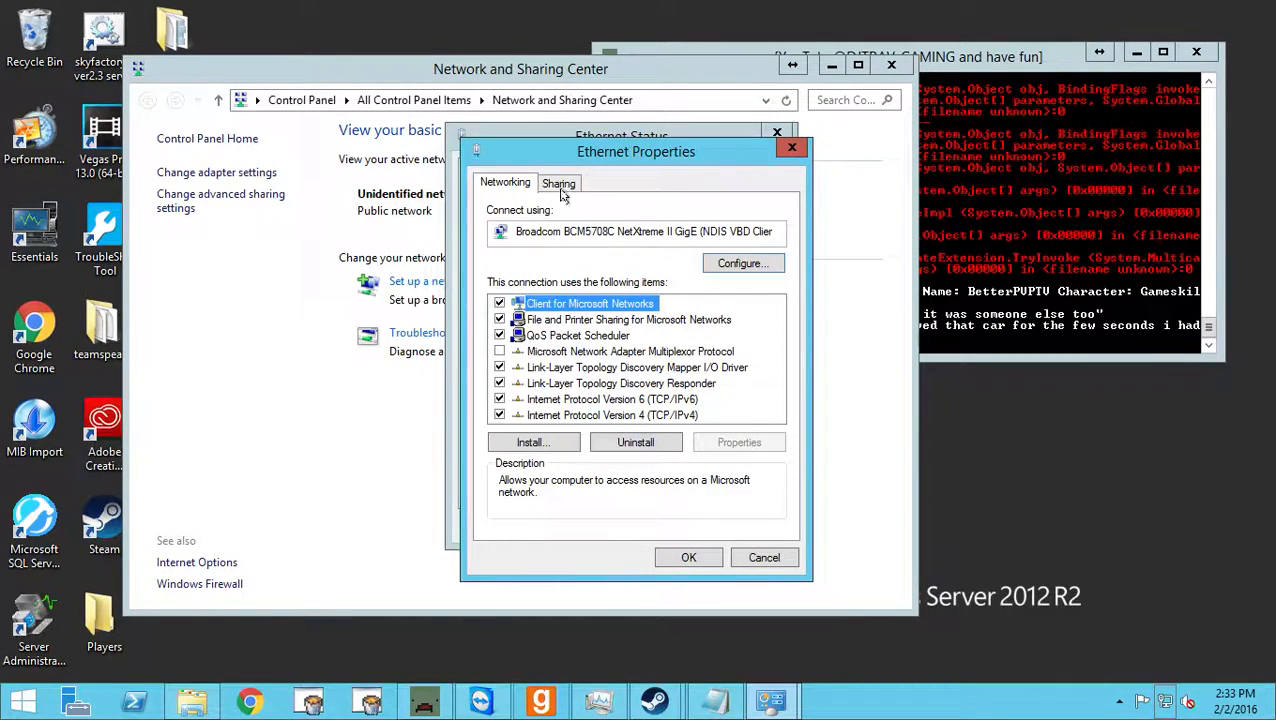
left_click_drag(661, 150, 1009, 175)
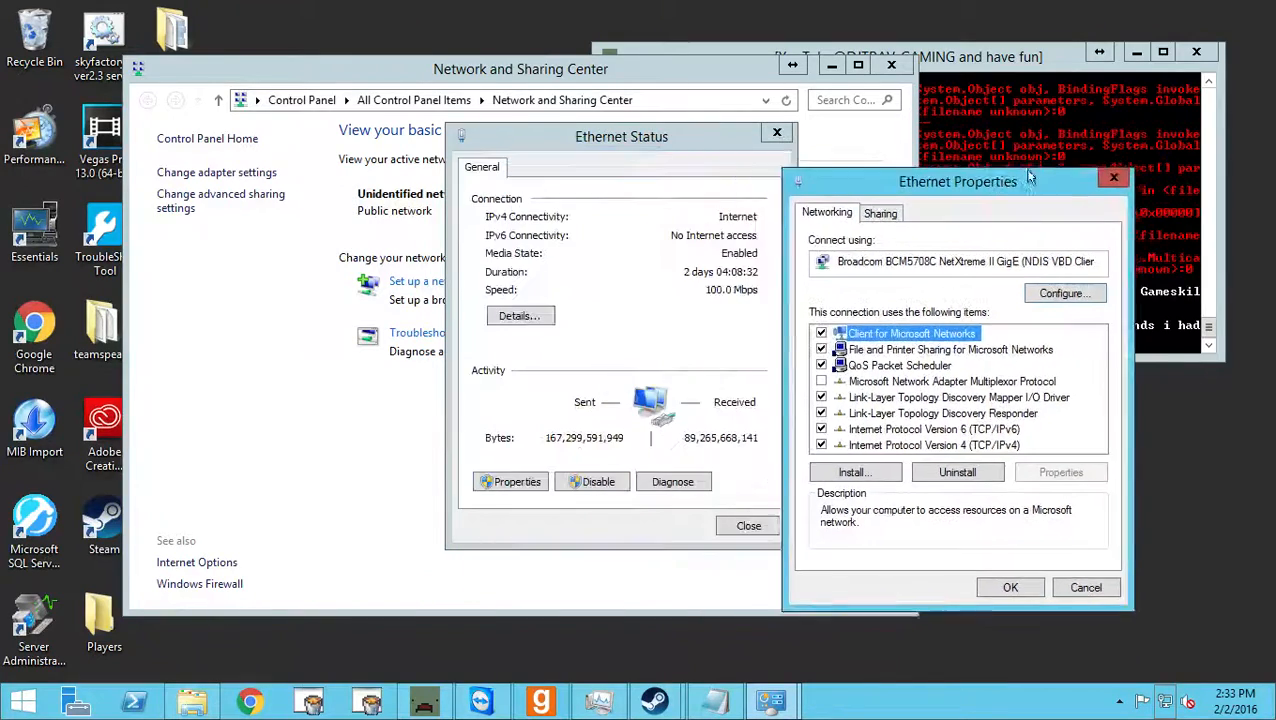
left_click(533, 313)
left_click(1042, 588)
Reopen the Ethernet connection's details, point out the IPv4 default gateway and both DNS servers, and close the details.
left_click(517, 315)
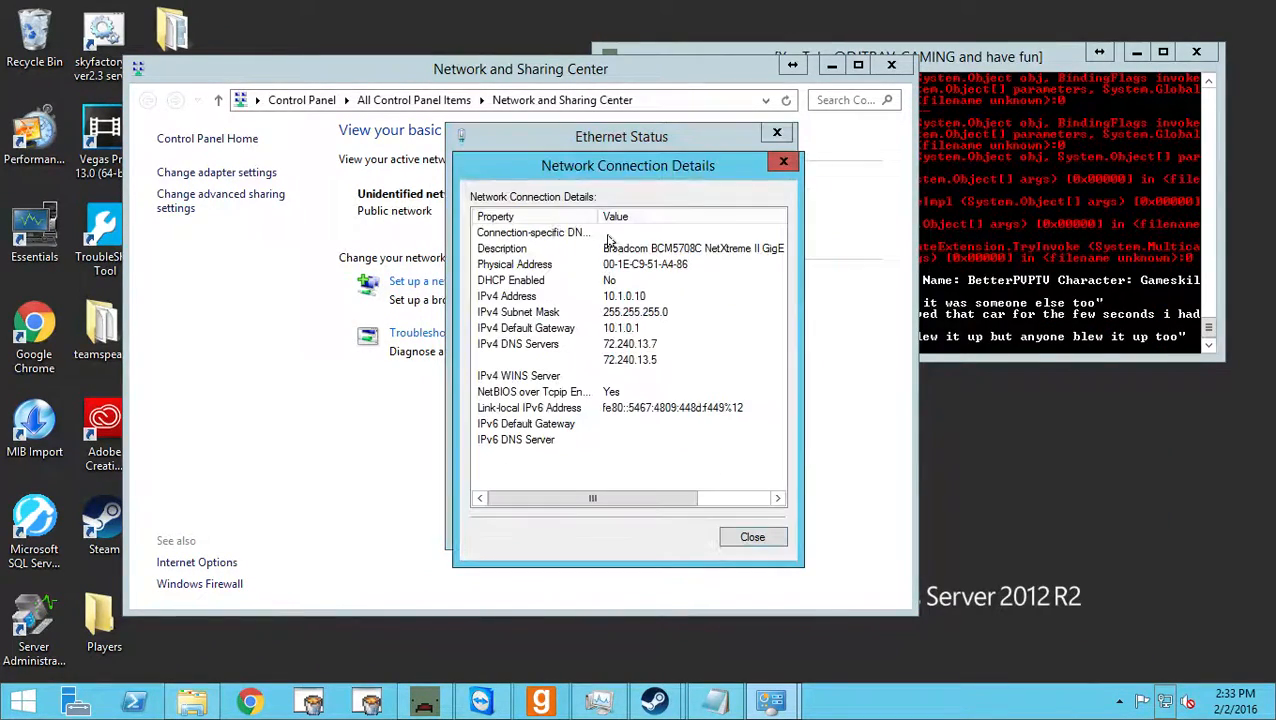
left_click(603, 330)
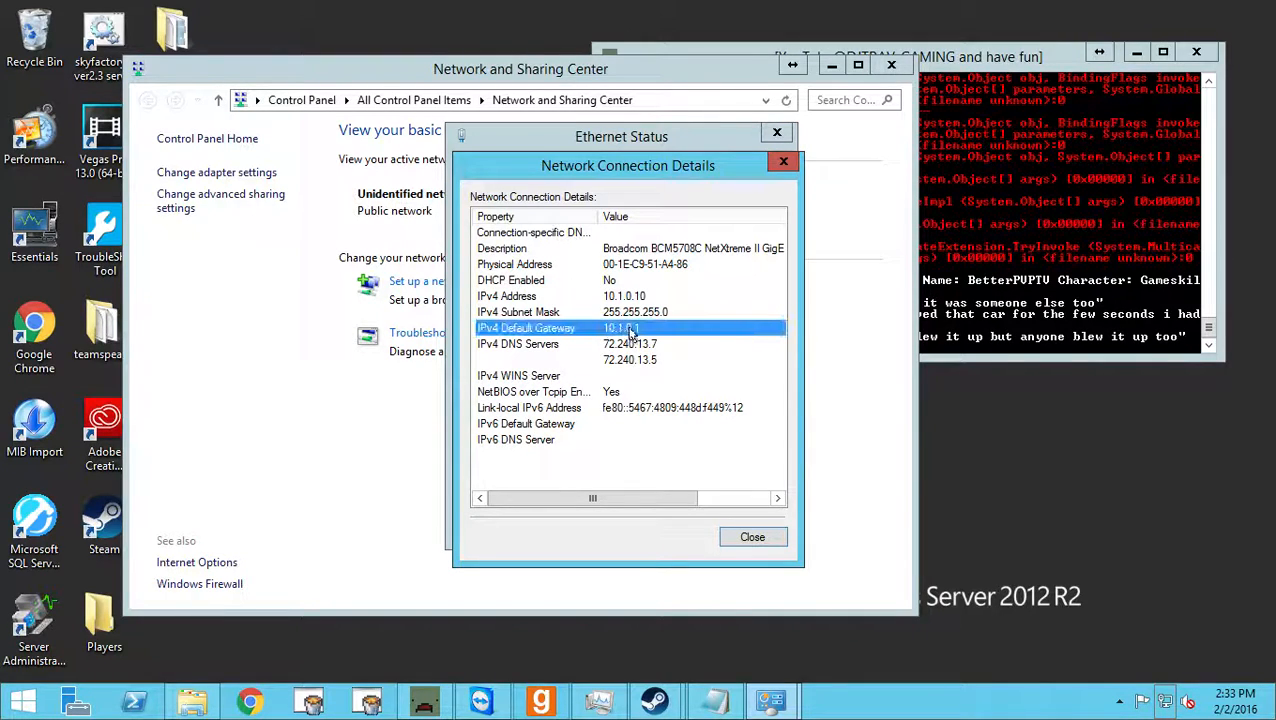
left_click(595, 345)
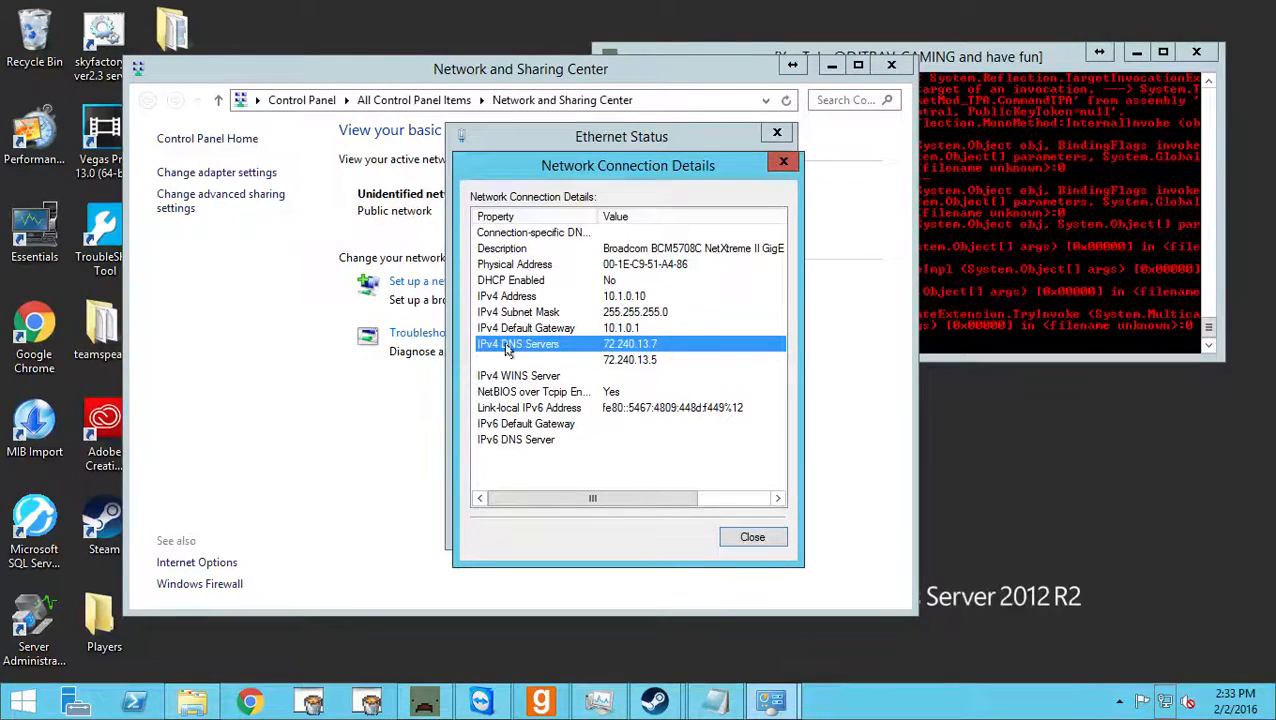
left_click(640, 360)
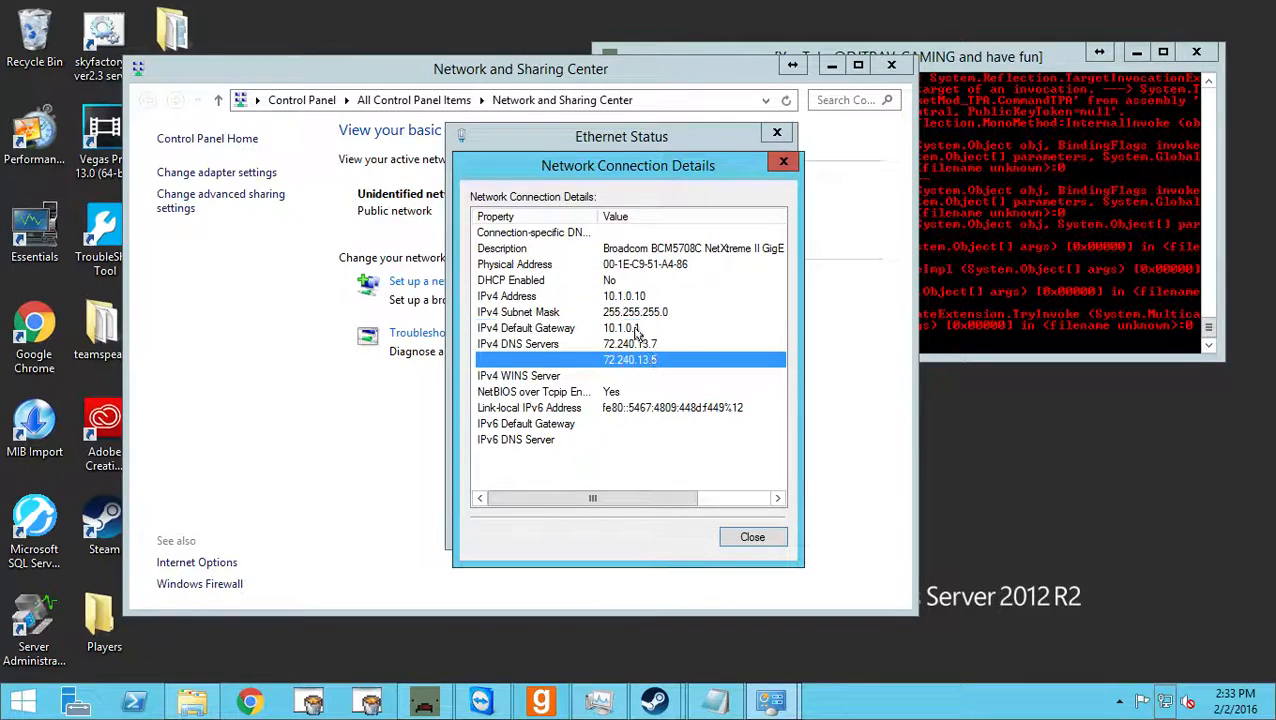
left_click(636, 331)
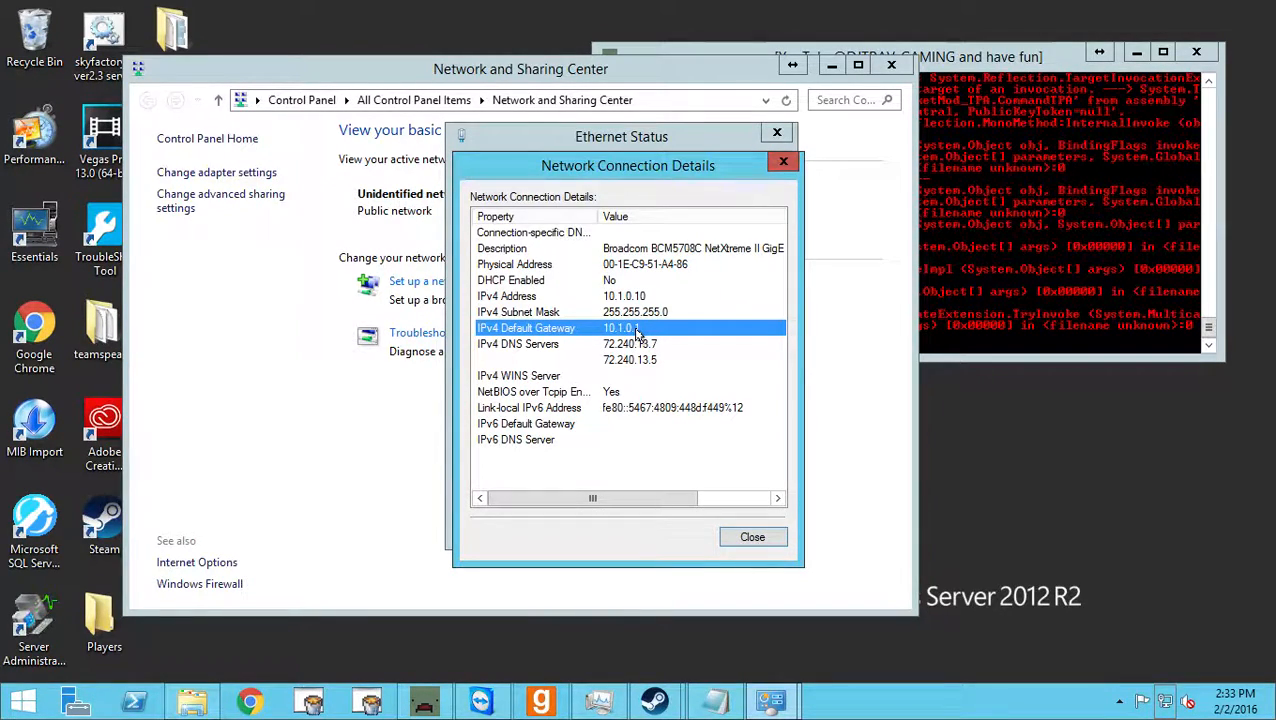
left_click(618, 357)
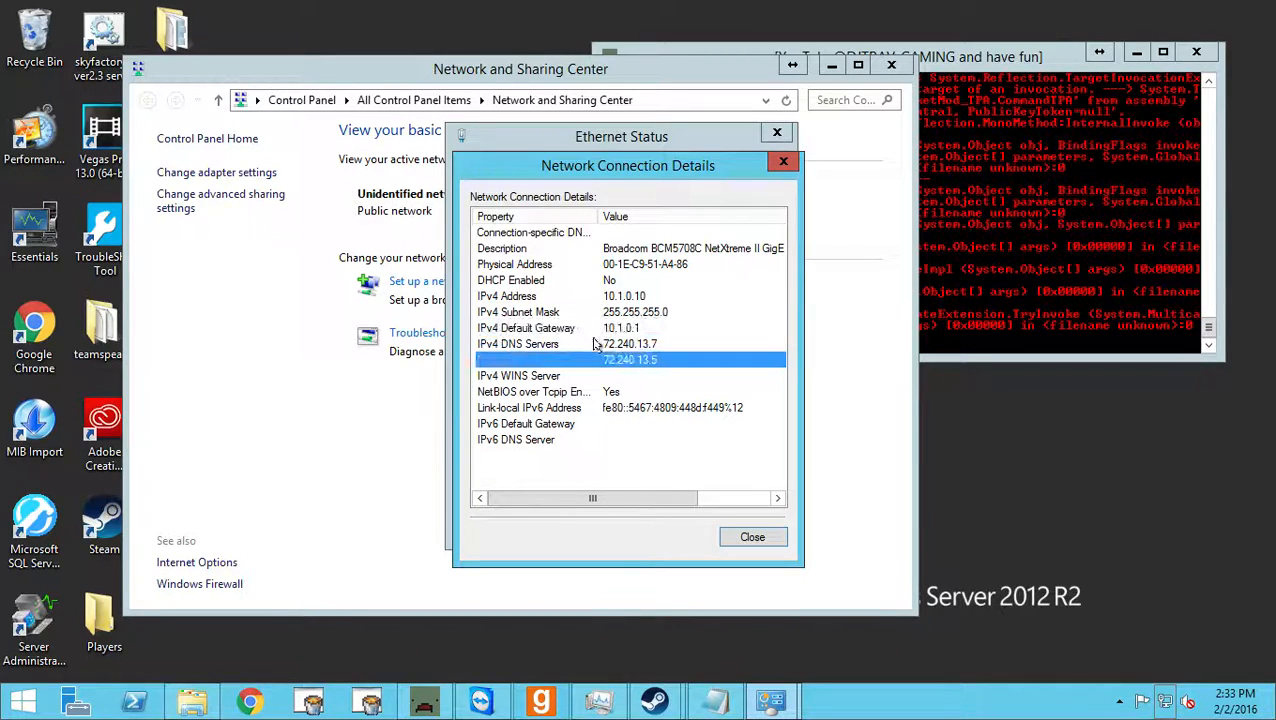
left_click(592, 330)
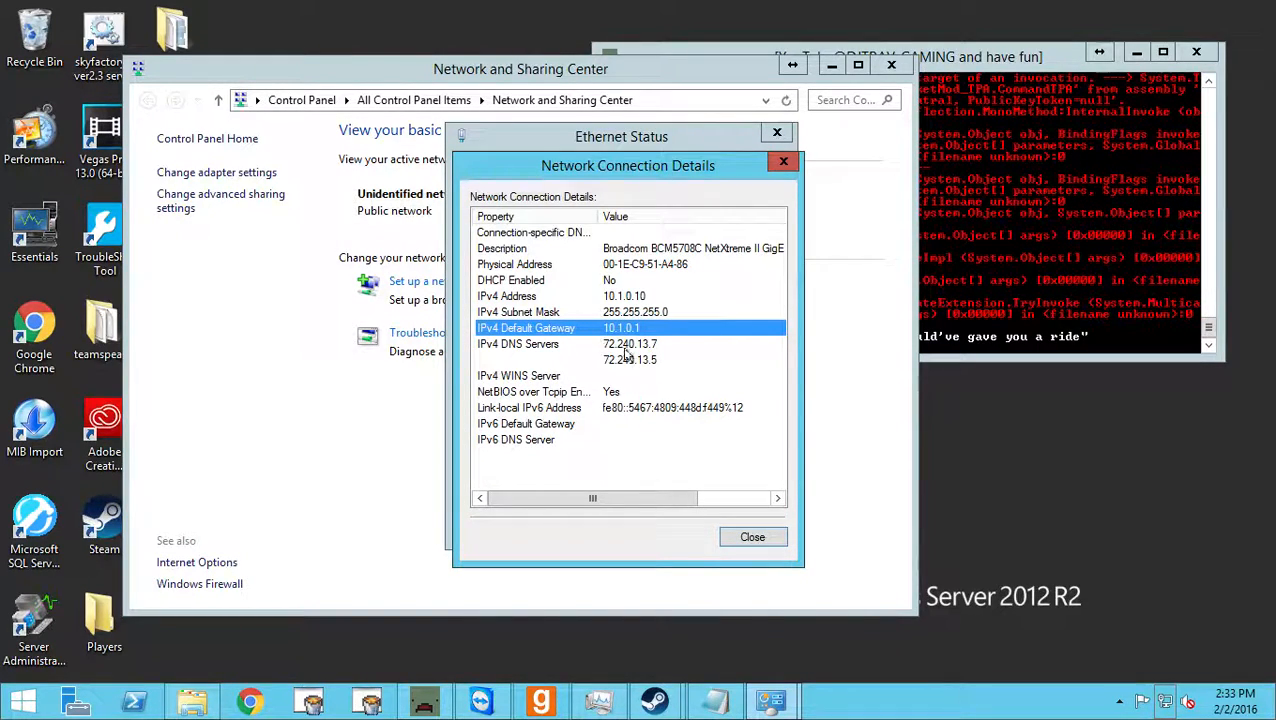
left_click(608, 357)
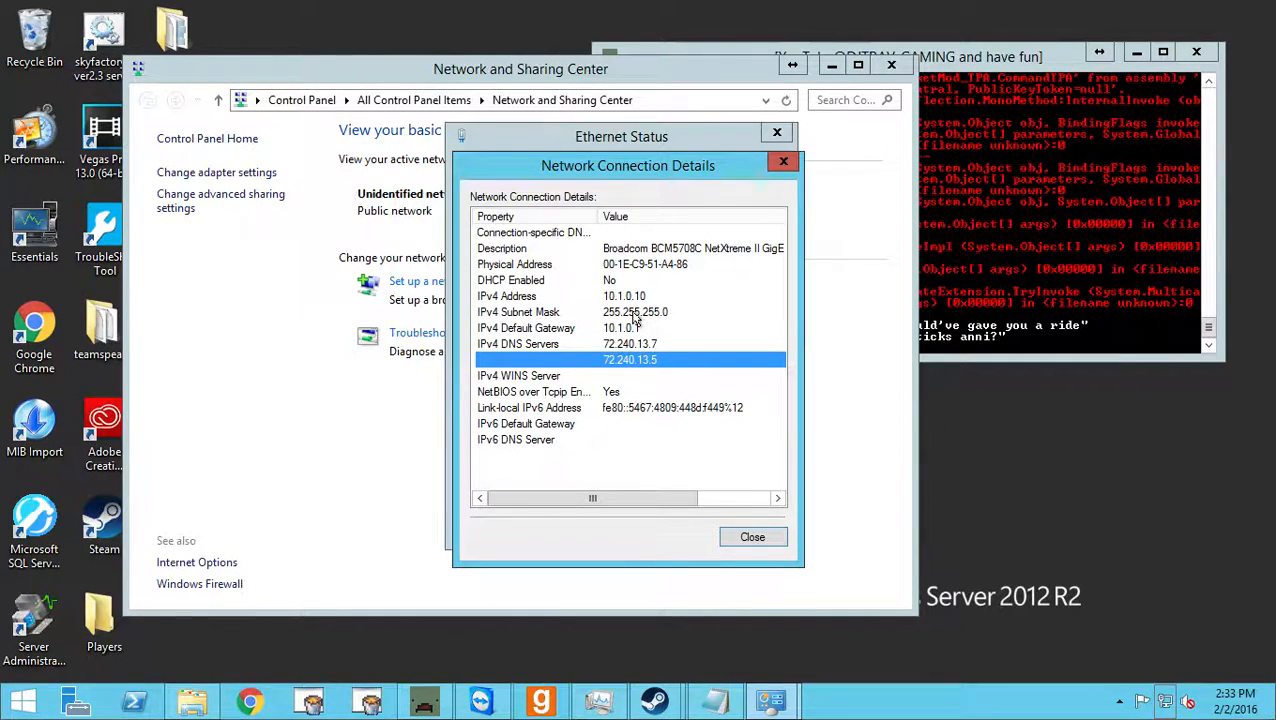
left_click(633, 324)
left_click(783, 161)
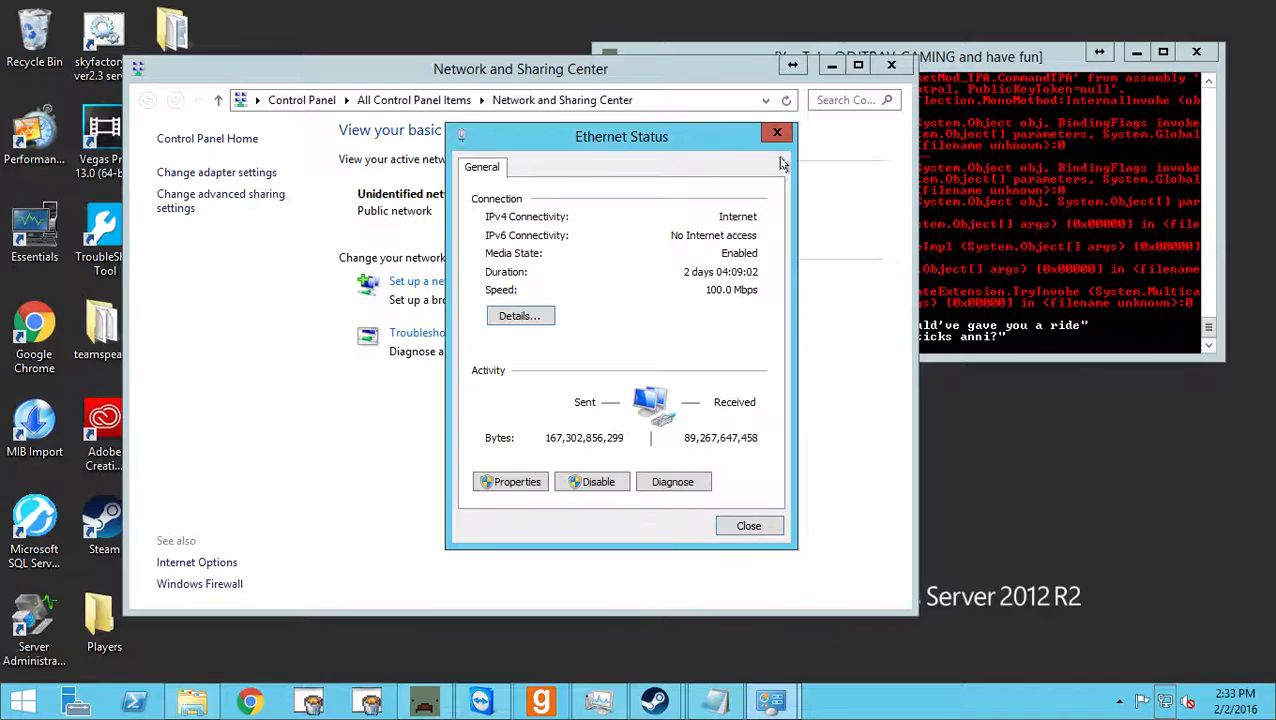
Open the Internet Protocol Version 4 (TCP/IPv4) properties of the Ethernet connection.
left_click(512, 481)
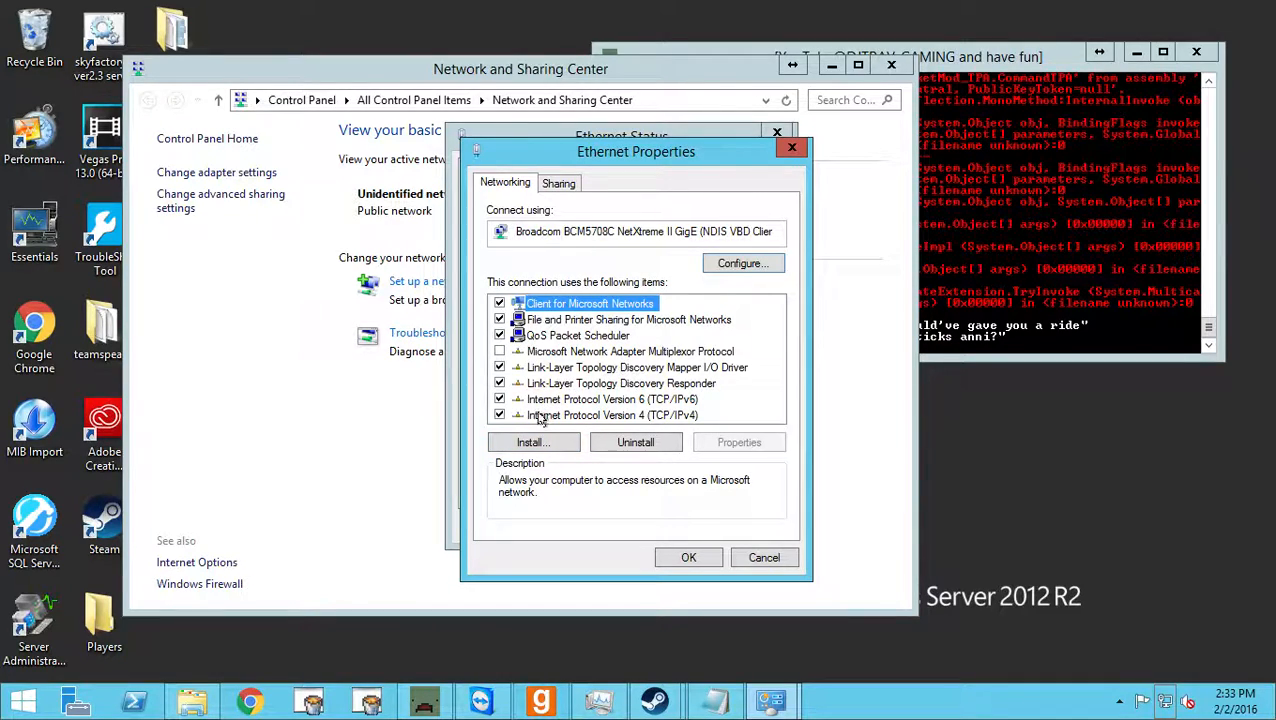
left_click(541, 416)
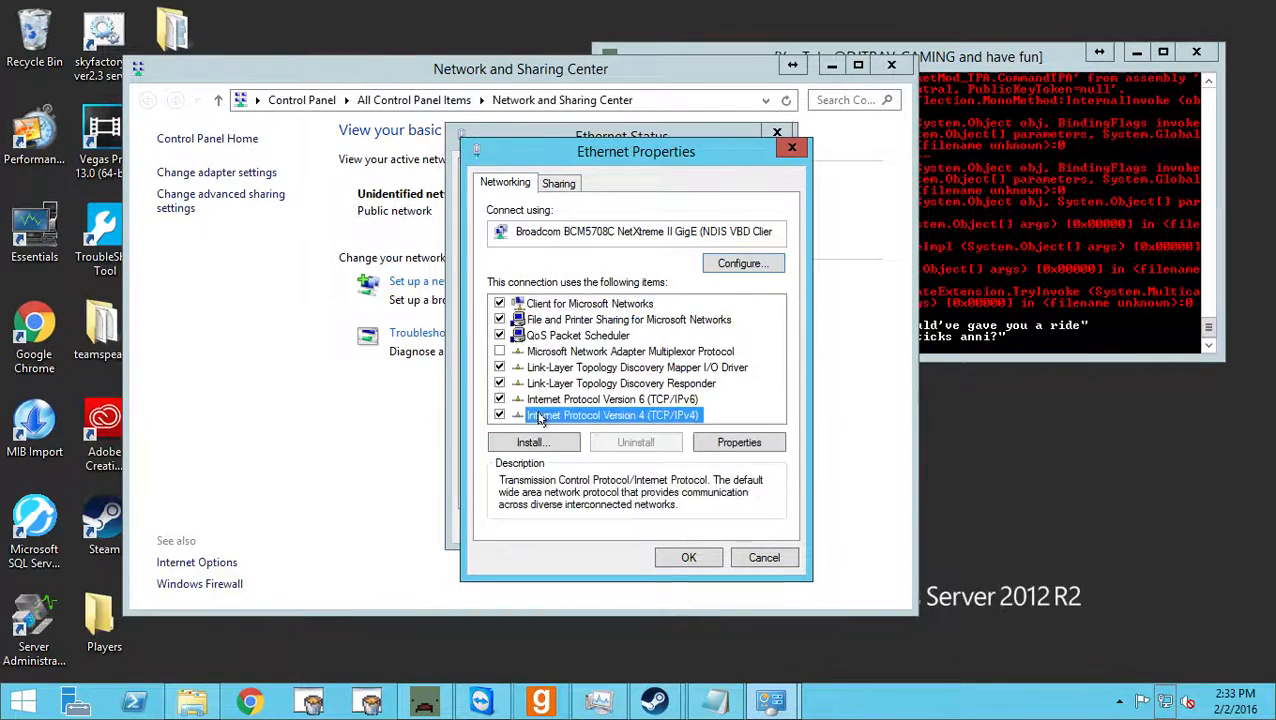
left_click(736, 443)
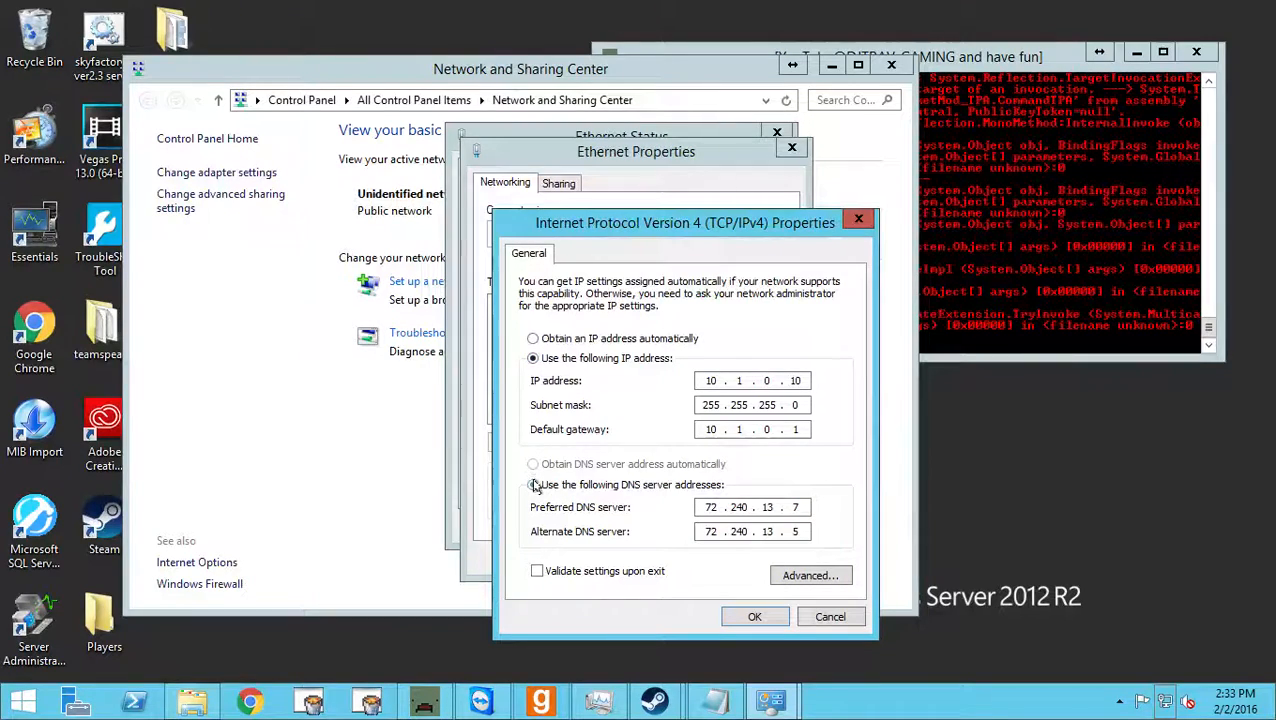
Point out each part of the static IP address in the IPv4 properties without changing it.
left_click(698, 381)
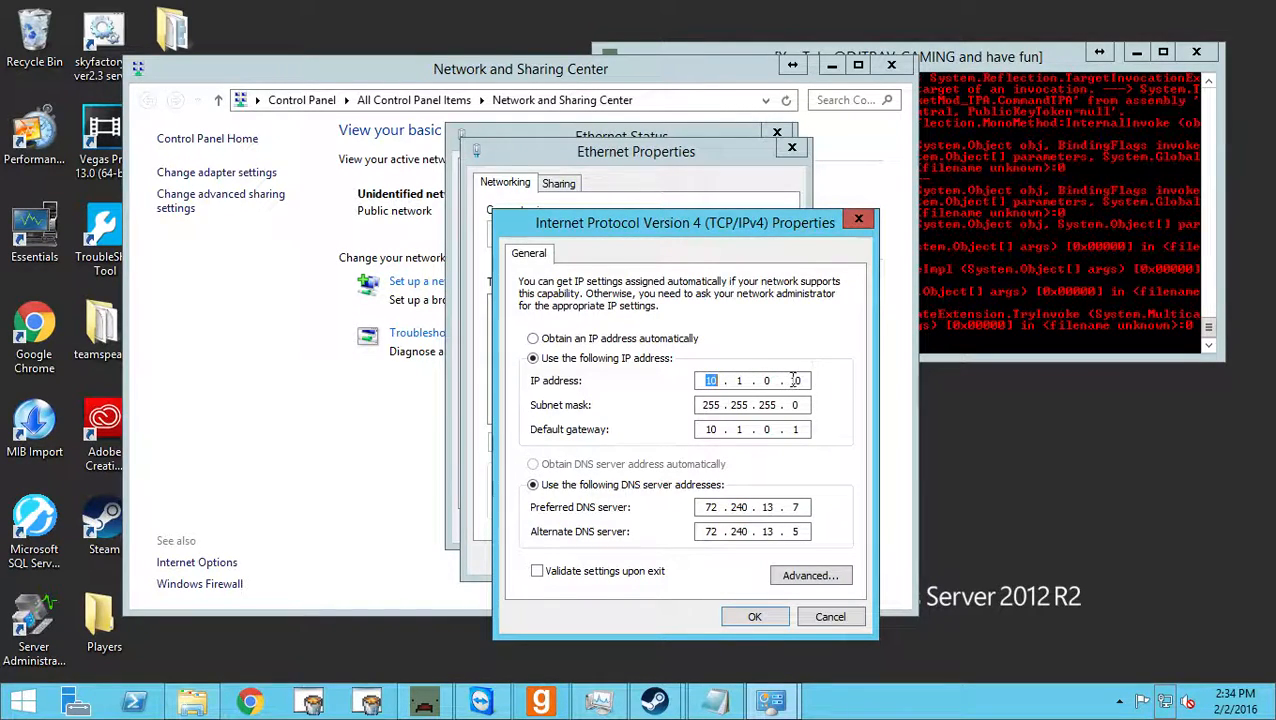
left_click(796, 381)
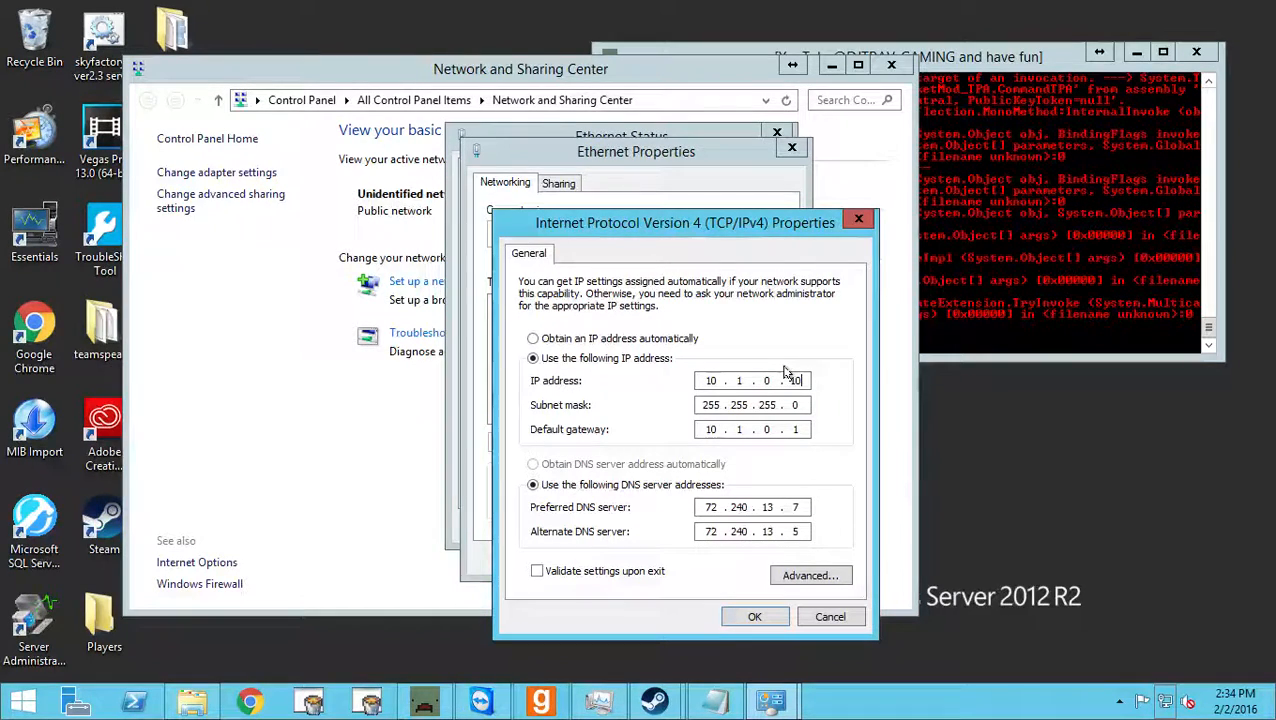
left_click(722, 380)
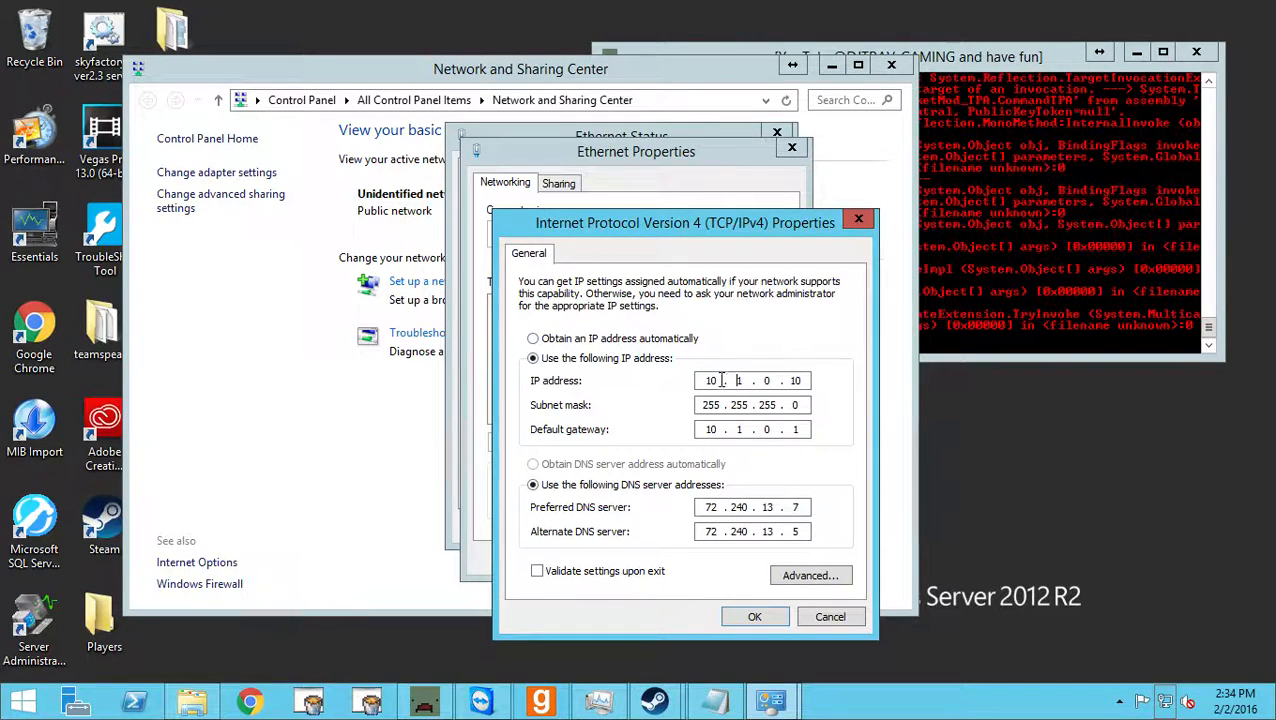
key("Left")
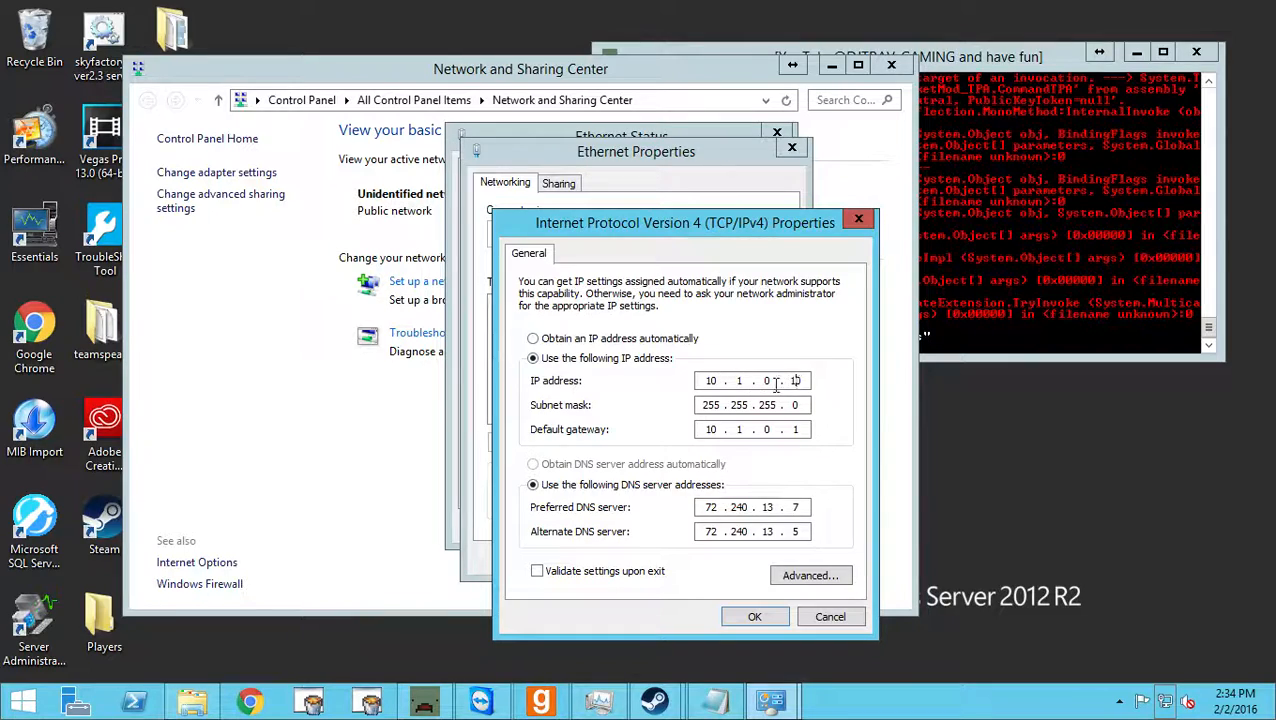
double_click(707, 380)
left_click(743, 384)
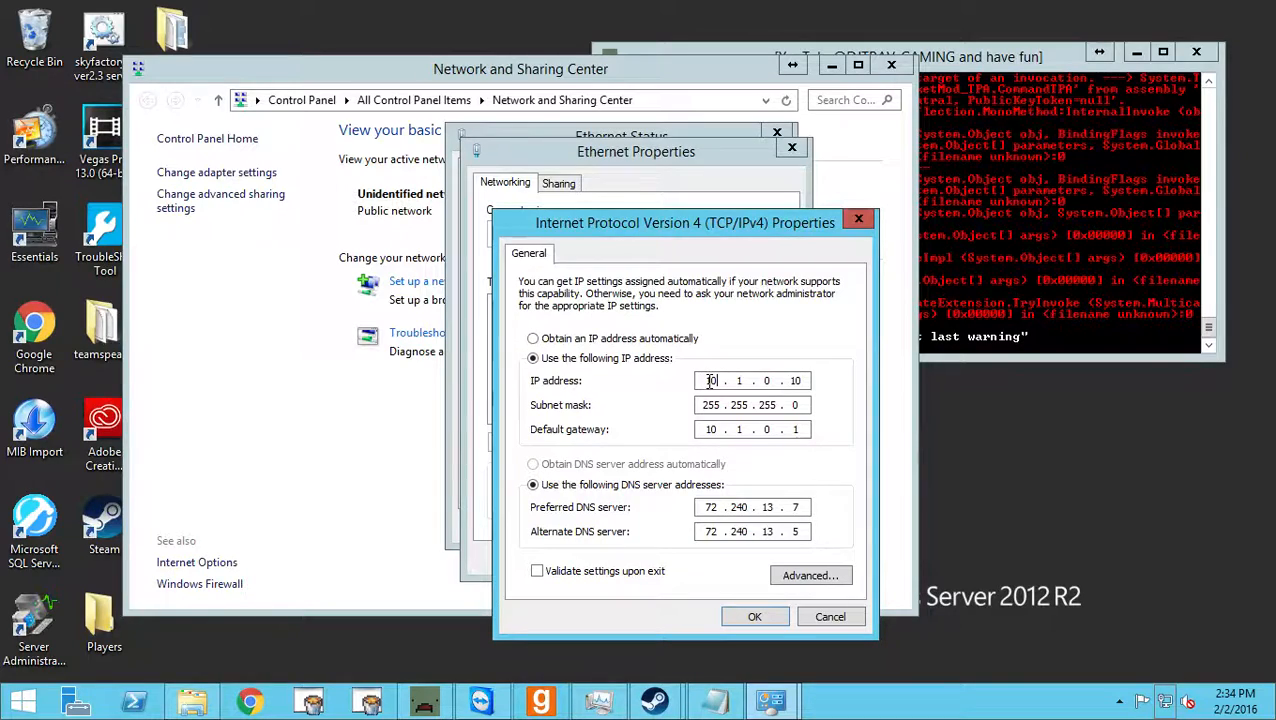
left_click_drag(705, 380, 735, 381)
left_click(762, 381)
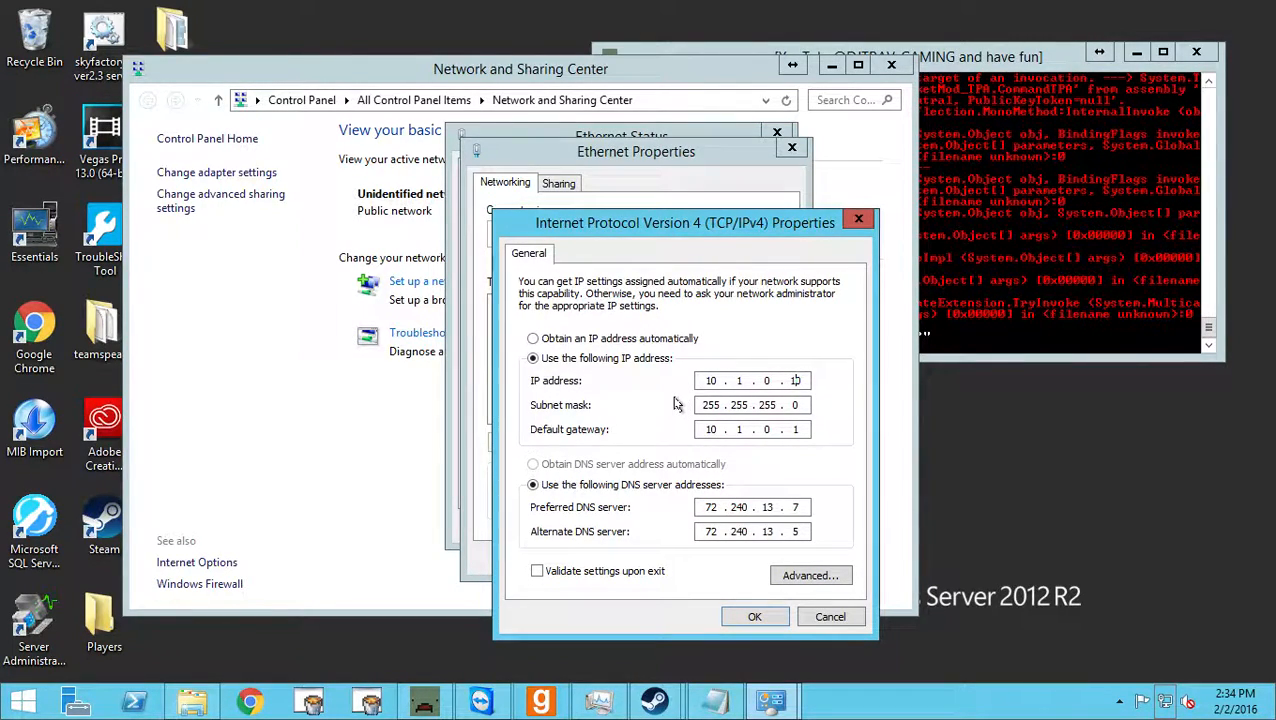
Move the IPv4 properties window up and point out the preferred and alternate DNS servers and the IP address.
double_click(710, 507)
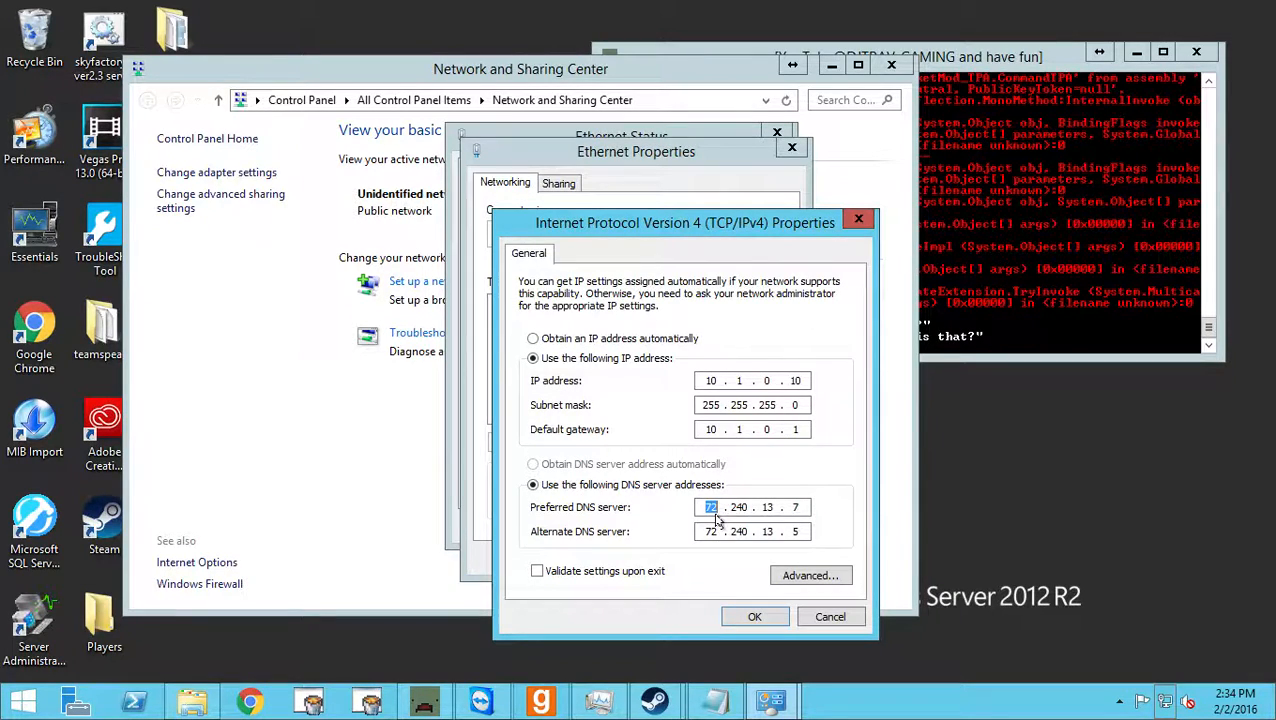
left_click_drag(576, 233, 663, 160)
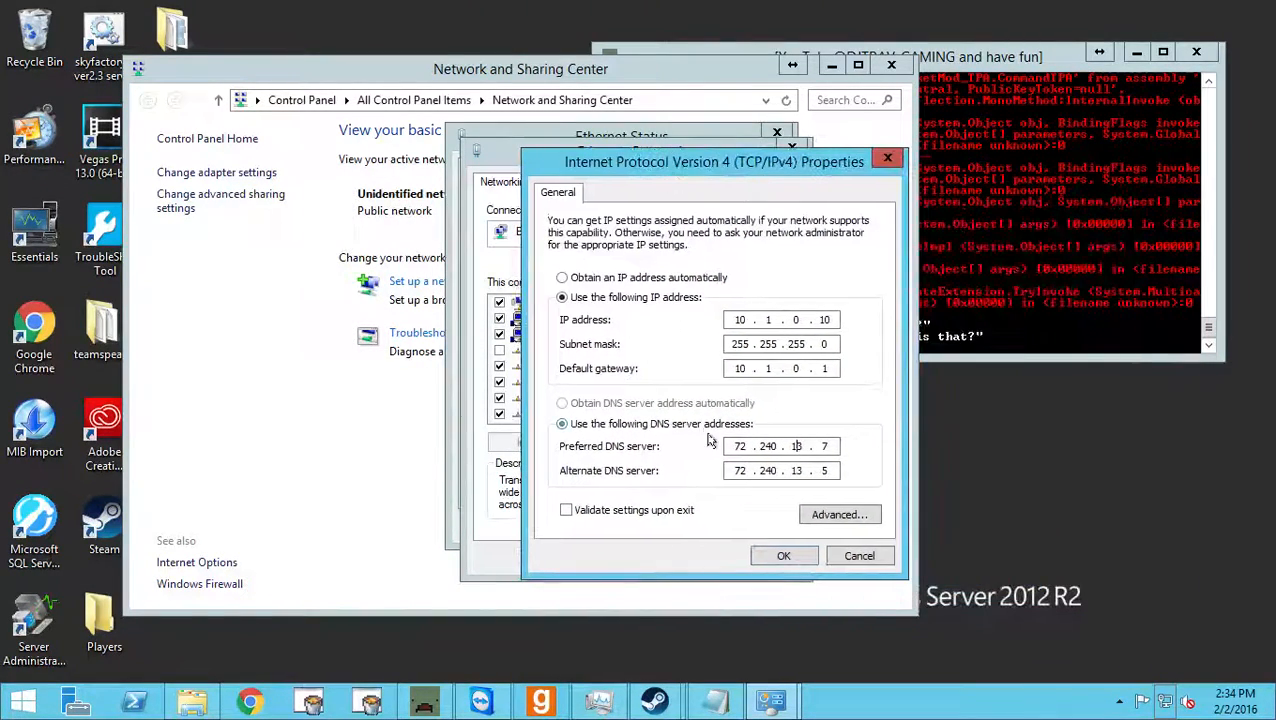
left_click(757, 467)
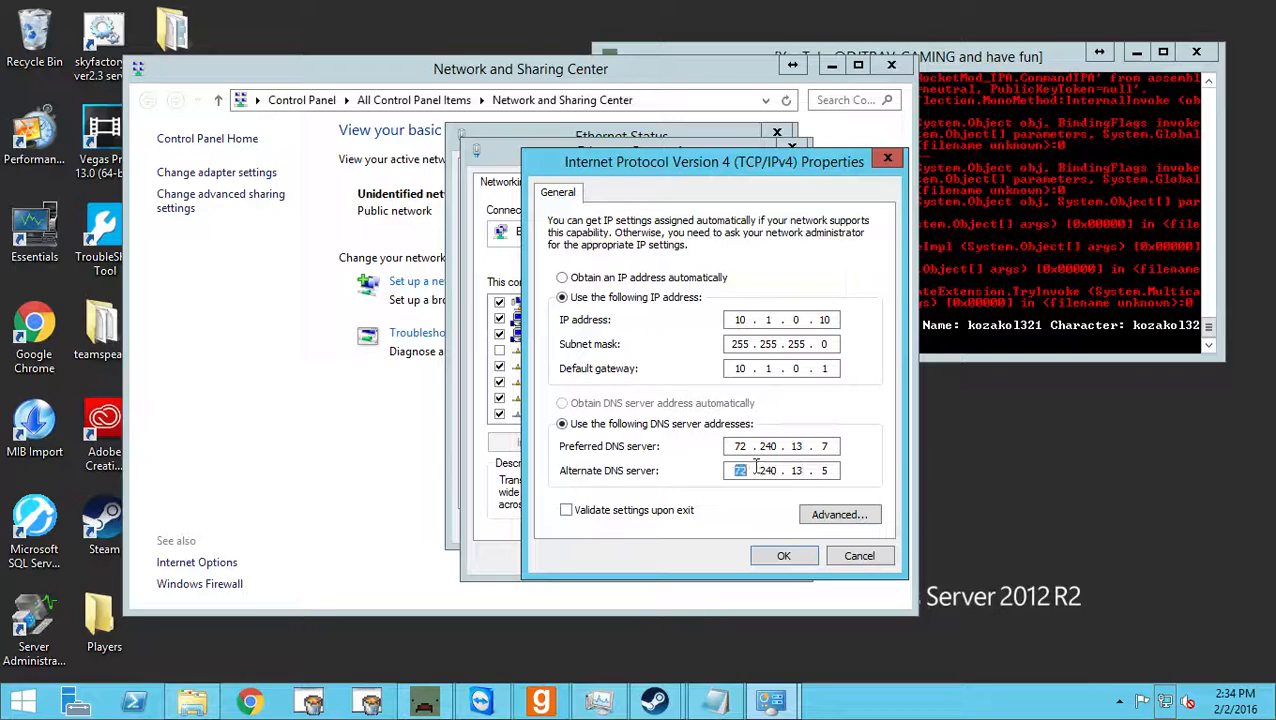
left_click(737, 446)
left_click(771, 322)
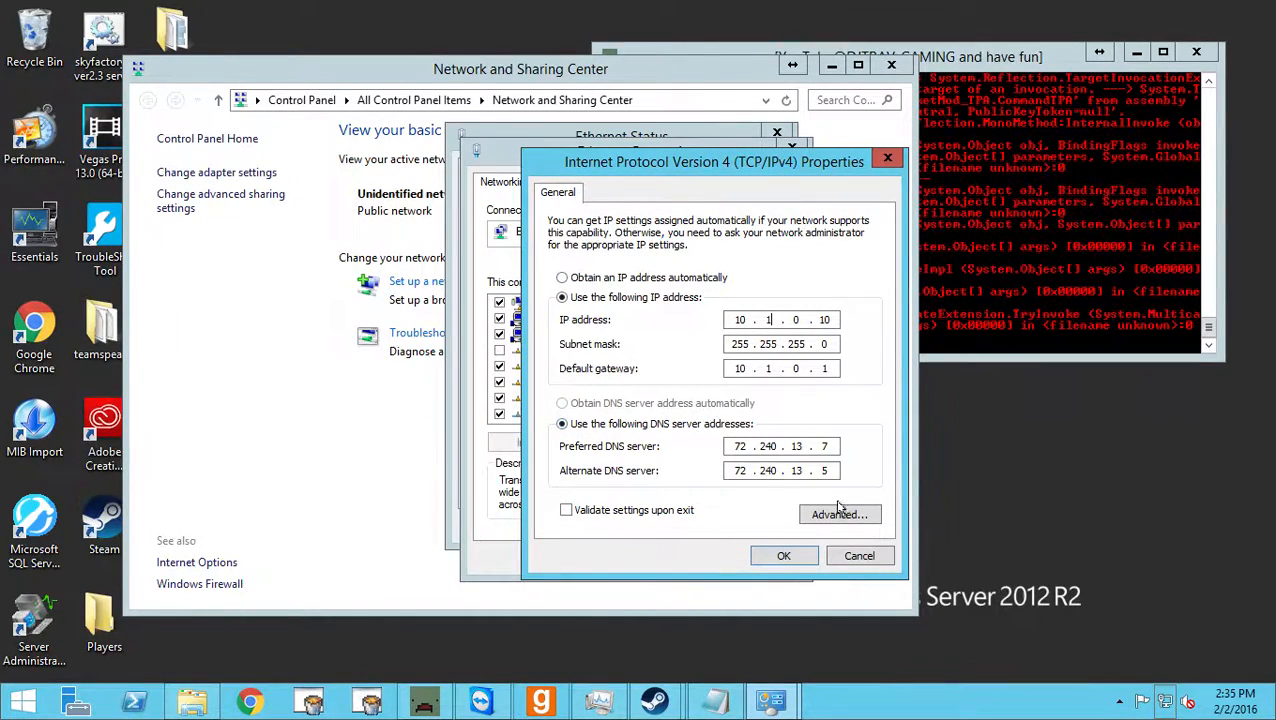
Confirm the IPv4 properties, then close the Ethernet properties, the Ethernet status and the Network and Sharing Center.
left_click(784, 557)
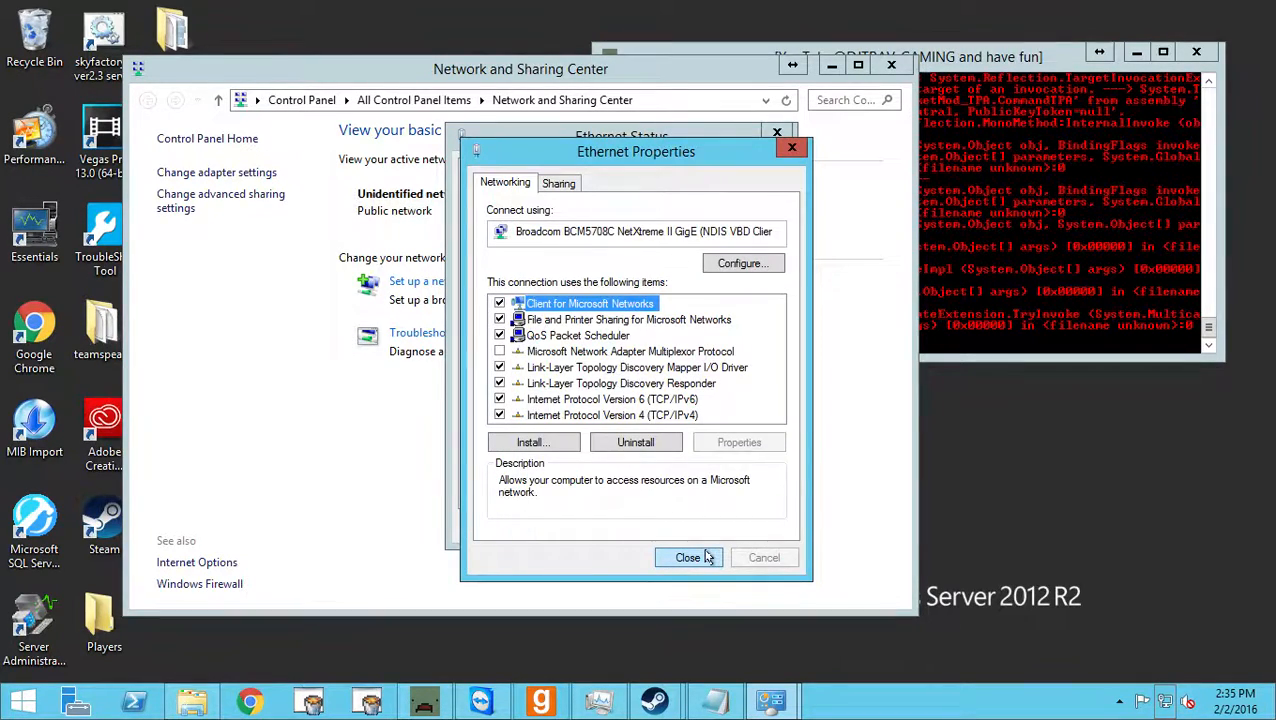
left_click(707, 557)
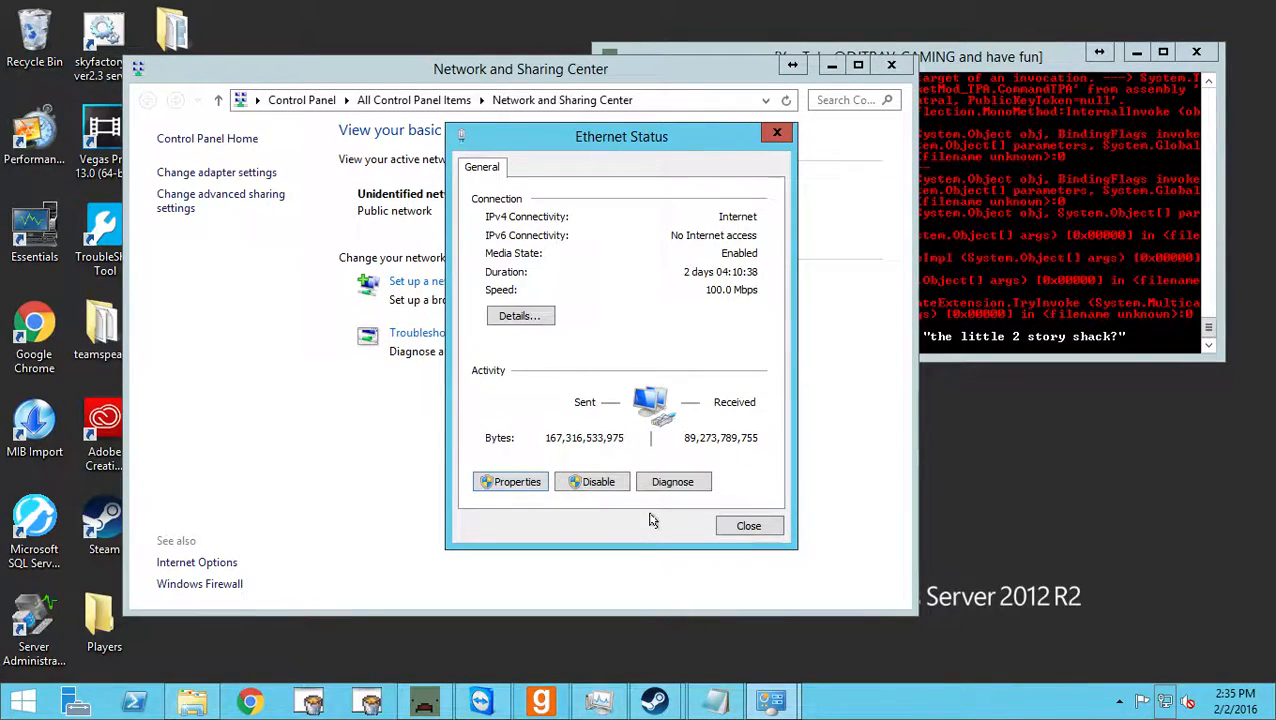
left_click(748, 525)
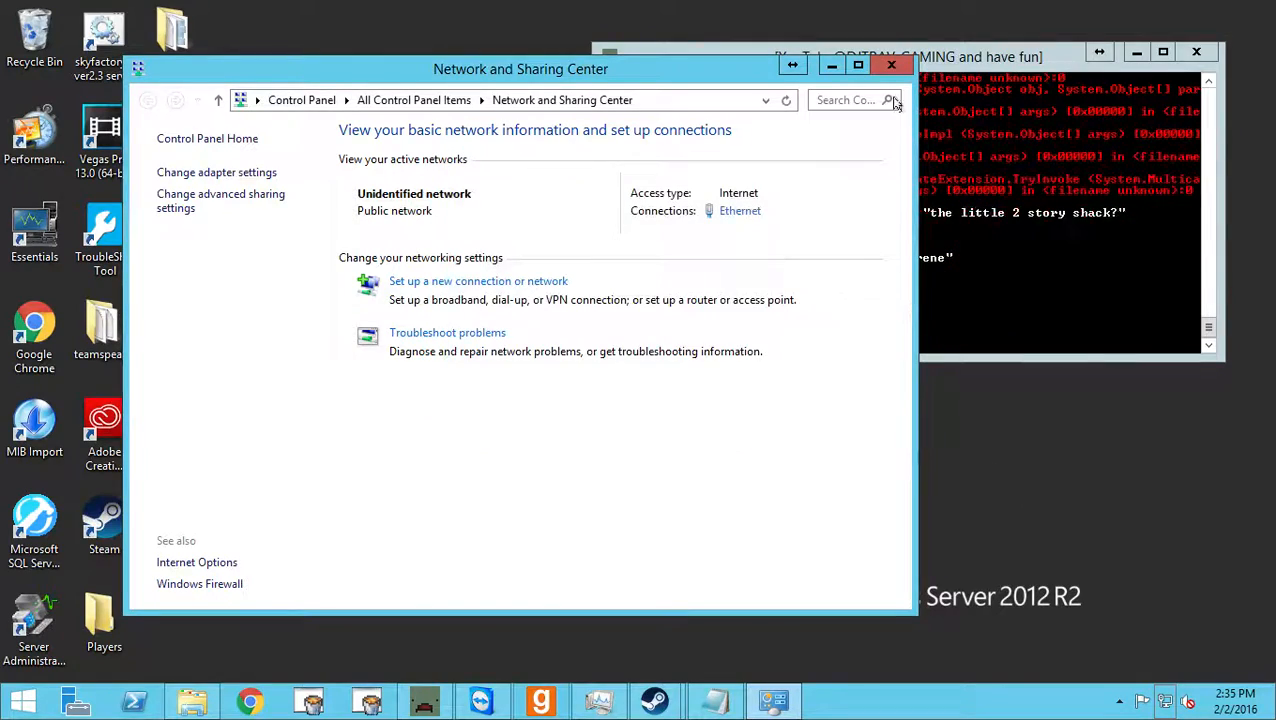
left_click_drag(706, 77, 610, 70)
left_click_drag(718, 75, 758, 76)
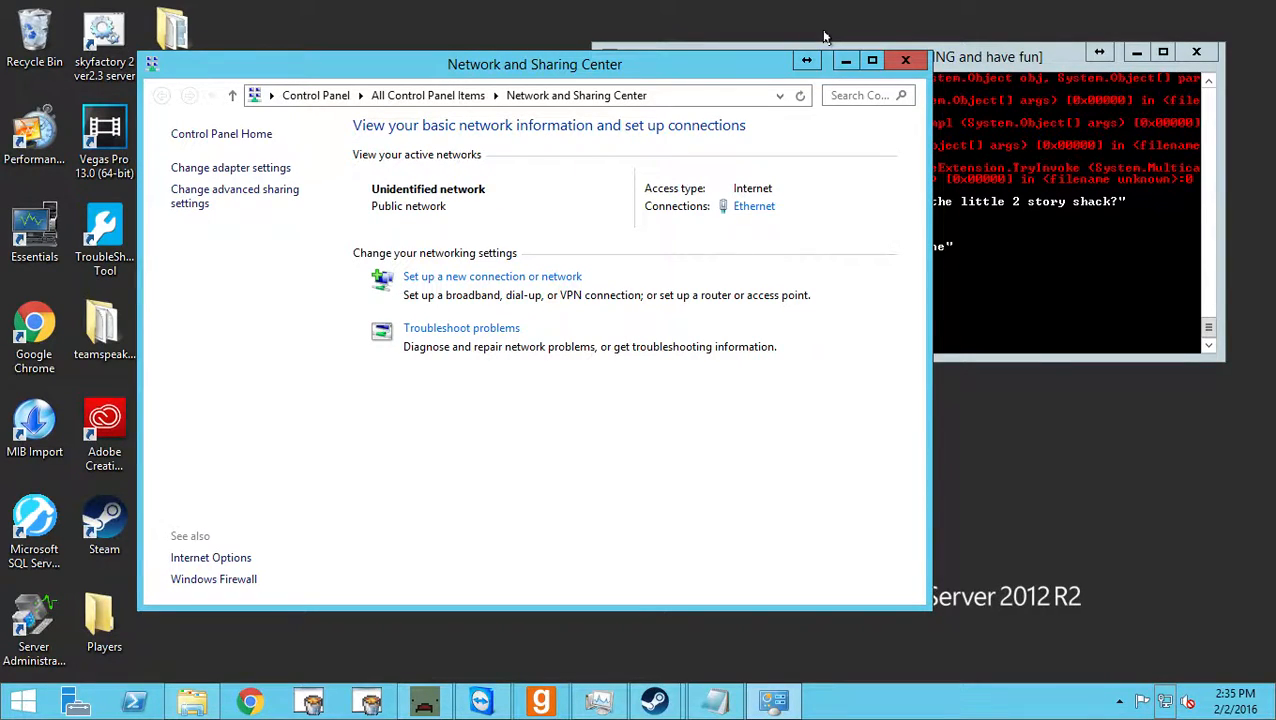
left_click(905, 60)
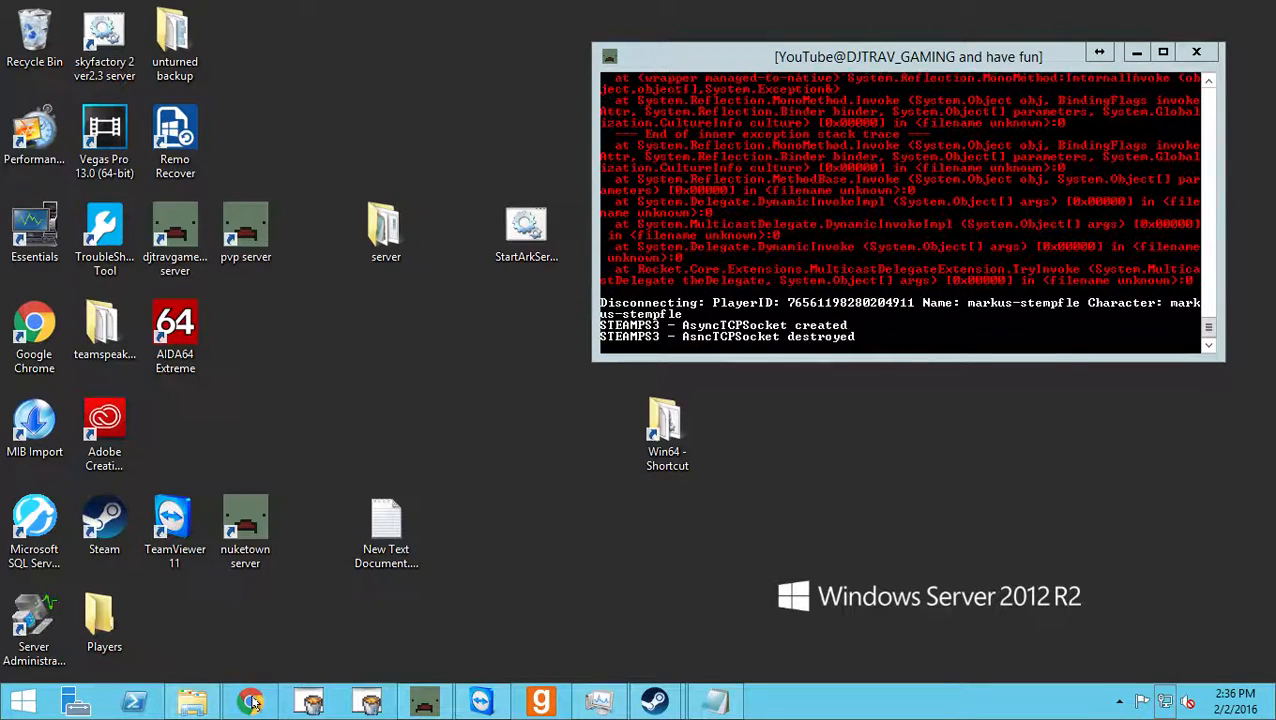
Switch to Google Chrome and load the router's login page at the default gateway address 10.1.0.1.
left_click(253, 700)
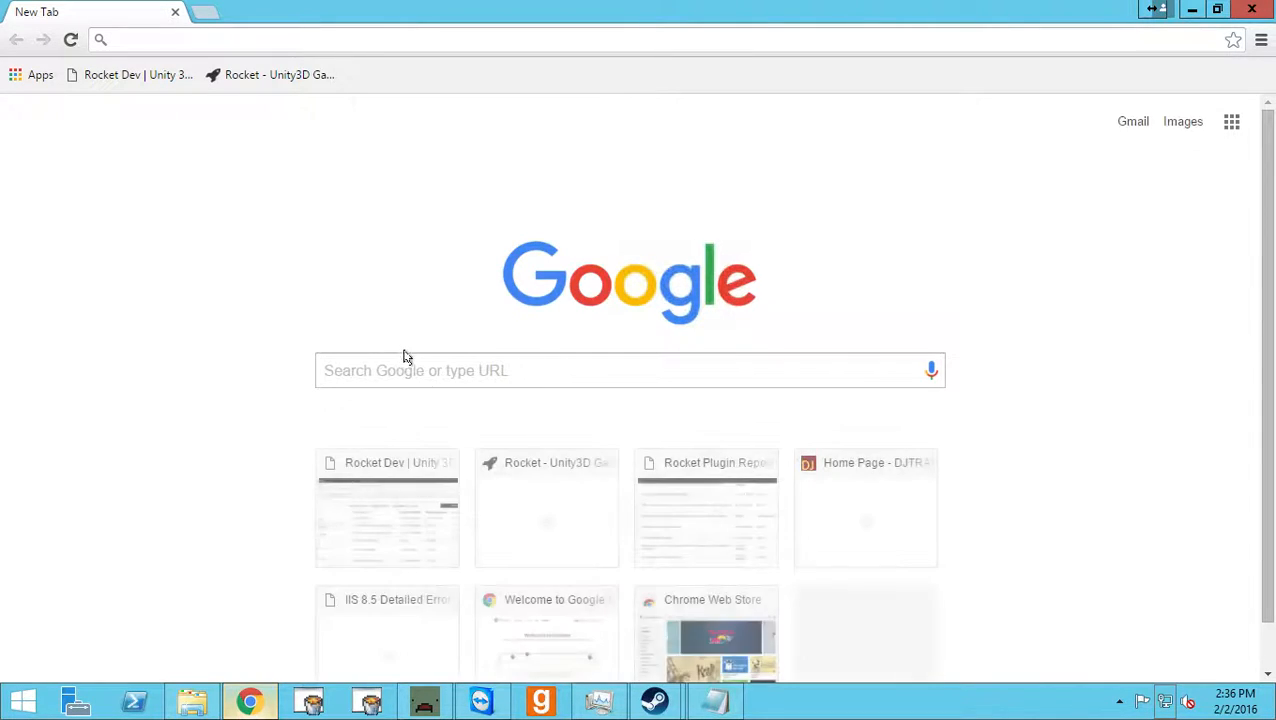
left_click(397, 368)
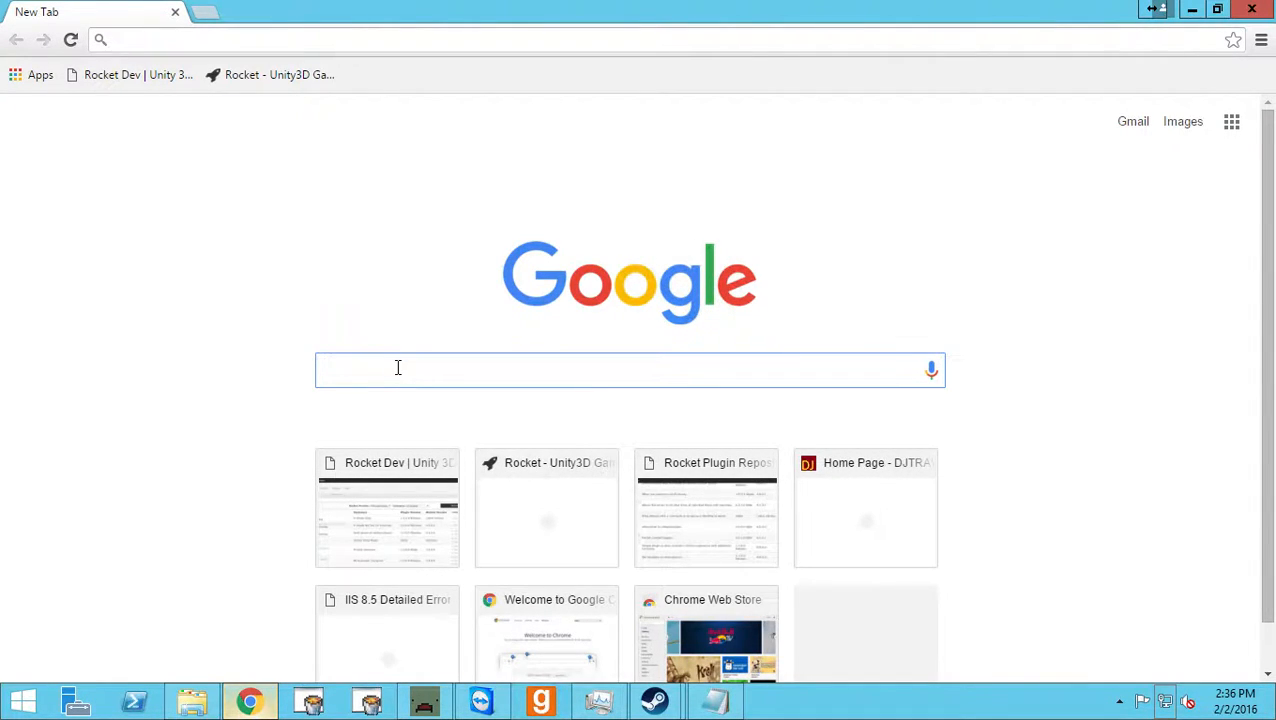
left_click(430, 45)
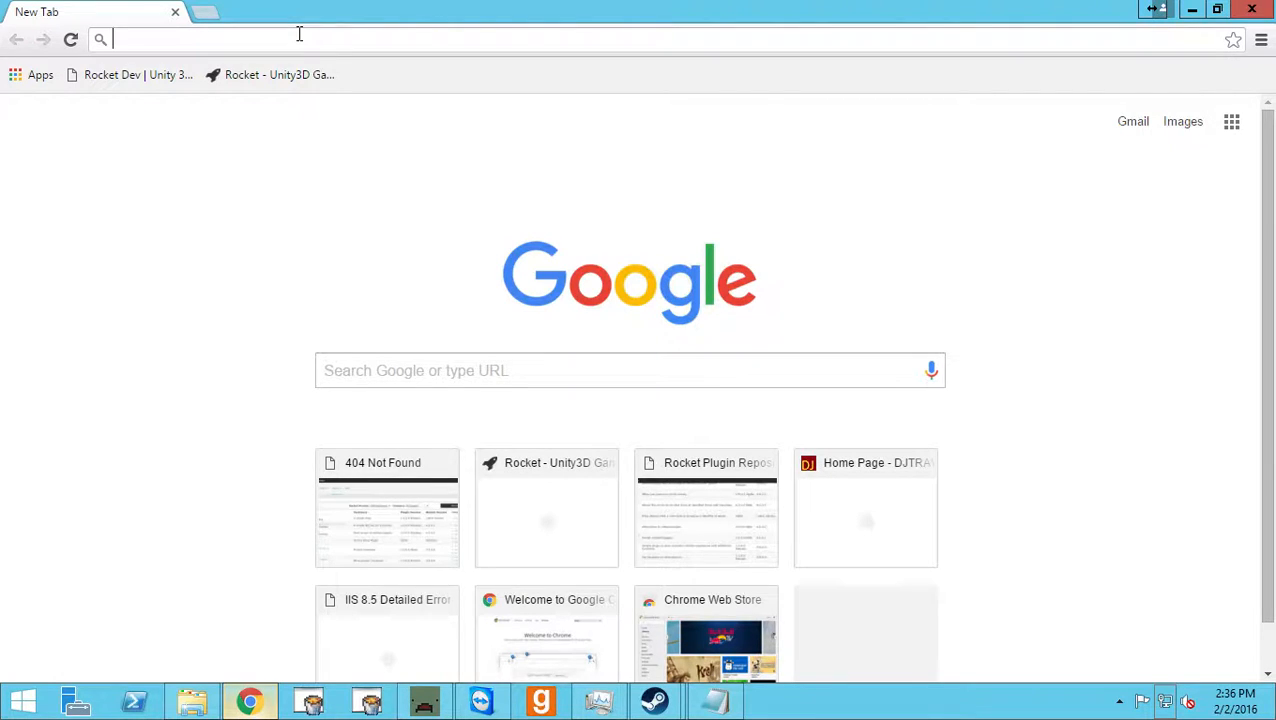
type("10.1.0.10:2323")
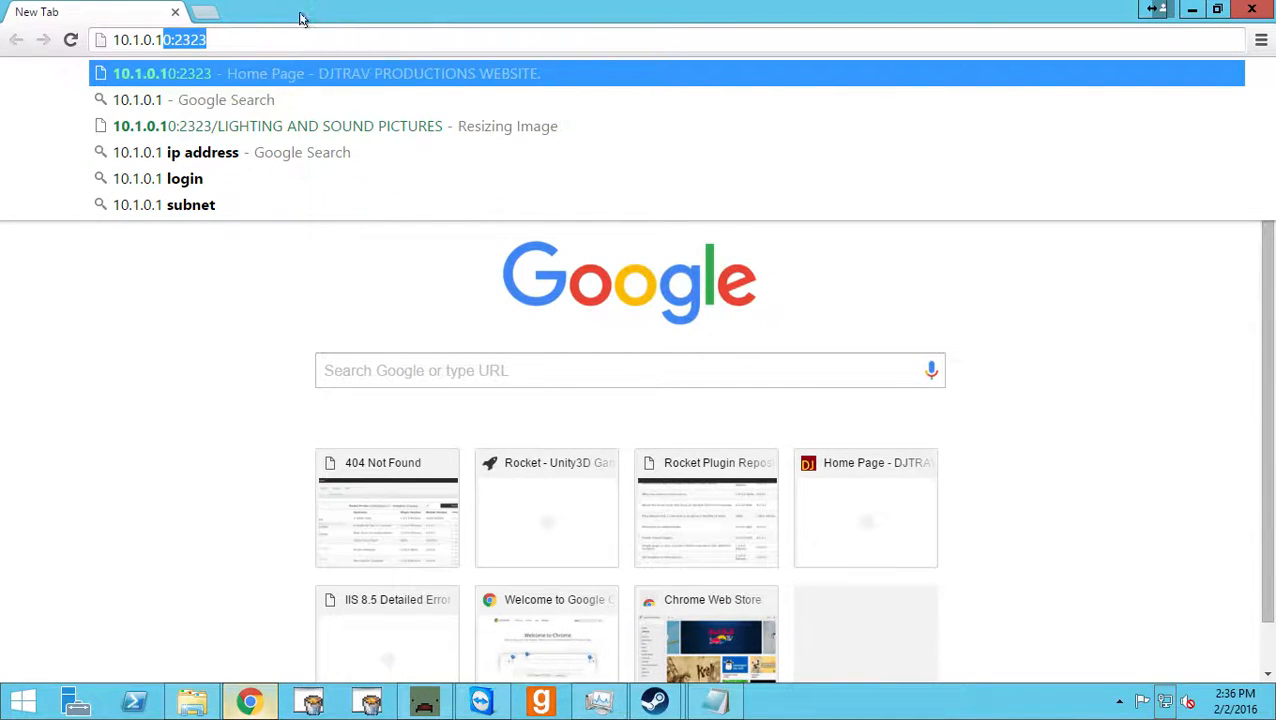
left_click_drag(211, 42, 162, 41)
key("BackSpace")
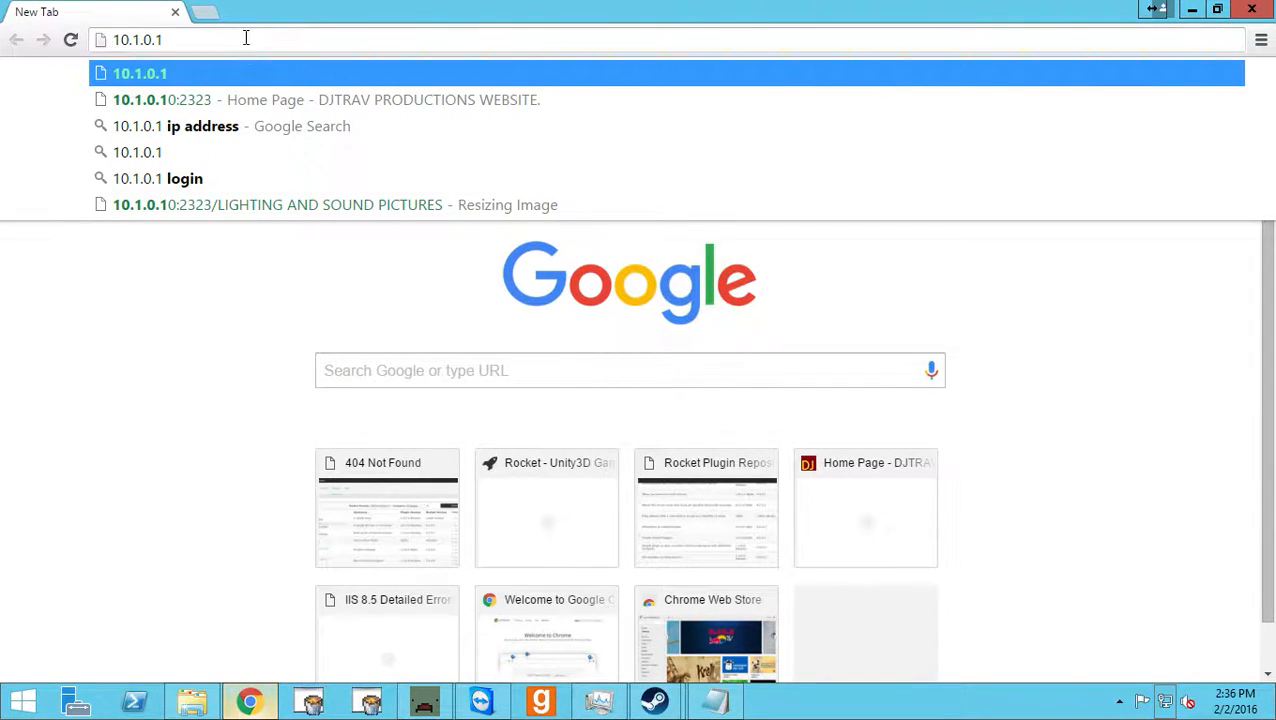
key("Return")
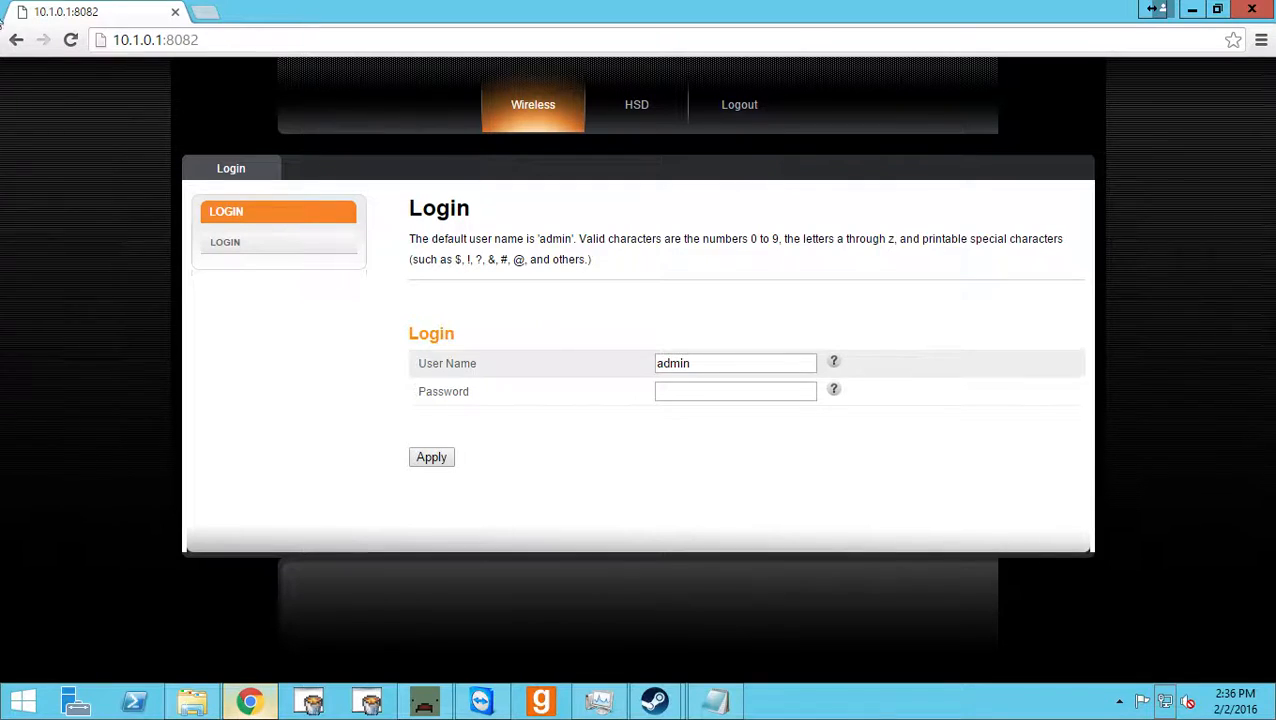
Enter the router's login password and log in with the prefilled admin user name.
left_click(711, 391)
type("•••")
key("Return")
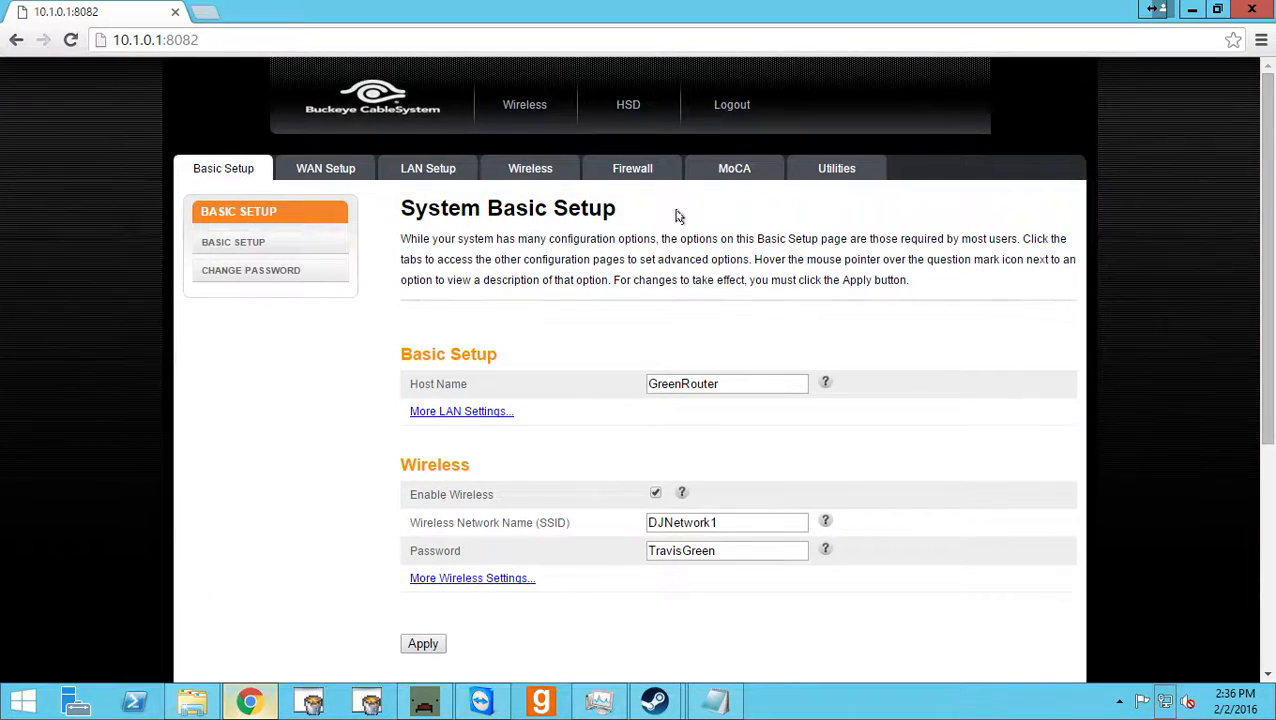
Open the firewall's virtual servers configuration and point out the inbound port of the unturned 2 entry.
left_click(625, 172)
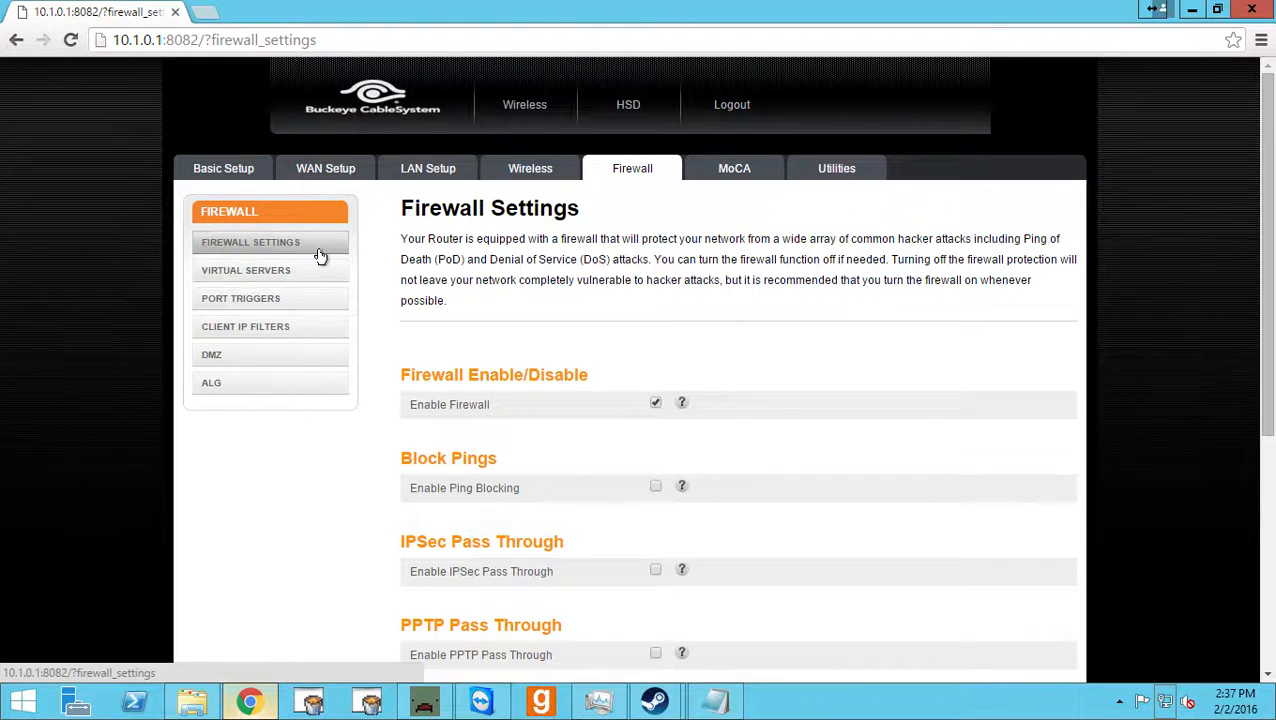
left_click(274, 272)
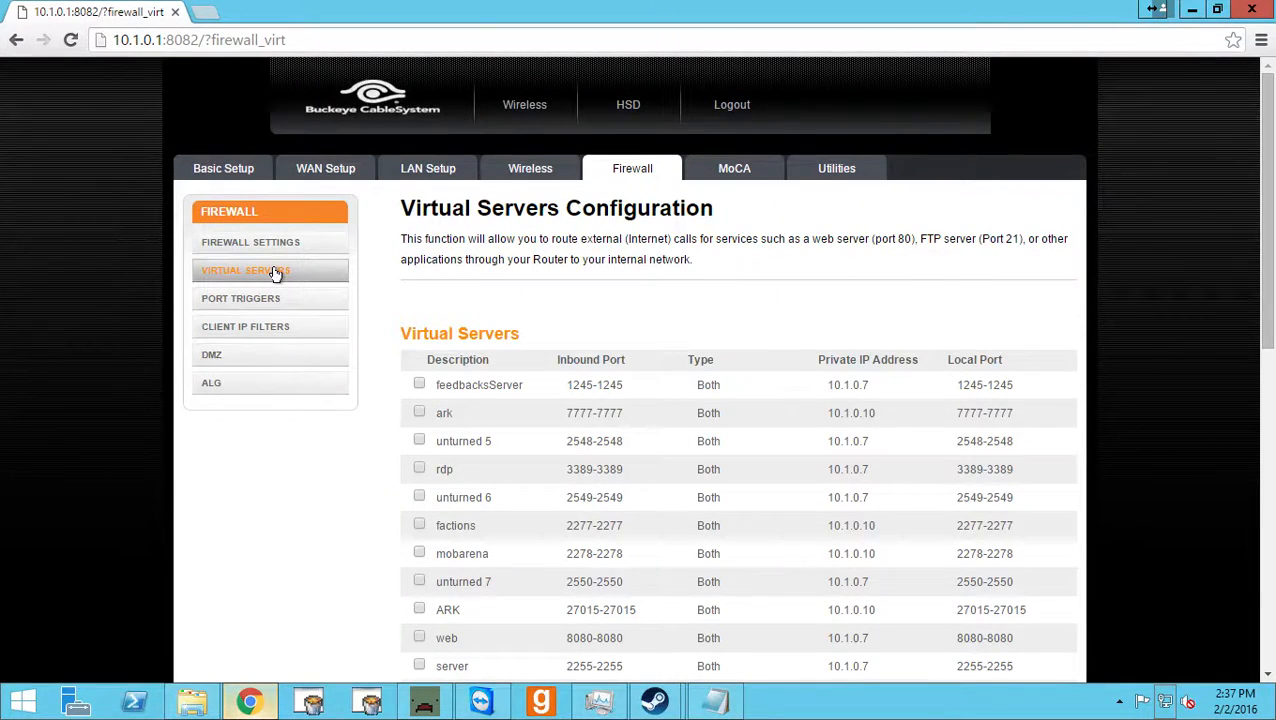
scroll(502, 331, "down", 2)
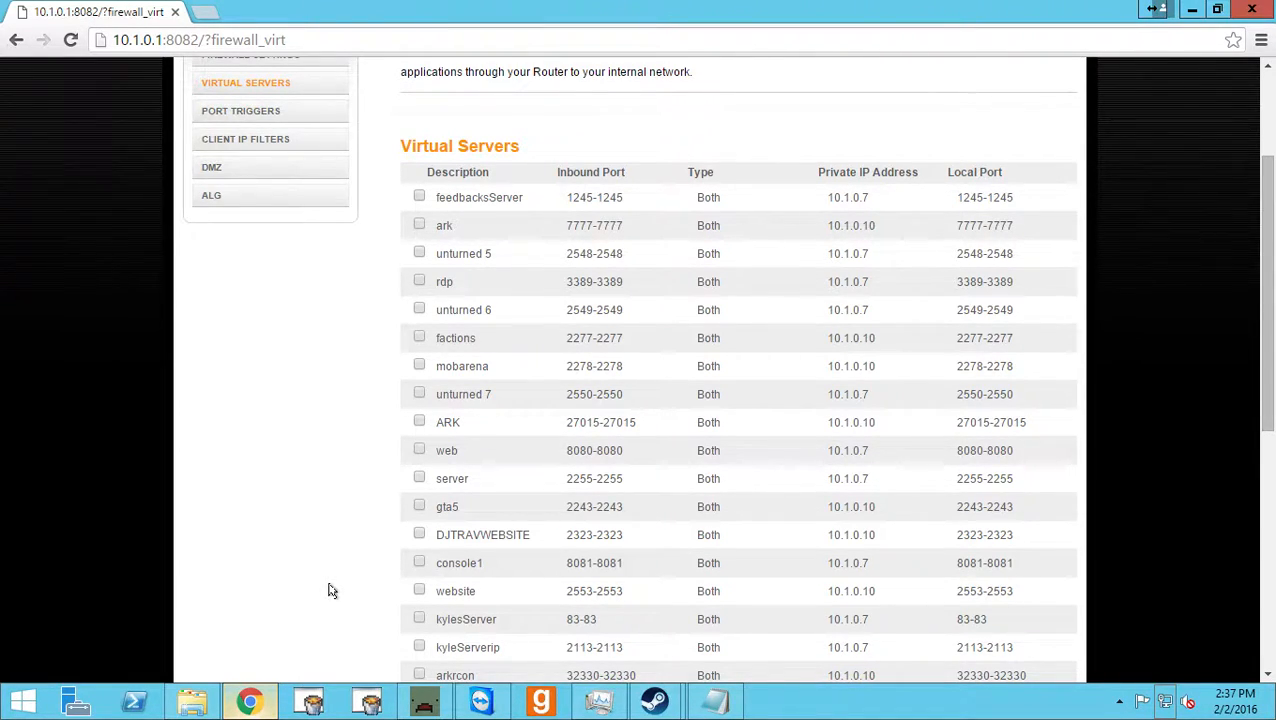
scroll(332, 591, "down", 4)
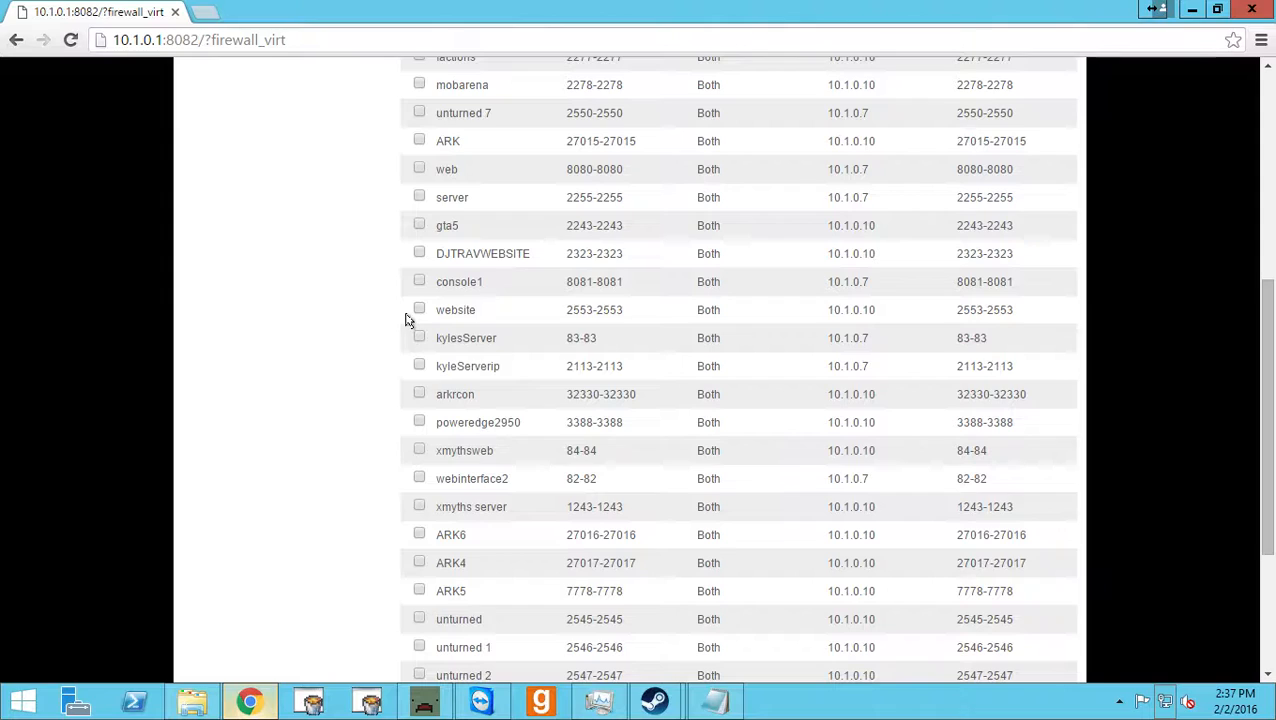
scroll(373, 404, "down", 2)
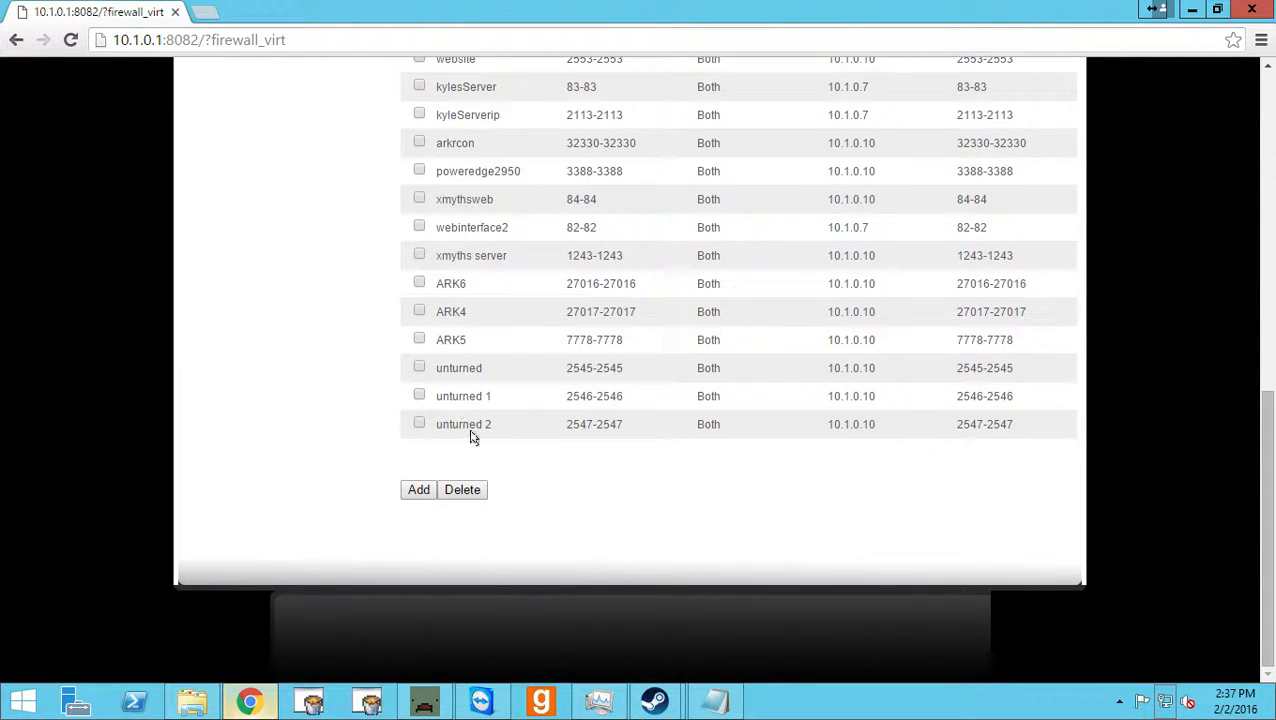
left_click_drag(594, 424, 580, 424)
Start a new virtual server described as unturned, with inbound port range 2547 to 2547.
left_click(418, 490)
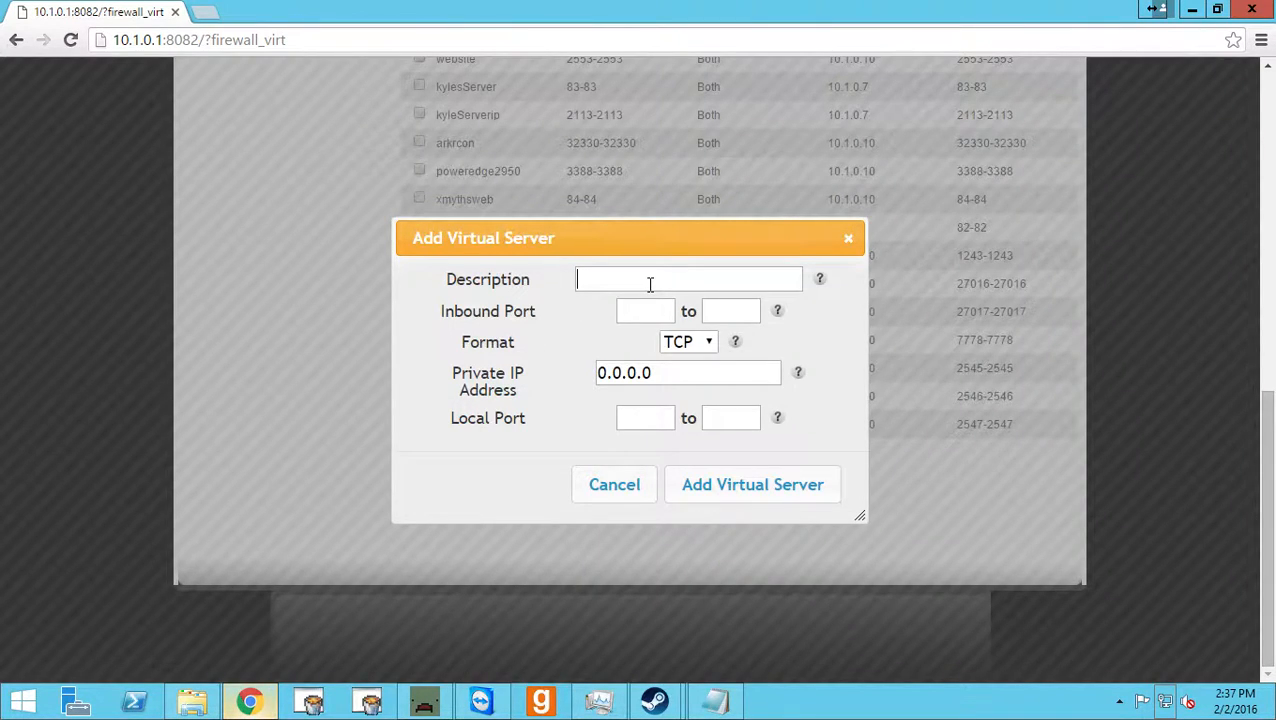
type("unturned")
left_click_drag(686, 248, 304, 142)
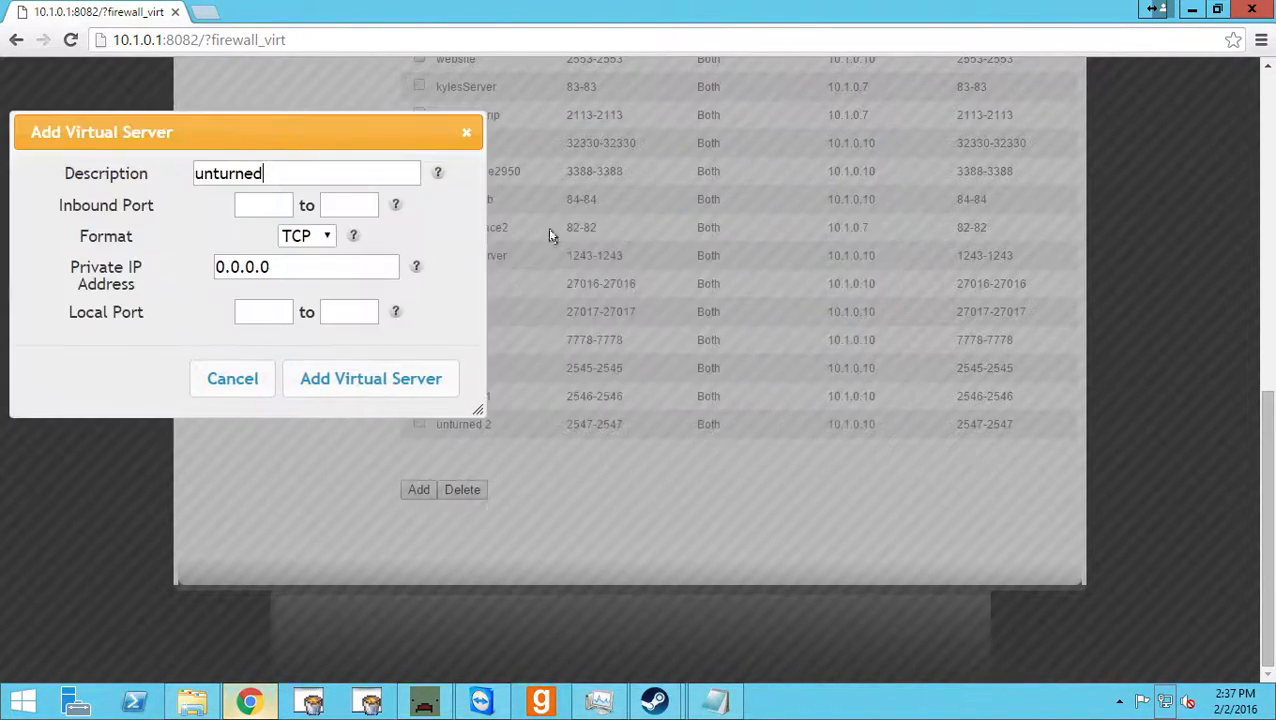
left_click(237, 204)
type("2547")
key("ctrl+a")
key("ctrl+c")
key("Tab")
key("ctrl+v")
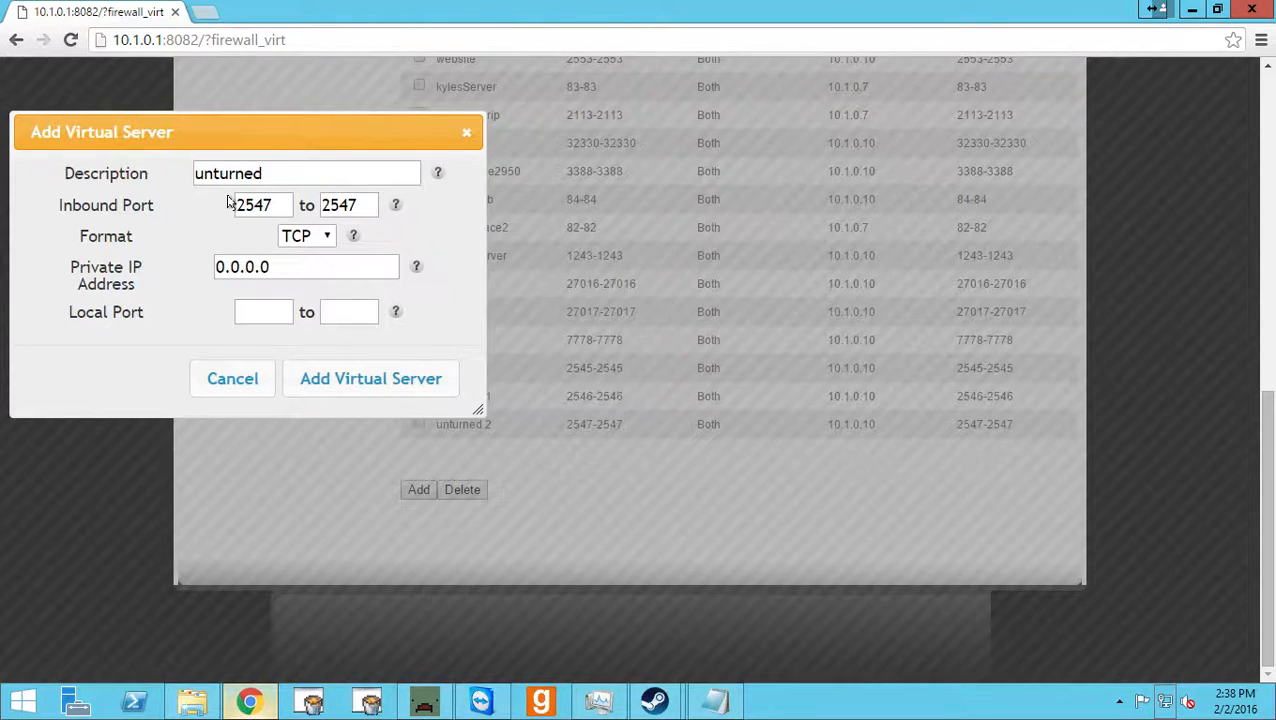
Set the virtual server's format to Both and its private IP address to 10.1.0.10.
key("Tab")
key("Down")
key("Down")
key("Tab")
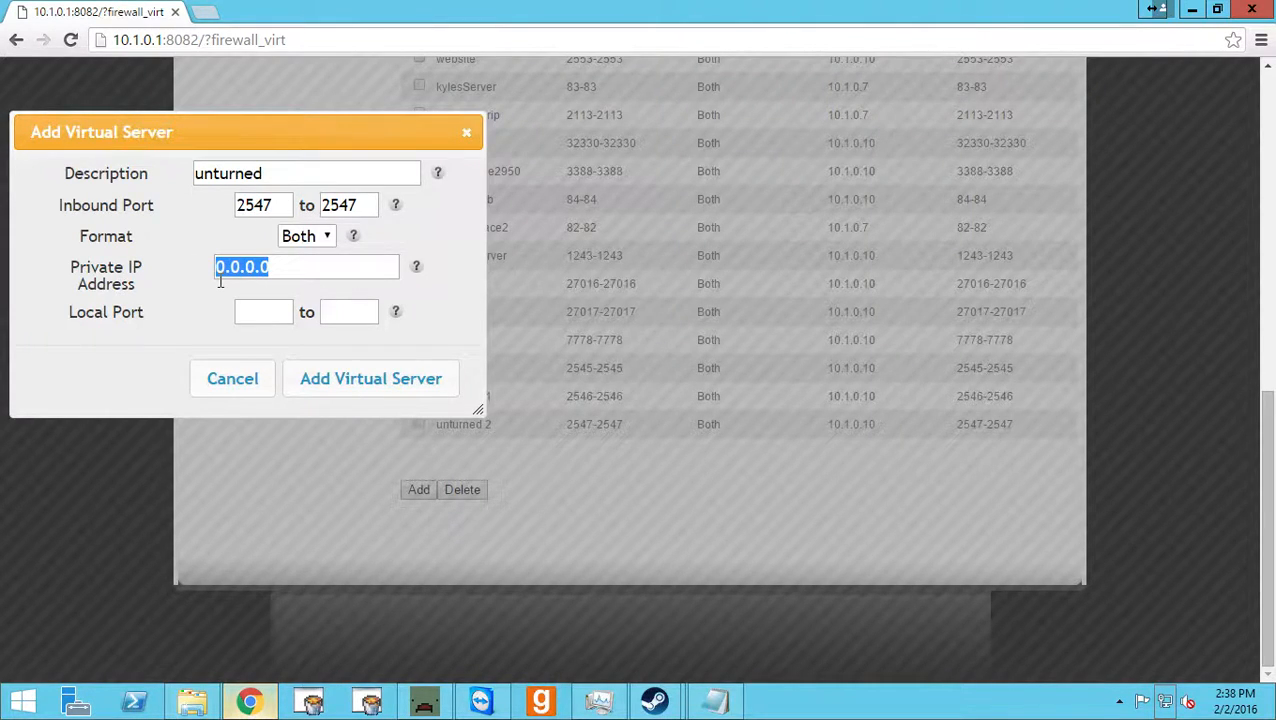
type("10.")
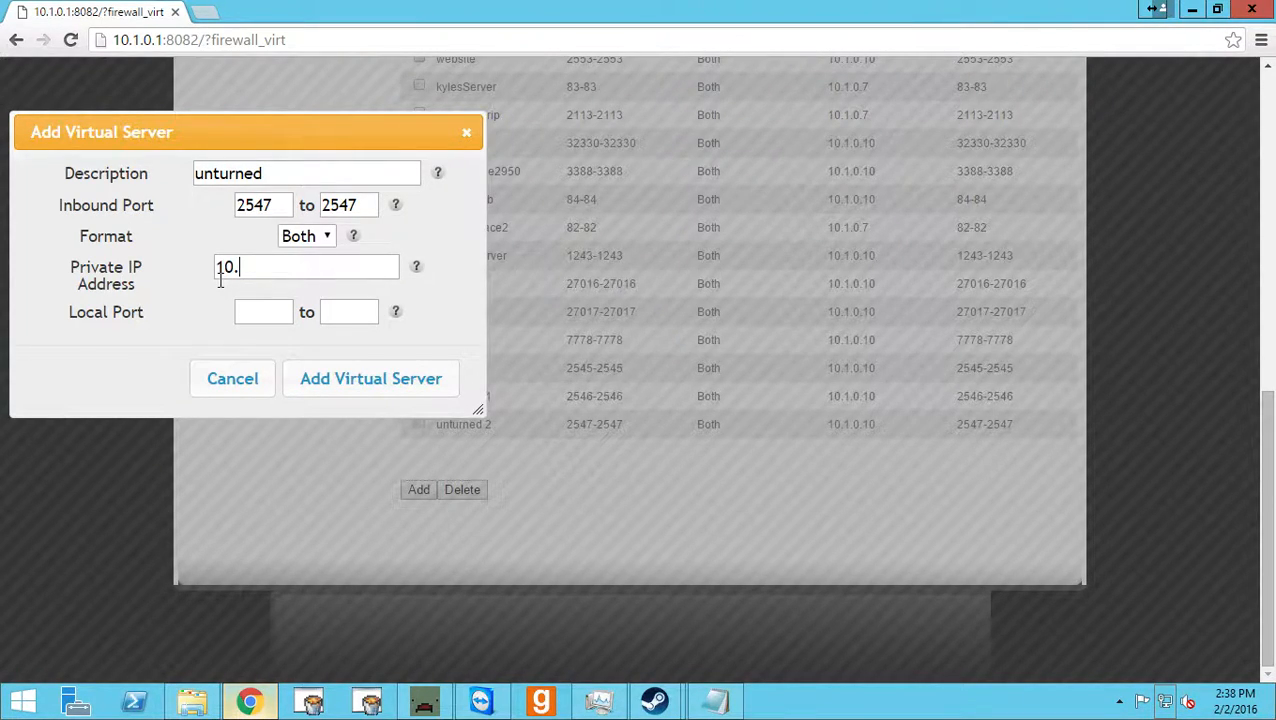
type("1.0.10")
Set the local port range to 2547 to 2547 and try to add the virtual server.
left_click_drag(238, 205, 264, 207)
left_click(250, 314)
key("ctrl+v")
left_click(355, 311)
key("ctrl+v")
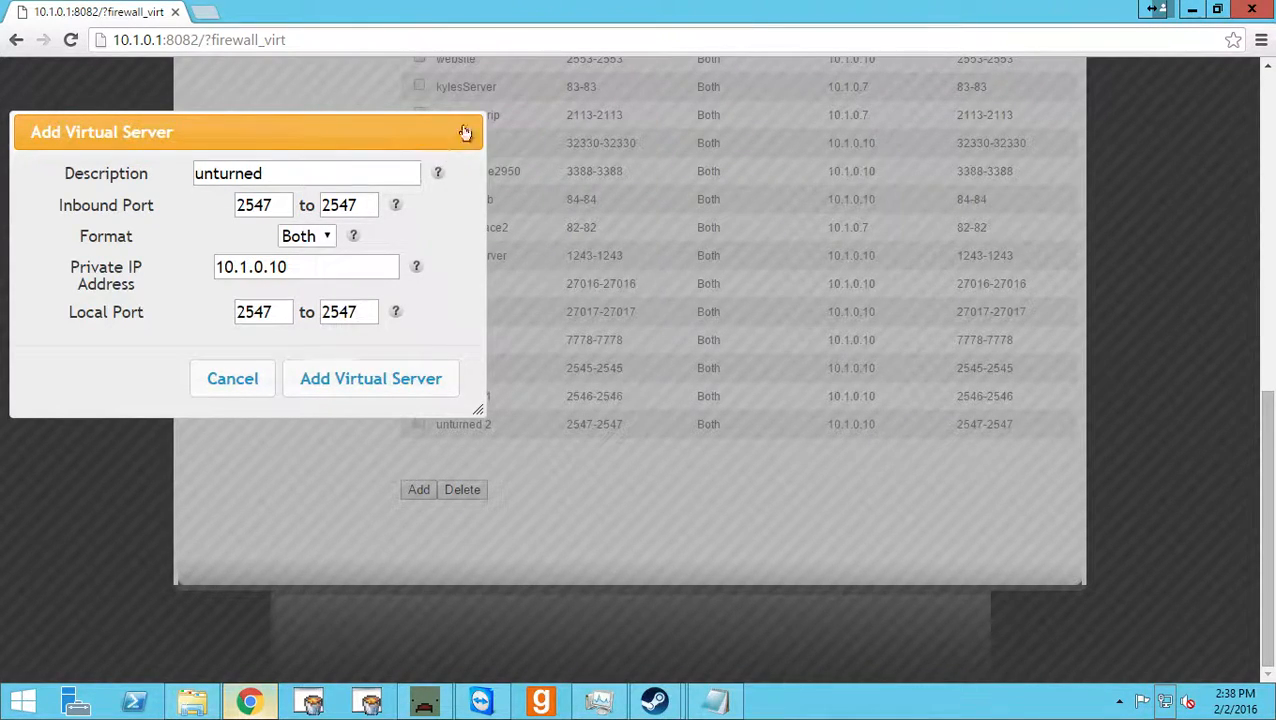
left_click(389, 388)
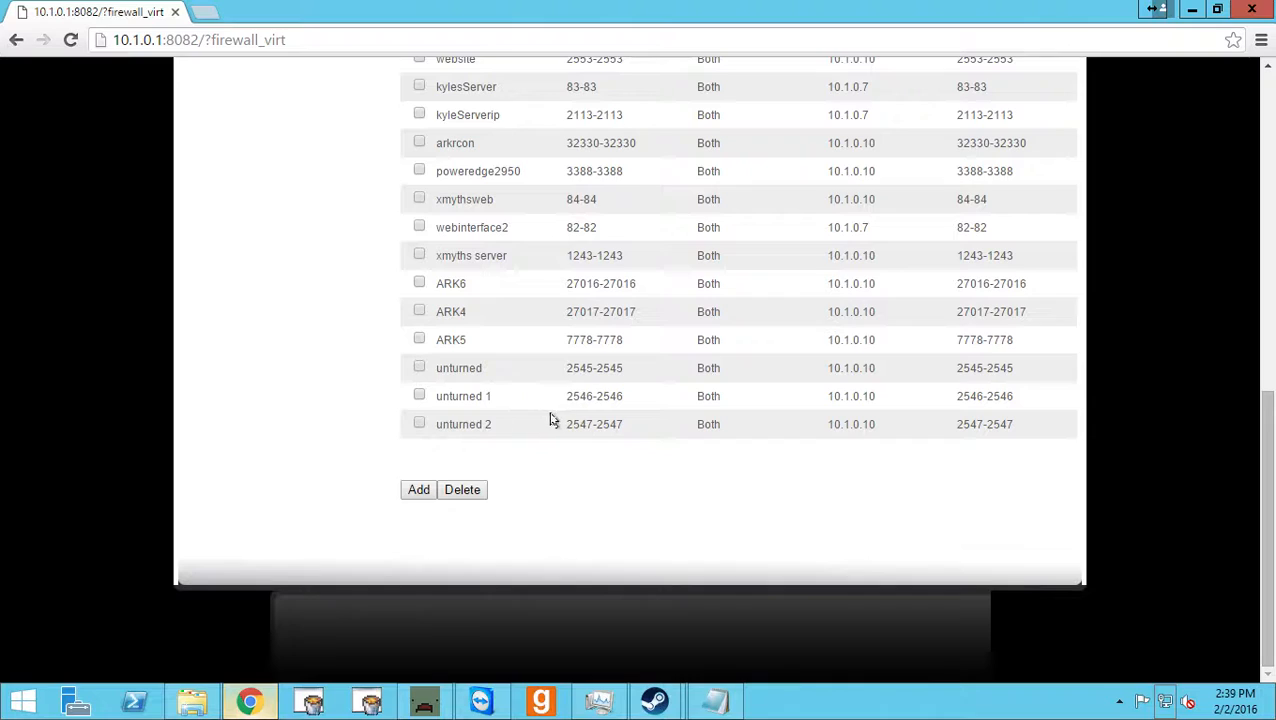
Examine the inbound ports of the Unturned entries throughout the virtual servers list.
mouse_move(566, 427)
left_mouse_down()
mouse_move(594, 429)
mouse_move(561, 424)
left_mouse_up()
left_click(604, 425)
left_click(561, 402)
scroll(583, 340, "up", 6)
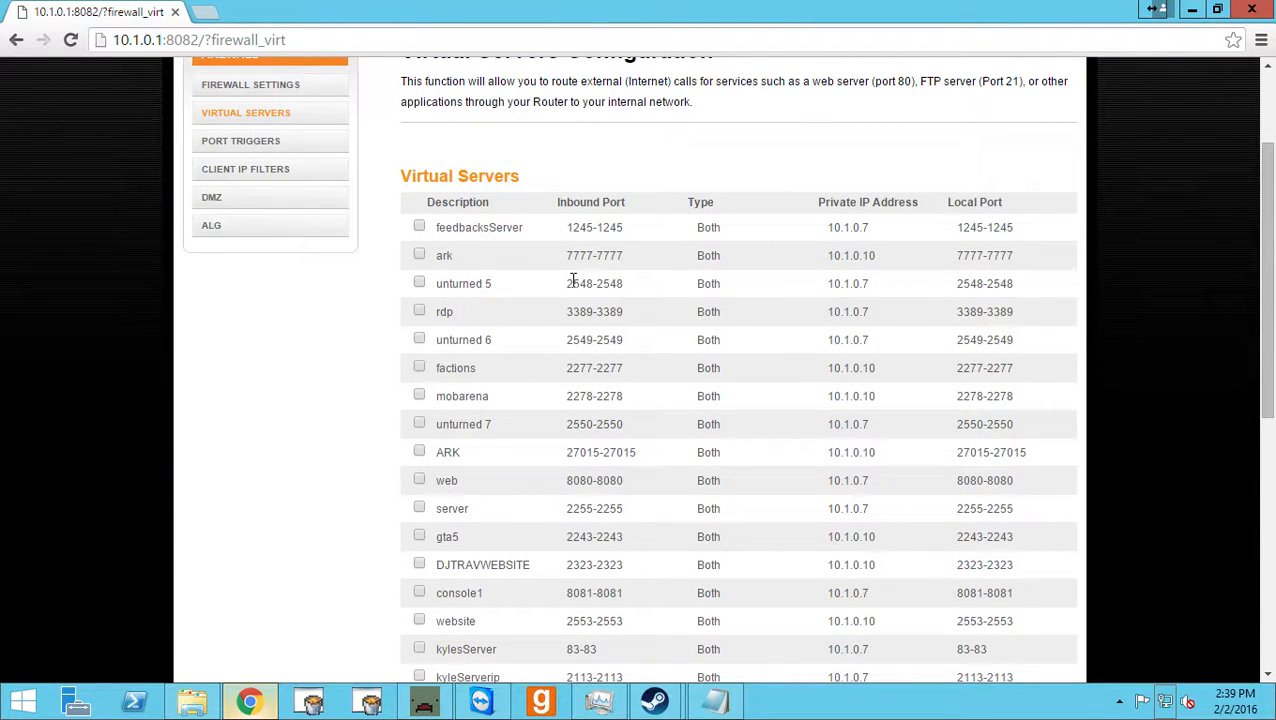
scroll(567, 280, "down", 2)
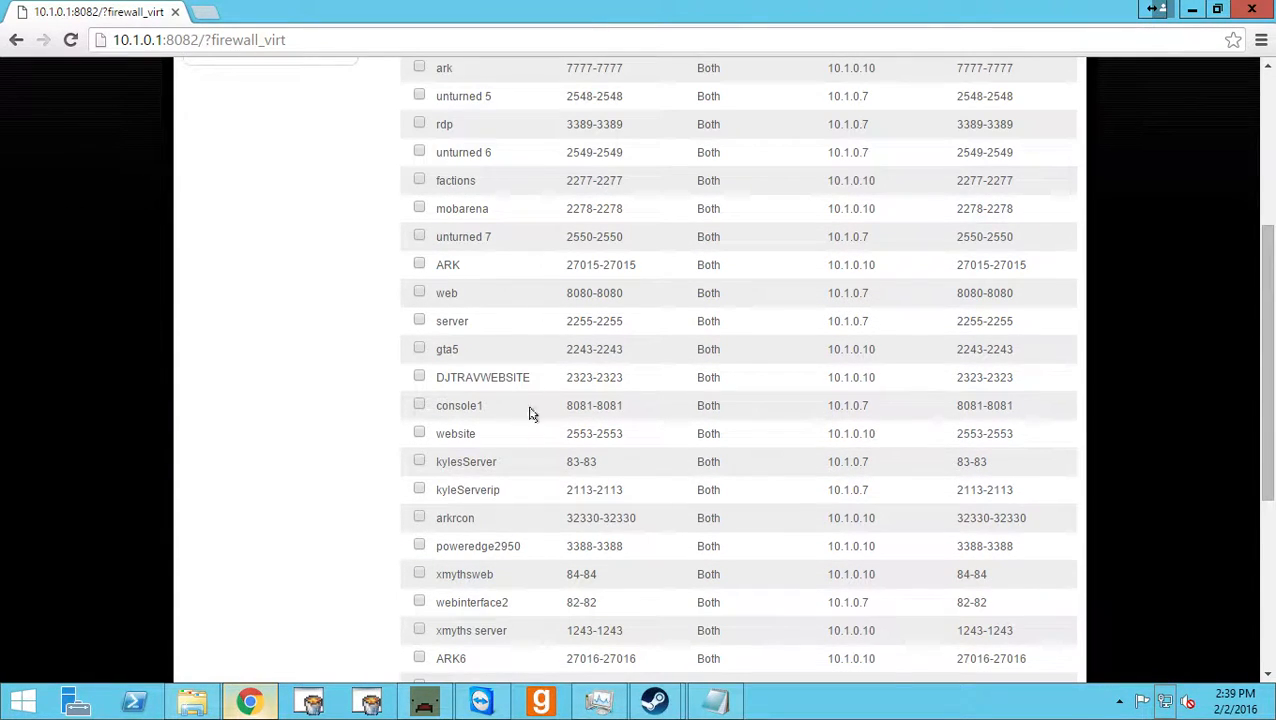
scroll(538, 455, "down", 2)
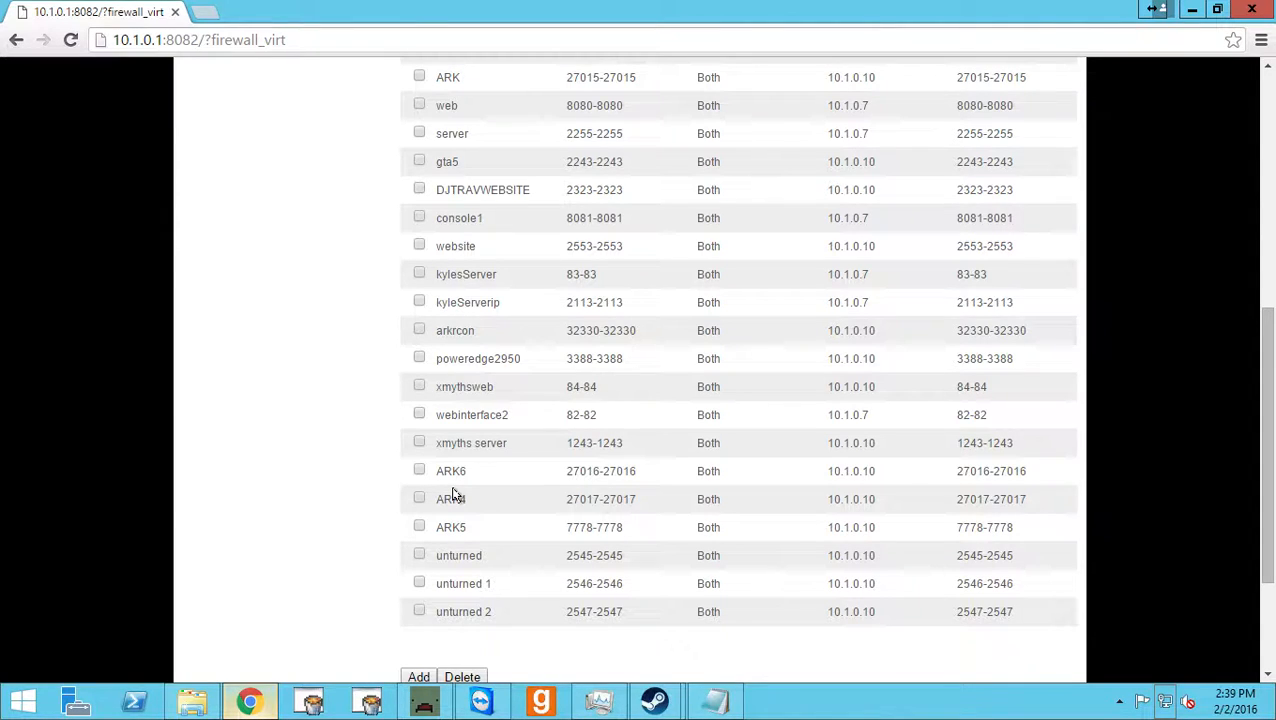
scroll(452, 494, "down", 3)
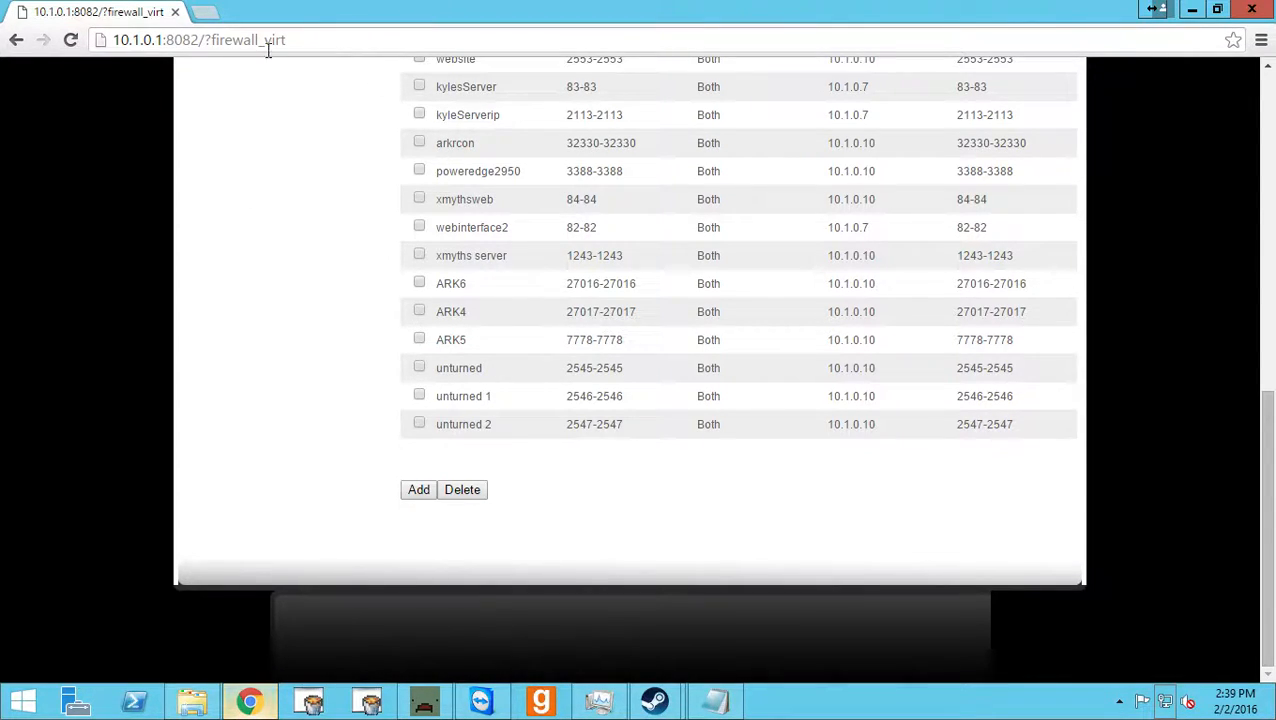
Point out the address of the router's virtual servers page, then close the browser window.
left_click(328, 40)
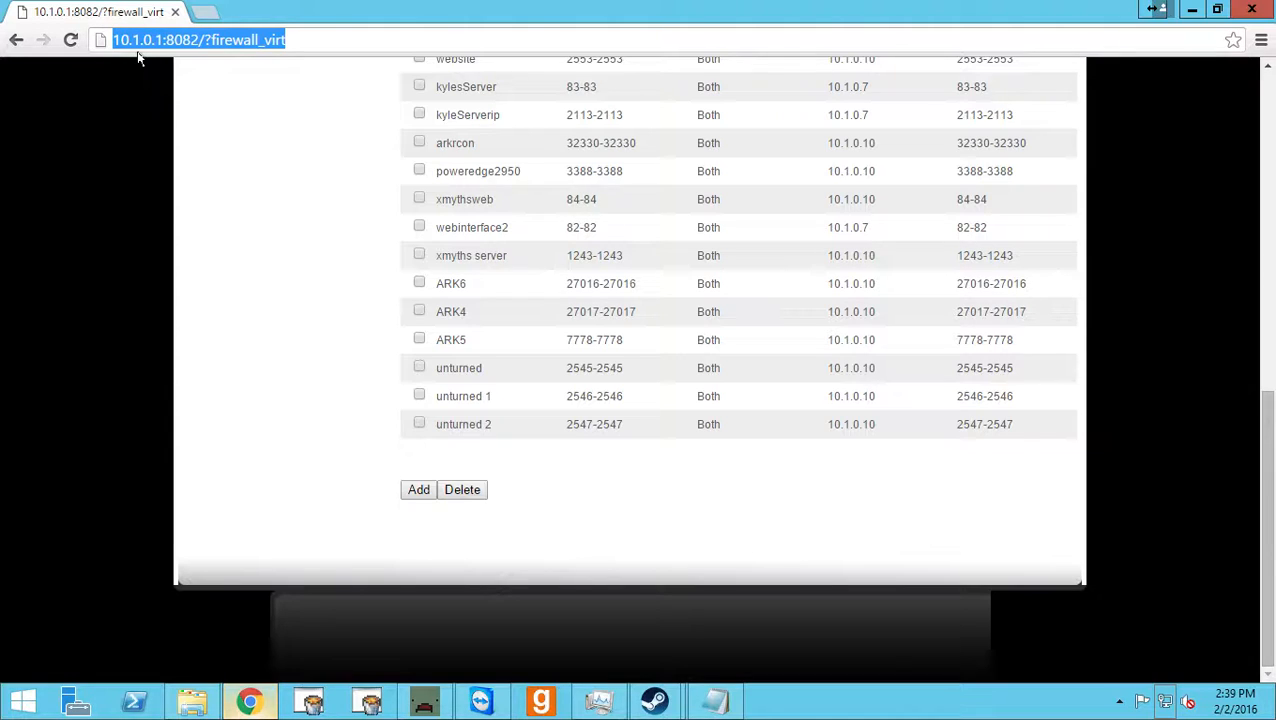
left_click(240, 84)
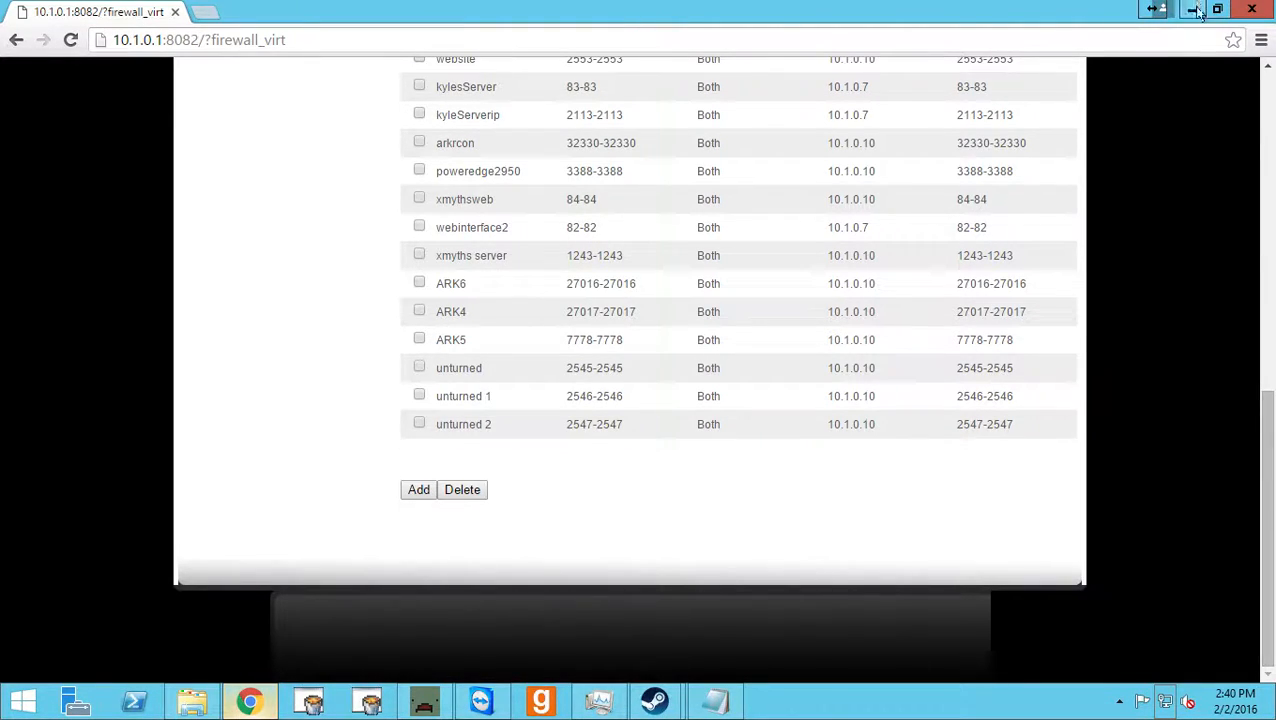
left_click(1249, 9)
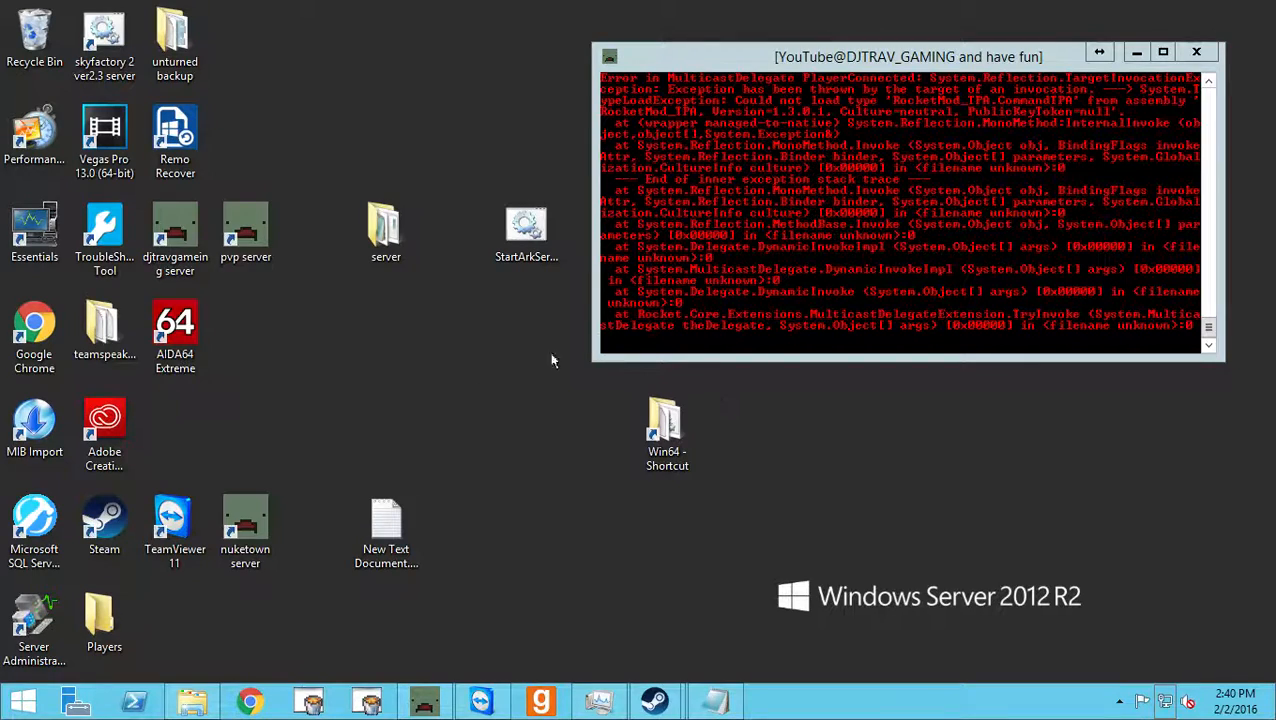
View the machine's CPU performance in Task Manager, close it, and reposition the Unturned server console window.
left_click_drag(741, 60, 783, 70)
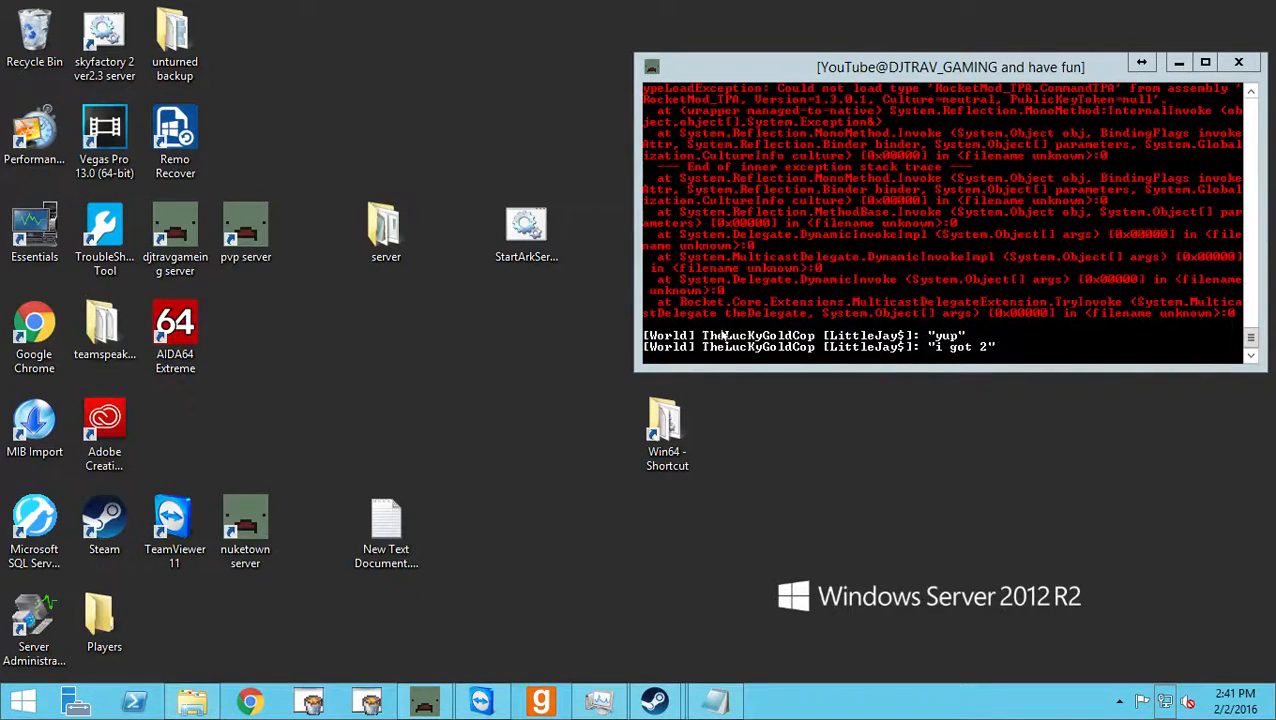
left_click(602, 702)
left_click_drag(851, 89, 563, 129)
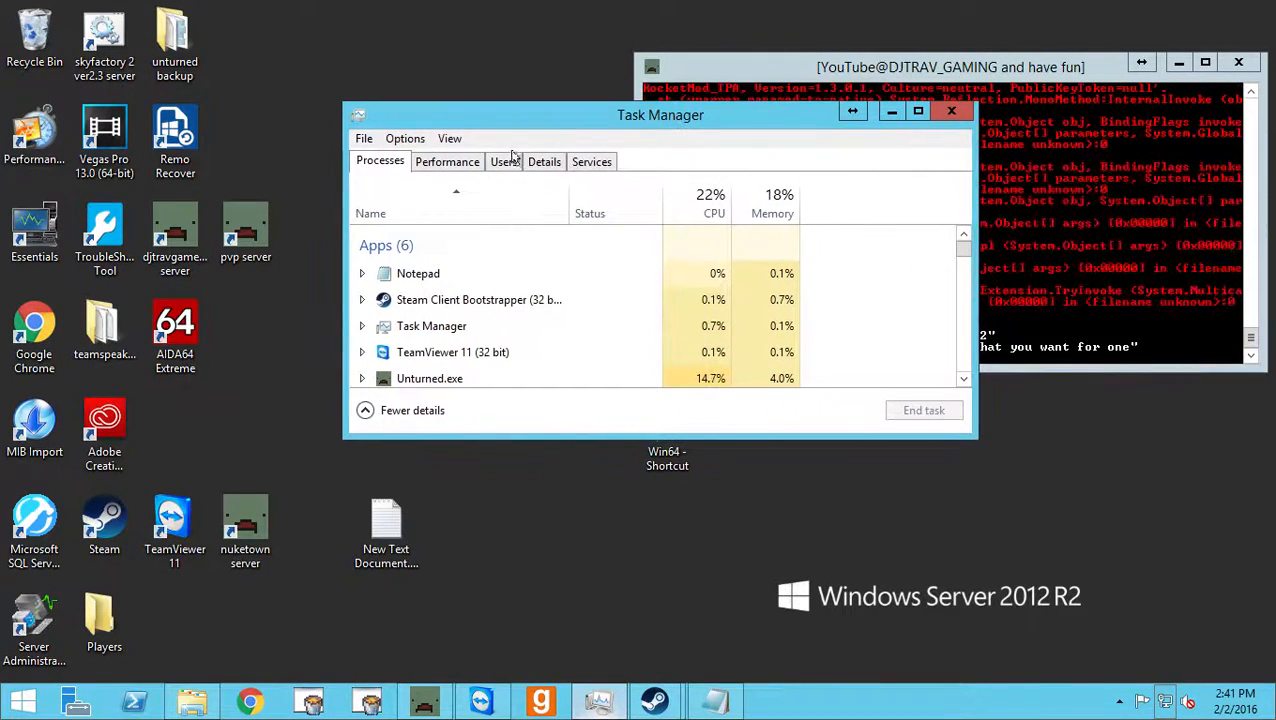
left_click(455, 165)
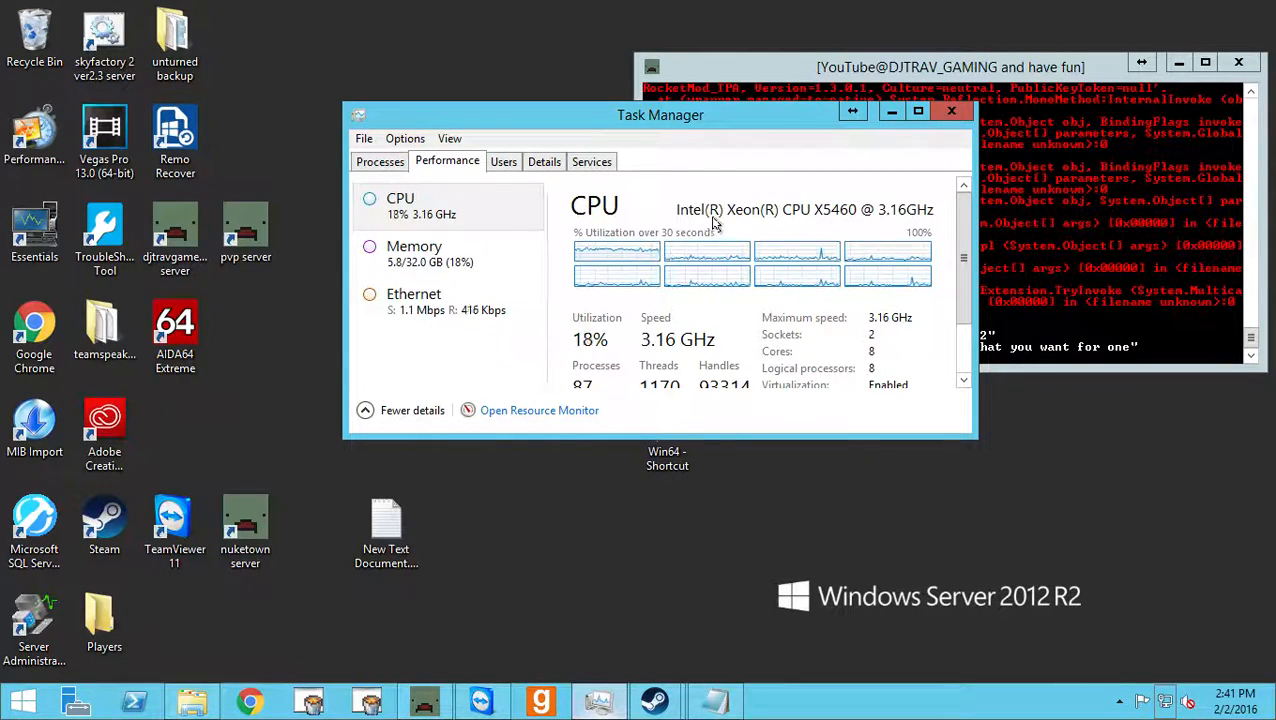
left_click(951, 111)
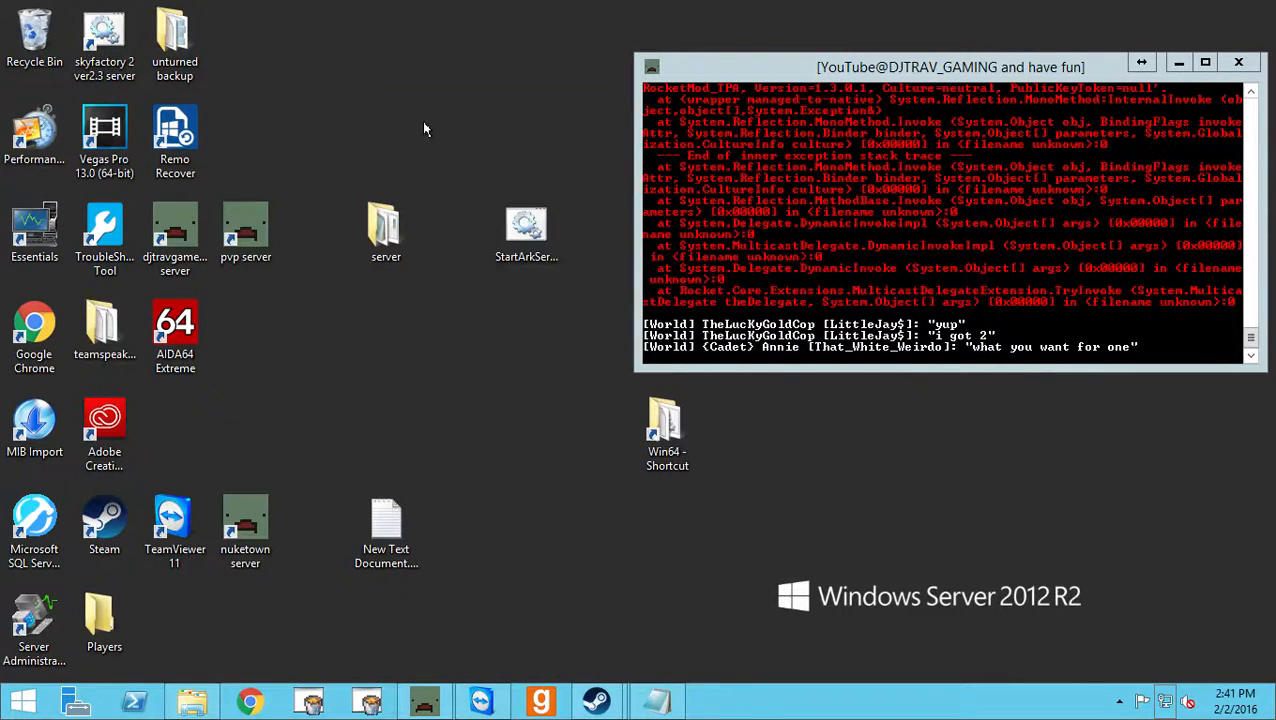
left_click_drag(869, 65, 770, 85)
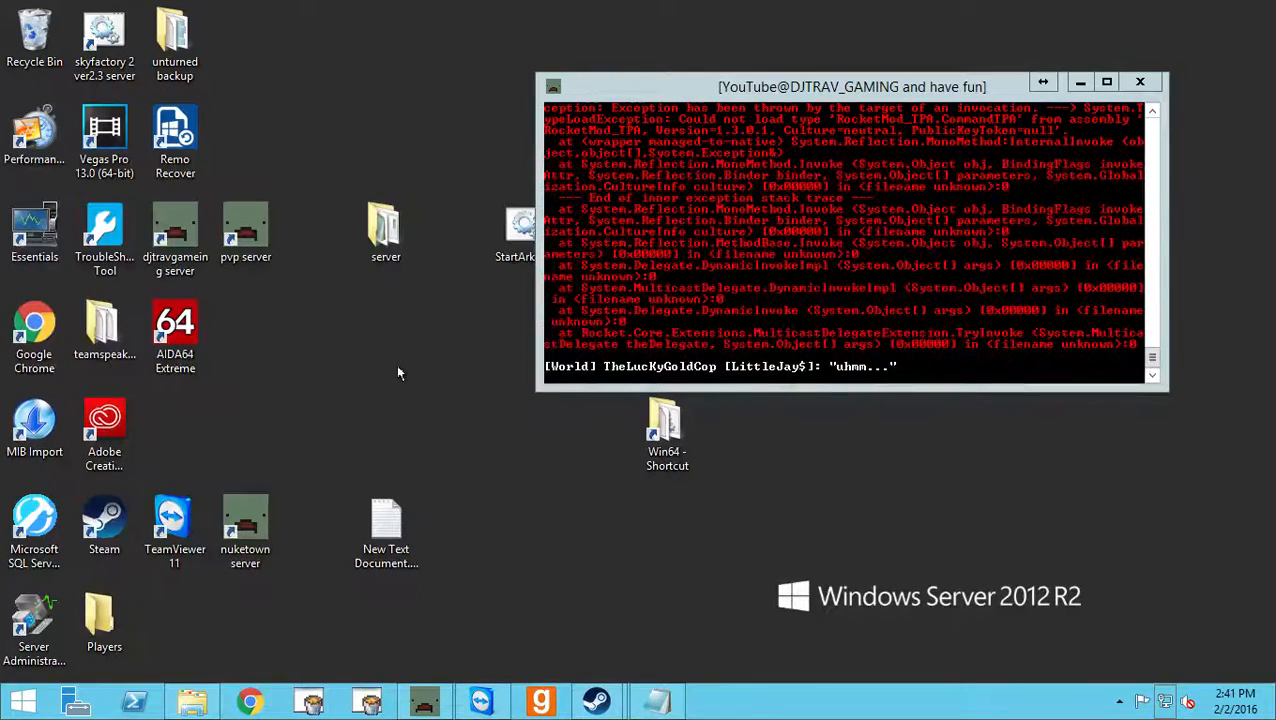
Switch to Google Chrome, view the Rocket for Unturned download on the bookmarked rocketmod.net/get-rocket page, and minimize the browser.
left_click(258, 698)
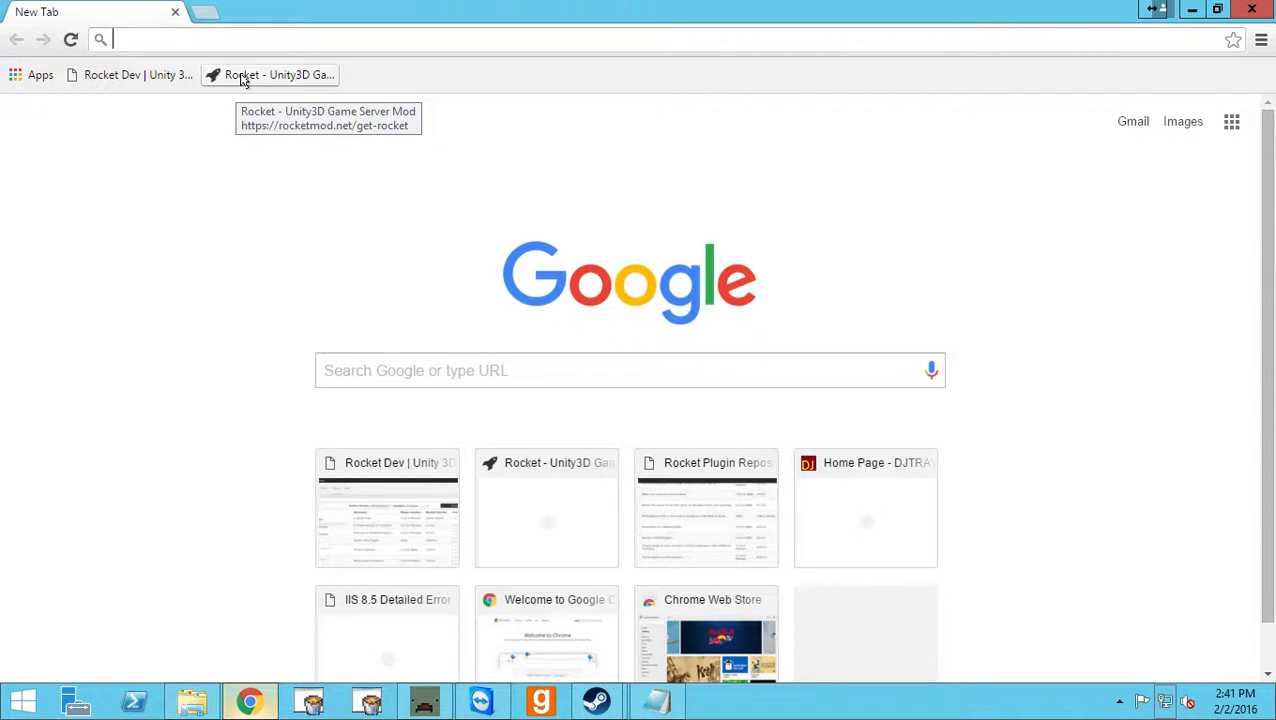
left_click(242, 80)
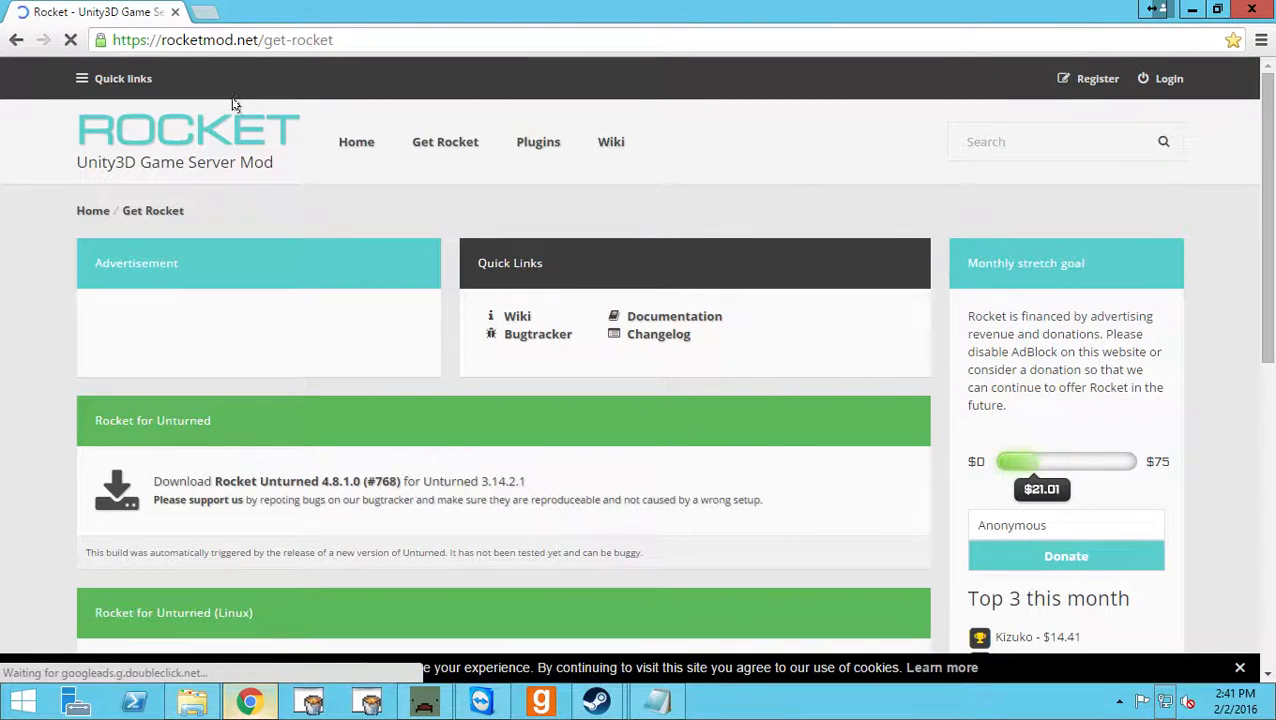
scroll(220, 510, "down", 1)
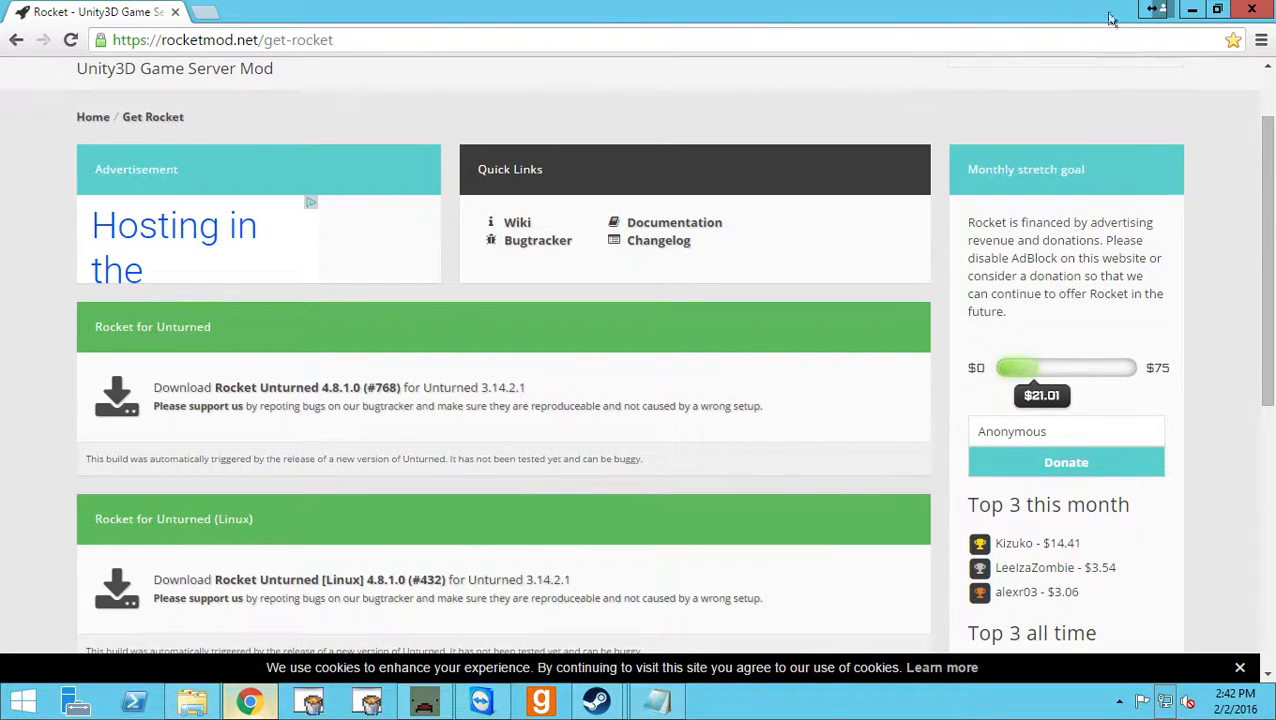
left_click(1192, 10)
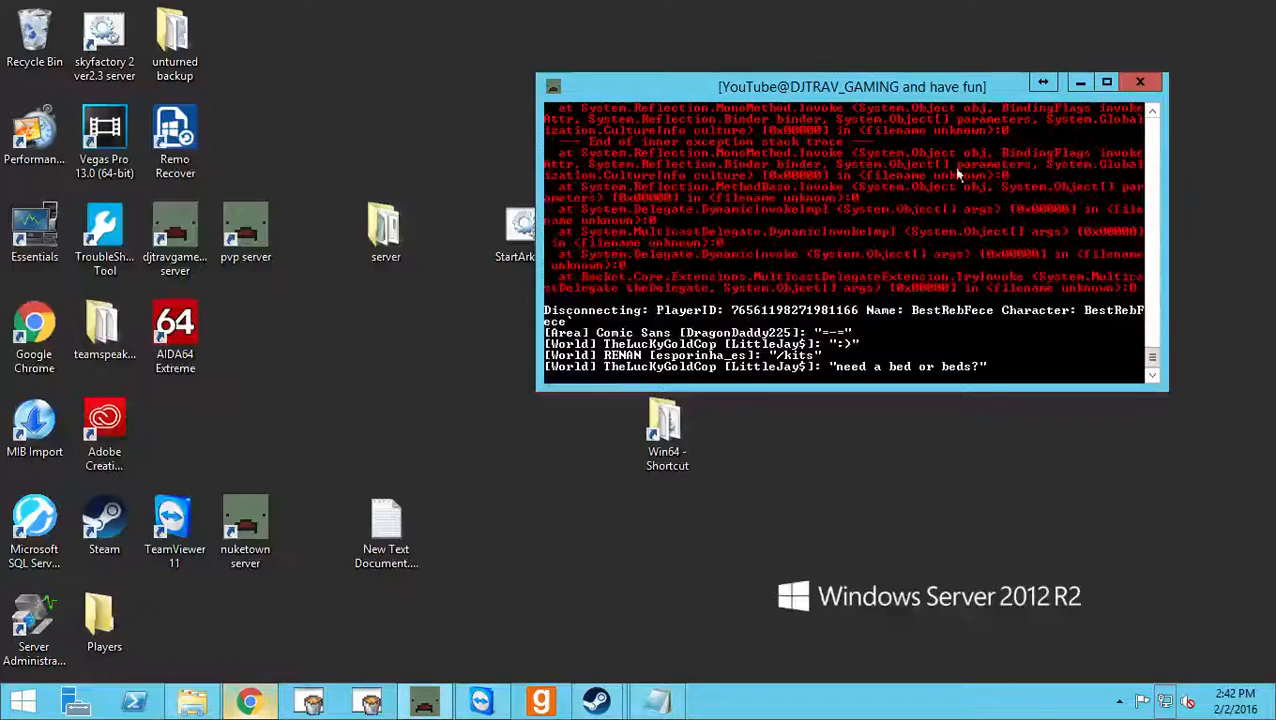
Switch to File Explorer, look through Downloads and the pics (W:) network drive, select Rocket.Unturned_761.zip, and minimize the window.
left_click(195, 700)
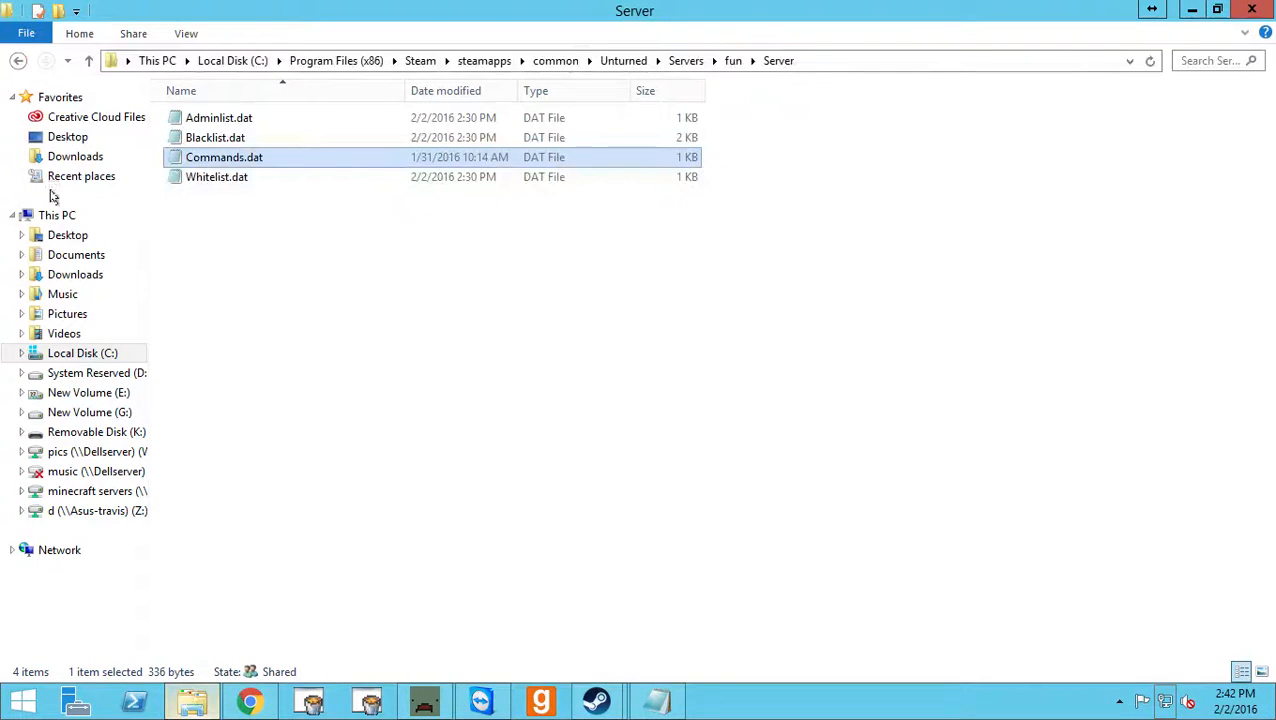
left_click(58, 275)
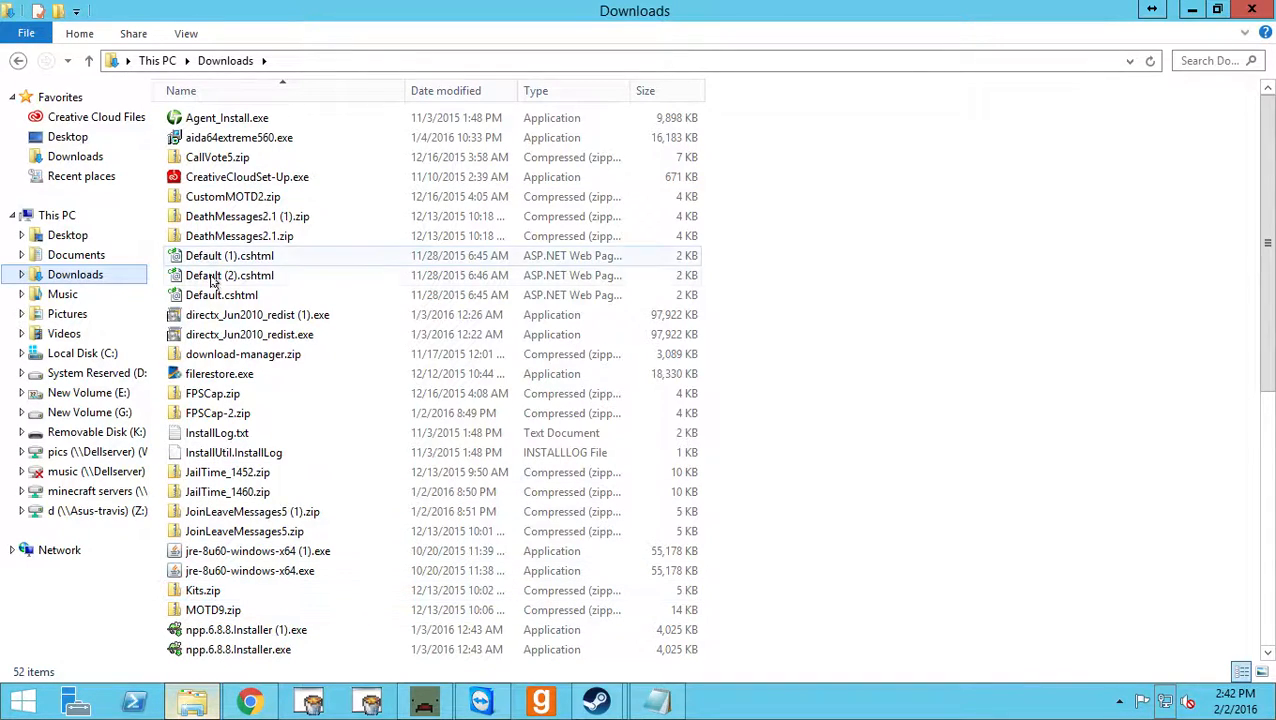
left_click(100, 452)
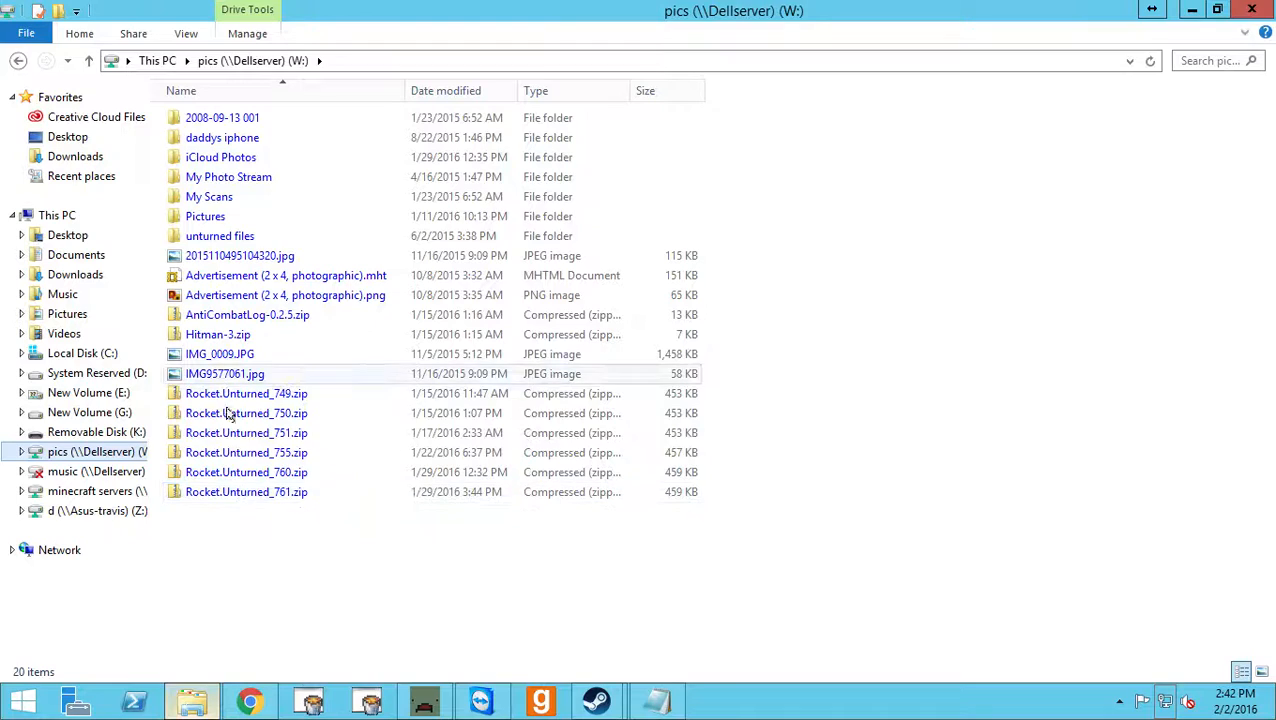
left_click(236, 490)
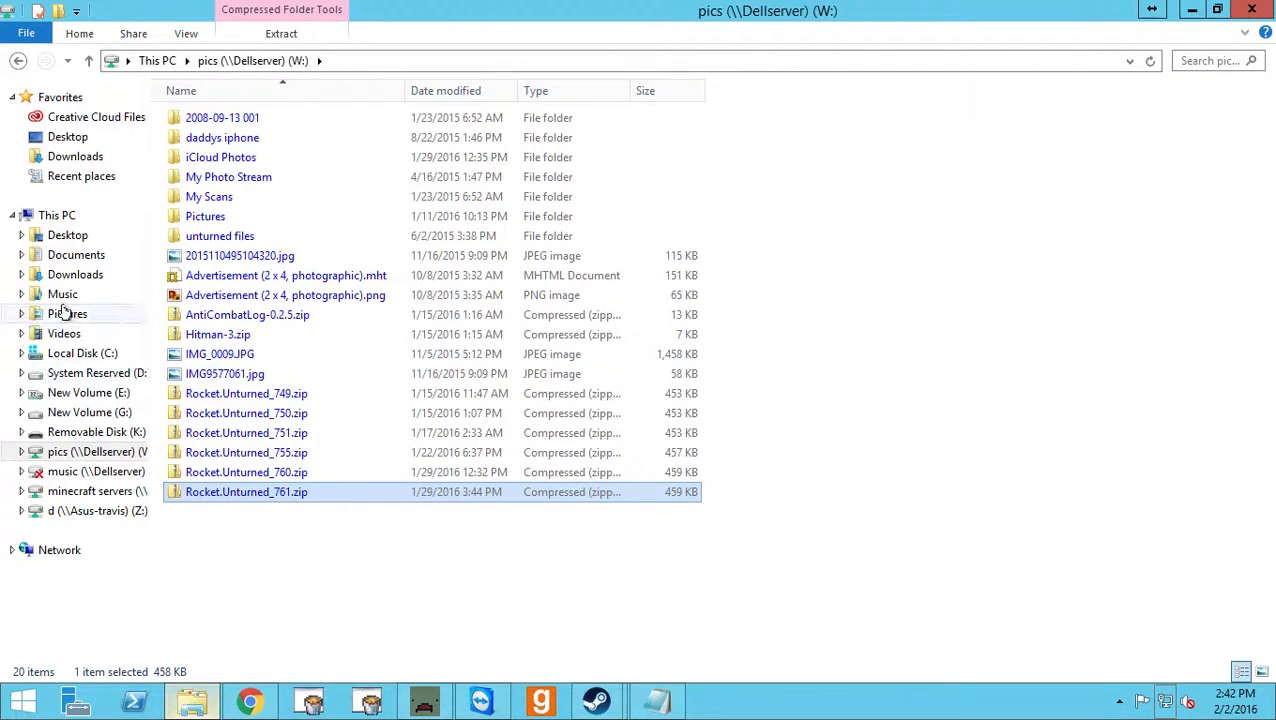
left_click(1191, 13)
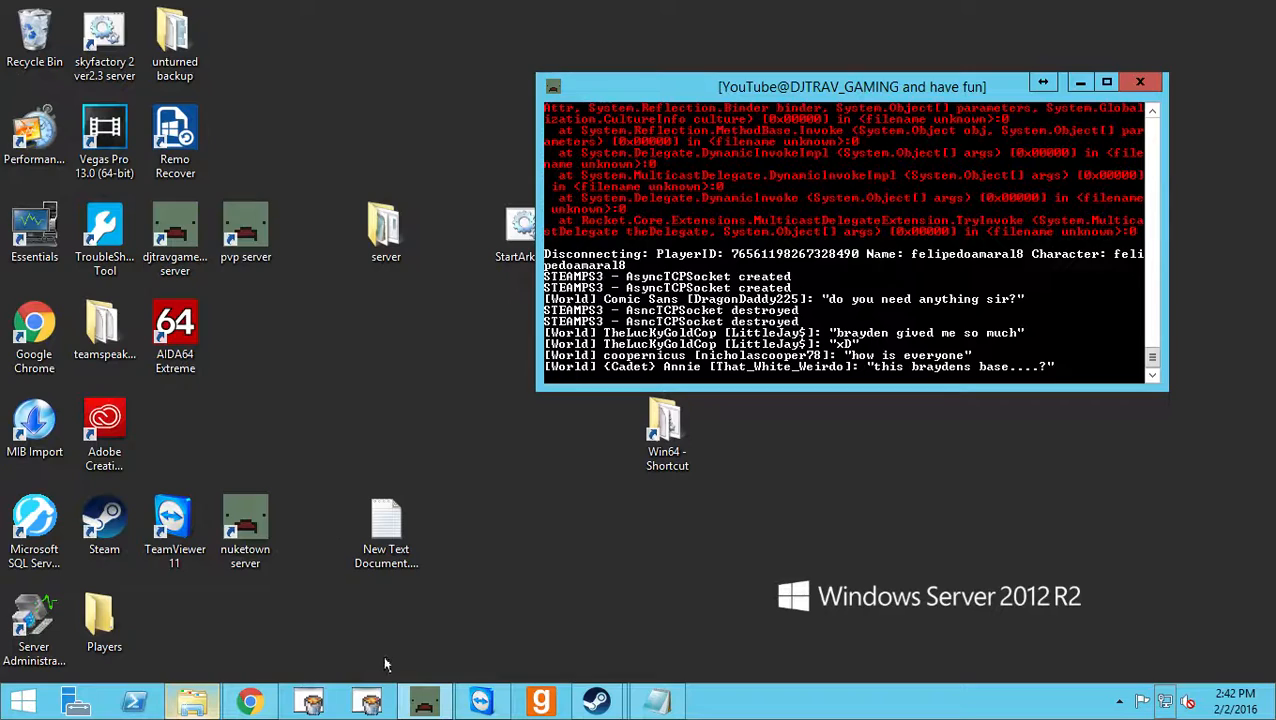
Open the file location of the djtravgaming server shortcut on the desktop.
right_click(179, 235)
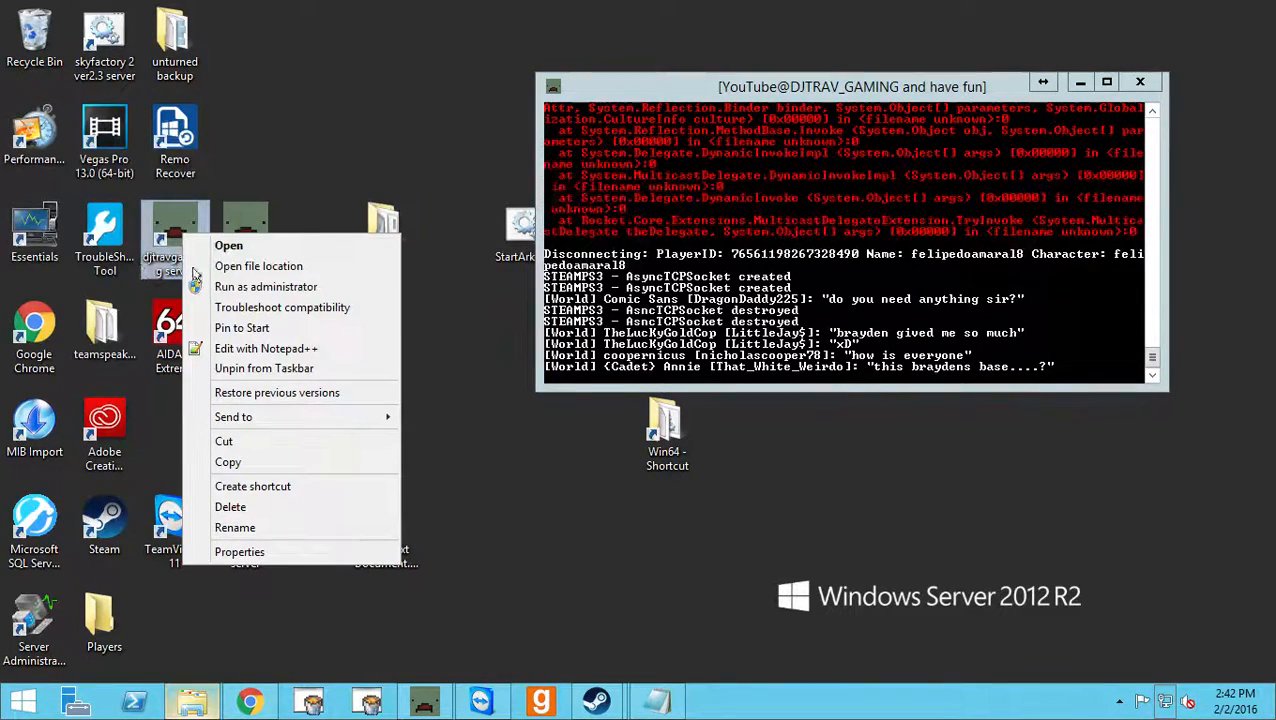
left_click(244, 266)
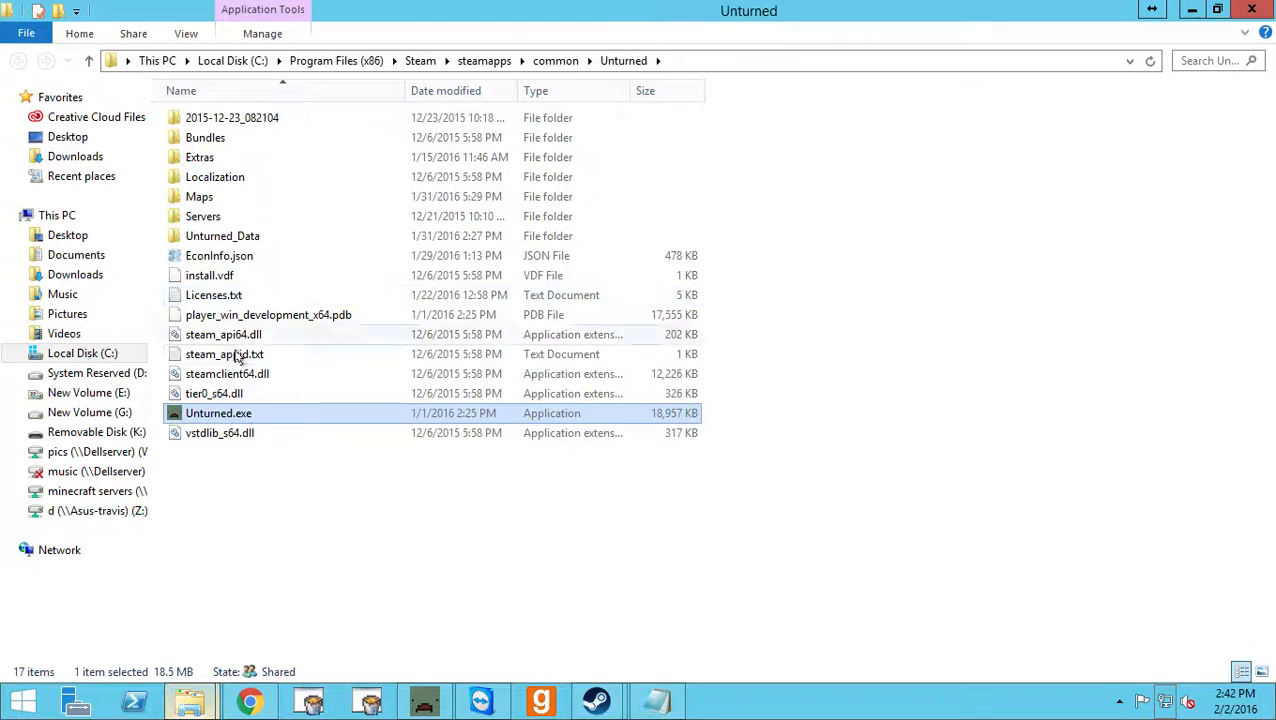
View the contents of Rocket.Unturned_761.zip on the pics (W:) network drive and minimize that window.
left_click(197, 706)
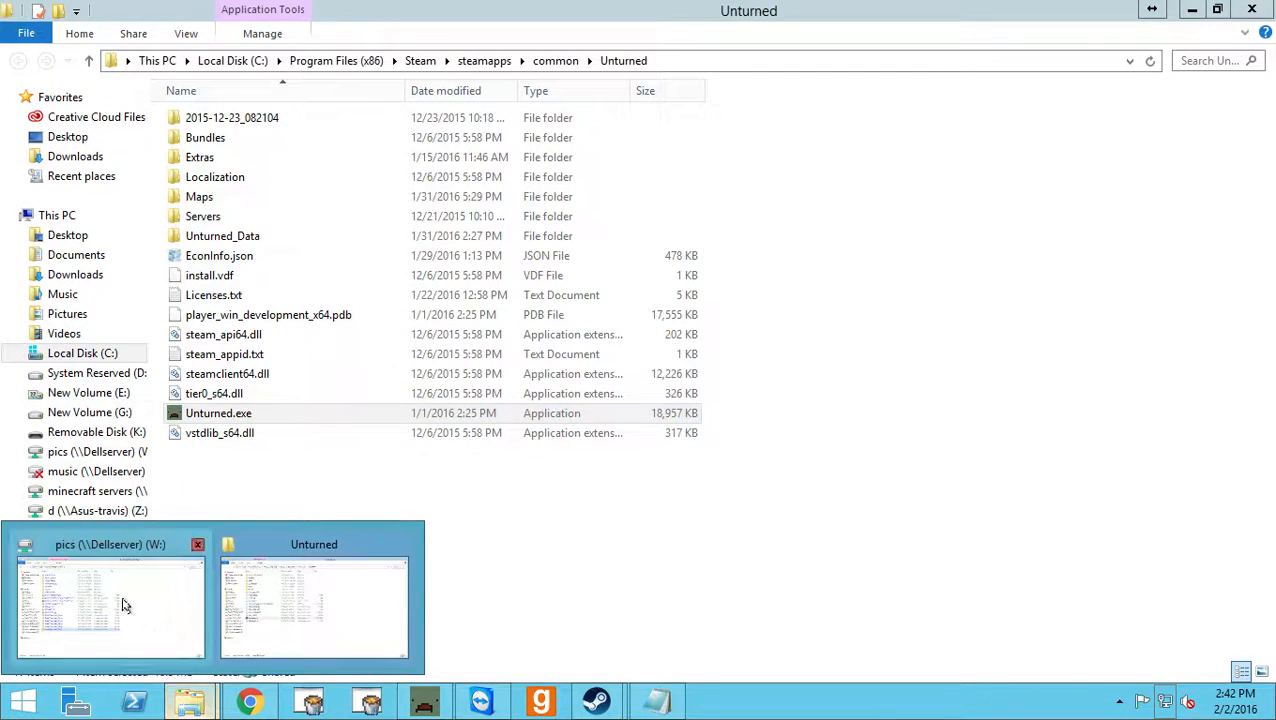
left_click(122, 604)
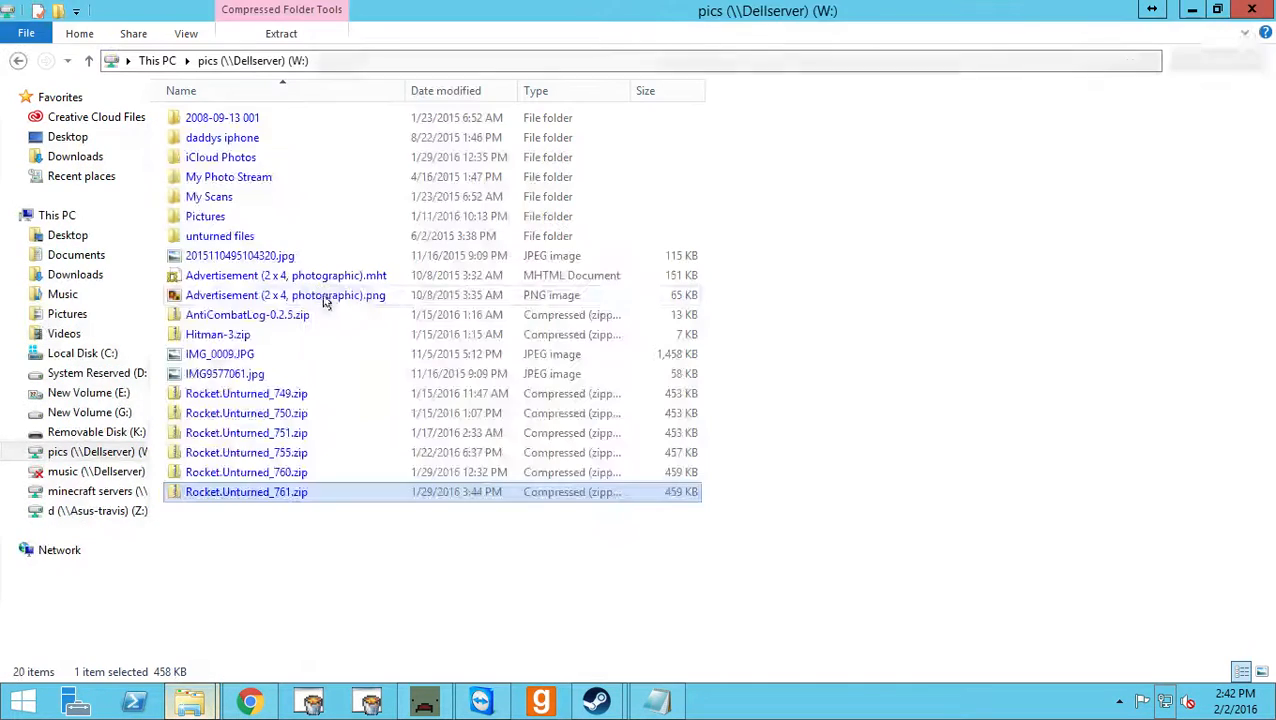
double_click(236, 491)
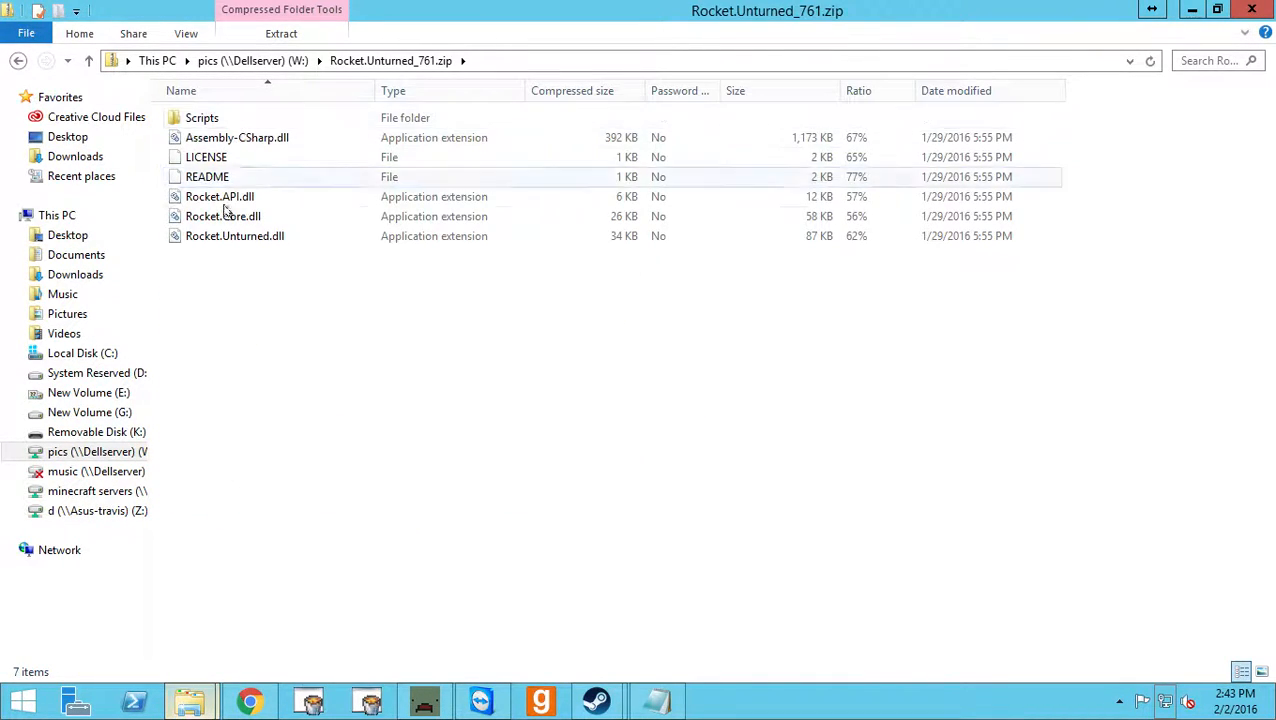
left_click(1191, 10)
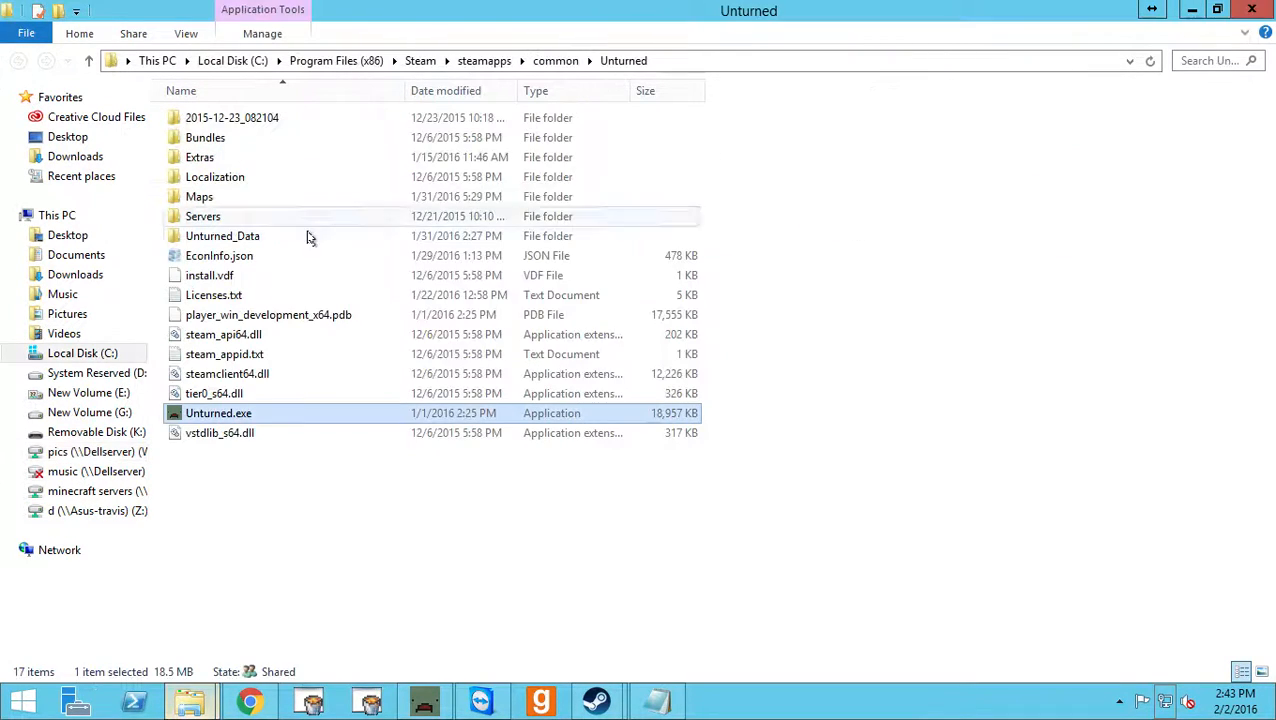
Look through the Managed folder inside Unturned_Data, where the Rocket files belong, select its Scripts folder, and minimize the window.
double_click(293, 235)
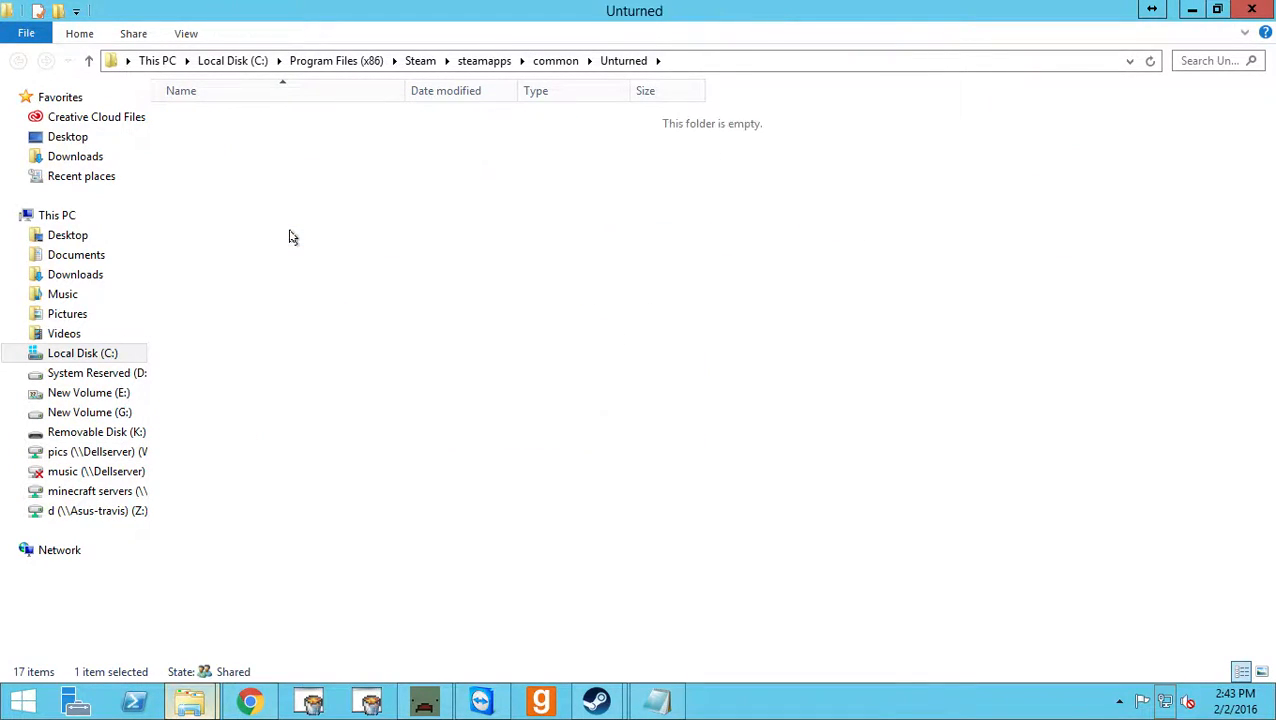
double_click(208, 117)
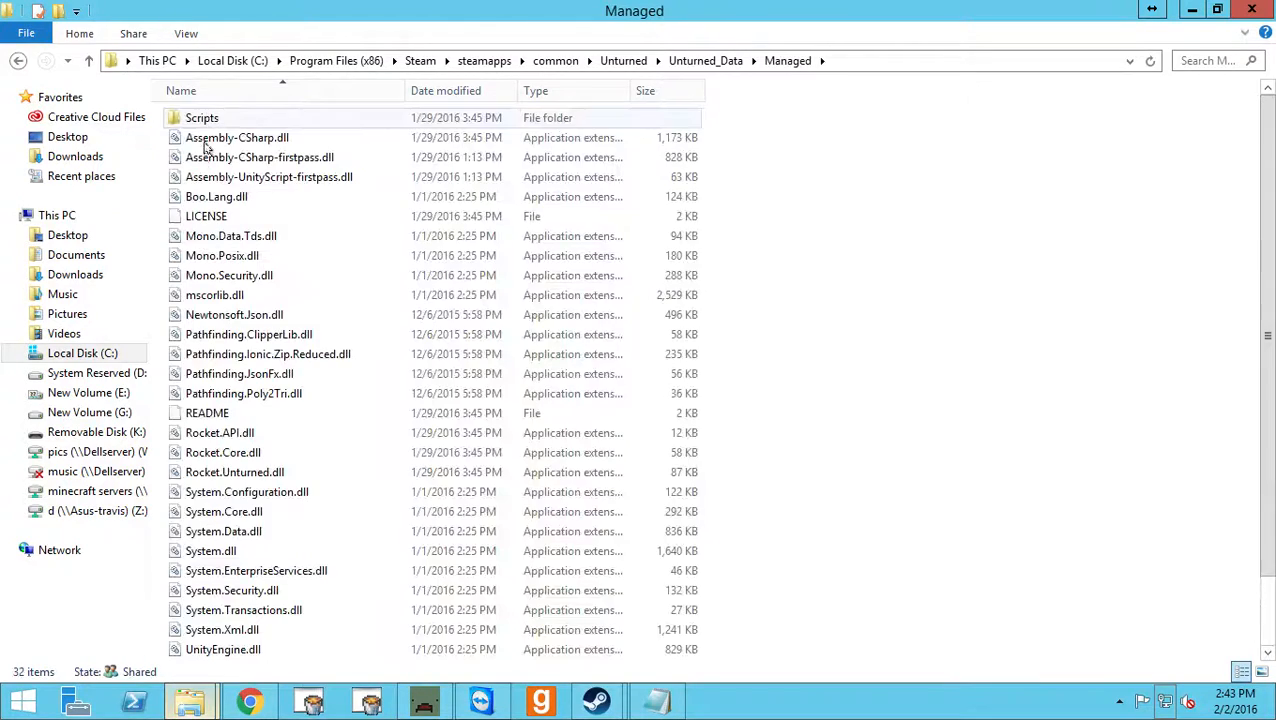
left_click_drag(155, 118, 366, 670)
left_click(985, 413)
scroll(256, 447, "up", 2)
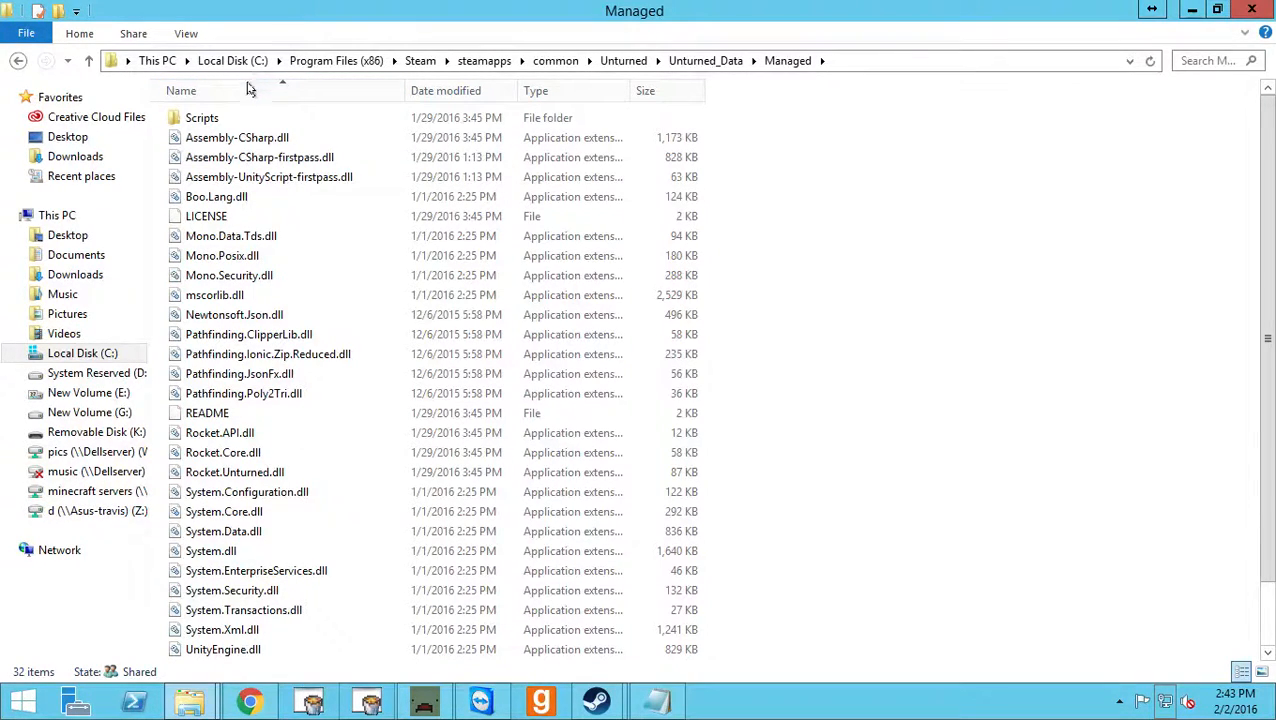
left_click(213, 120)
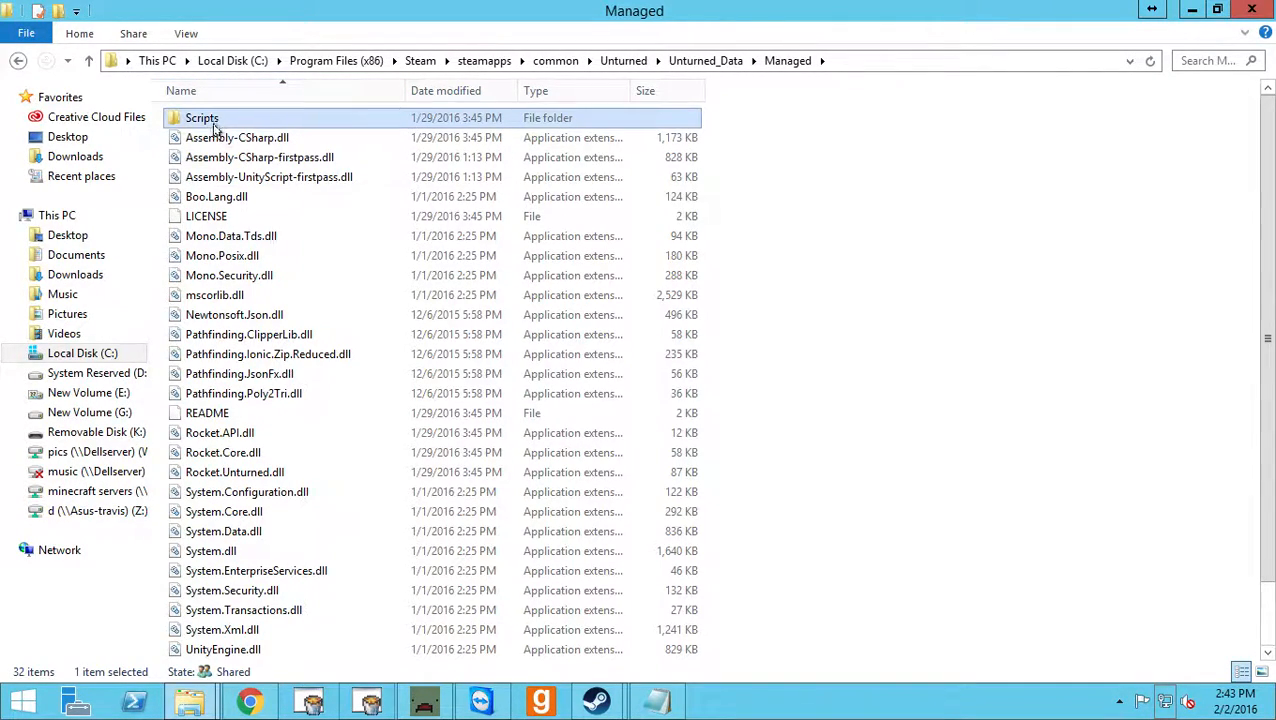
left_click(1191, 10)
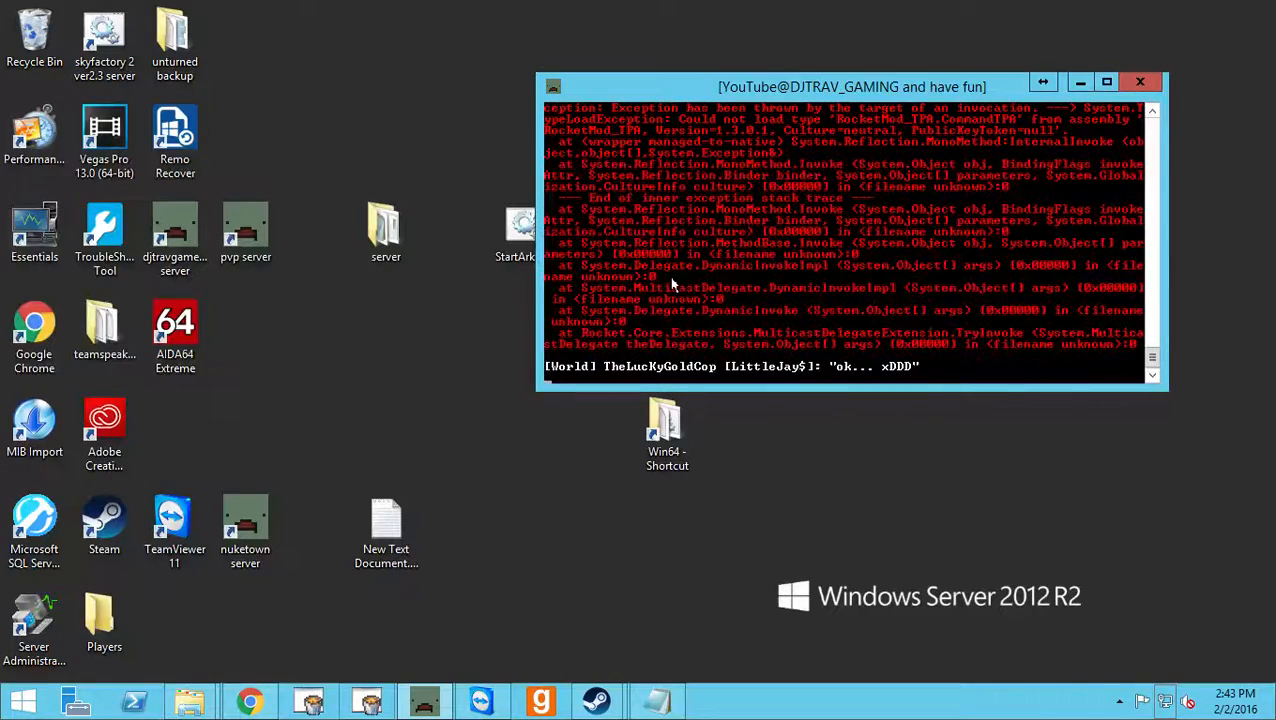
Stop the running Unturned server with the shutdown command and relaunch it from the djtravgaming server desktop shortcut.
type("shutdown")
key("Return")
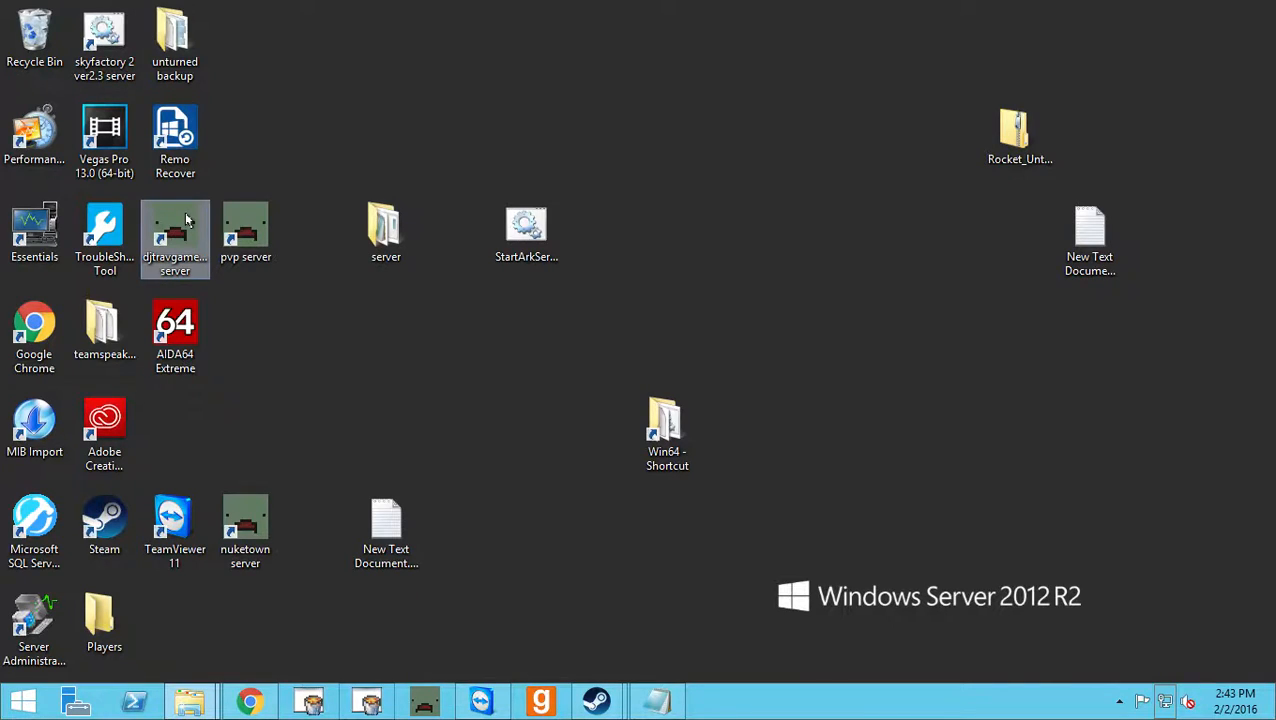
double_click(184, 215)
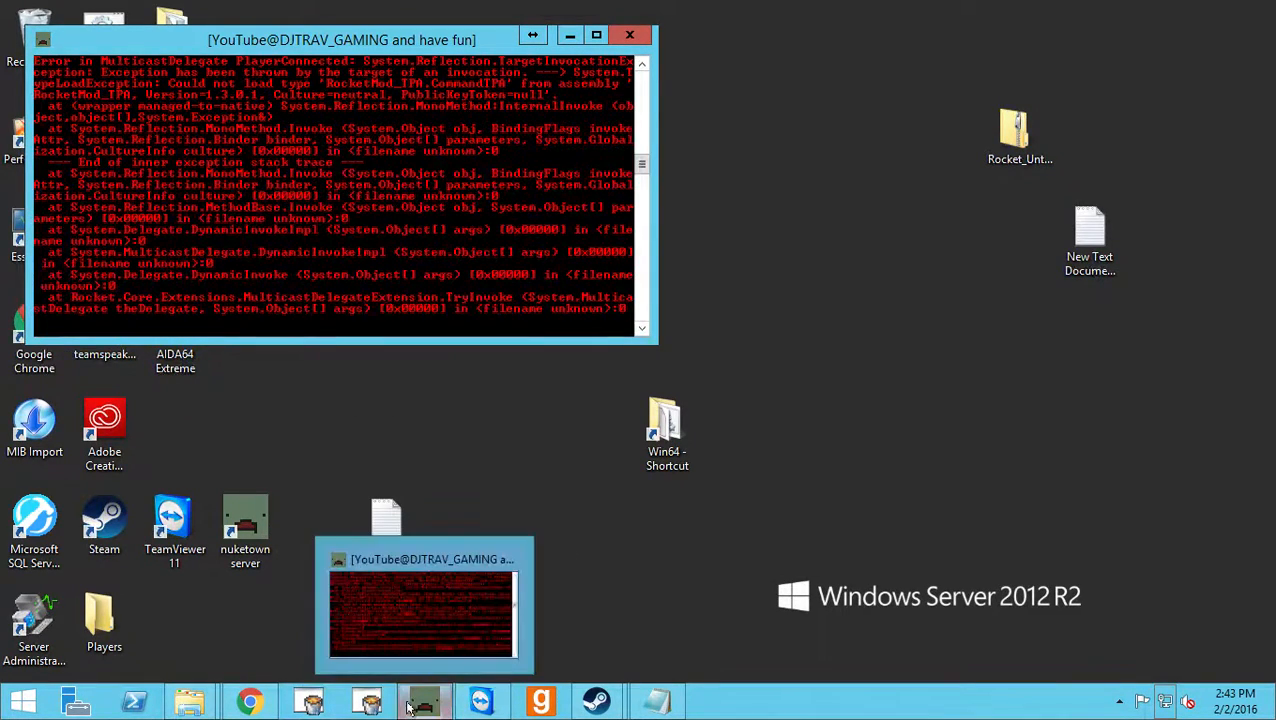
Browse from the Managed folder to Servers\fun\Rocket\Plugins and examine the CallVote and DeathMessages plugin files and the CallVote folder.
mouse_move(172, 706)
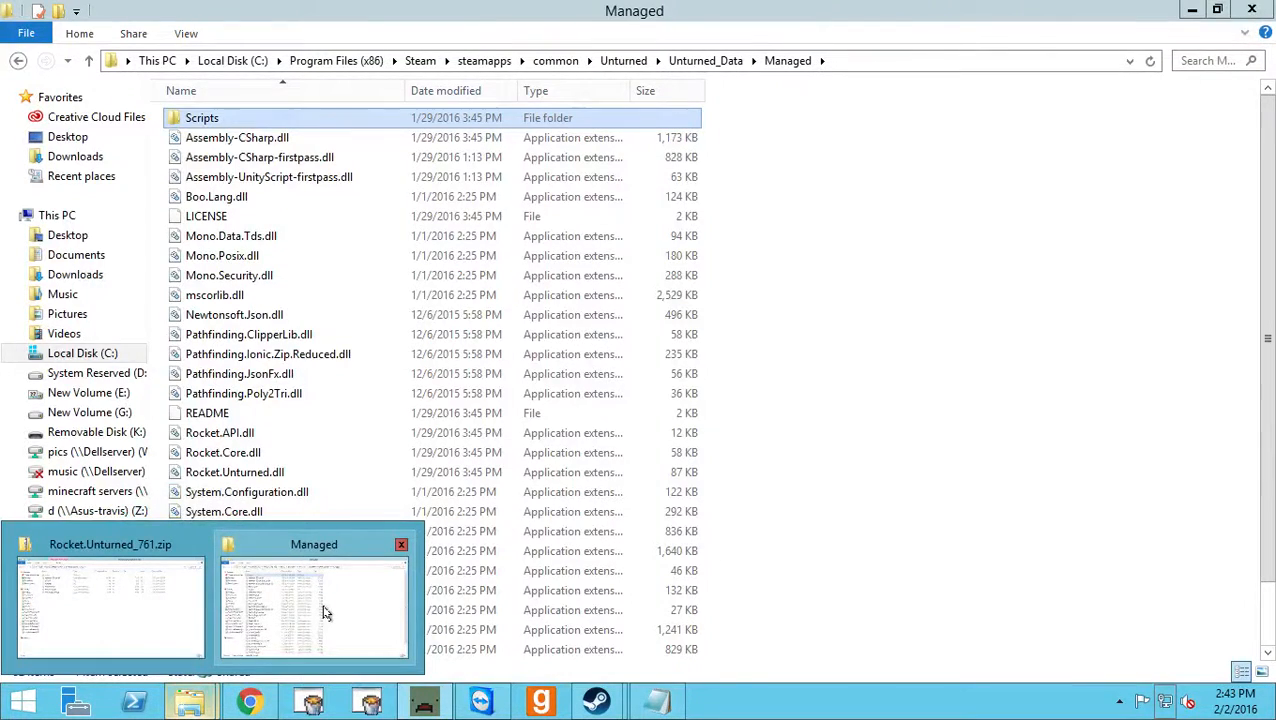
left_click(327, 610)
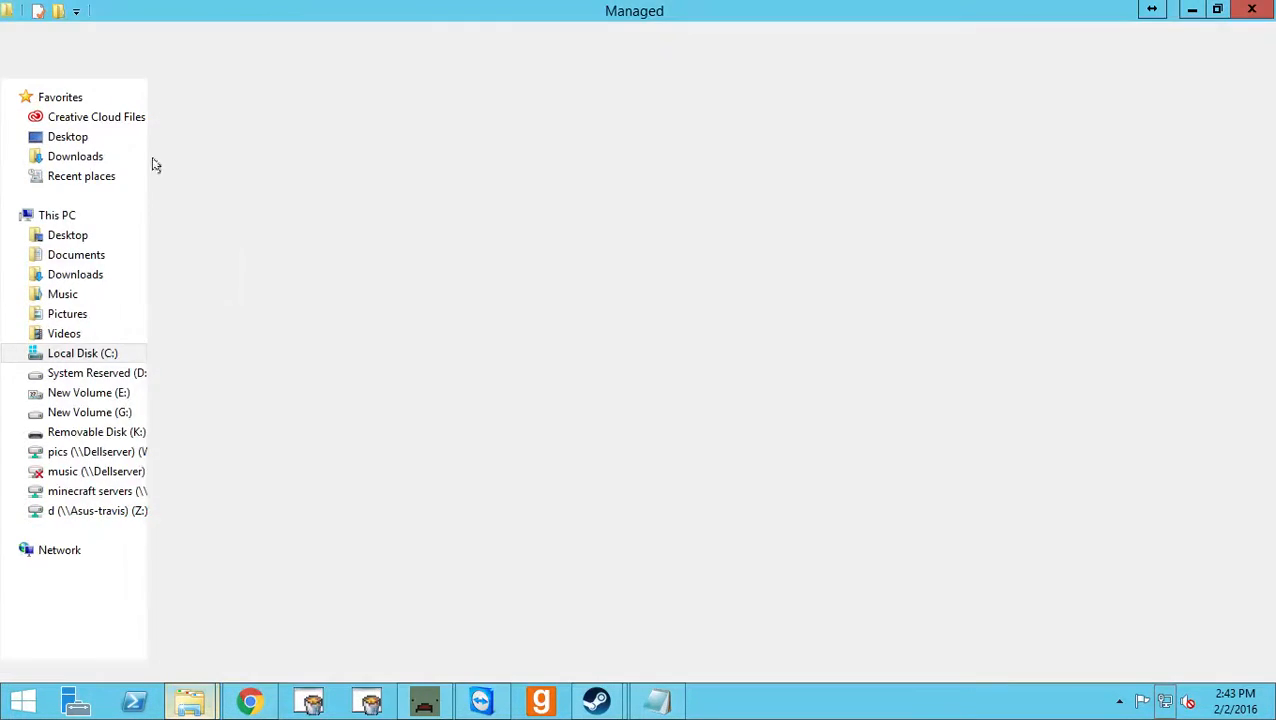
left_click(18, 61)
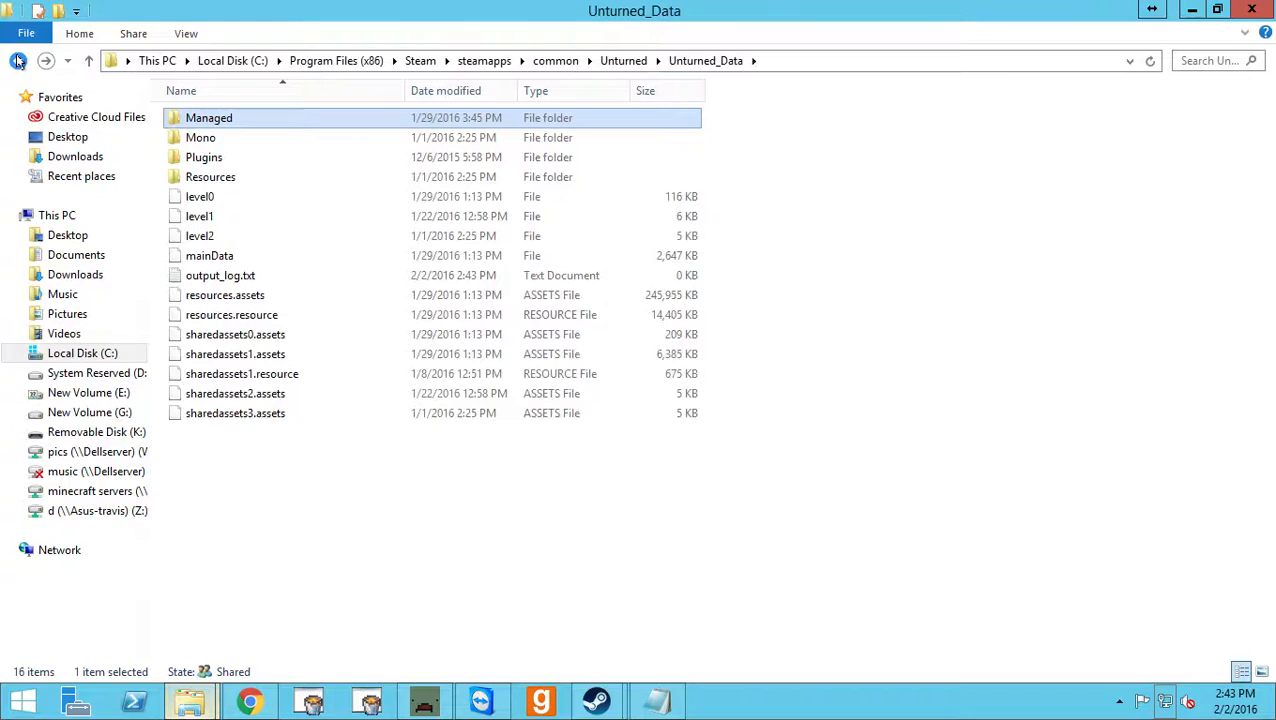
left_click(18, 61)
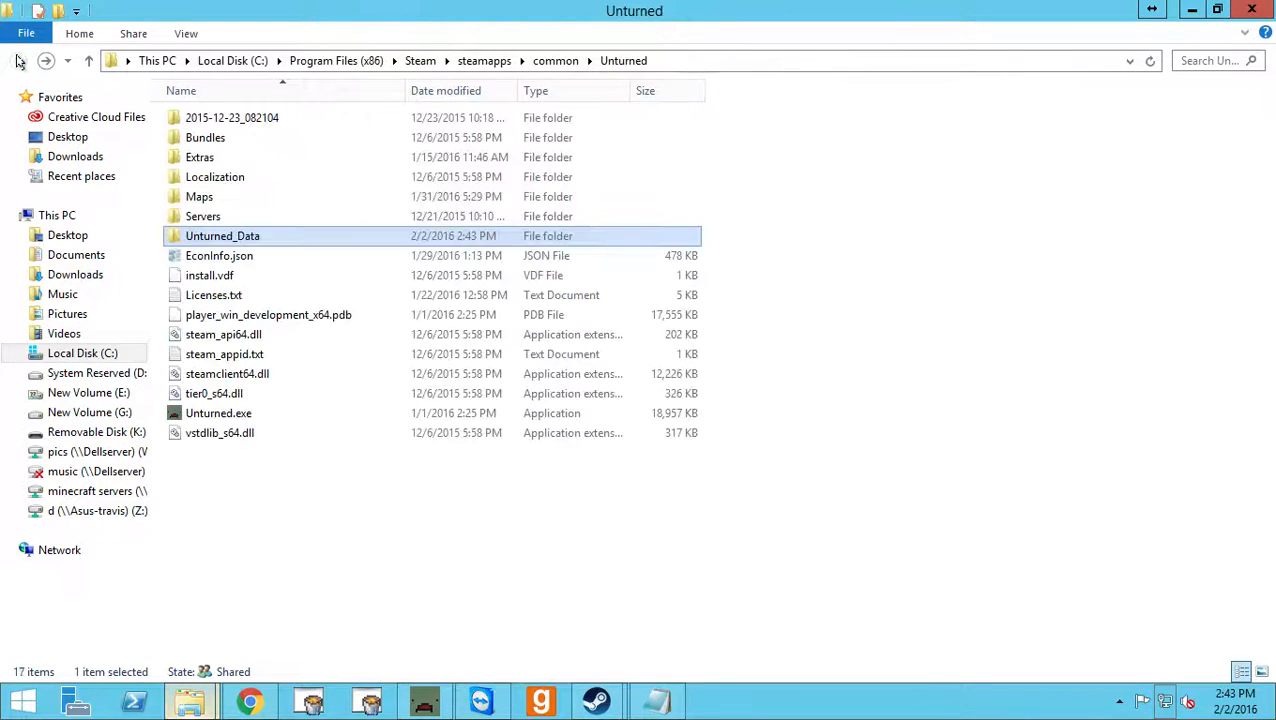
double_click(246, 218)
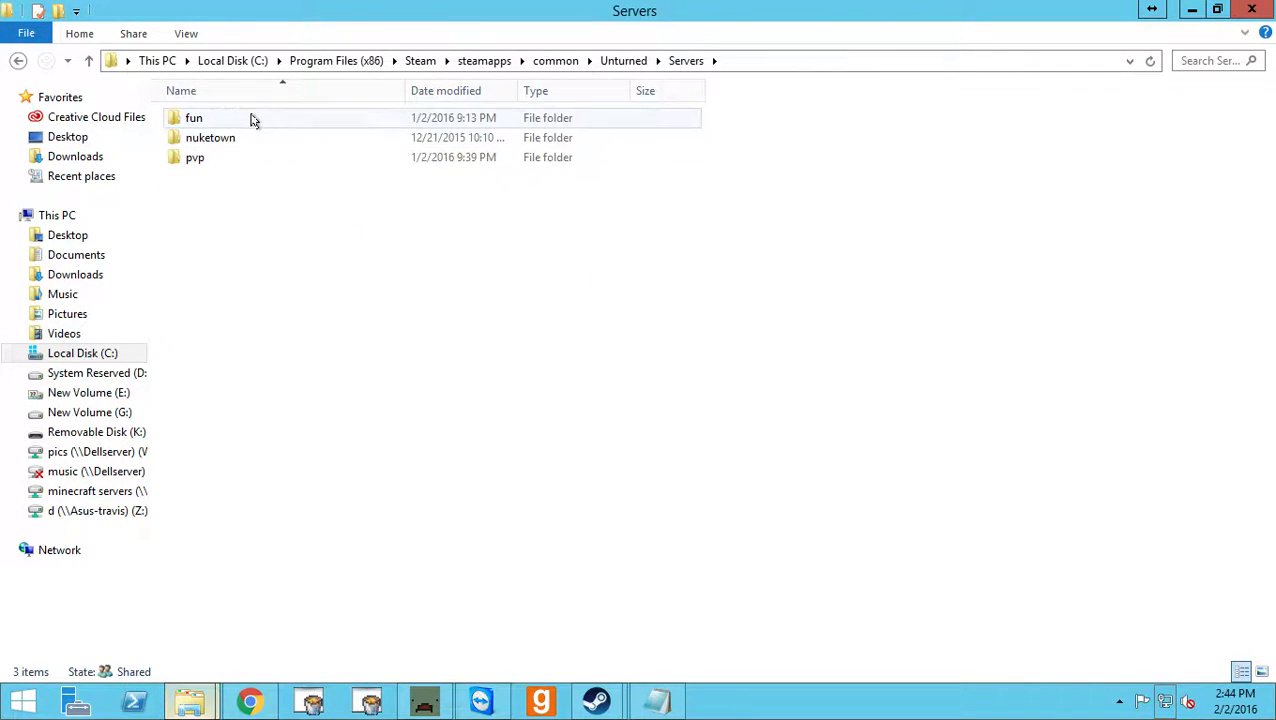
double_click(254, 121)
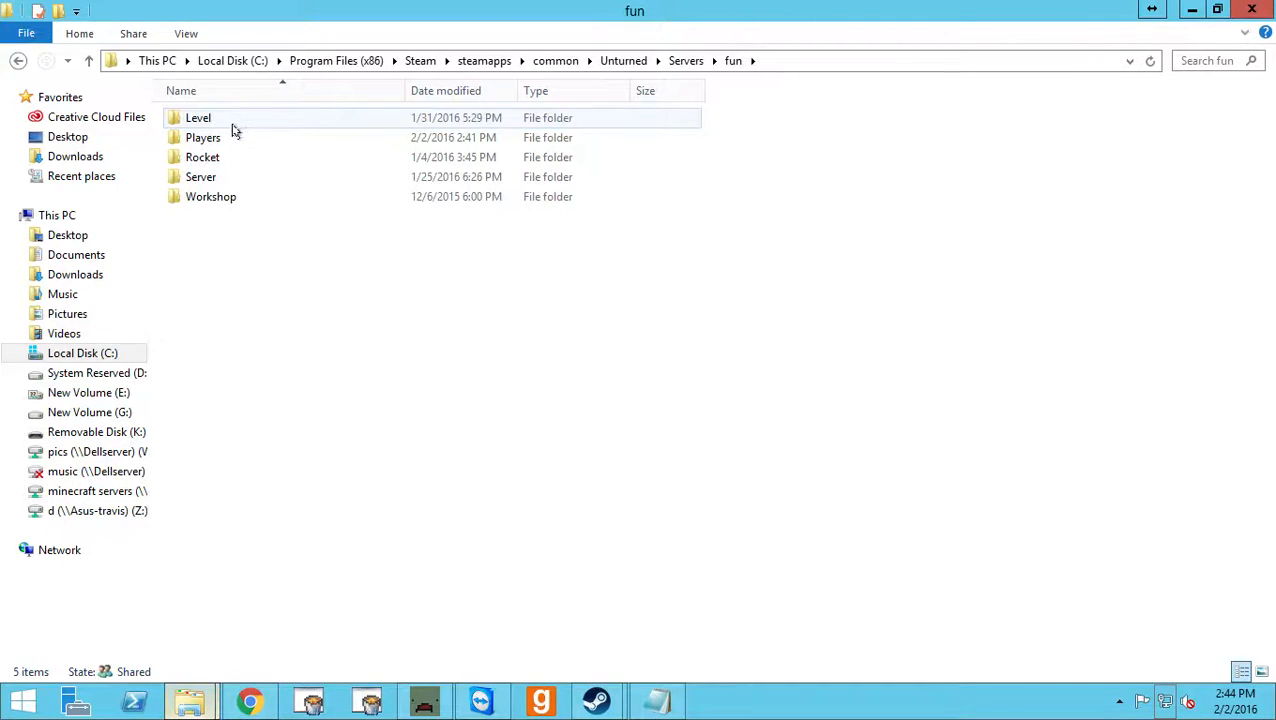
double_click(225, 157)
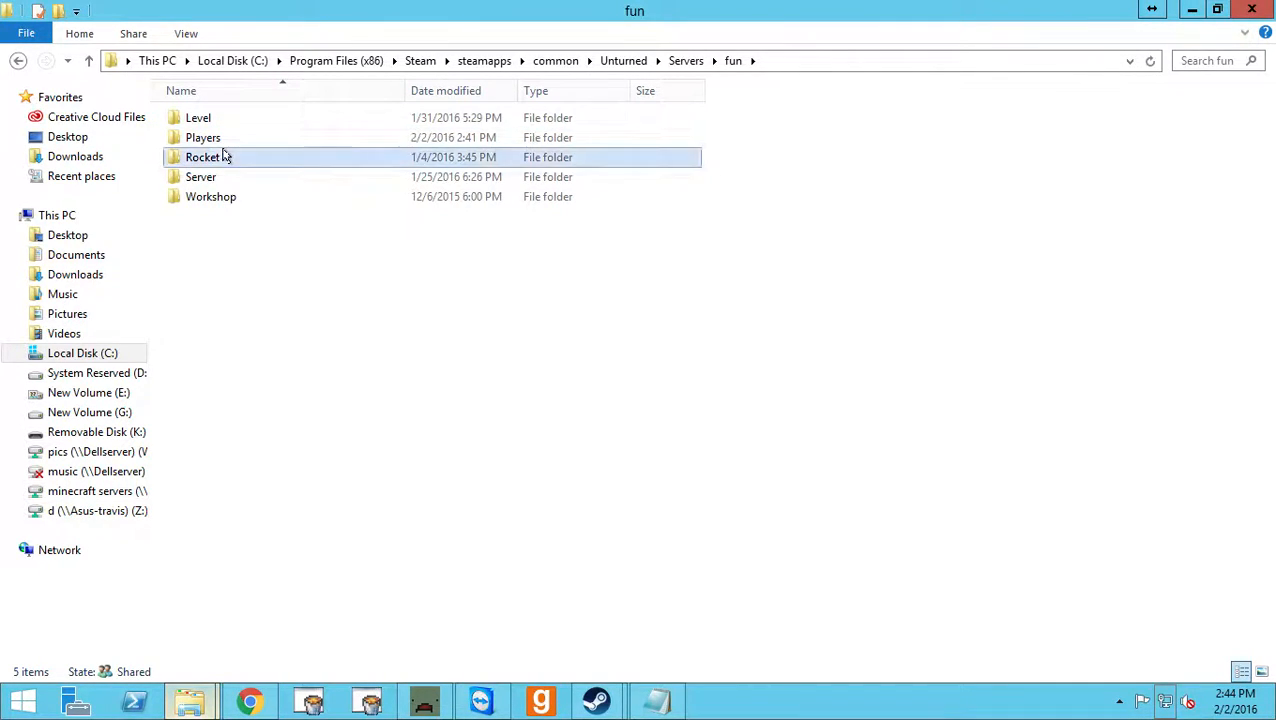
double_click(225, 157)
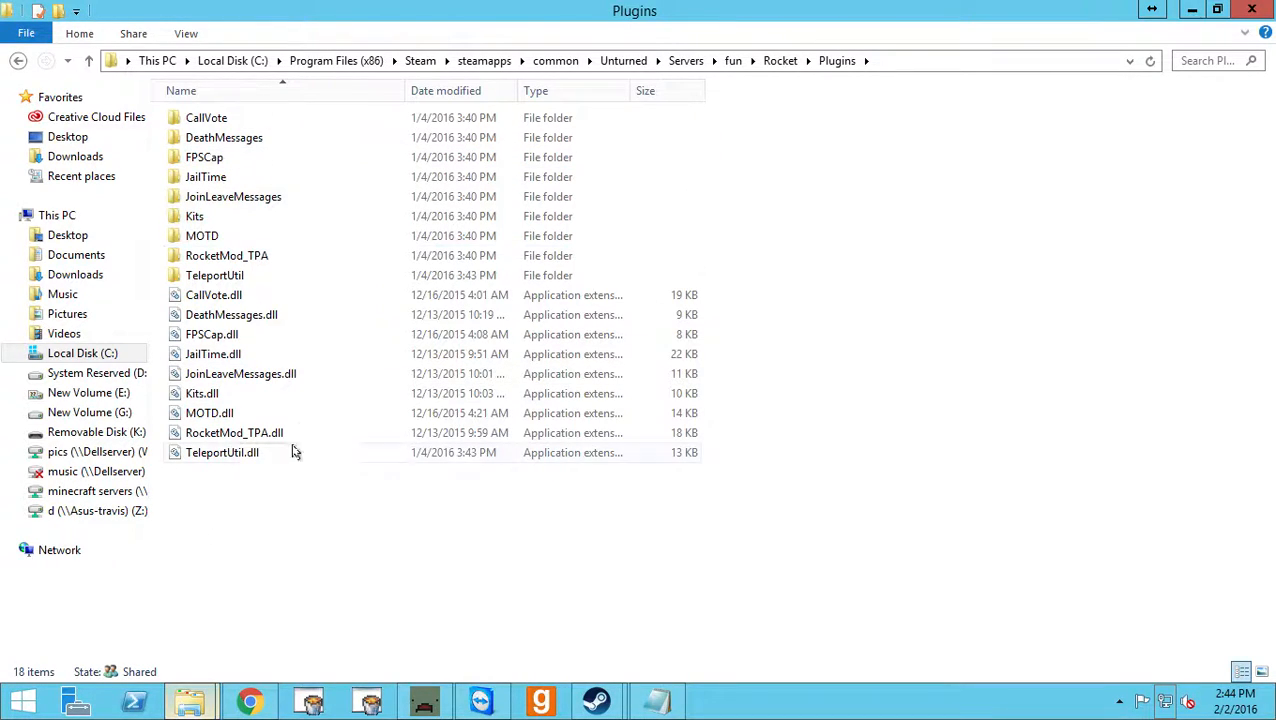
left_click(251, 296)
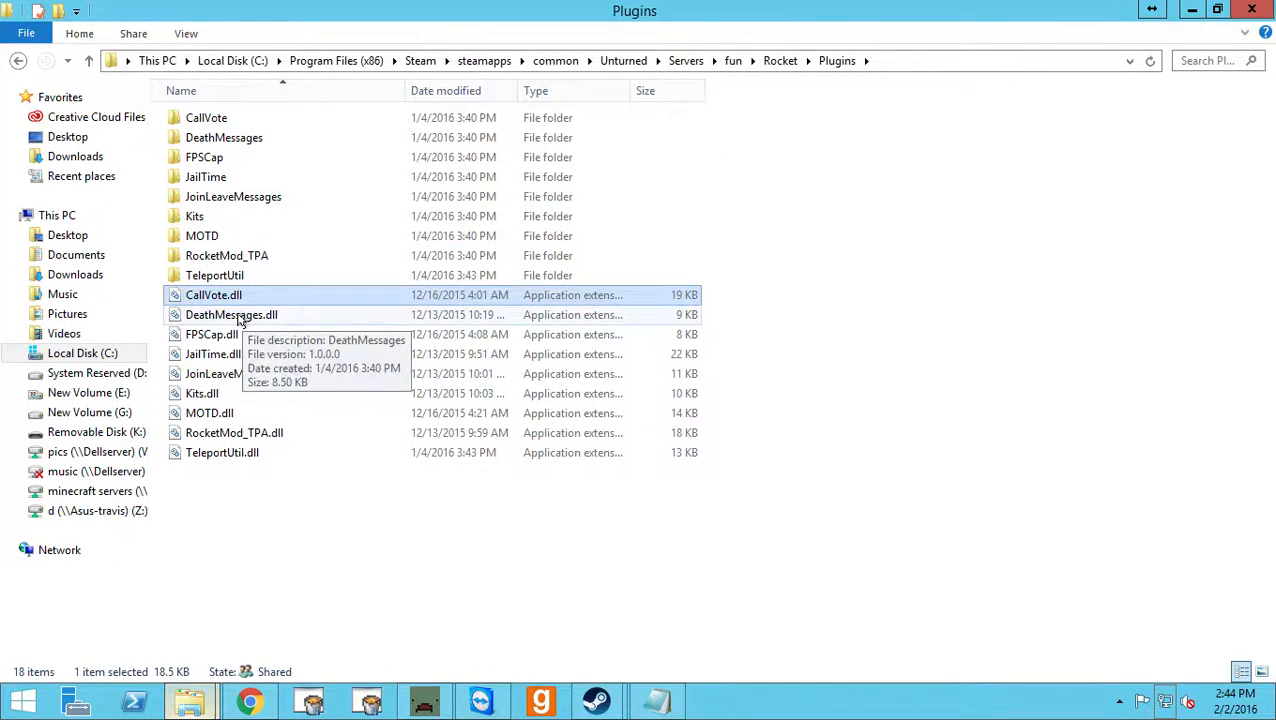
left_click(240, 316)
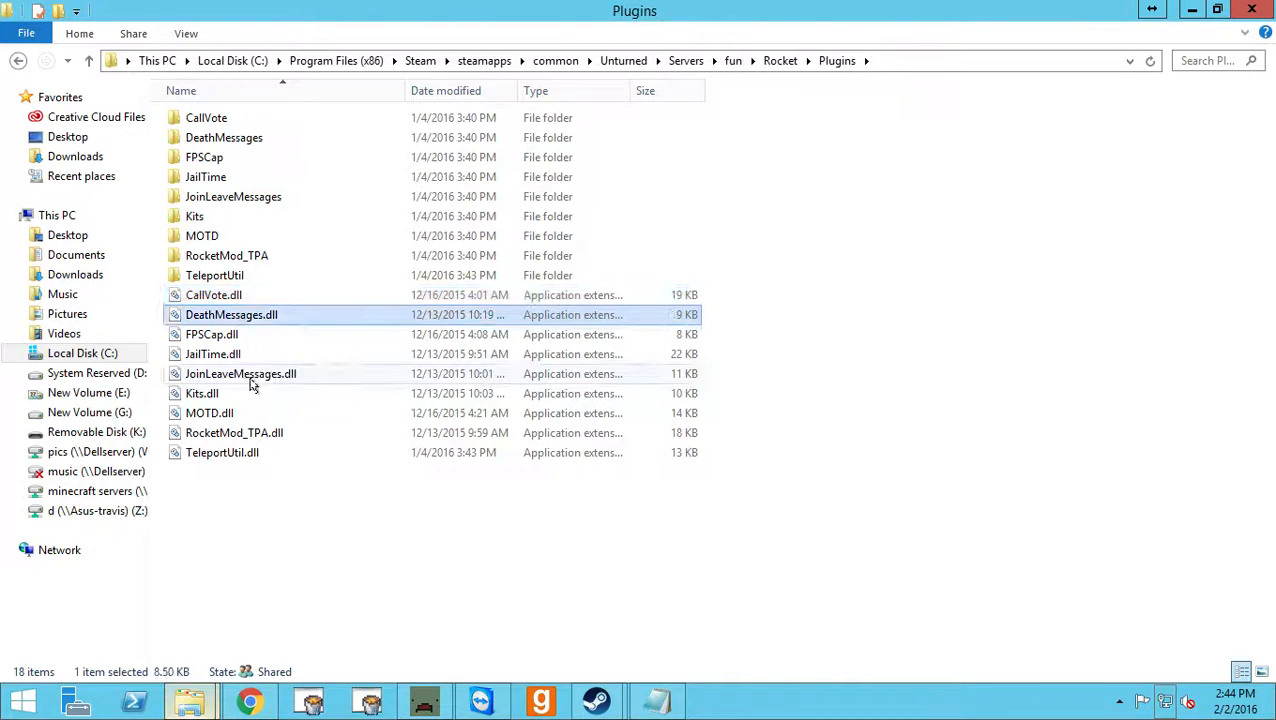
left_click(215, 118)
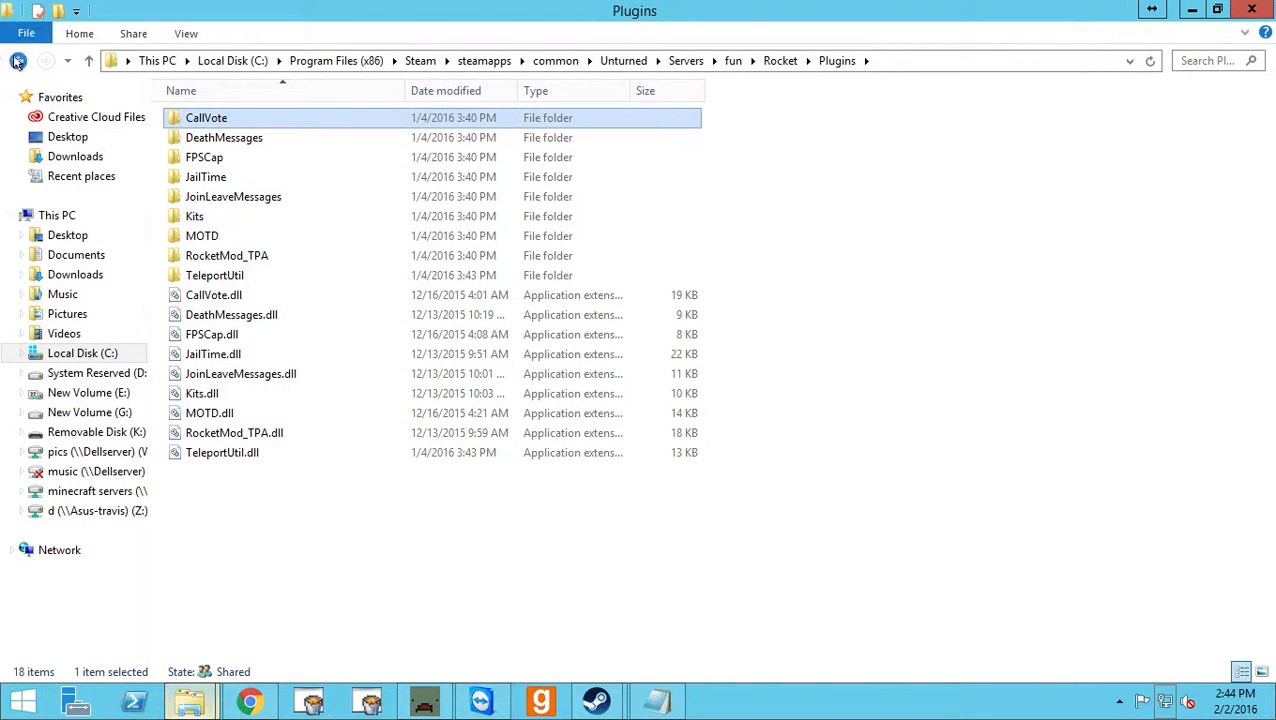
Open Permissions.config.xml from the fun server's Rocket folder, review its group and command entries, and close it.
left_click(18, 60)
left_click(210, 176)
double_click(210, 176)
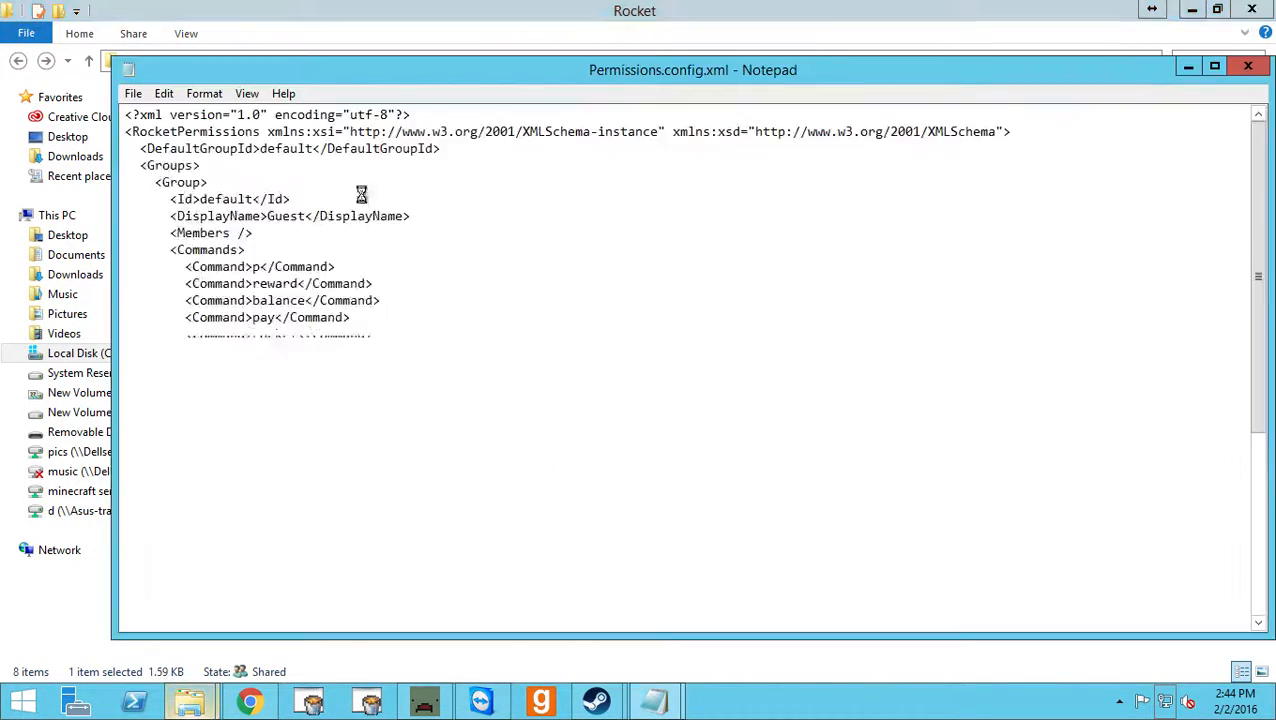
scroll(383, 548, "down", 5)
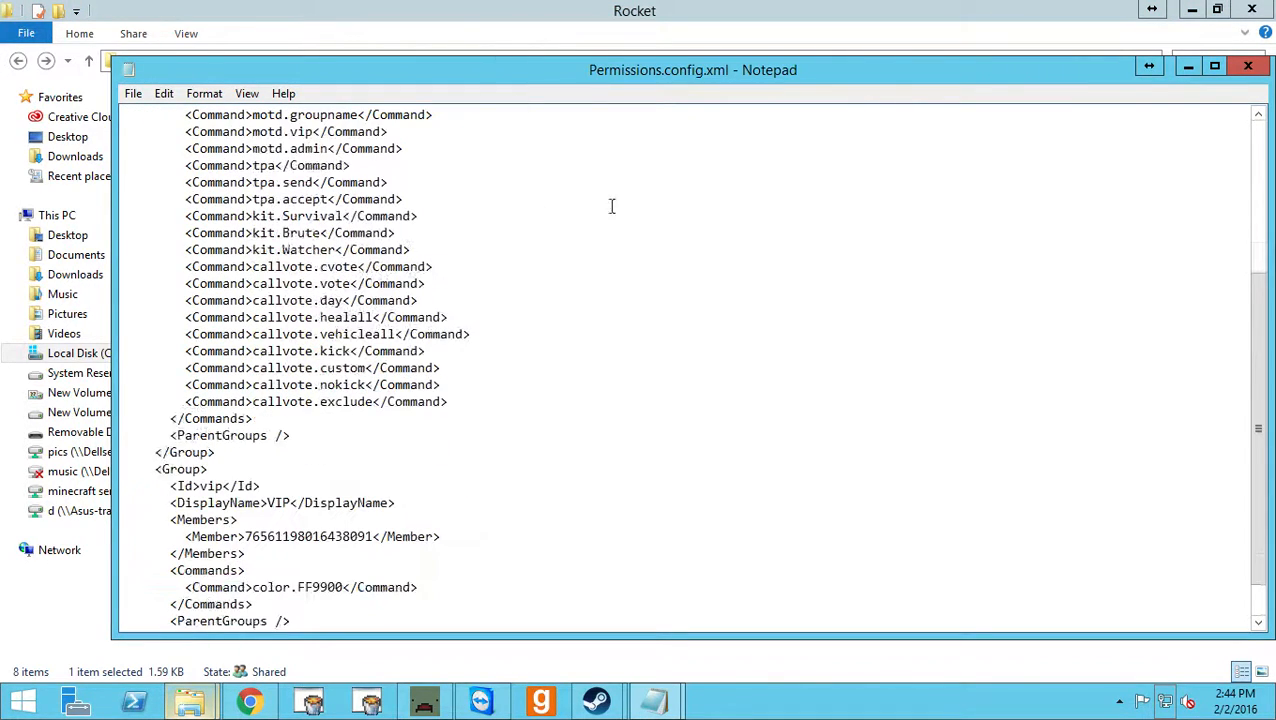
left_click(1250, 68)
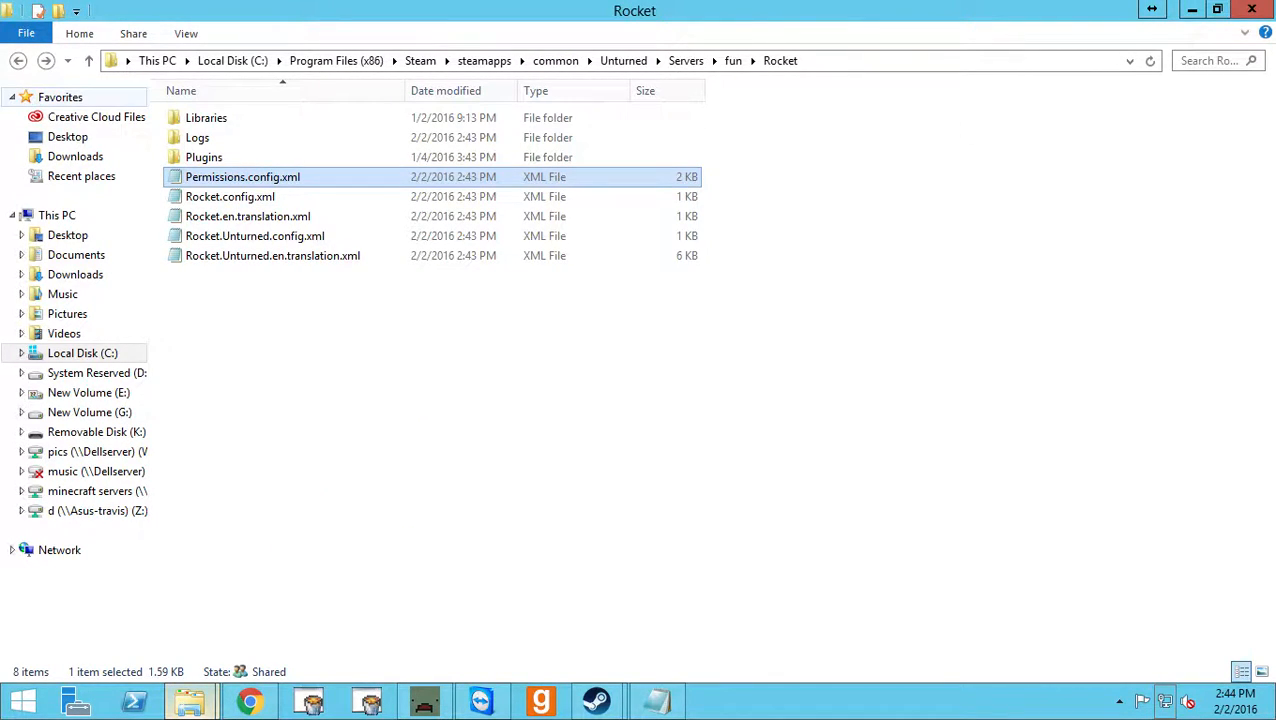
Inspect the Content and Maps folders inside the fun server's Workshop folder and return to the fun folder.
left_click(18, 61)
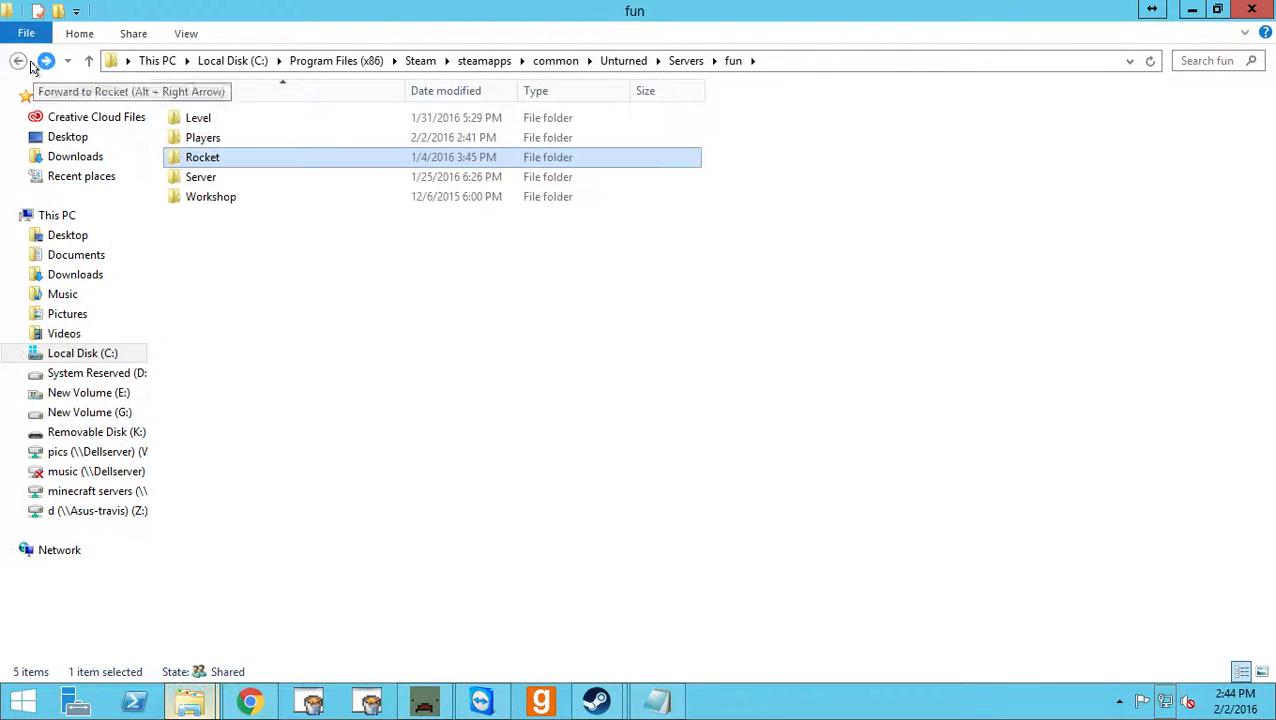
double_click(245, 196)
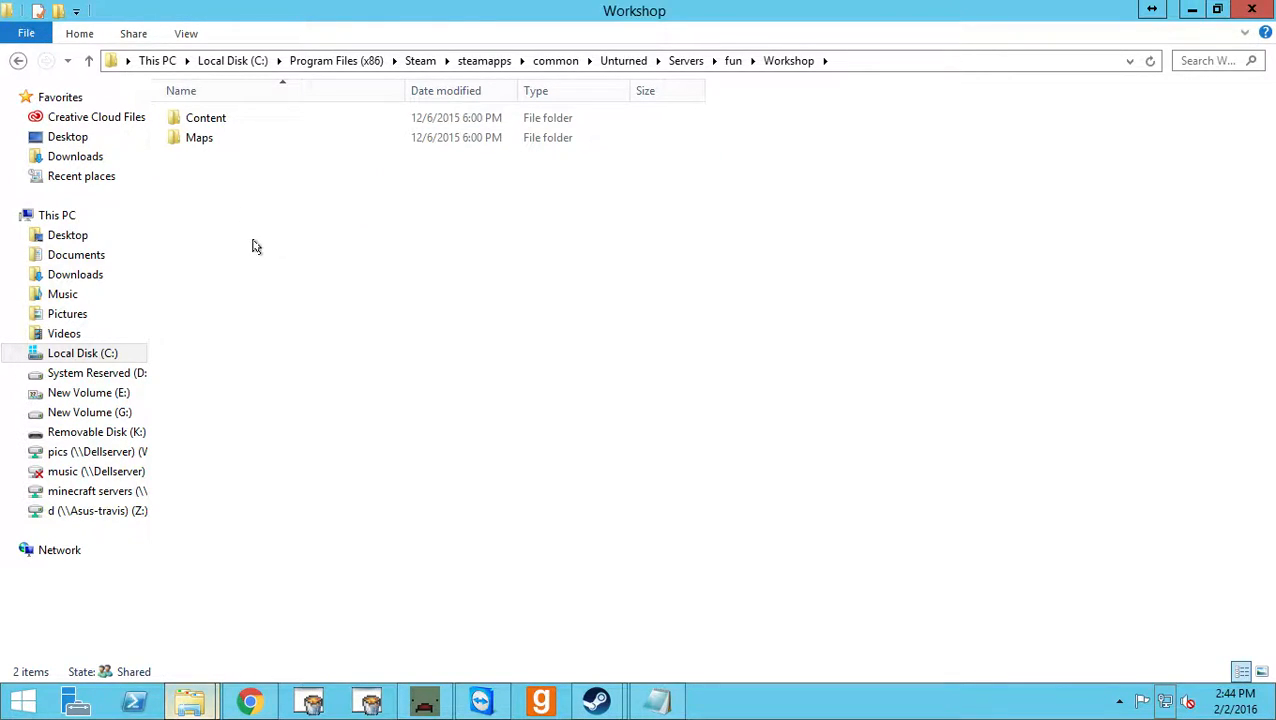
left_click(220, 137)
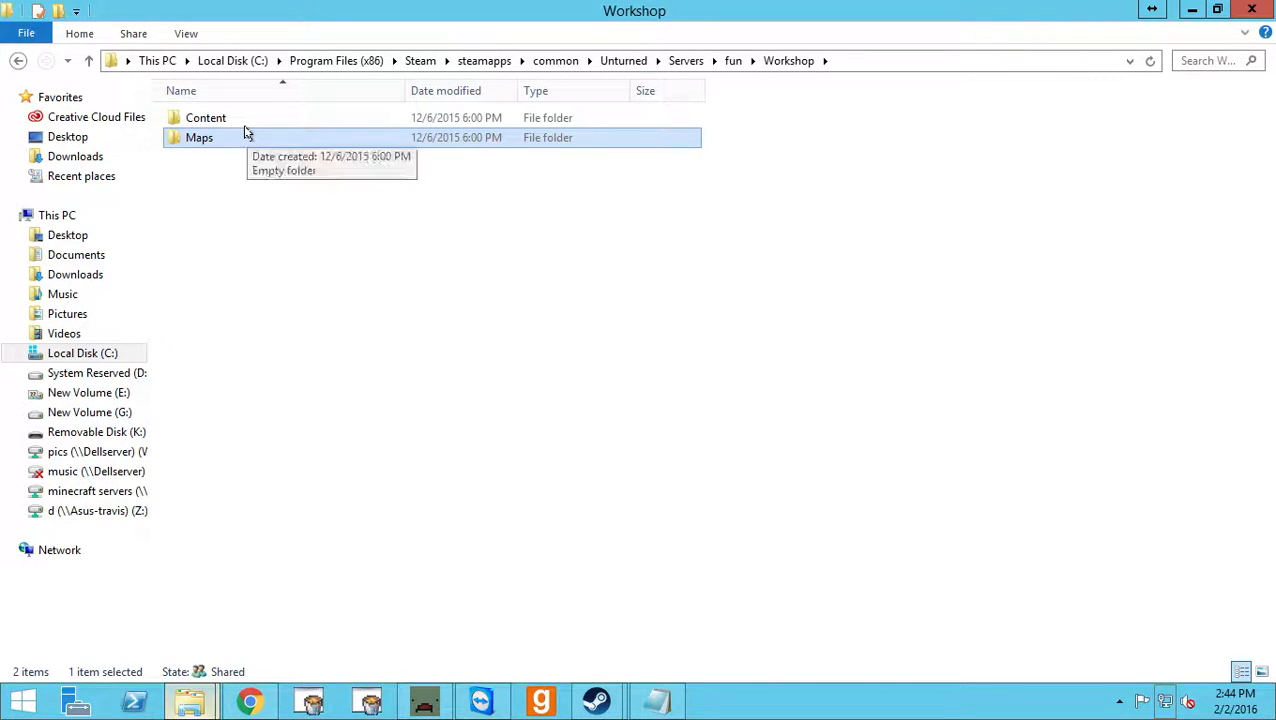
double_click(223, 118)
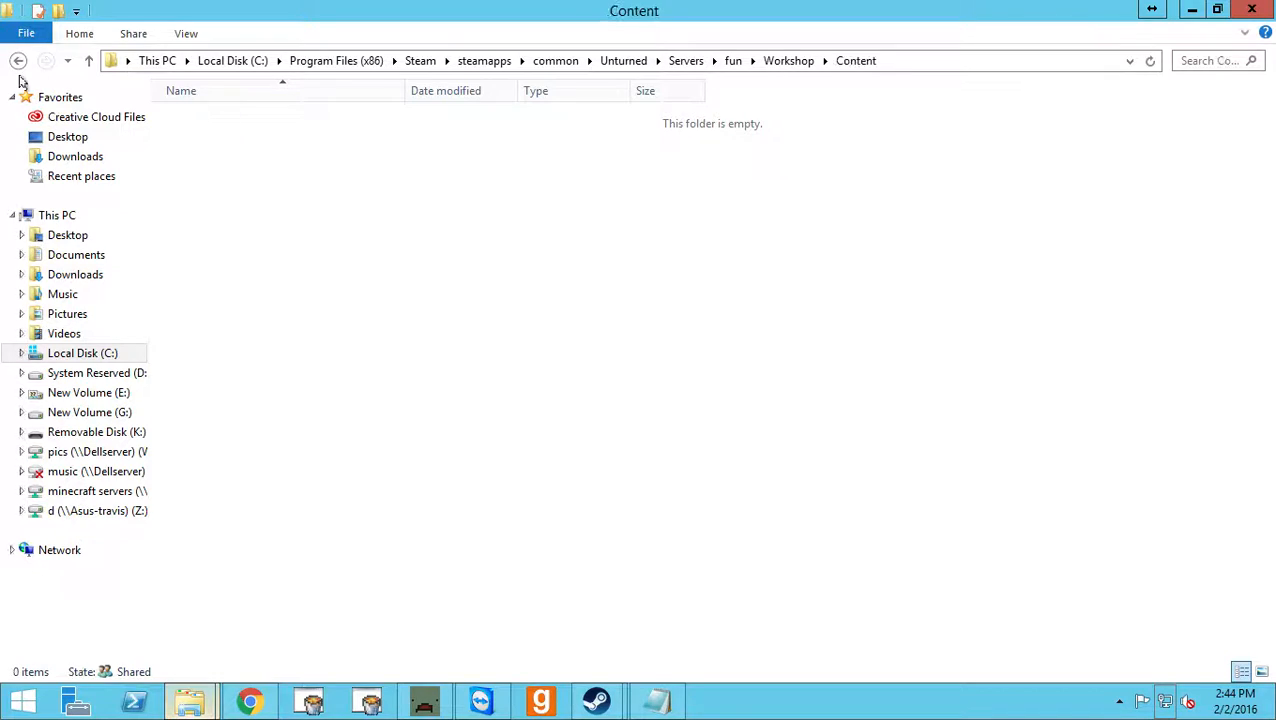
left_click(17, 60)
double_click(281, 130)
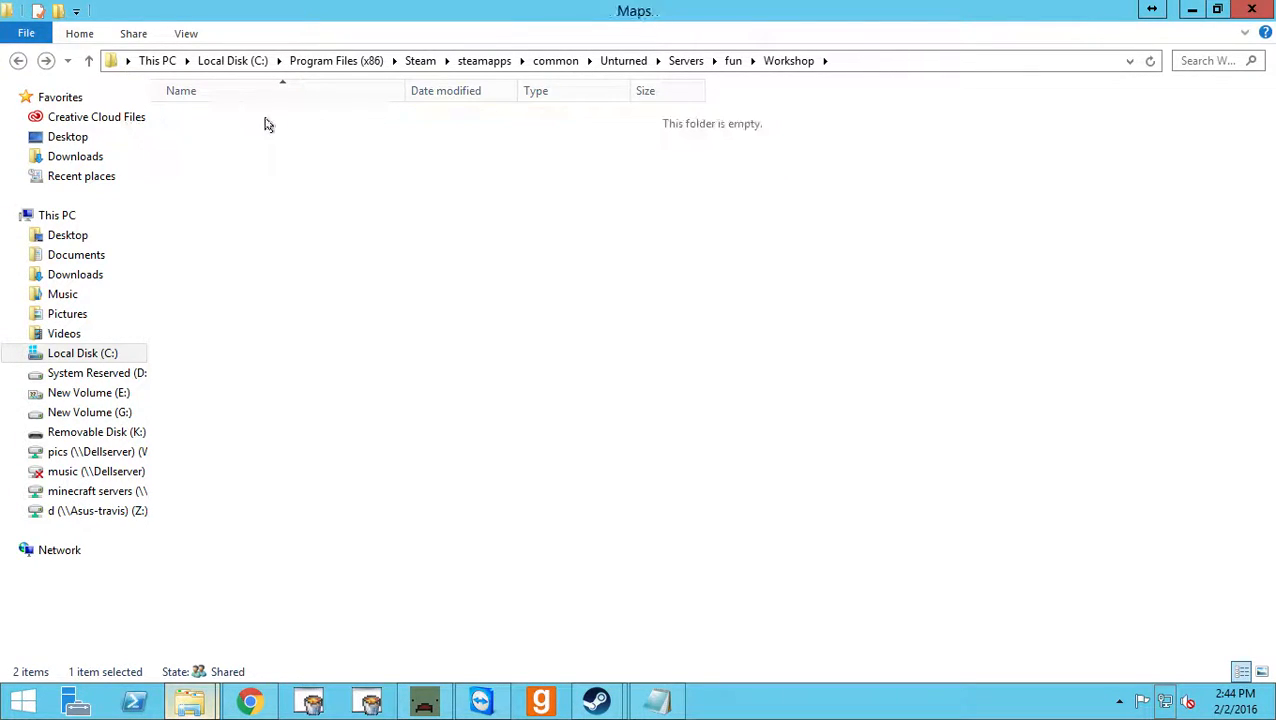
left_click(17, 60)
left_click(17, 60)
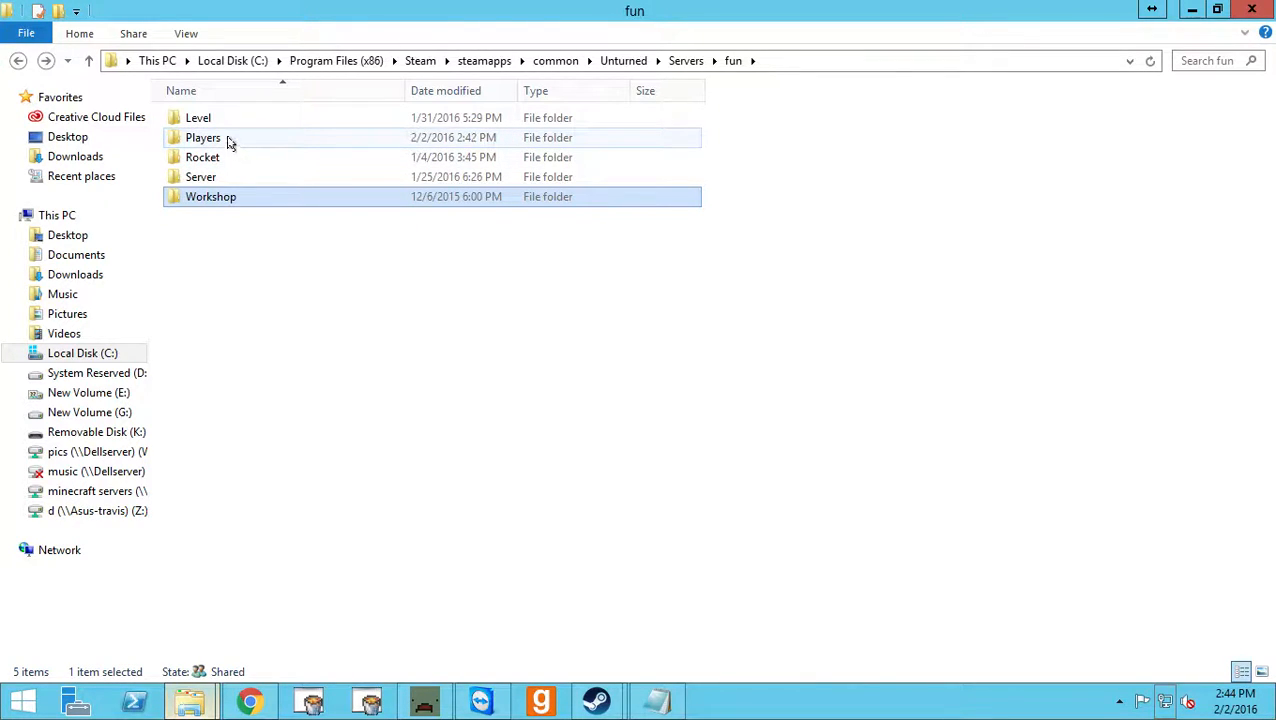
View the map folders in the fun server's Level folder and return to the main Unturned folder.
double_click(224, 119)
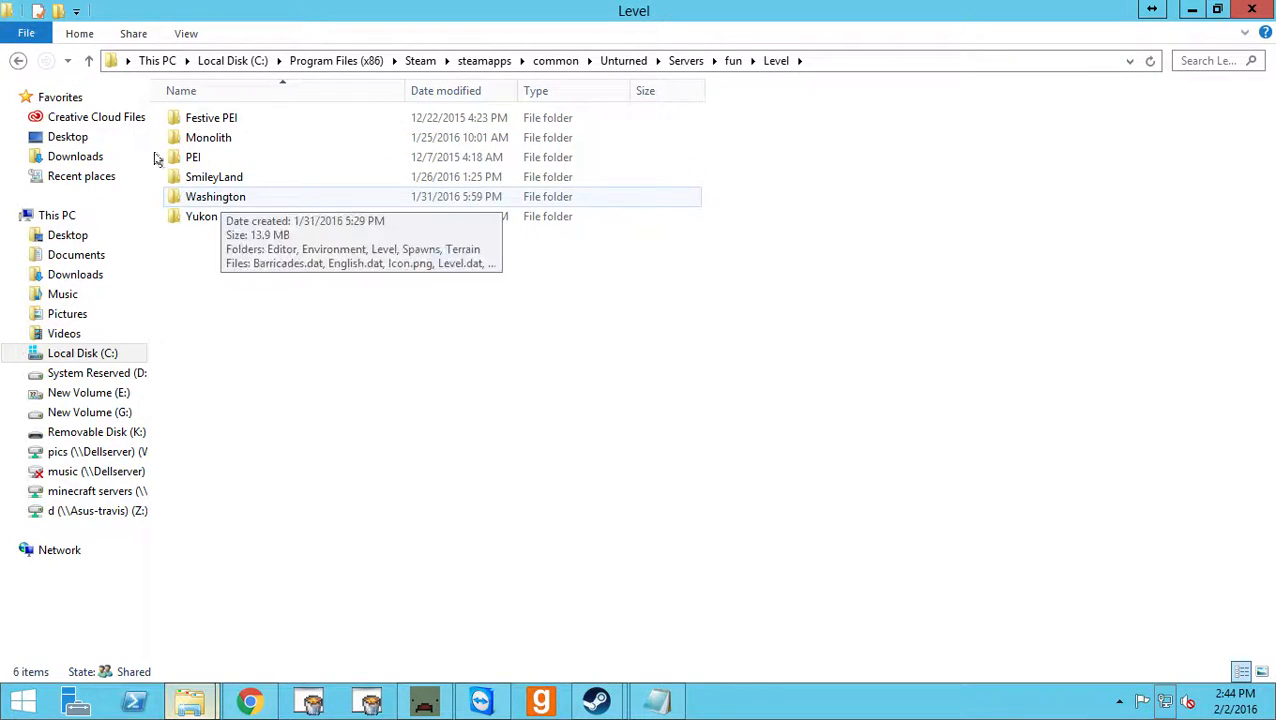
left_click(17, 62)
left_click(17, 62)
left_click(17, 62)
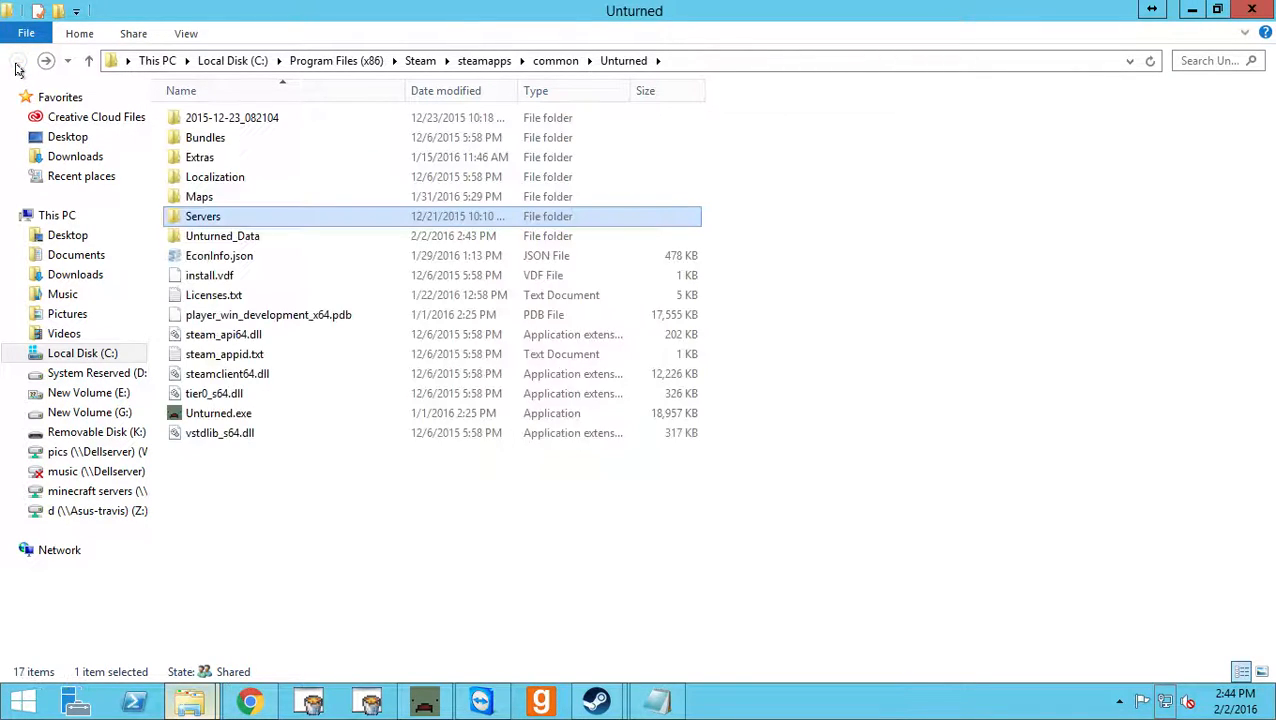
Open the Bundles folder of the Unturned installation, look over its subfolders, and select Level.
double_click(224, 140)
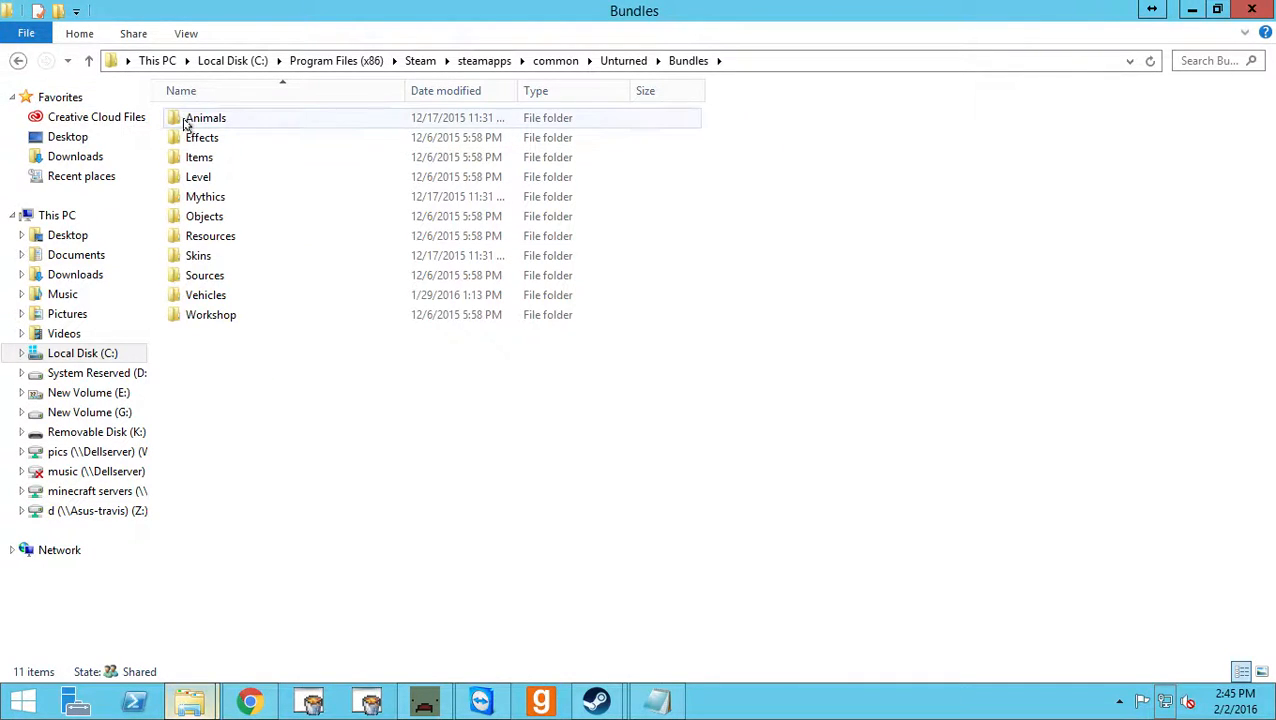
left_click_drag(276, 357, 222, 183)
left_click(222, 181)
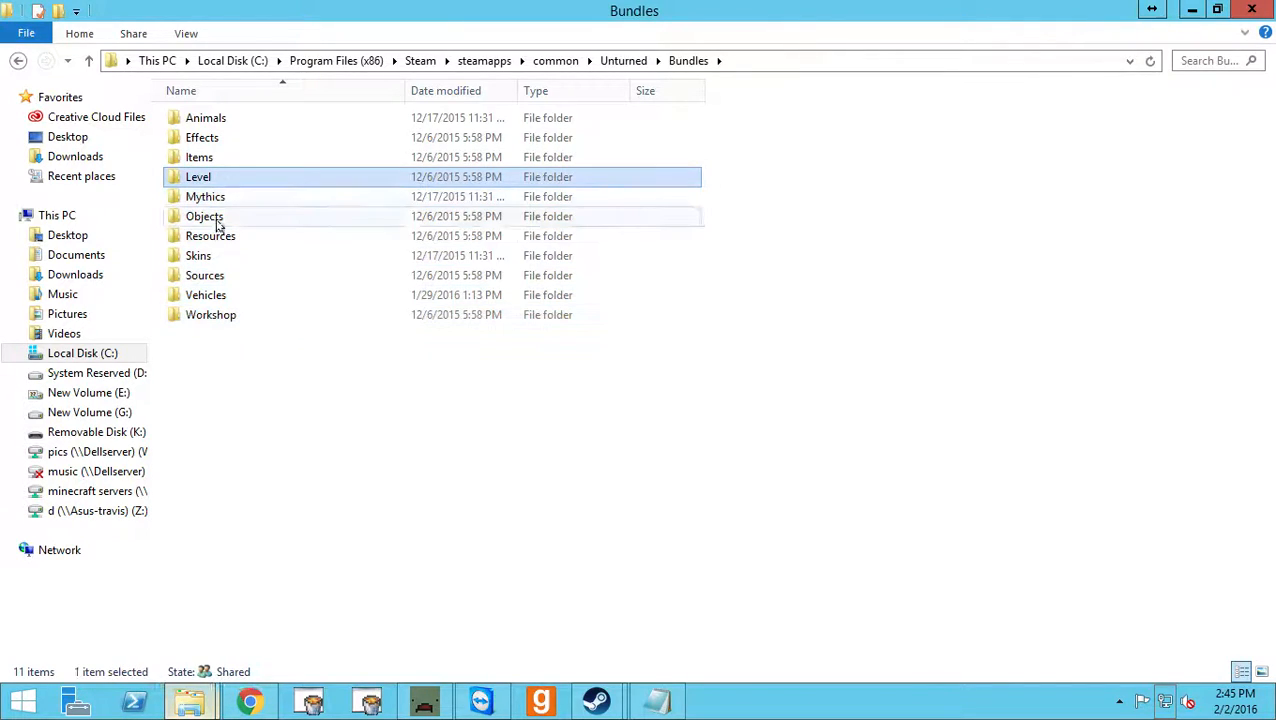
View the Effects folder inside Bundles, return to Bundles, and check the Skins folder.
left_click(218, 224)
double_click(233, 136)
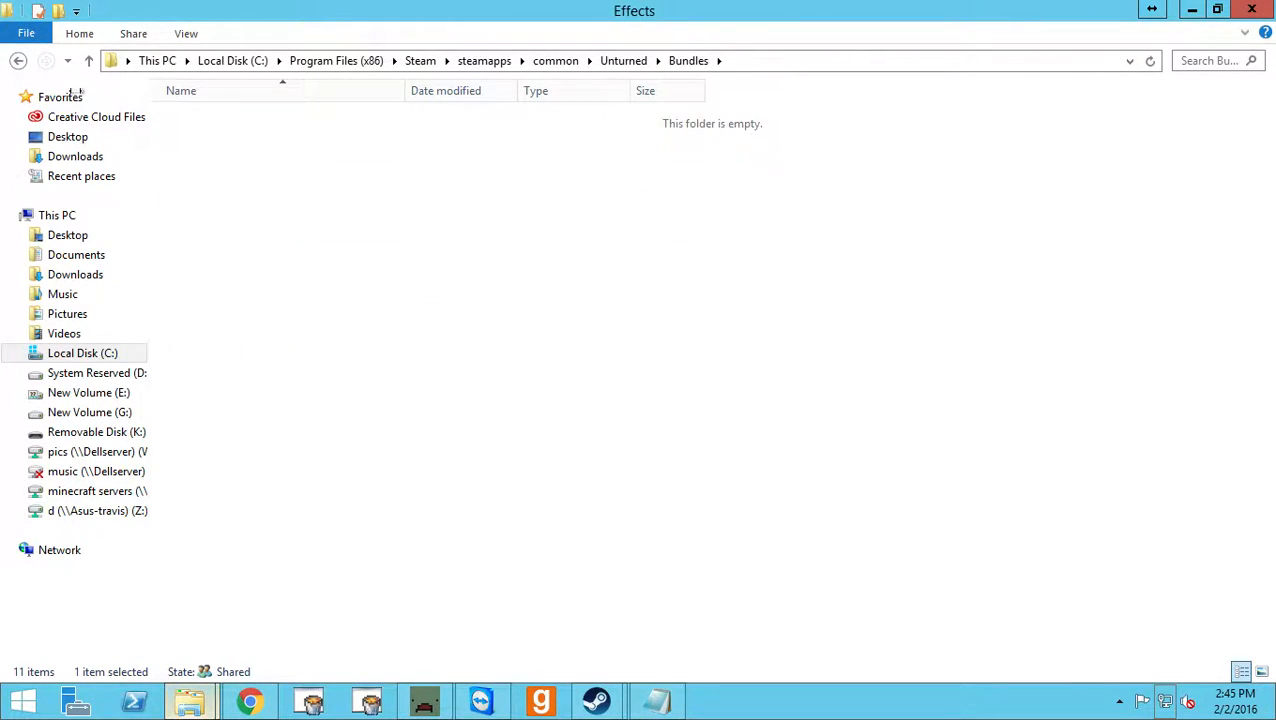
left_click(18, 60)
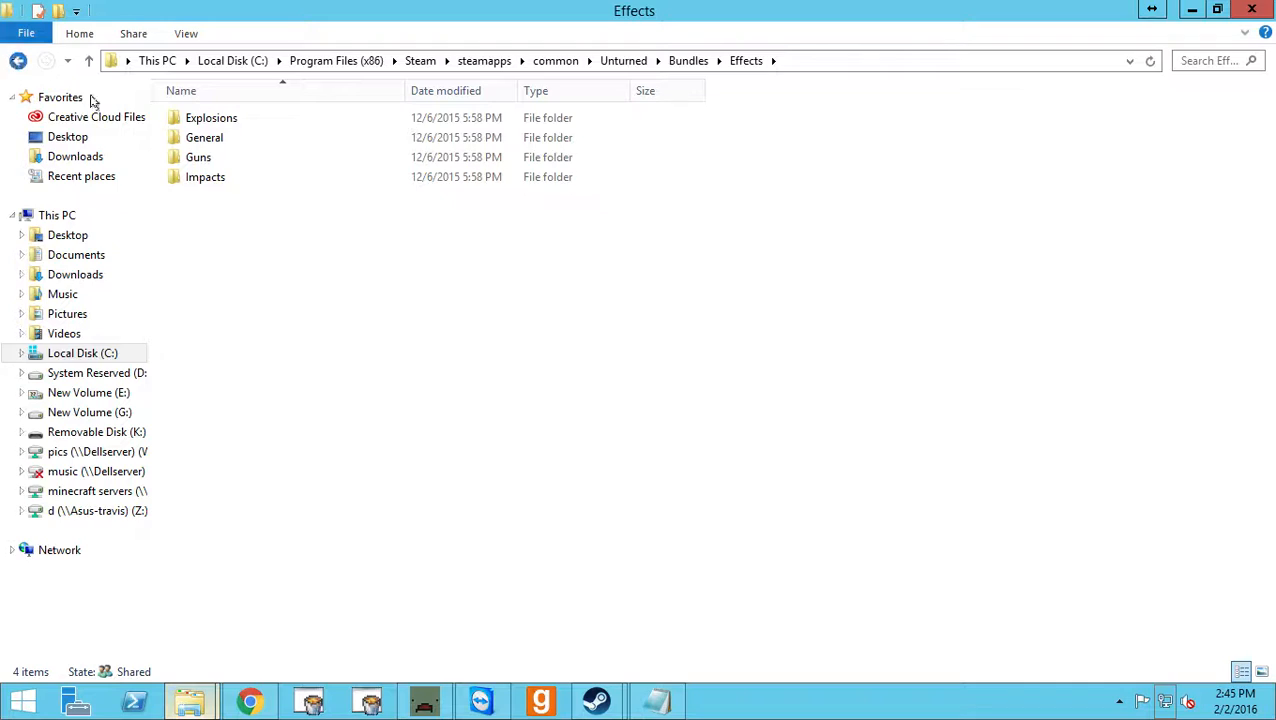
double_click(266, 258)
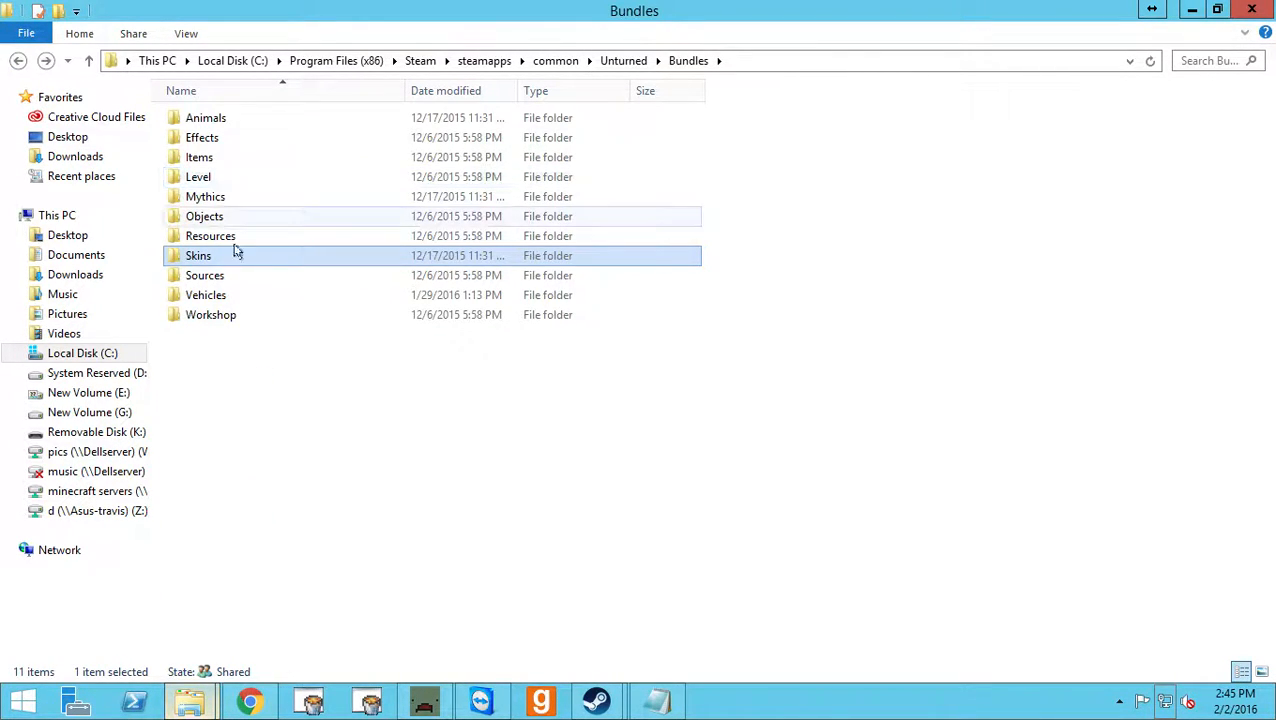
Open the Vehicles folder in Bundles, look through its vehicle folders, and open Jetski_Blue.
left_click(226, 279)
double_click(224, 296)
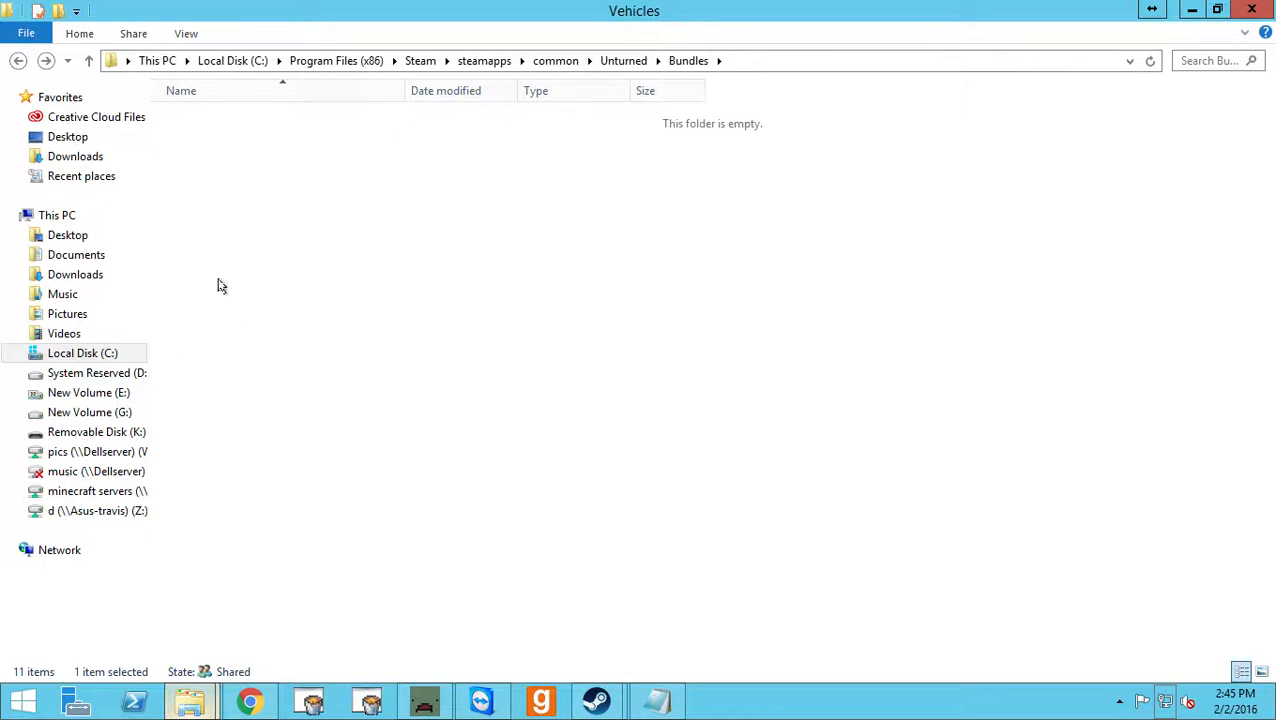
scroll(271, 302, "down", 4)
double_click(253, 317)
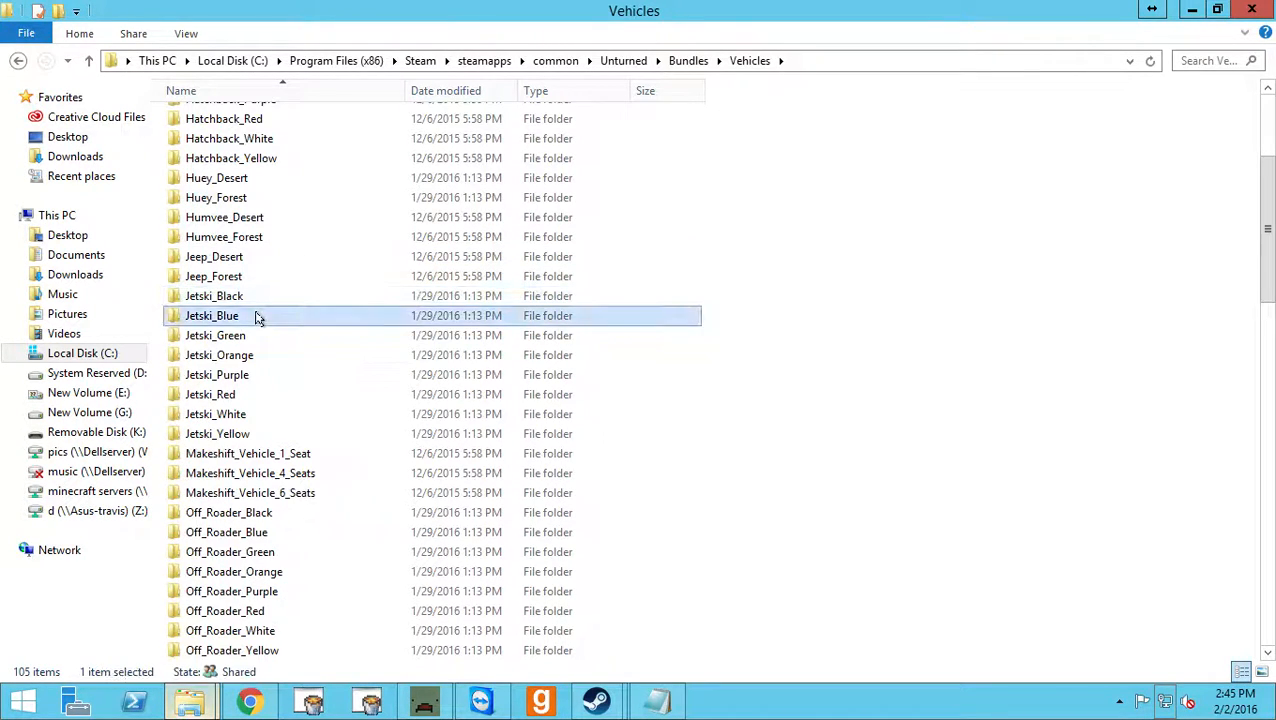
Open Jetski_Blue.dat, highlight the vehicle ID number in its text, and close the file.
left_click(244, 143)
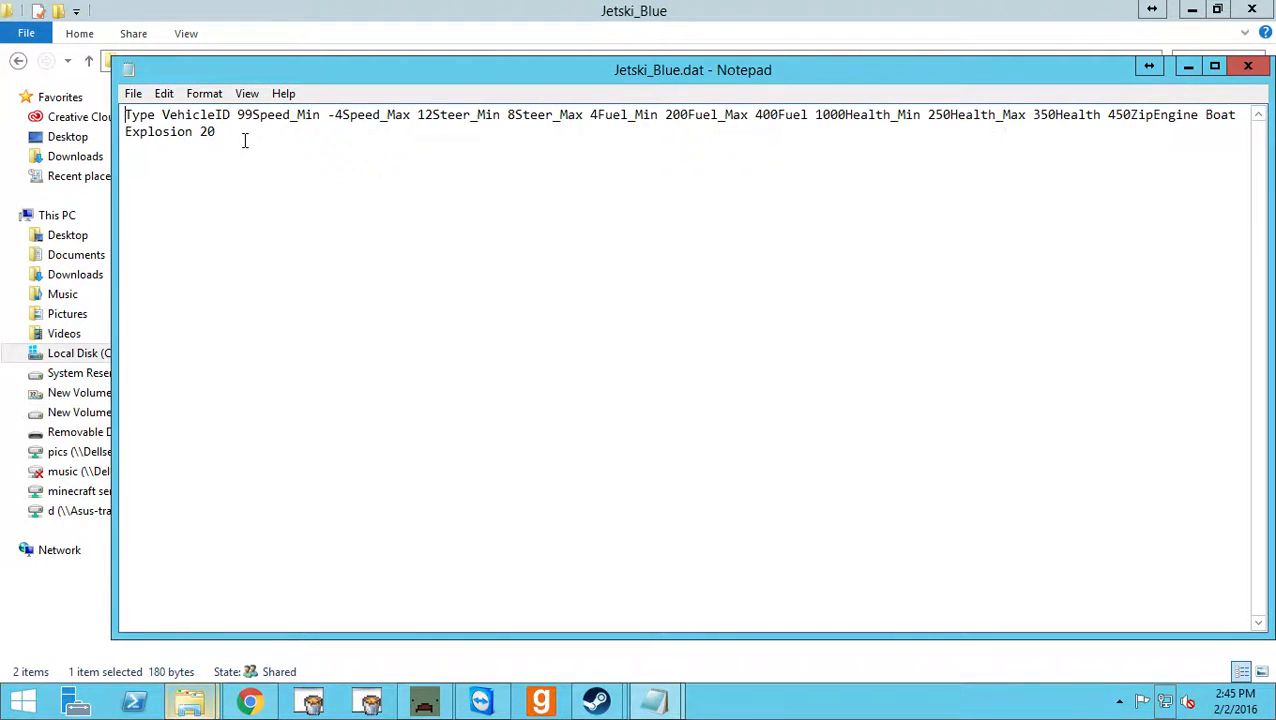
left_click_drag(237, 115, 245, 115)
left_click(1248, 66)
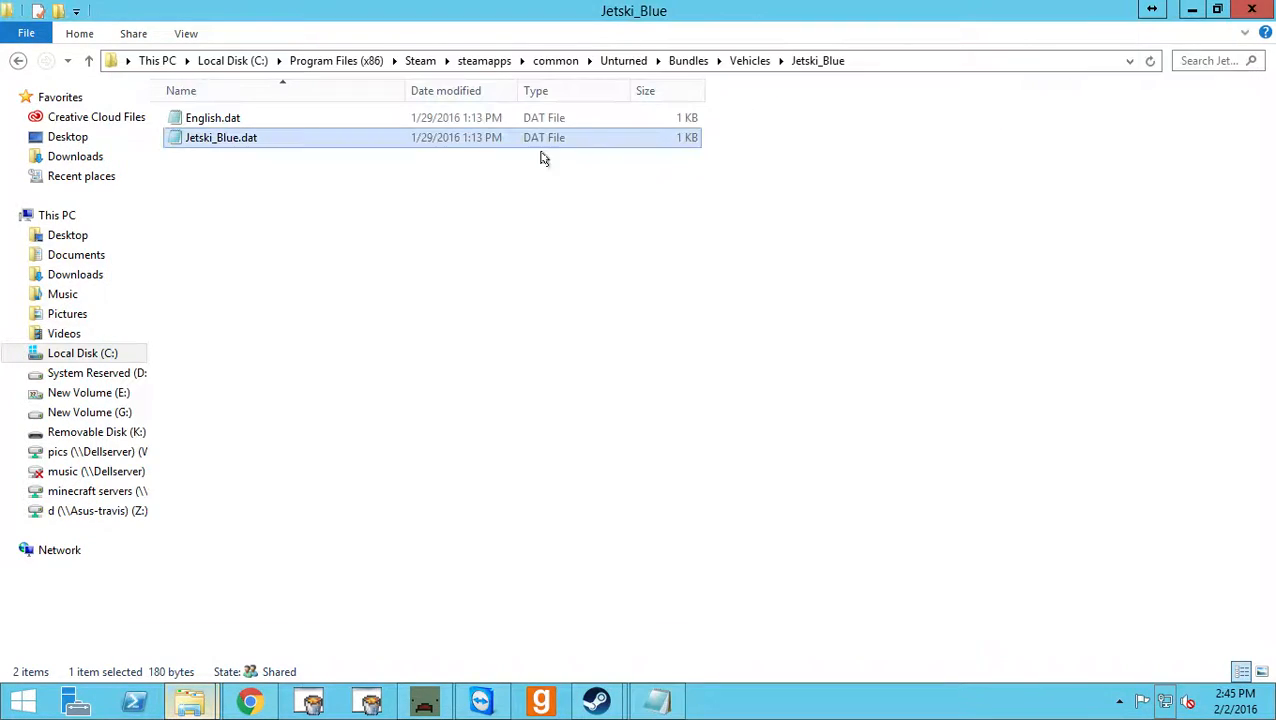
left_click(308, 199)
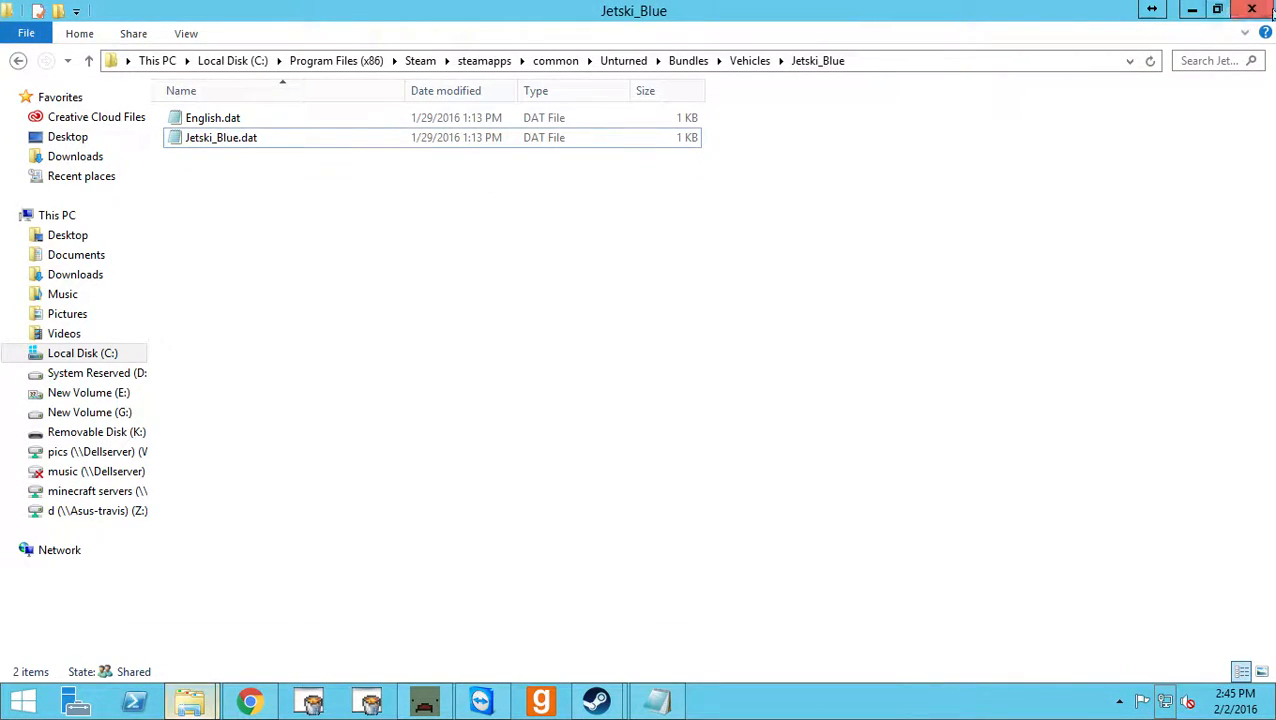
Reopen Jetski_Blue.dat to examine its Speed_Max value, then close the file and its folder window.
double_click(348, 138)
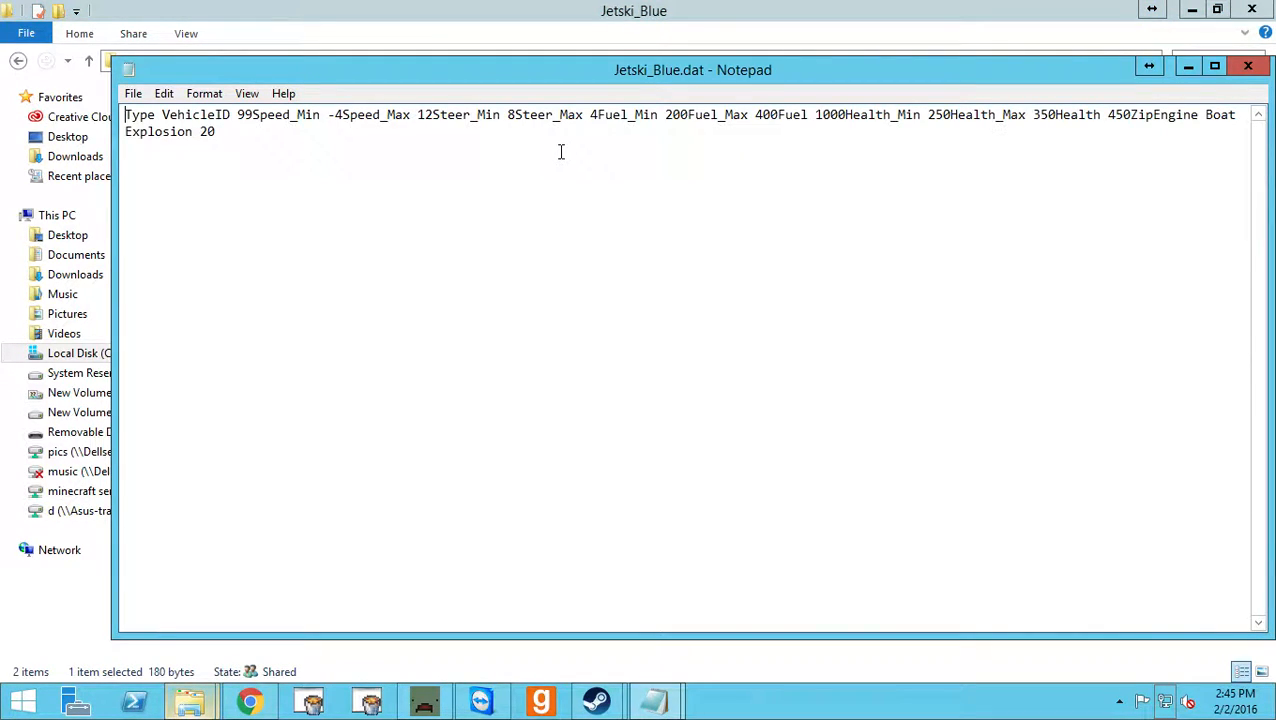
left_click(422, 116)
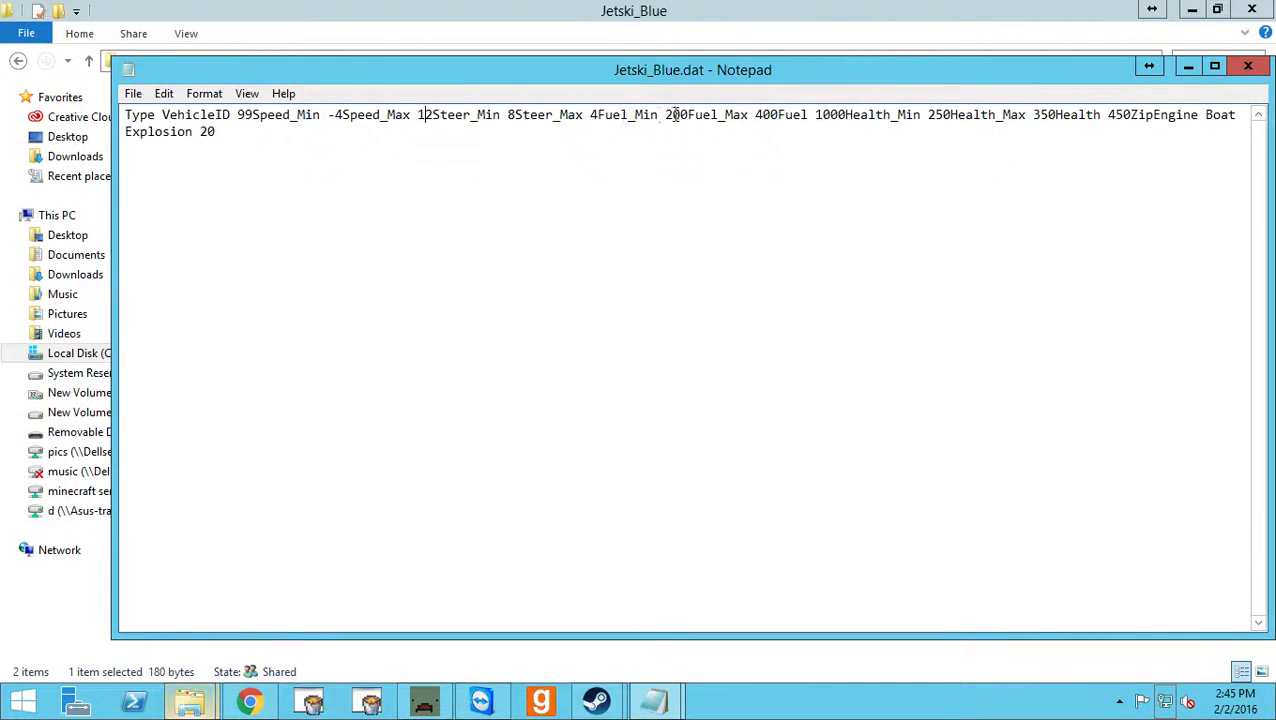
left_click(1245, 68)
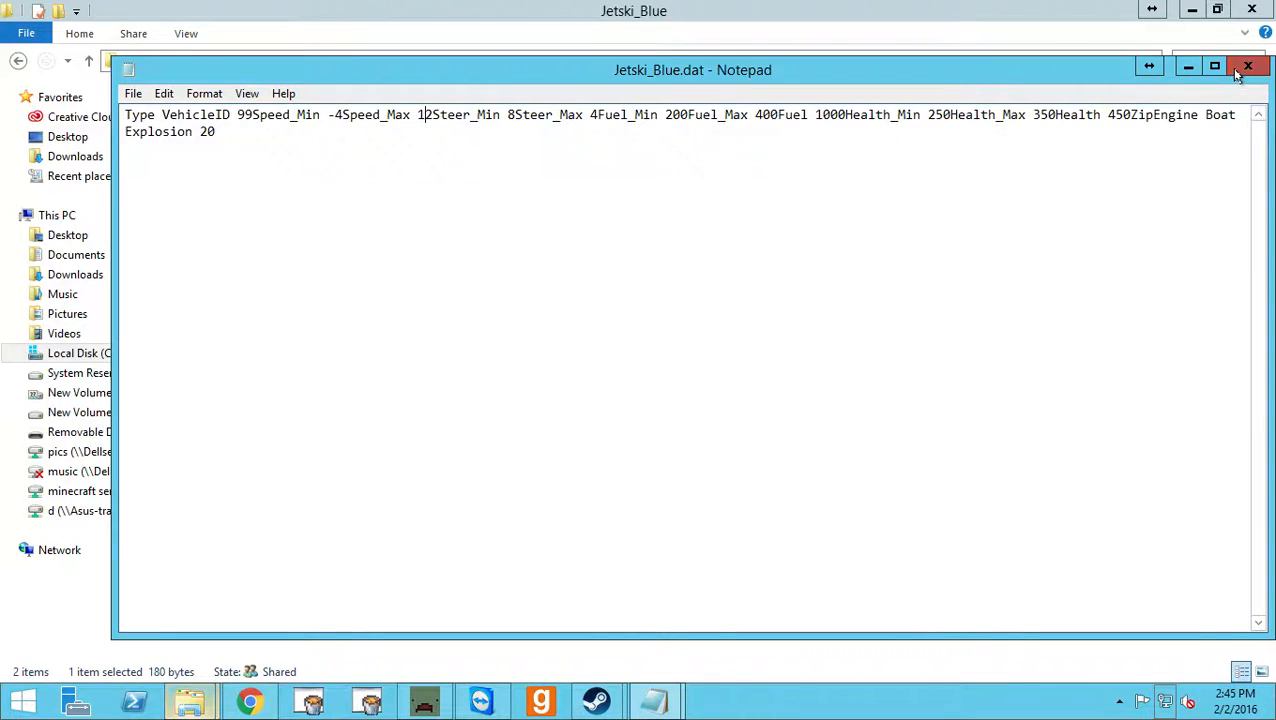
left_click(1243, 14)
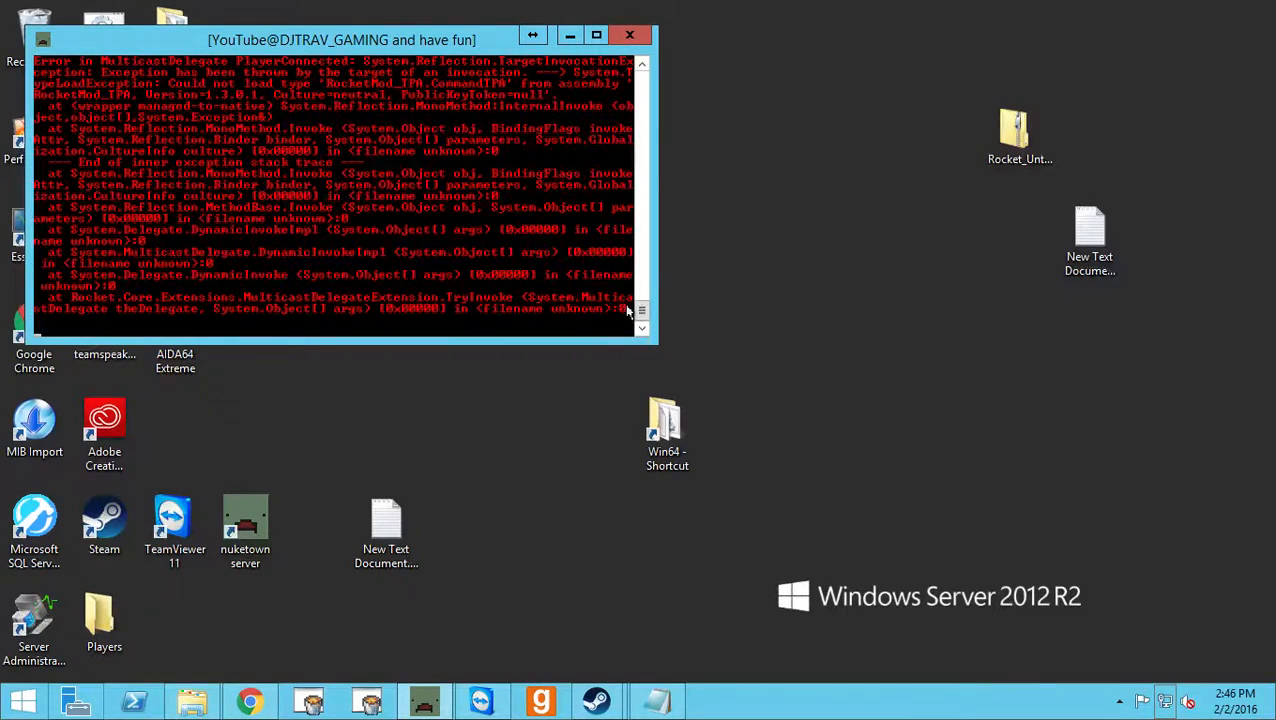
Switch to Steam to check Unturned's recent news in the library, then minimize Steam.
left_click(490, 489)
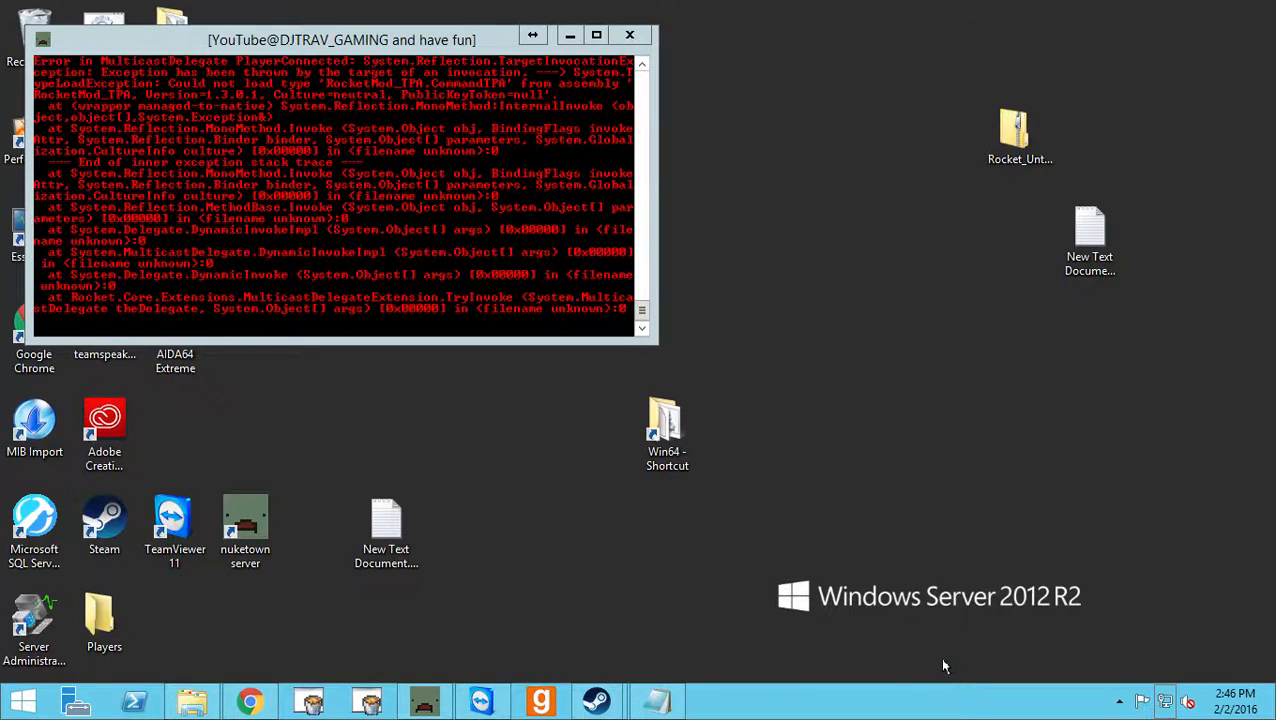
mouse_move(597, 700)
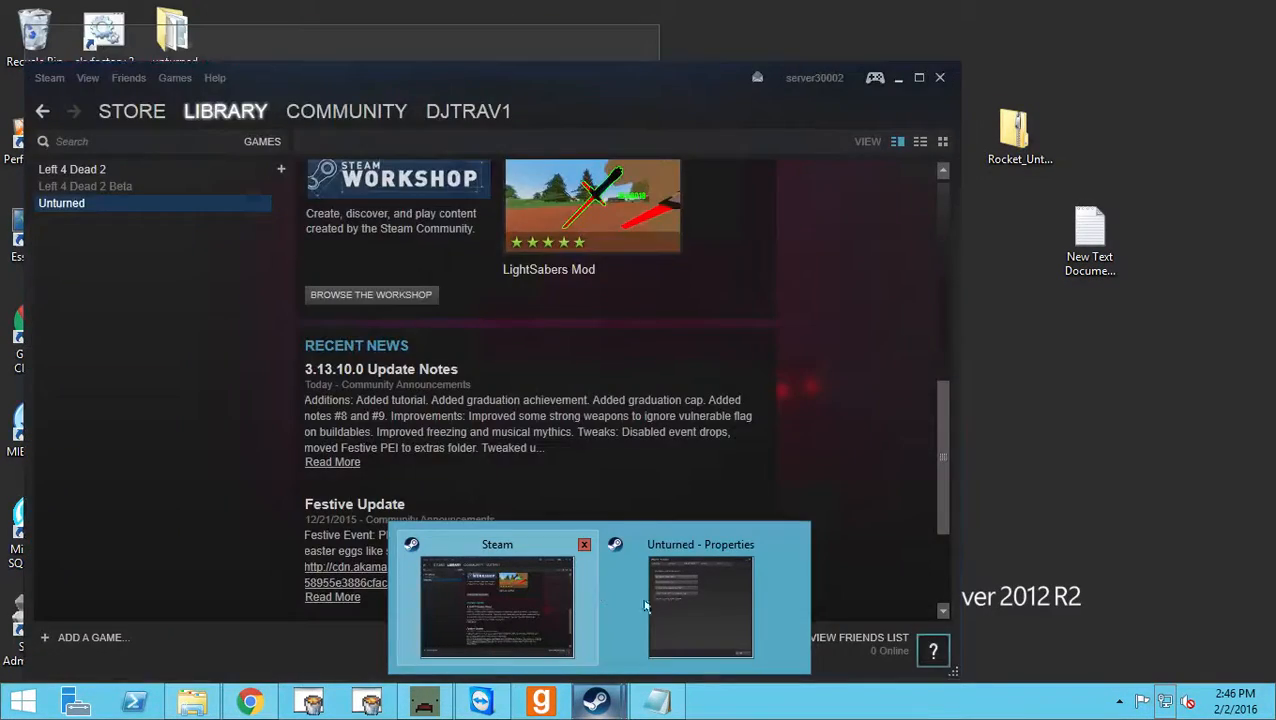
mouse_move(720, 618)
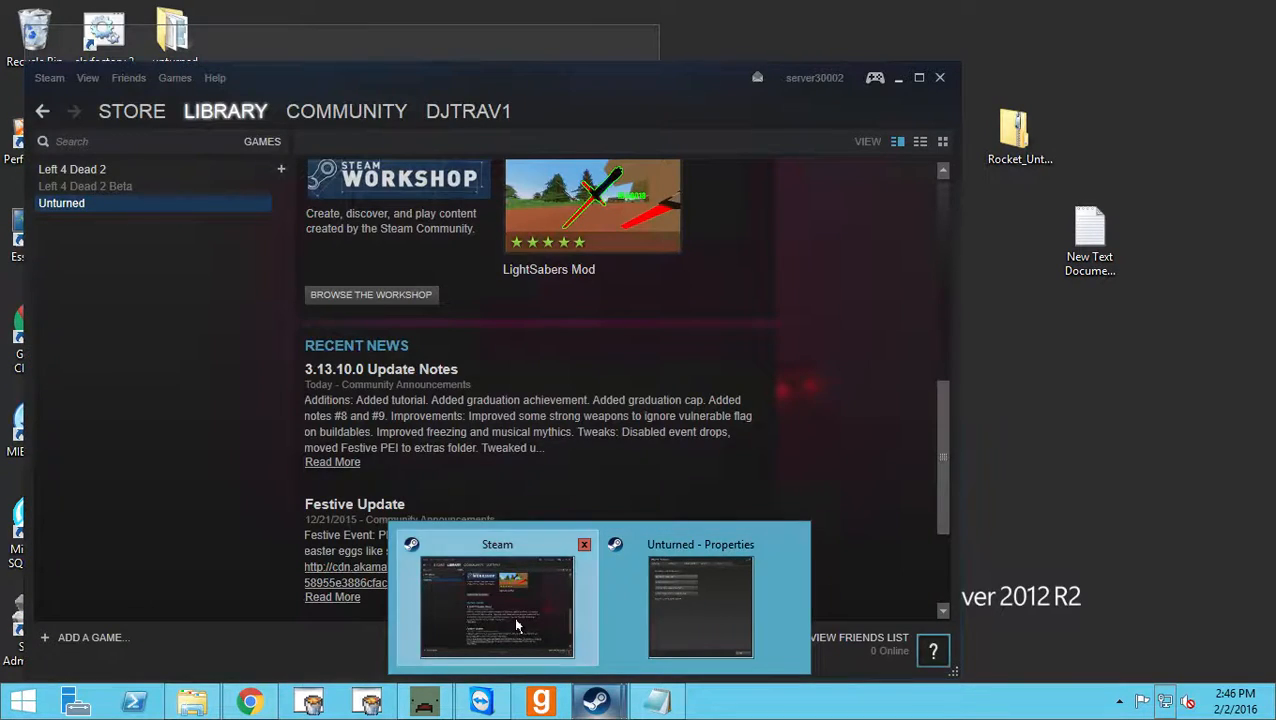
left_click(513, 616)
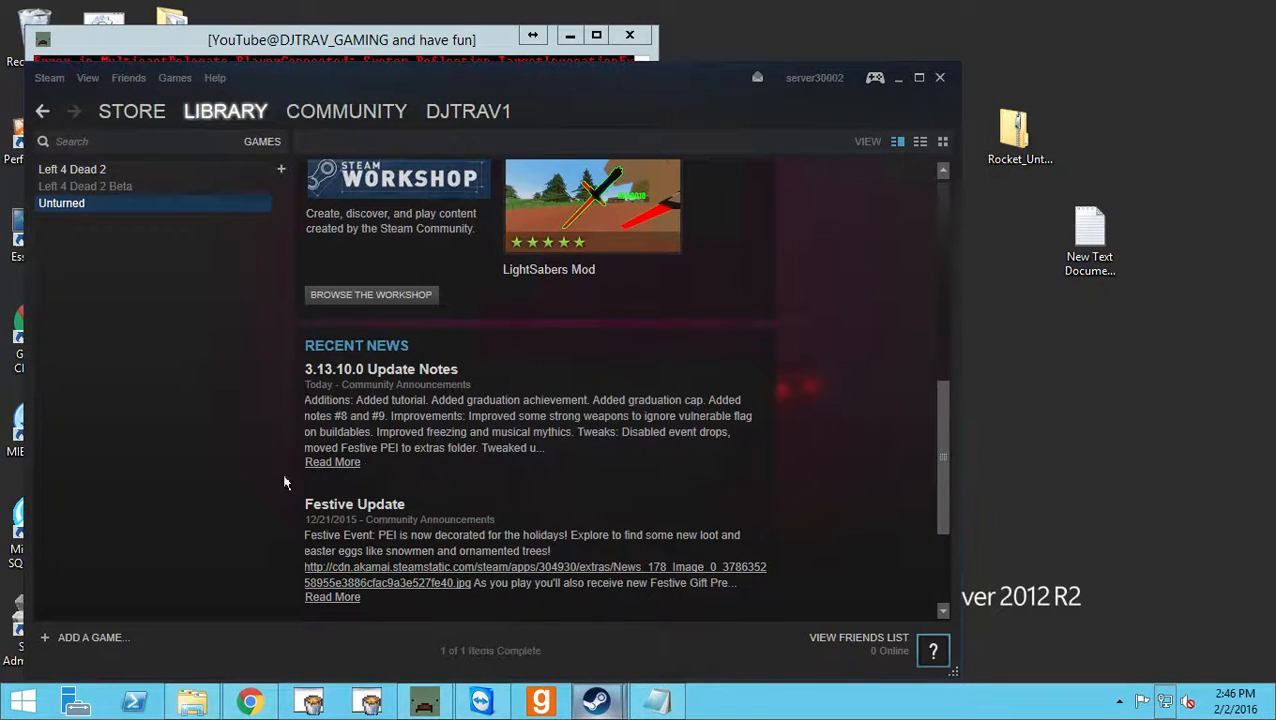
left_click(898, 78)
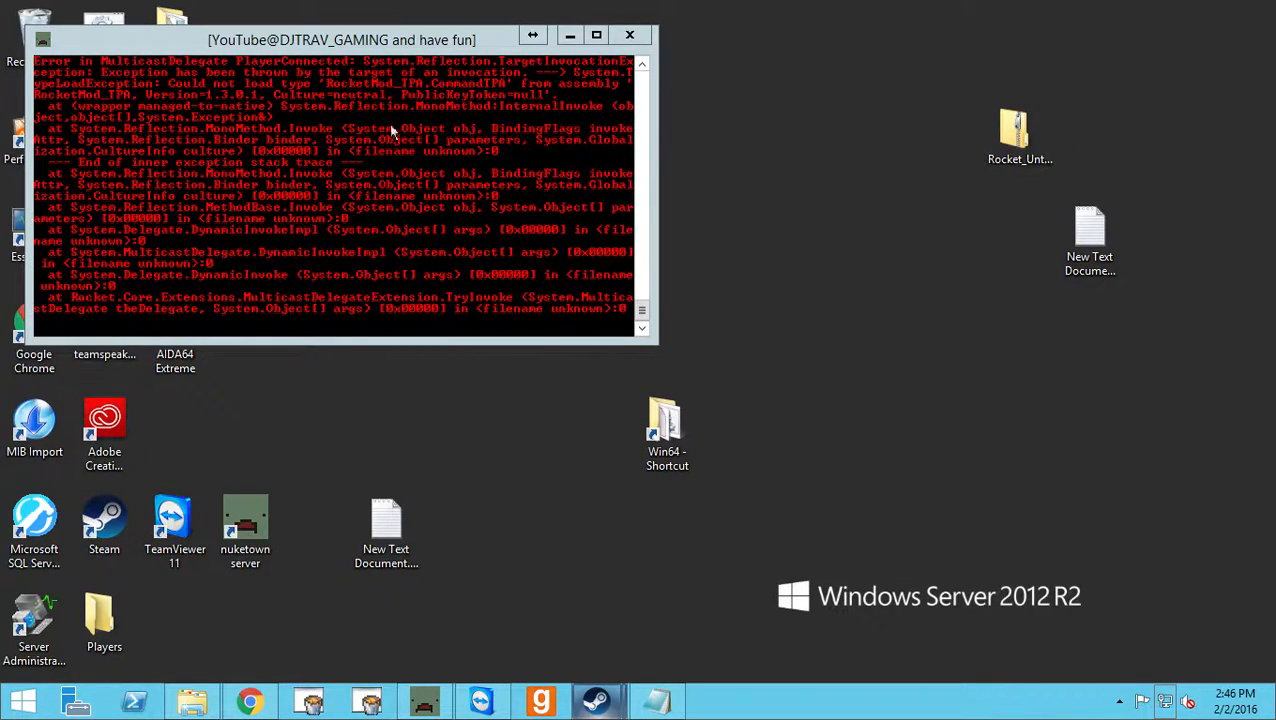
Move the running server's console window toward the middle of the desktop, clear of the shortcut icons.
left_click_drag(334, 44, 372, 40)
left_click_drag(428, 97, 628, 73)
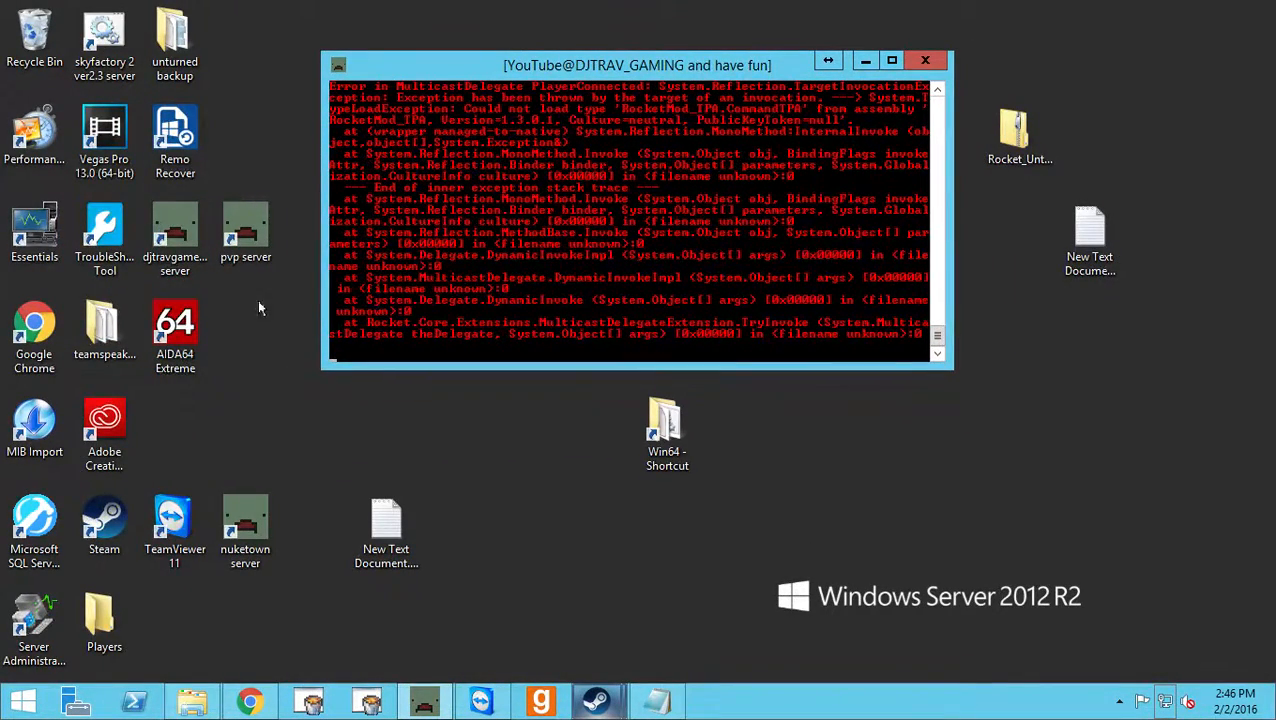
left_click(251, 340)
right_click(251, 340)
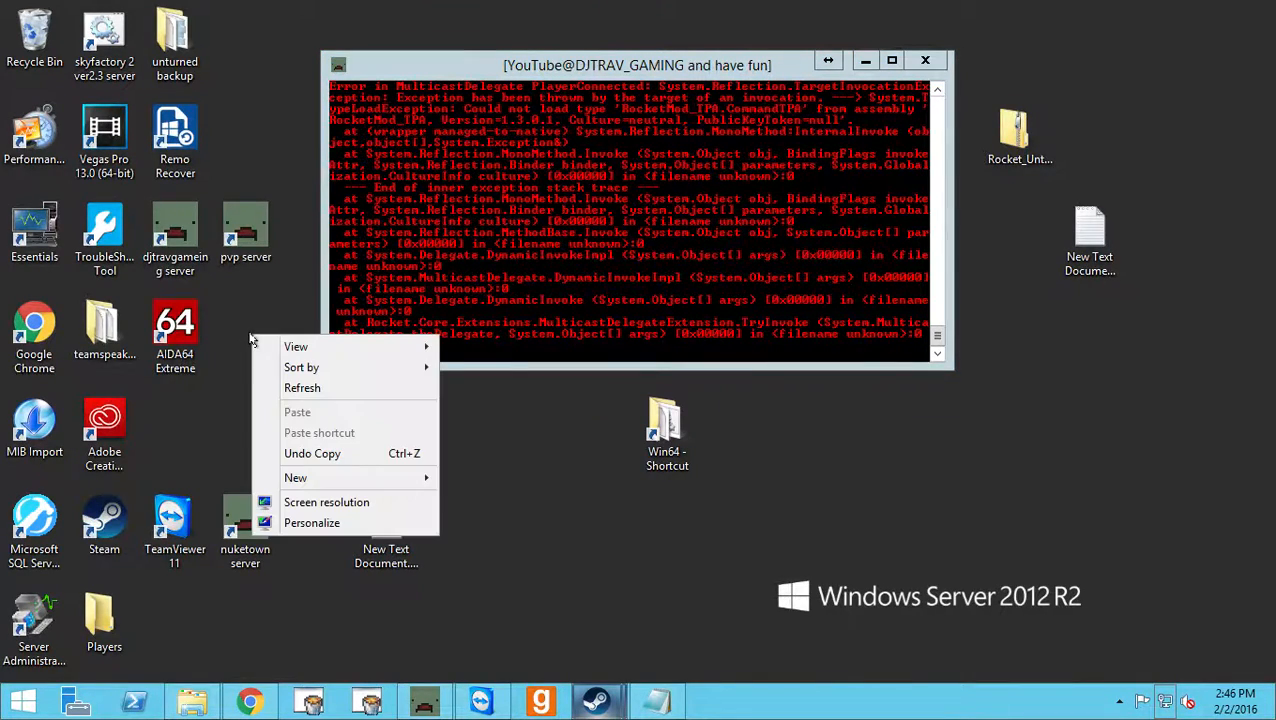
left_click(296, 127)
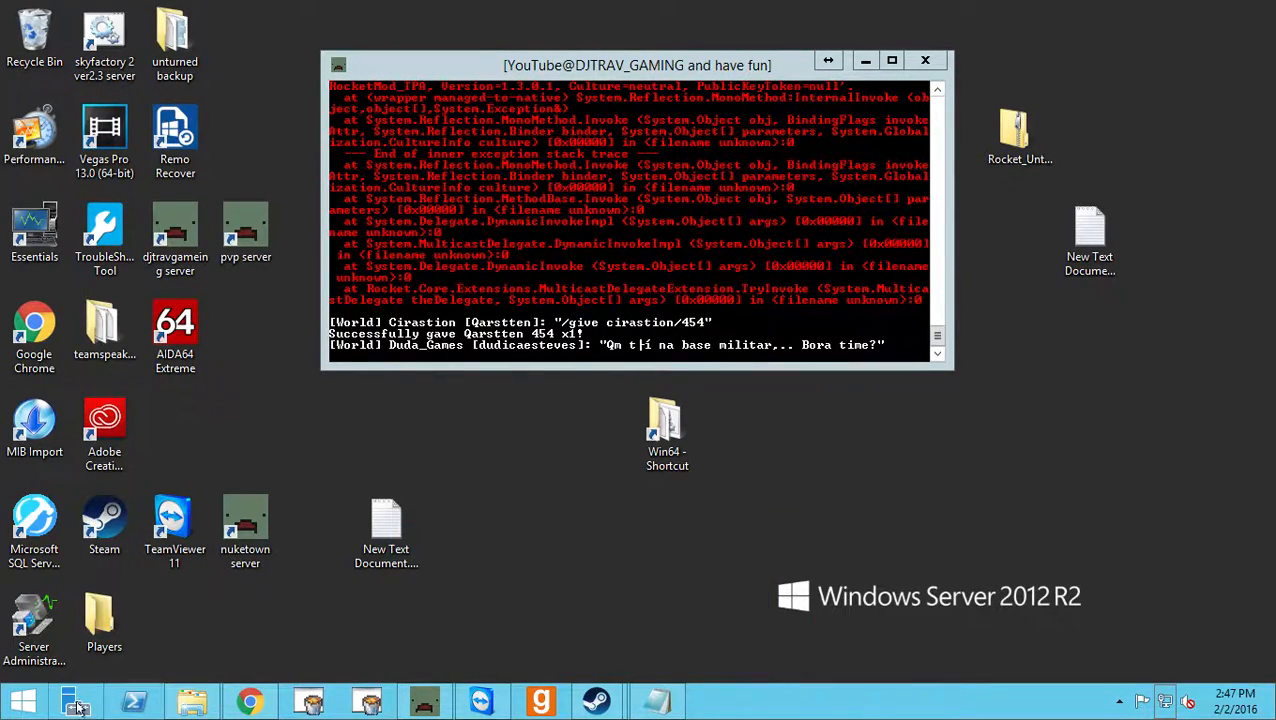
mouse_move(210, 712)
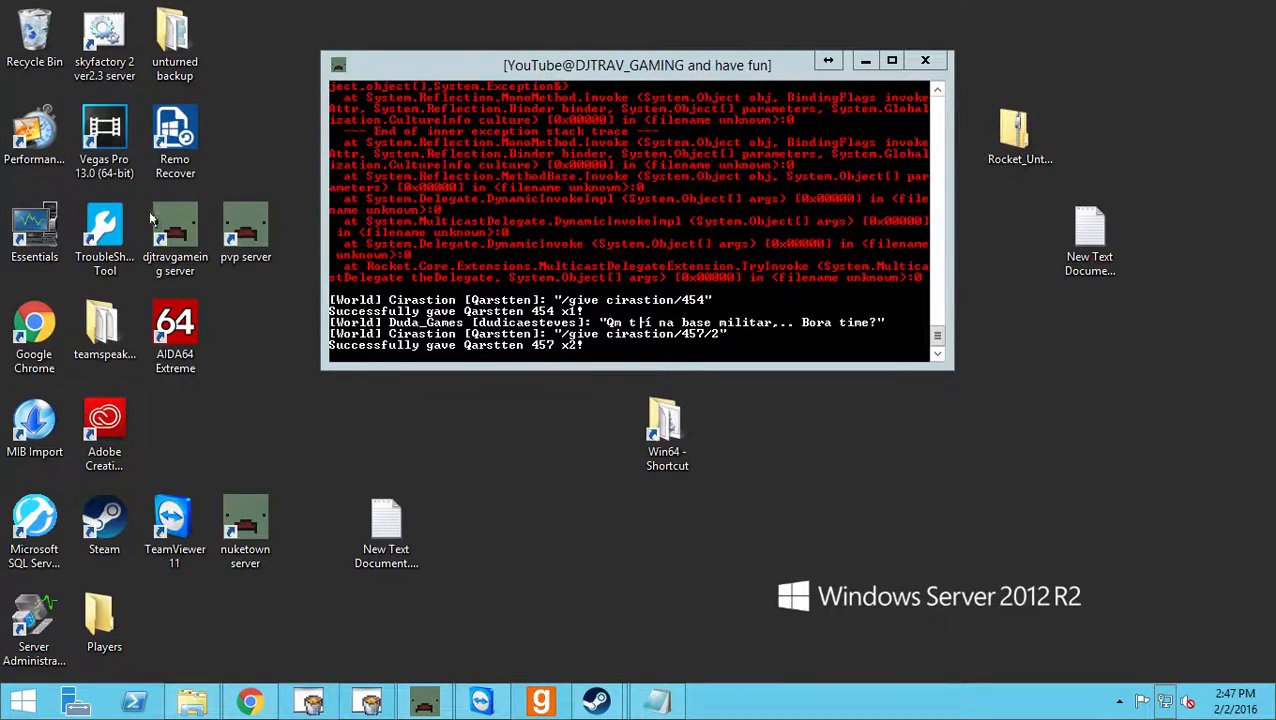
left_click(789, 247)
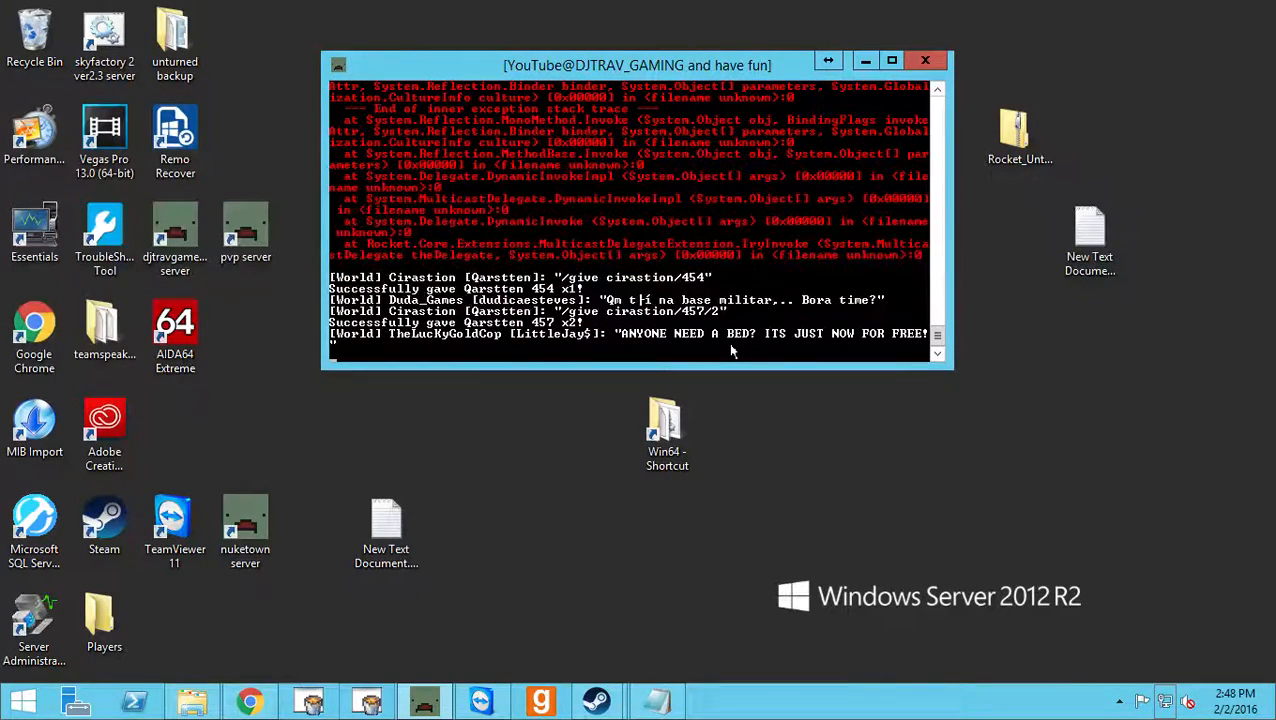
left_click(783, 440)
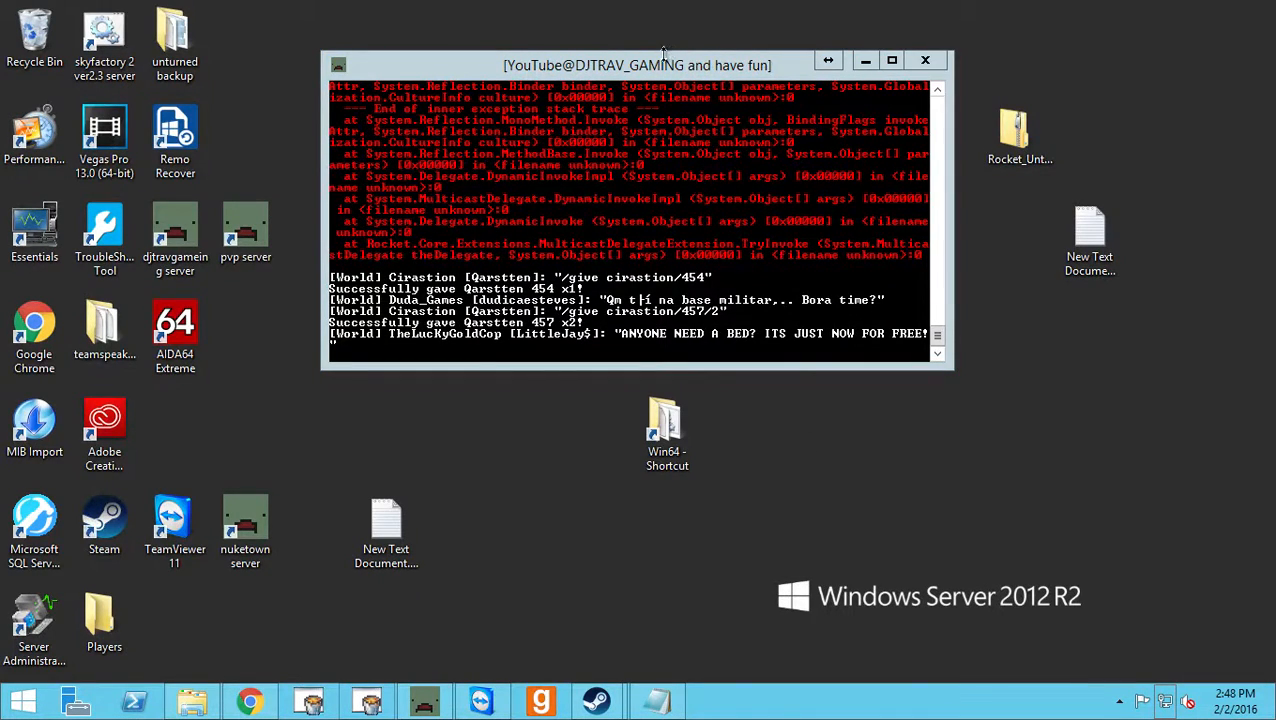
left_click_drag(662, 55, 666, 63)
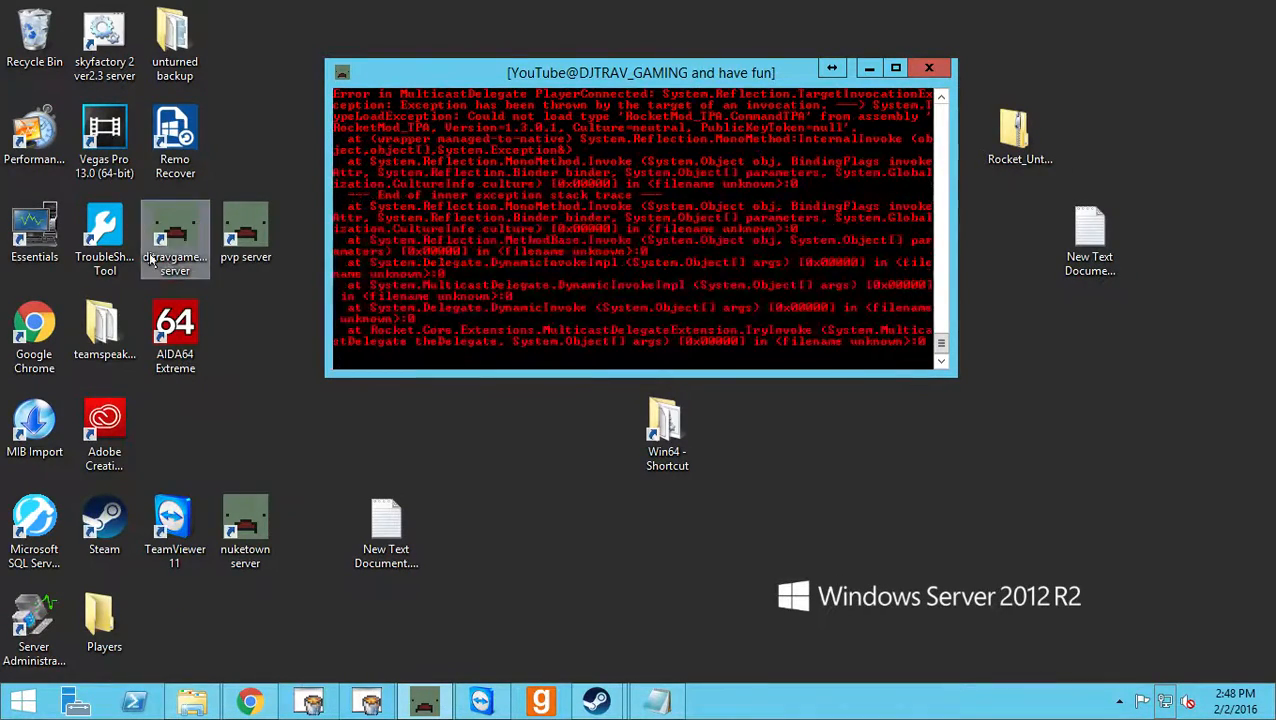
Open the file location of the djtravgaming server desktop shortcut and maximize the Unturned folder window.
right_click(177, 230)
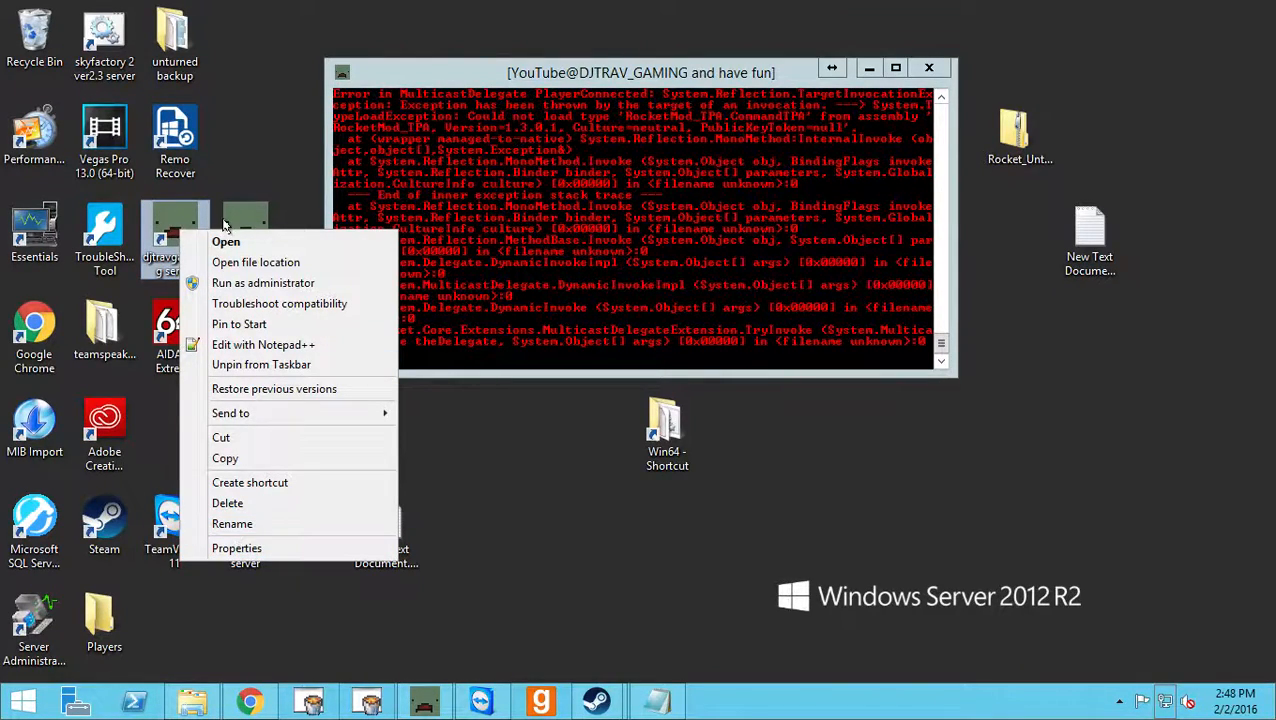
left_click(266, 265)
left_click_drag(330, 8, 400, 213)
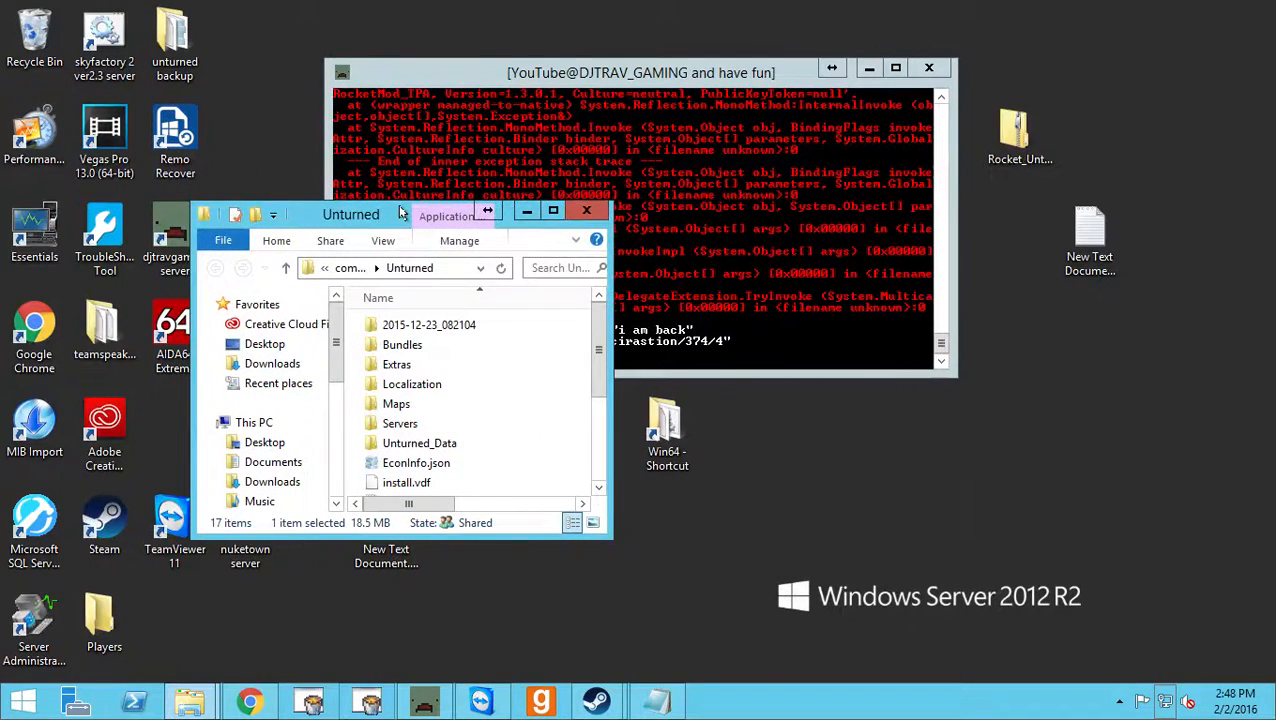
left_click_drag(400, 213, 513, 9)
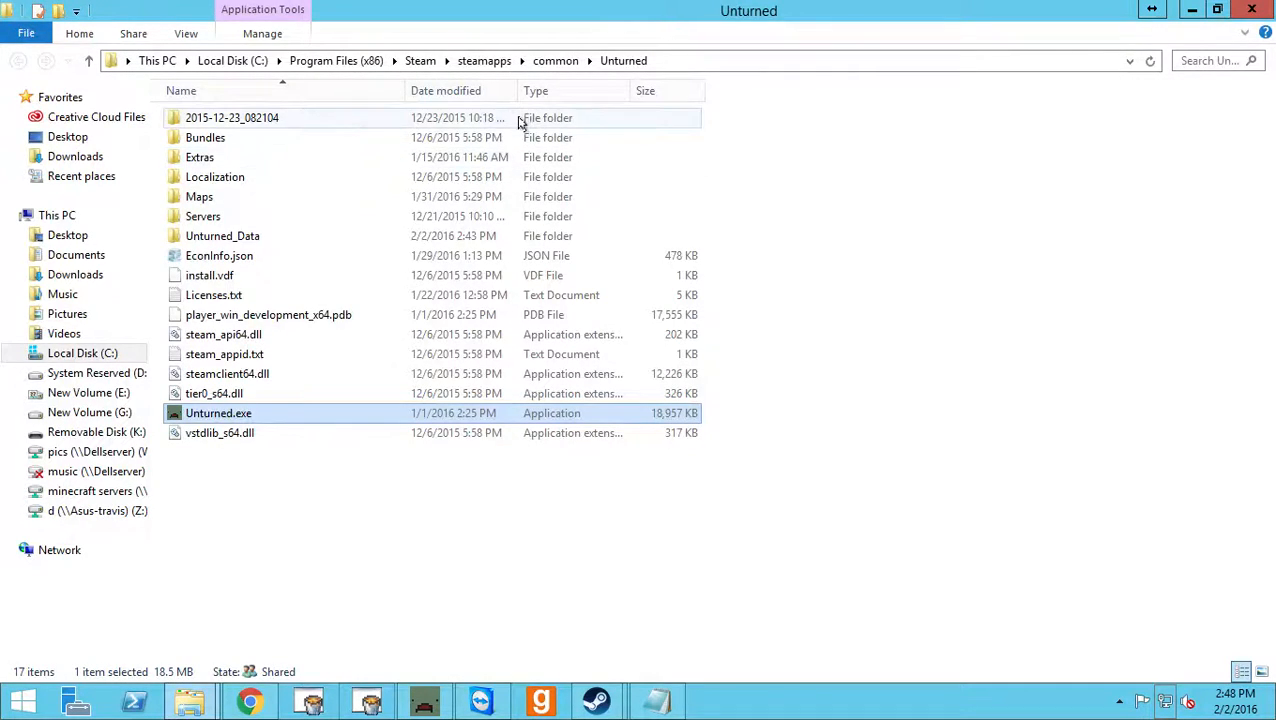
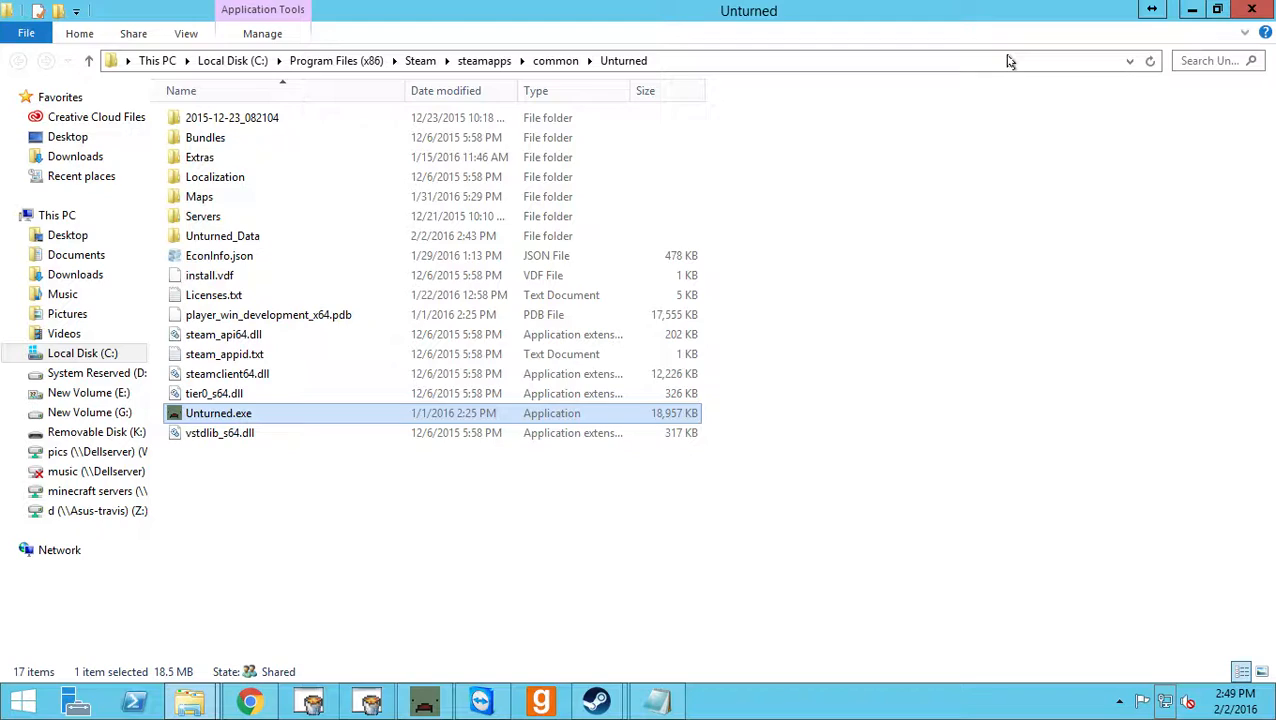
Look over the subfolders of the Unturned installation folder, including Bundles, Extras, Localization, Maps, Servers and Unturned_Data.
left_click(925, 186)
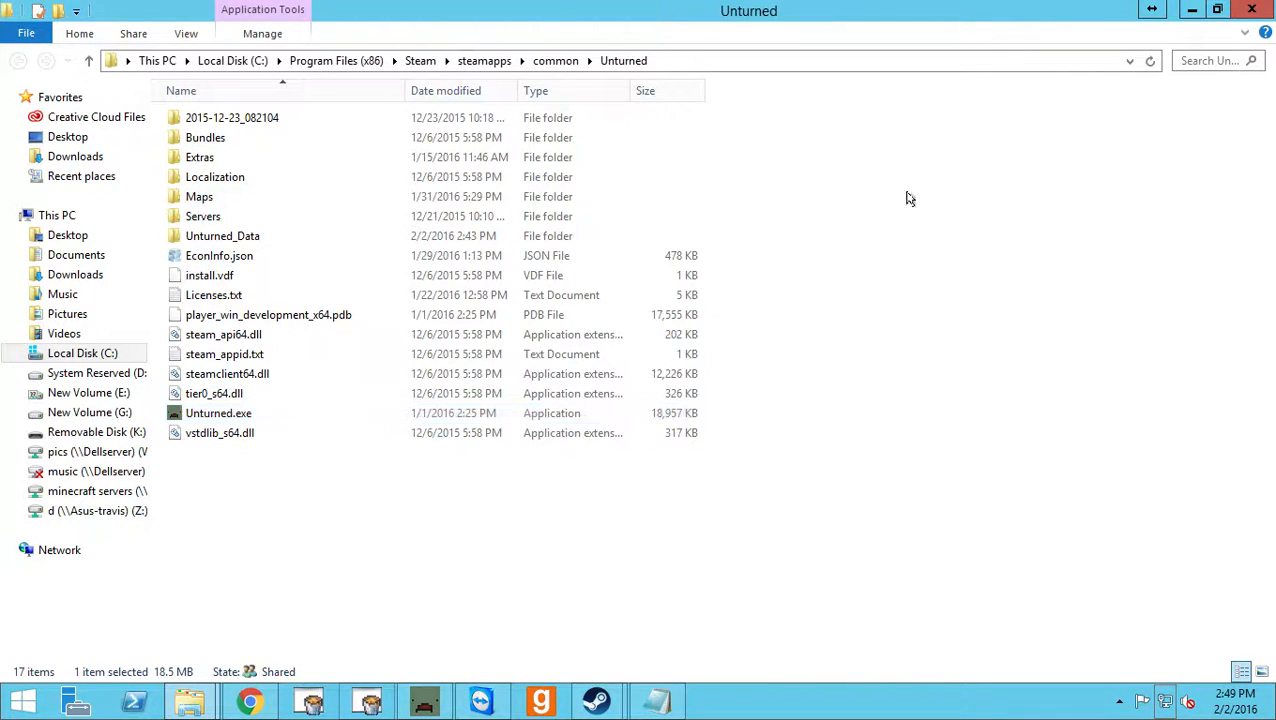
left_click(336, 214)
left_click(340, 197)
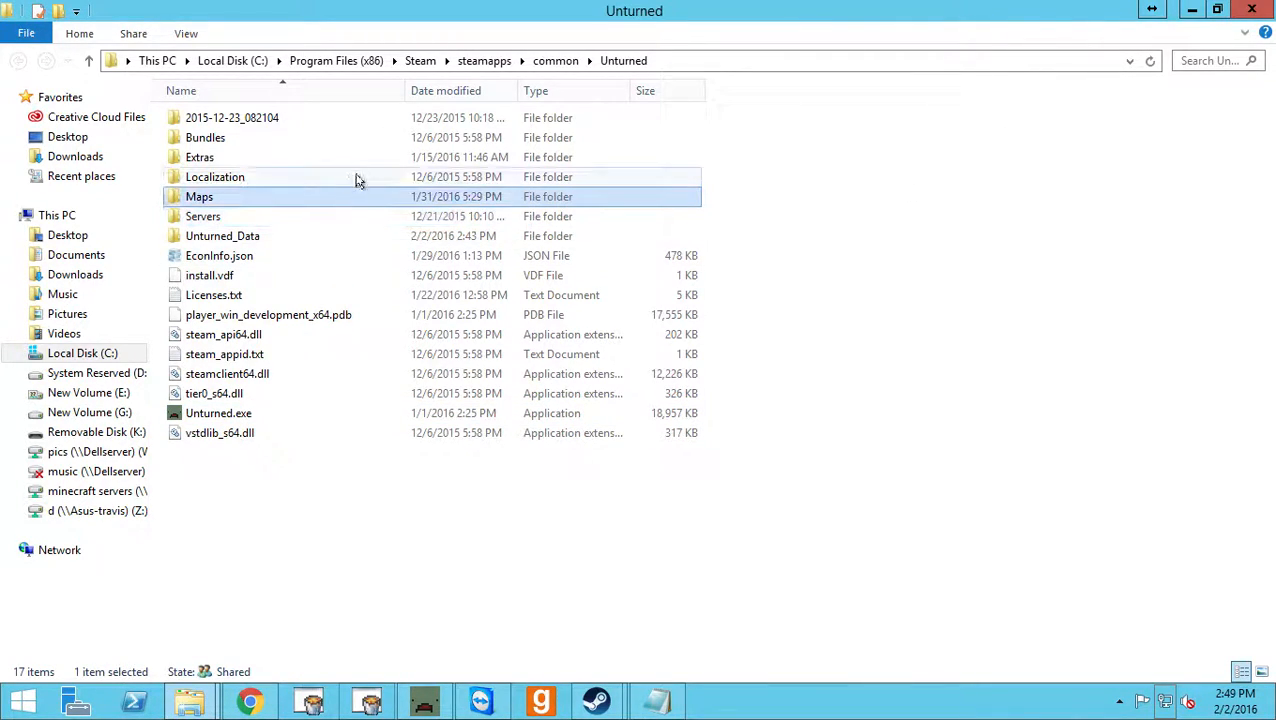
left_click(369, 158)
left_click(388, 174)
left_click(352, 150)
left_click(350, 138)
left_click(396, 157)
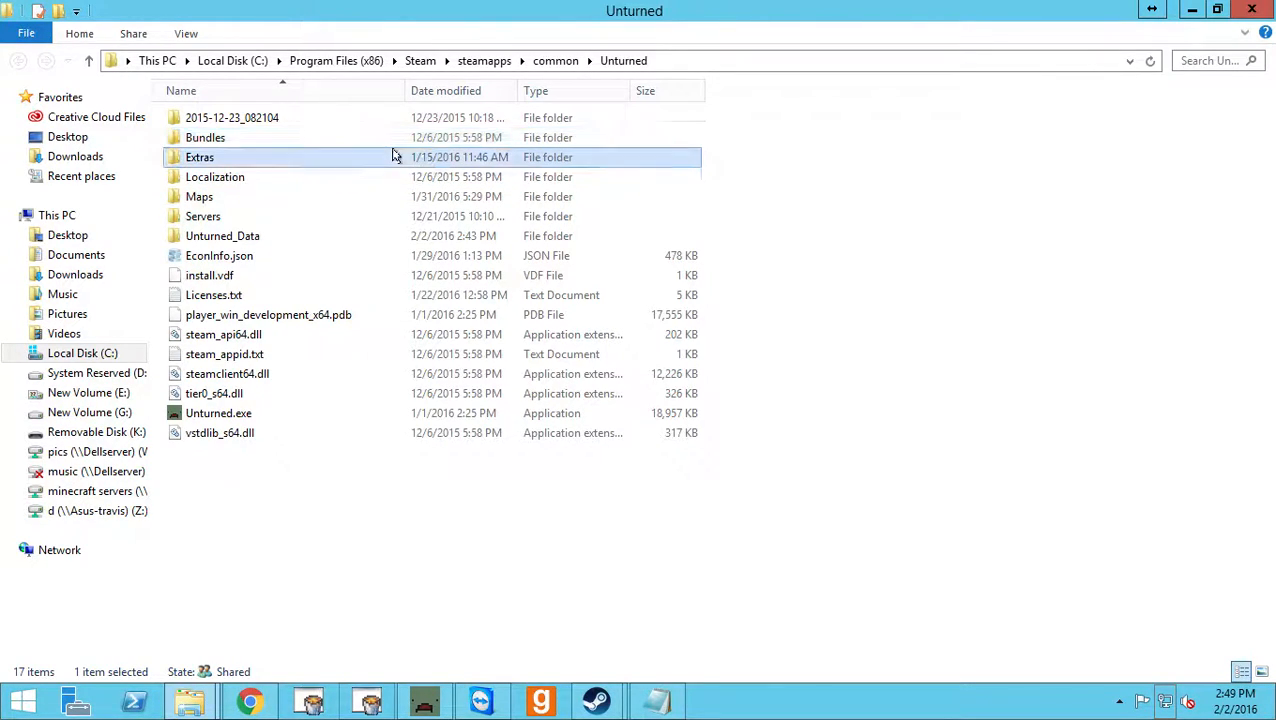
left_click(328, 181)
left_click(303, 213)
left_click(280, 200)
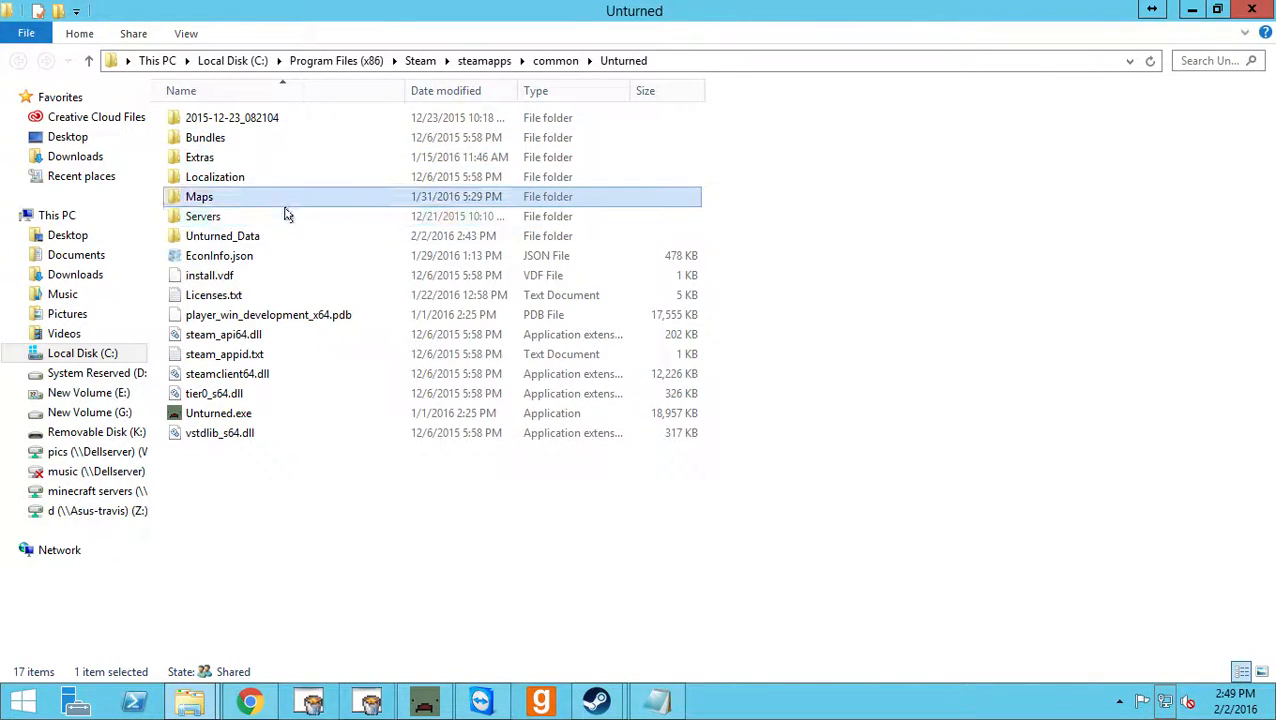
left_click(291, 233)
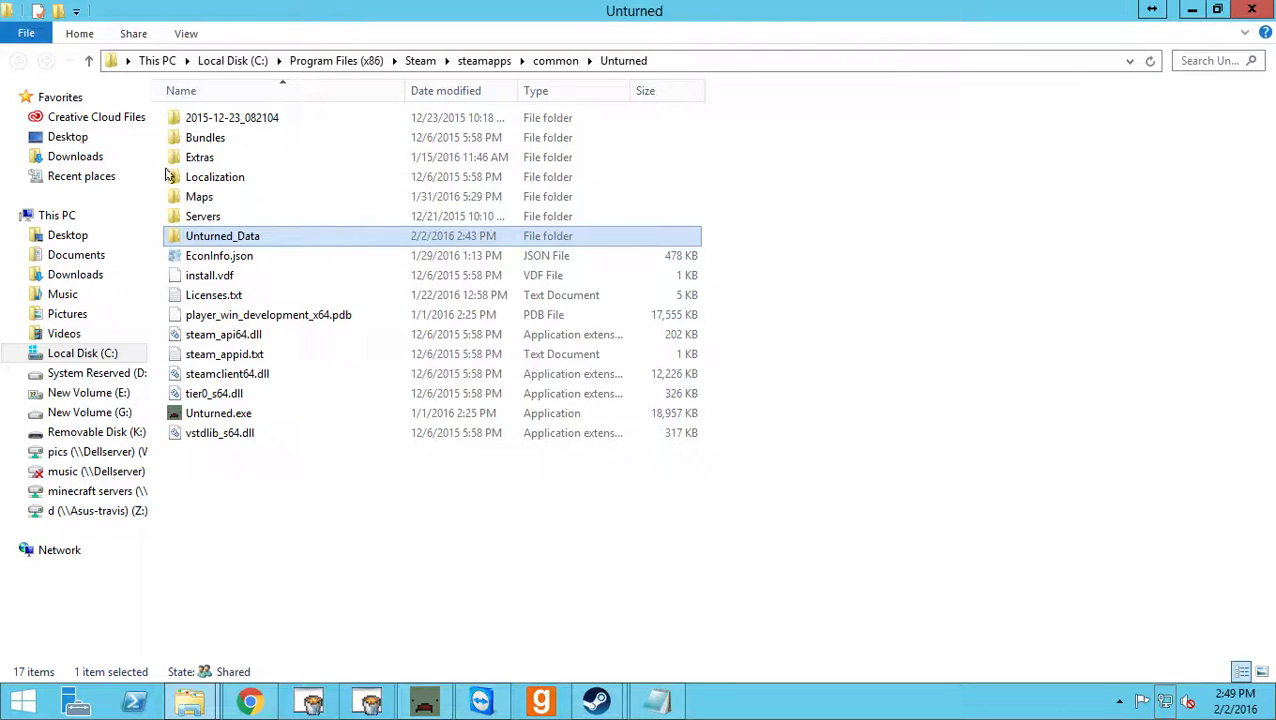
left_click(255, 182)
left_click(278, 198)
left_click(293, 157)
left_click(322, 131)
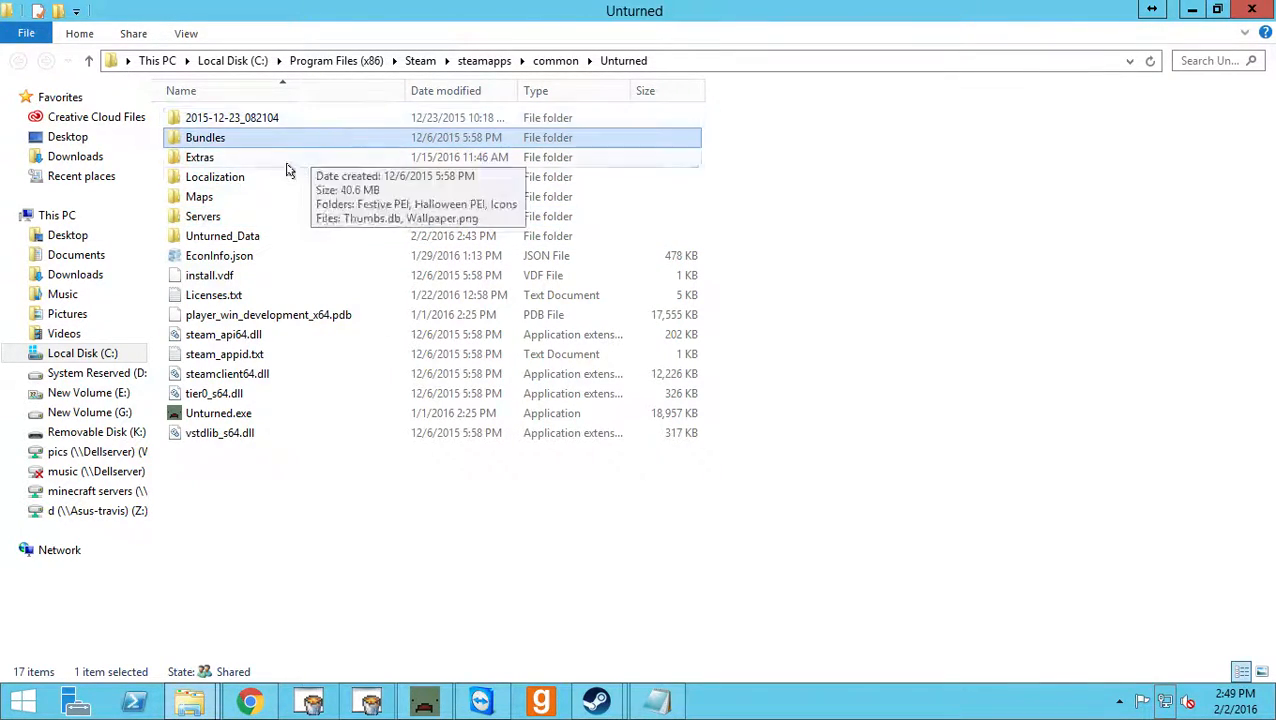
Open the Localization folder to view its contents, then return to the Unturned folder.
double_click(286, 177)
left_click(20, 61)
left_click(322, 157)
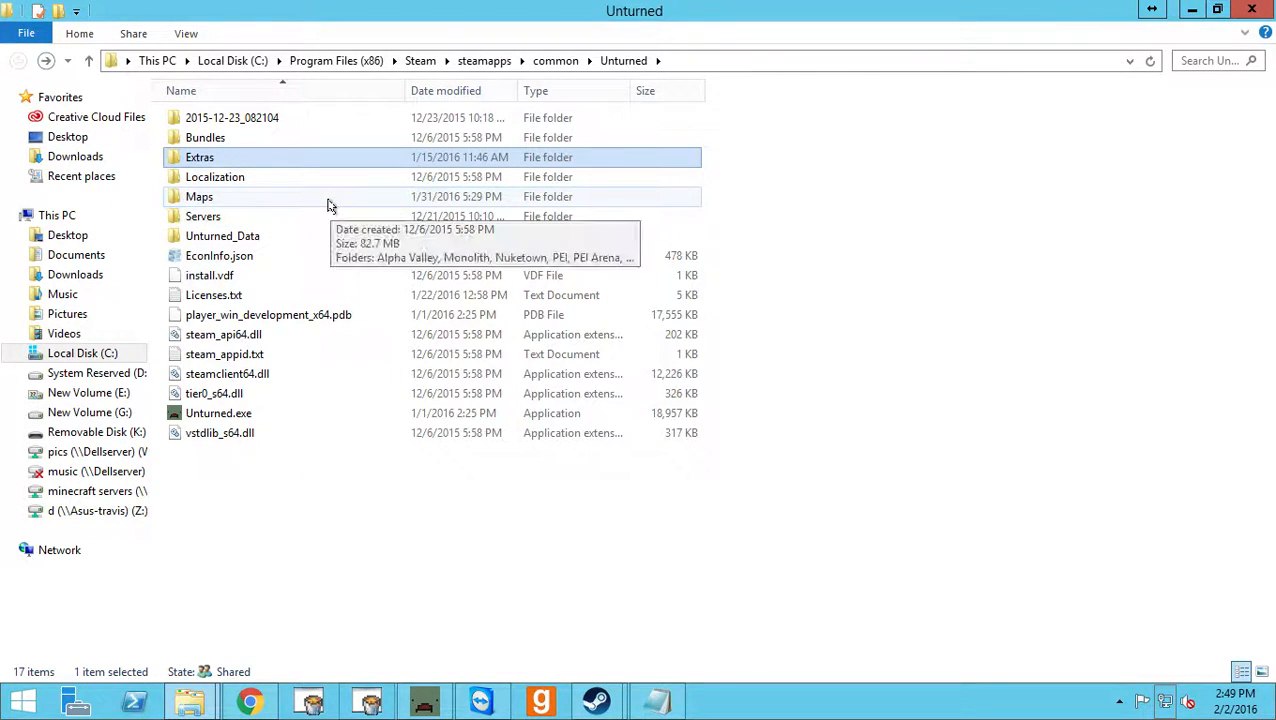
Open the Maps folder and select the Washington map folder.
left_click(272, 200)
double_click(274, 205)
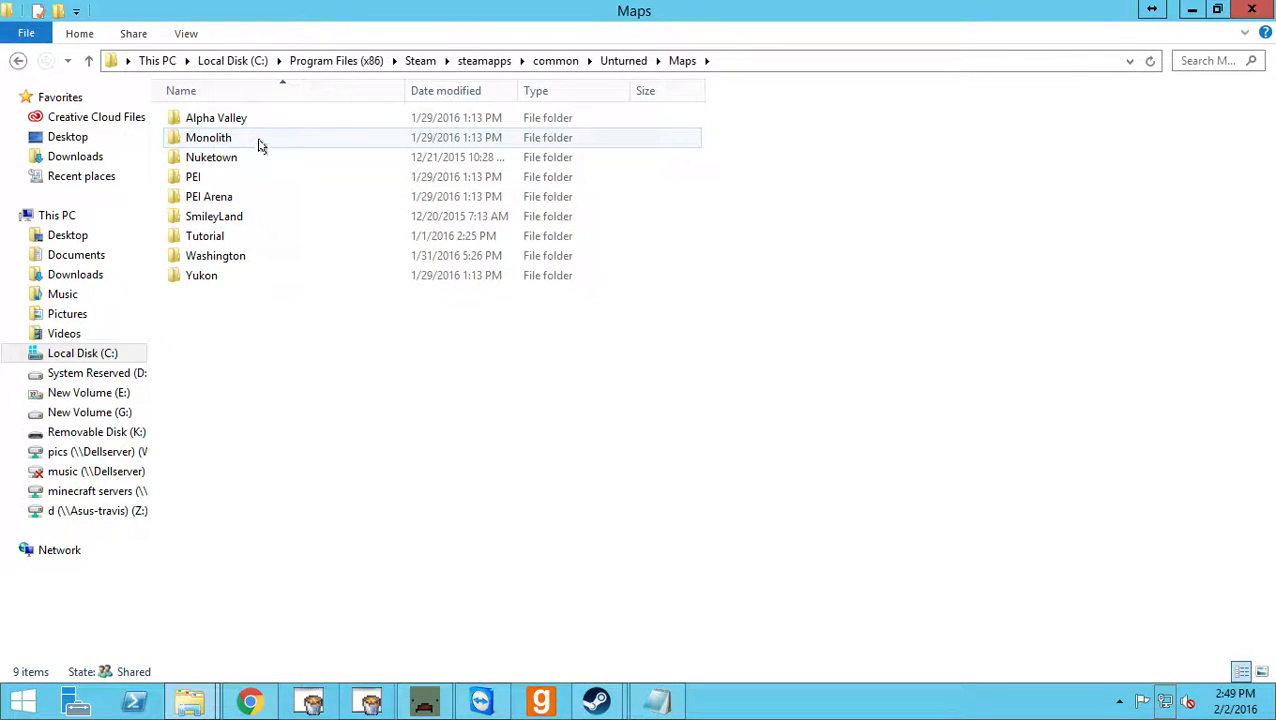
left_click(255, 260)
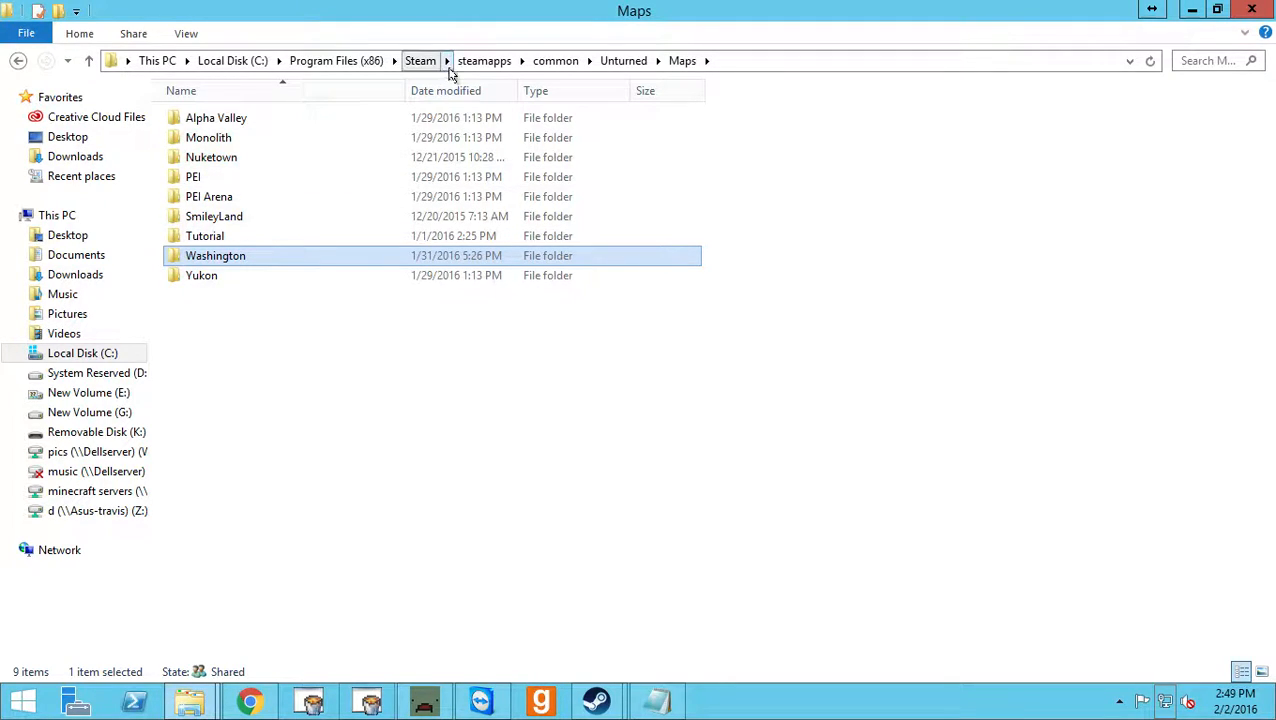
Open the previous versions of the Washington map folder and examine the dated shadow copies down to the oldest ones.
right_click(224, 258)
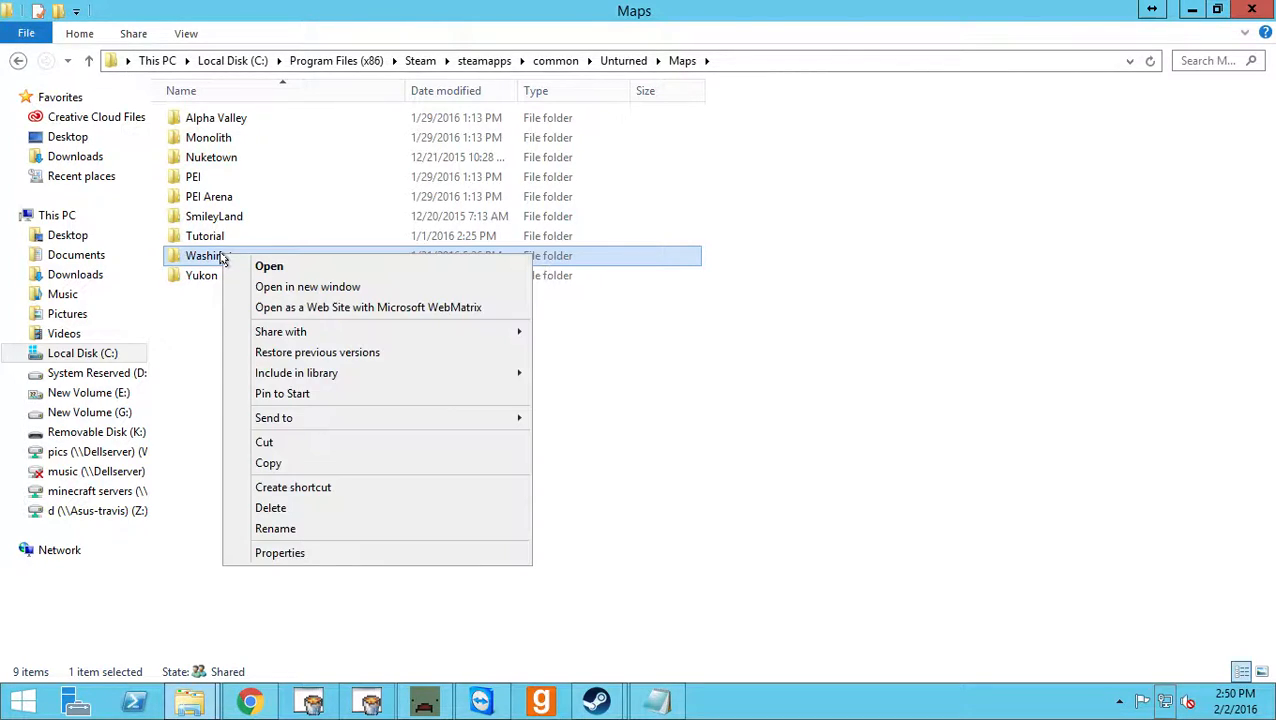
left_click(375, 356)
left_click_drag(497, 240, 497, 106)
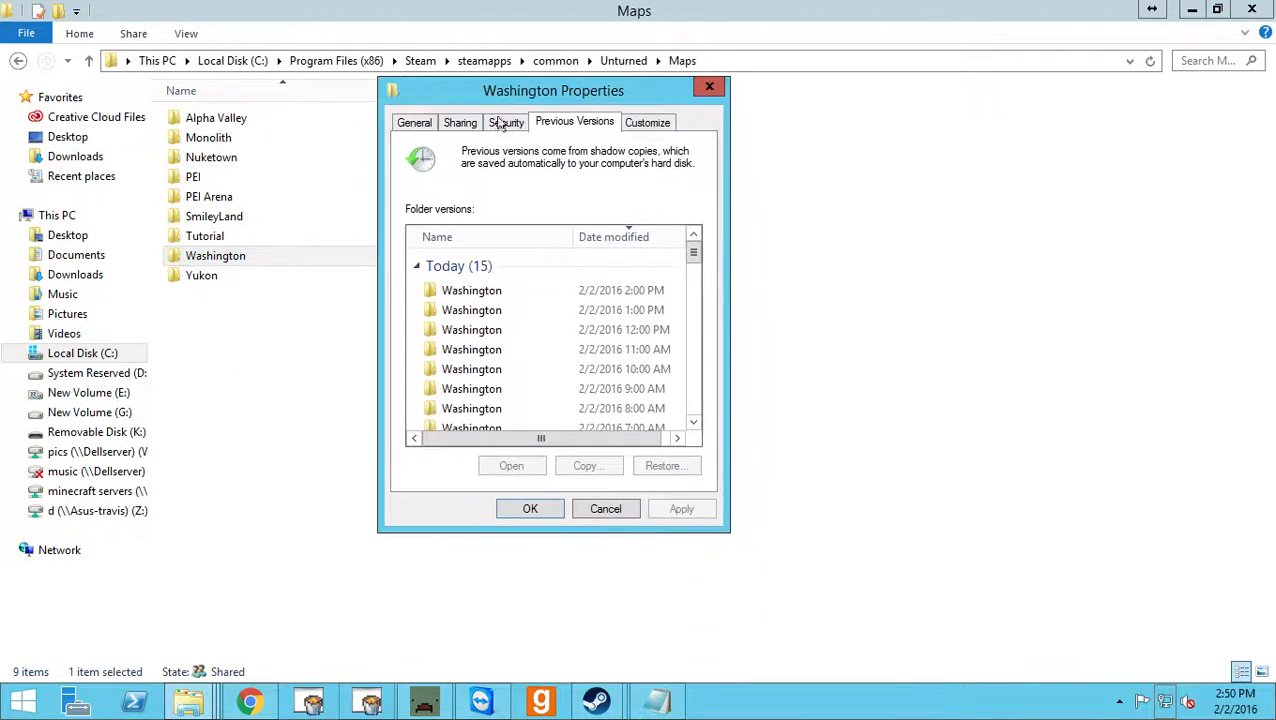
scroll(538, 340, "down", 6)
scroll(538, 330, "down", 10)
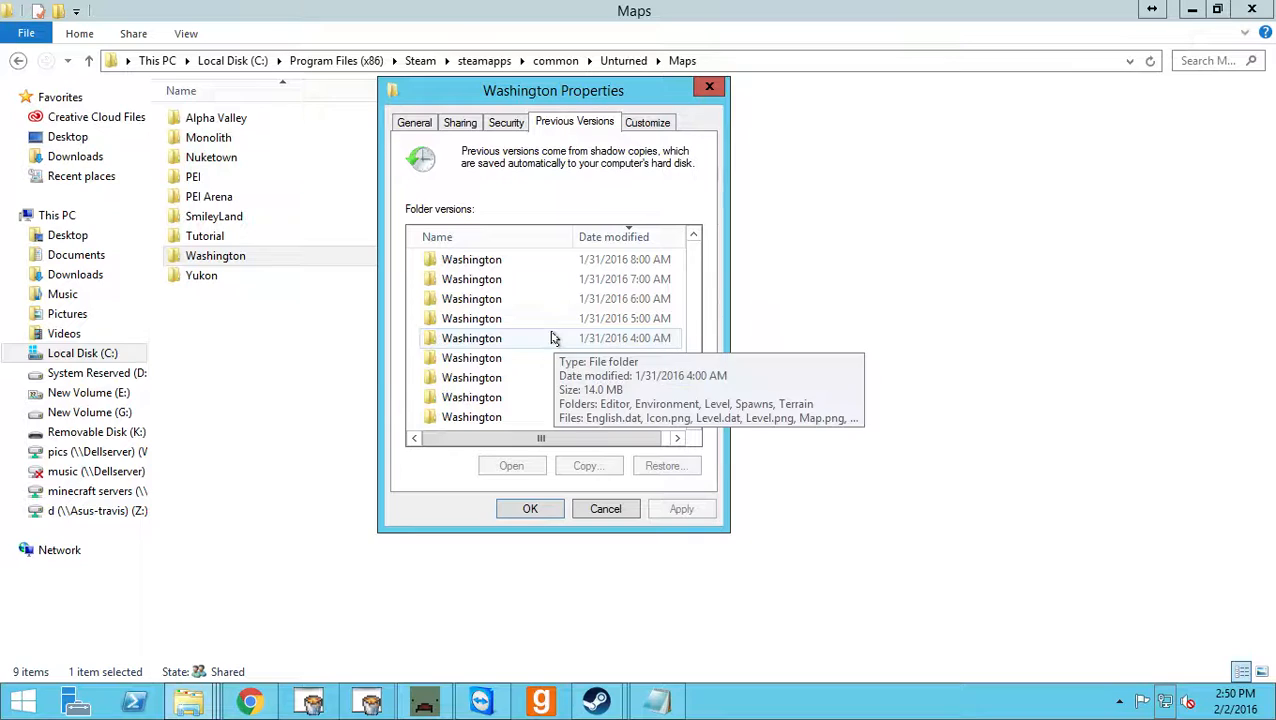
scroll(592, 398, "up", 8)
scroll(604, 407, "up", 8)
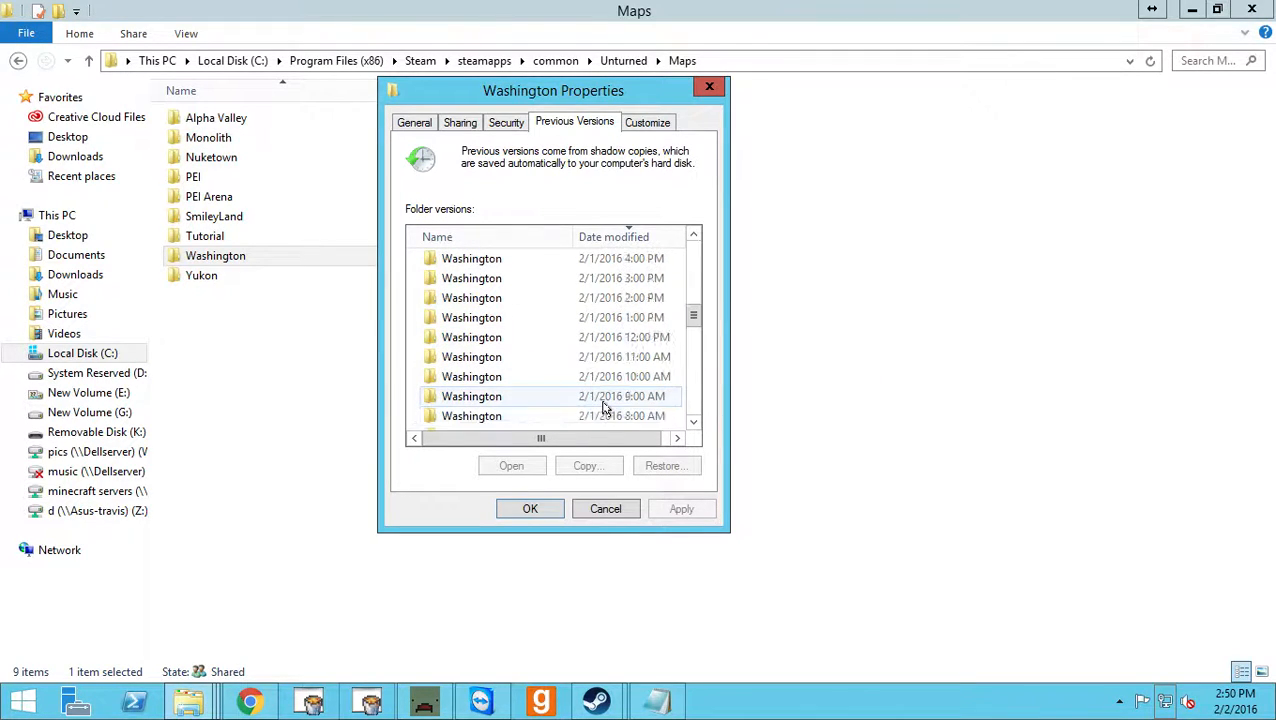
scroll(604, 407, "up", 3)
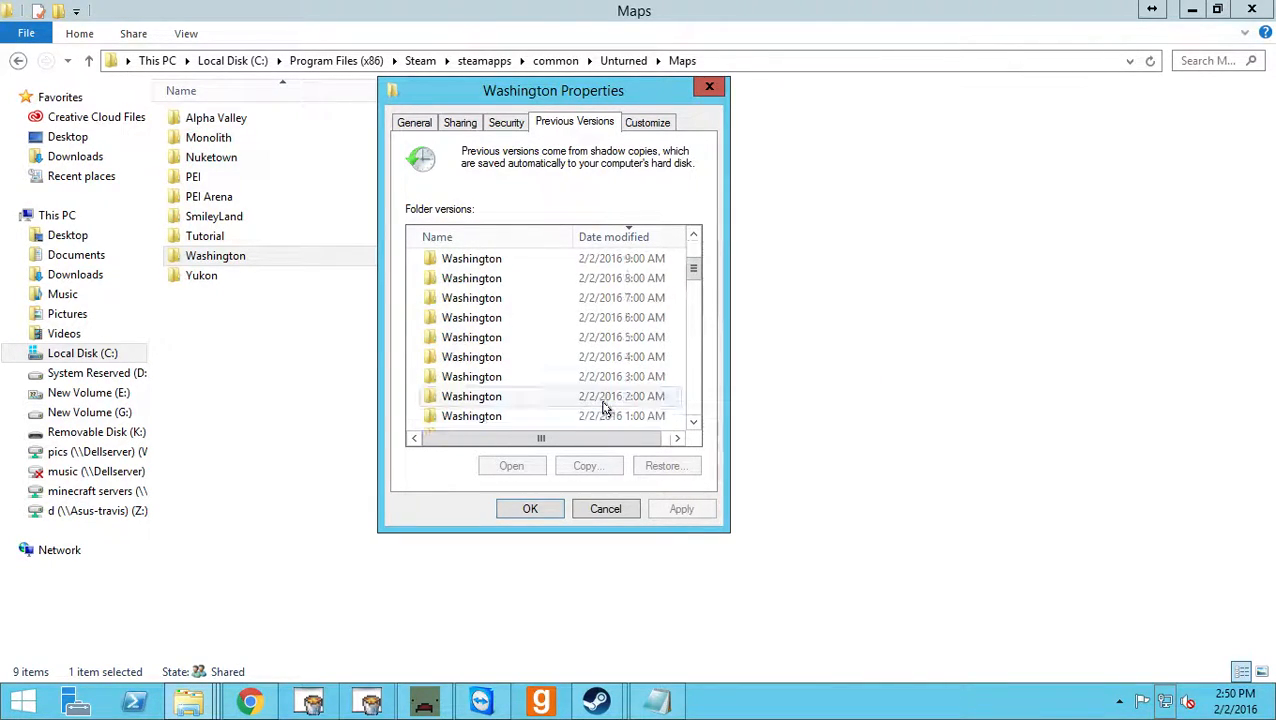
scroll(510, 402, "down", 2)
scroll(510, 402, "down", 15)
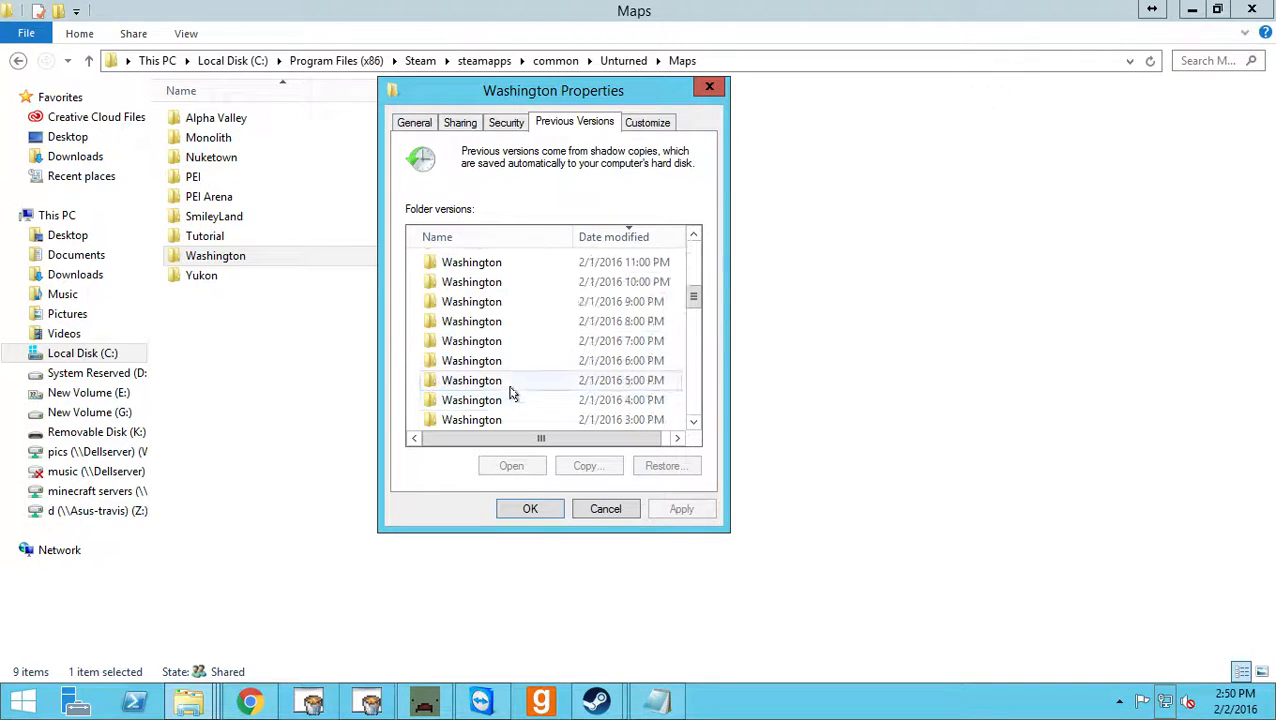
scroll(510, 392, "down", 3)
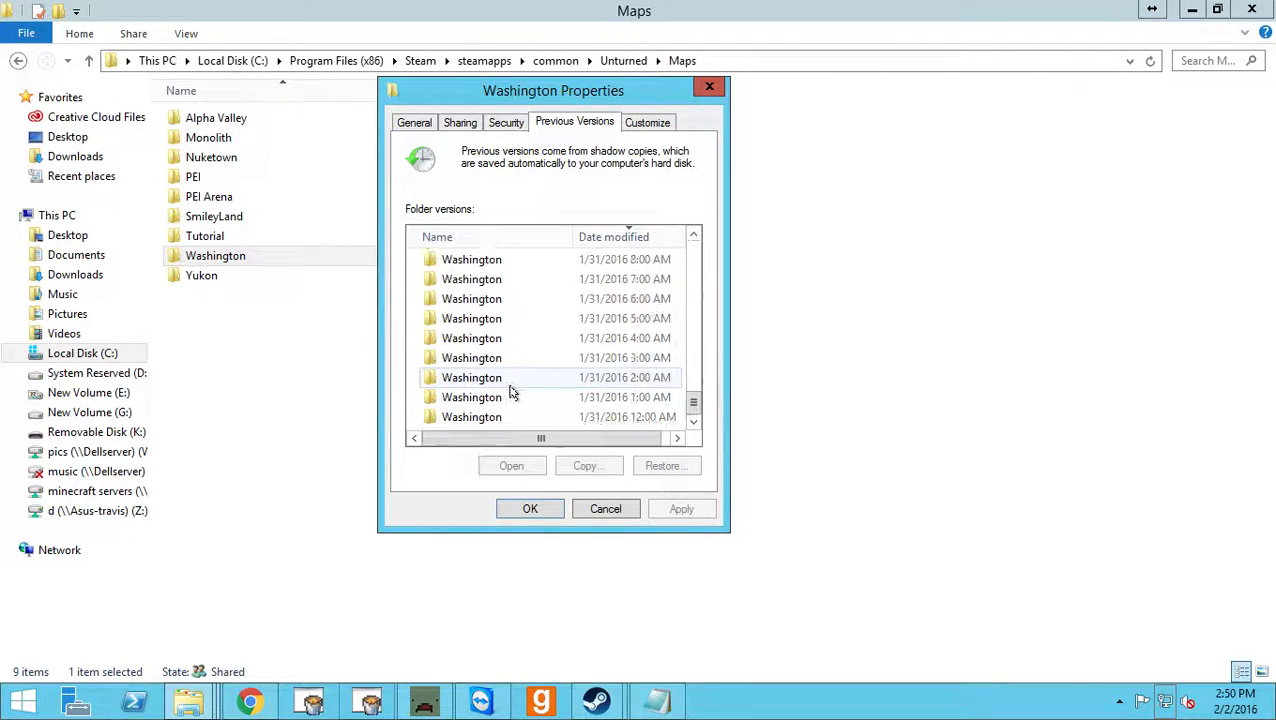
Browse between the 1/31/2016 copies and the newest ones, then select the 2/2/2016 1:00 PM version of Washington.
left_click(648, 397)
scroll(648, 385, "up", 10)
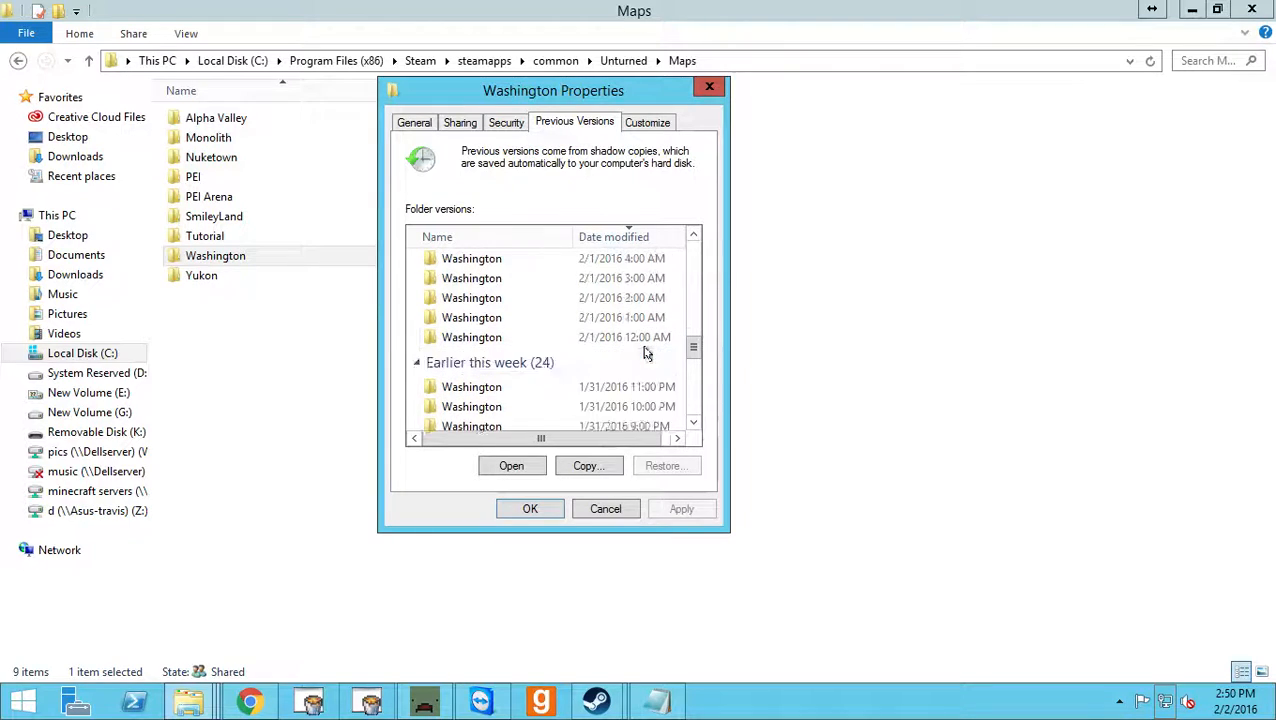
scroll(655, 320, "up", 5)
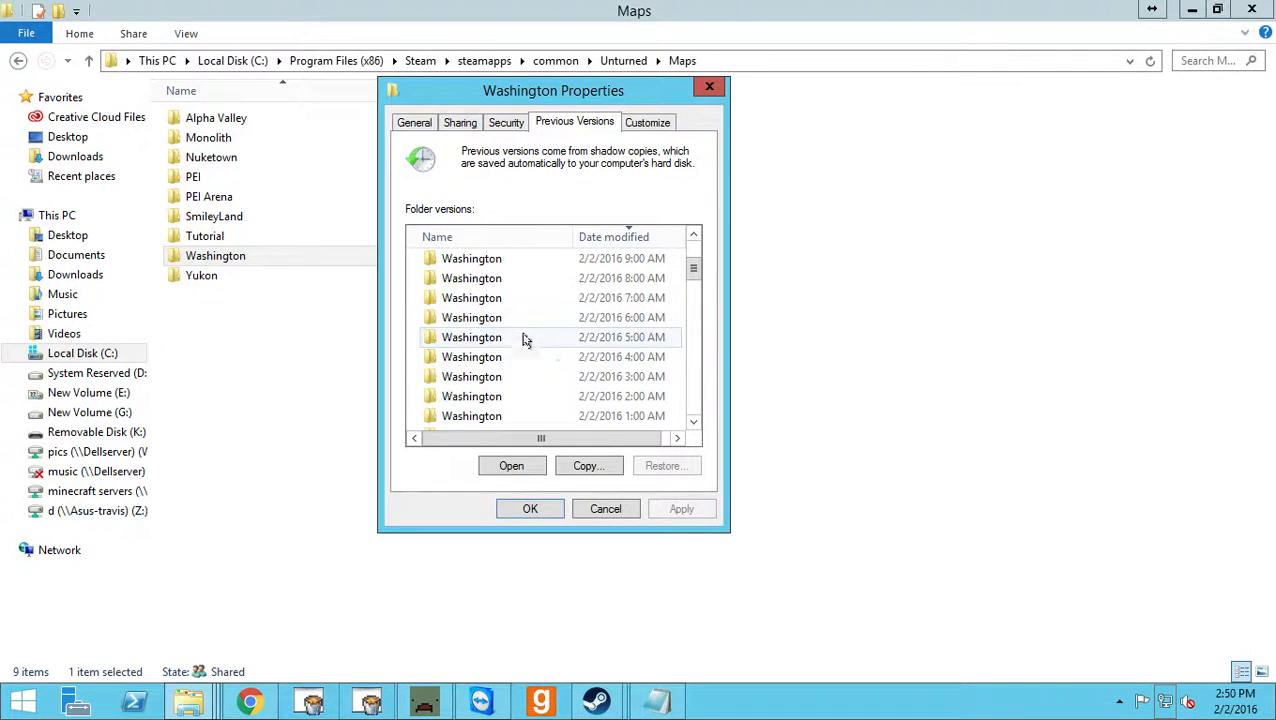
scroll(521, 360, "down", 2)
scroll(555, 313, "up", 1)
scroll(558, 308, "down", 3)
scroll(558, 308, "down", 9)
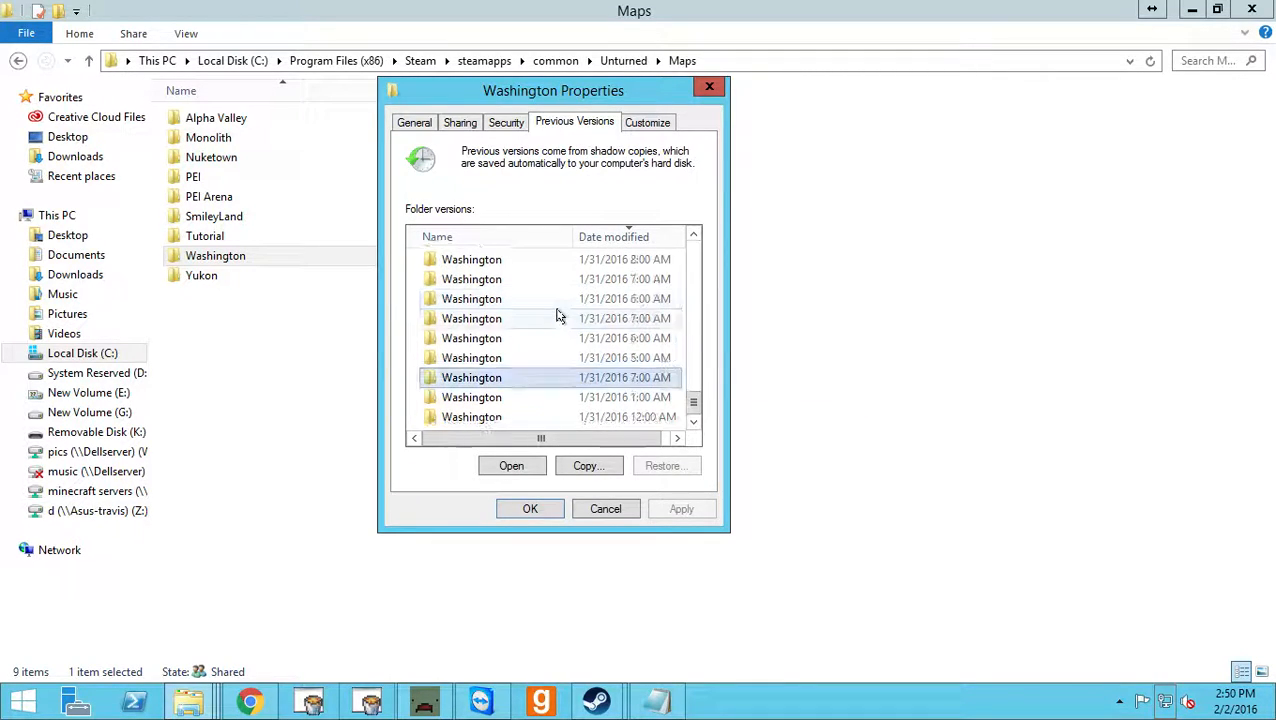
left_click(518, 378)
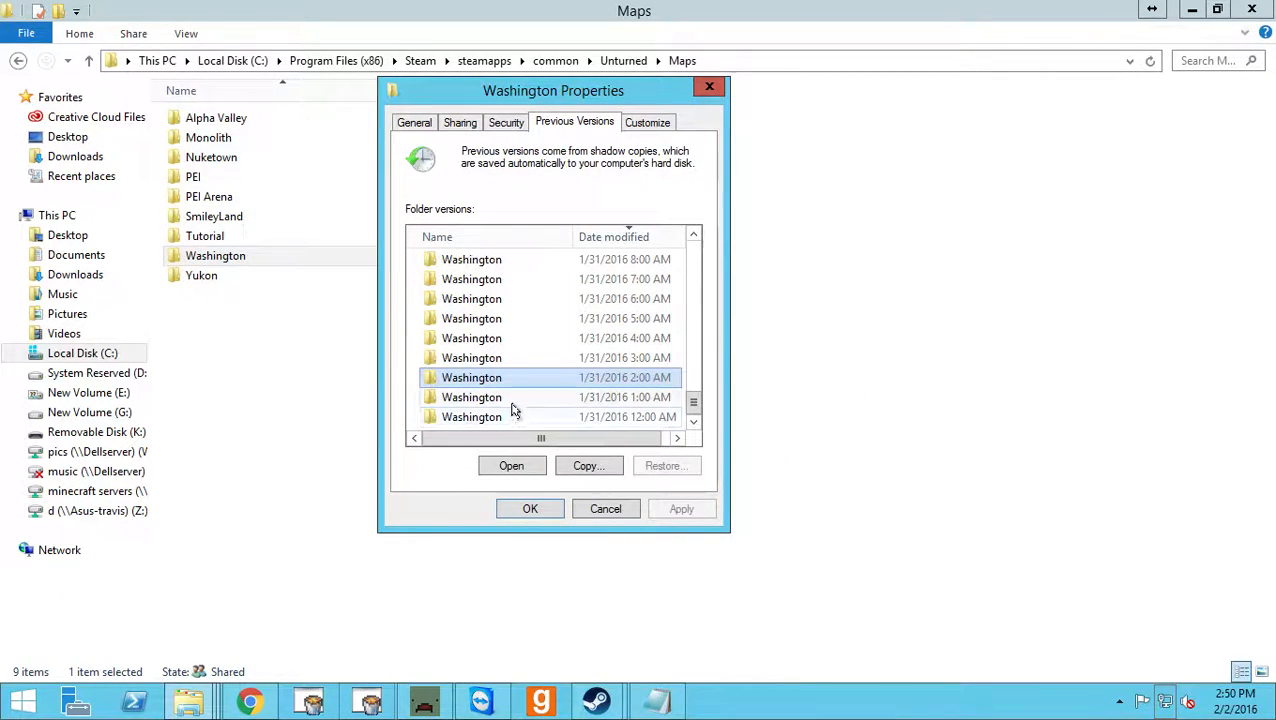
scroll(540, 380, "up", 2)
scroll(540, 378, "up", 5)
scroll(540, 378, "down", 3)
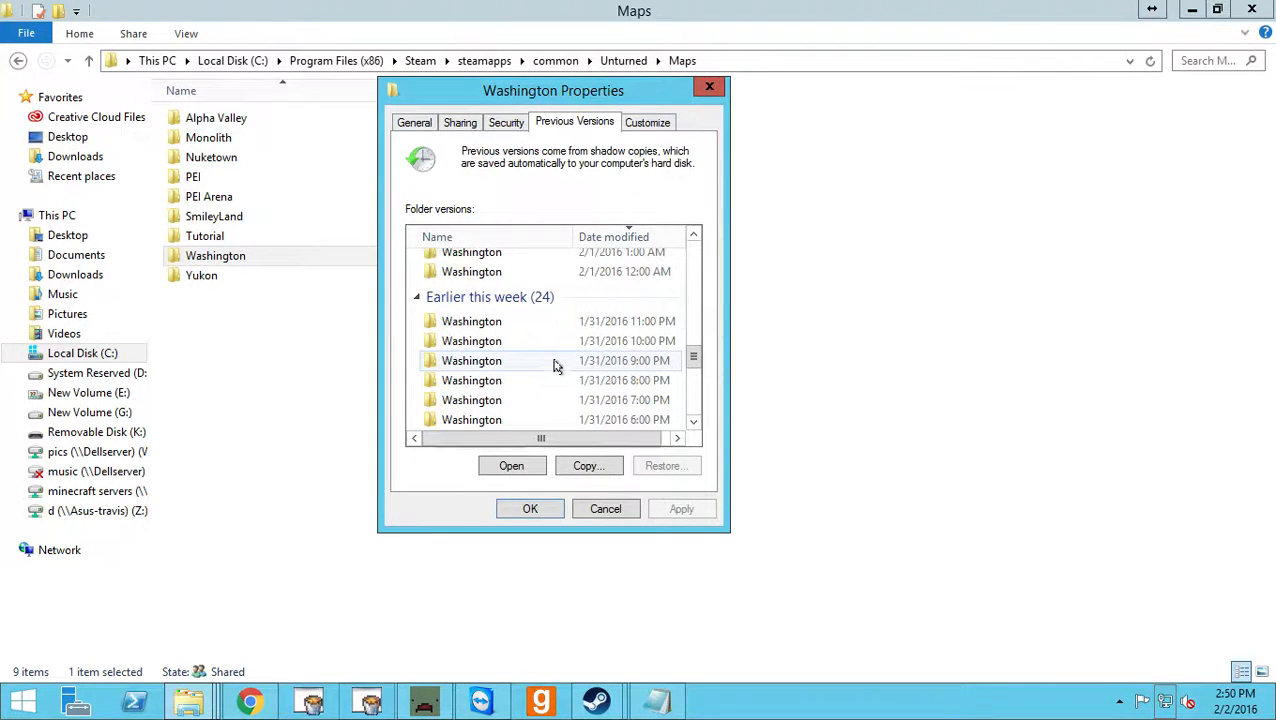
scroll(570, 345, "up", 2)
scroll(578, 338, "up", 10)
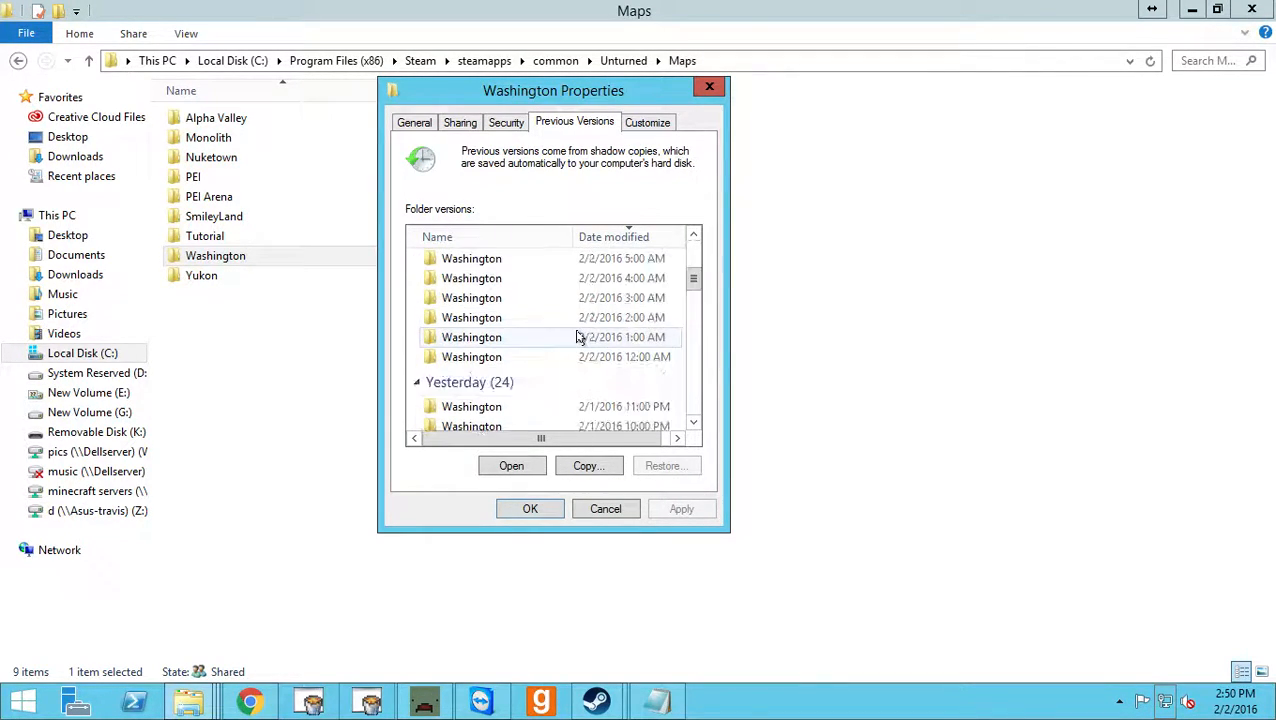
left_click(606, 314)
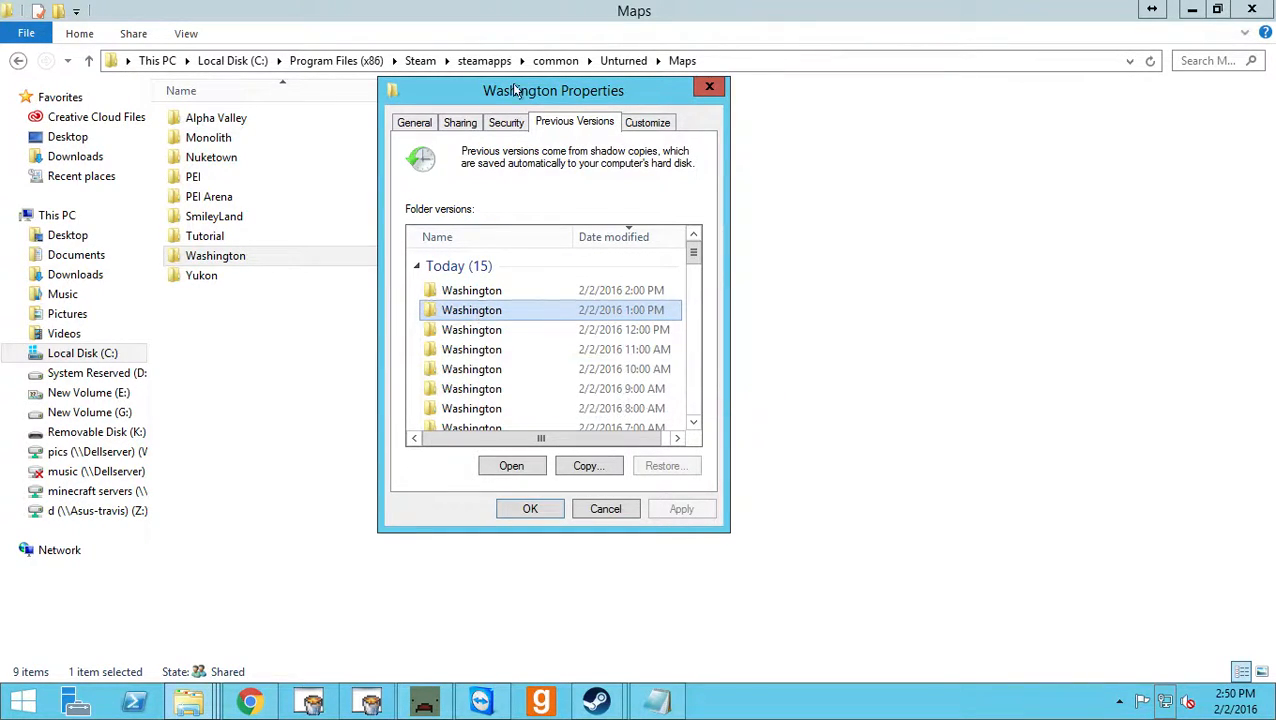
Move the Washington Properties dialog clear of the map folder list, then close it without restoring a version.
left_click_drag(515, 90, 768, 98)
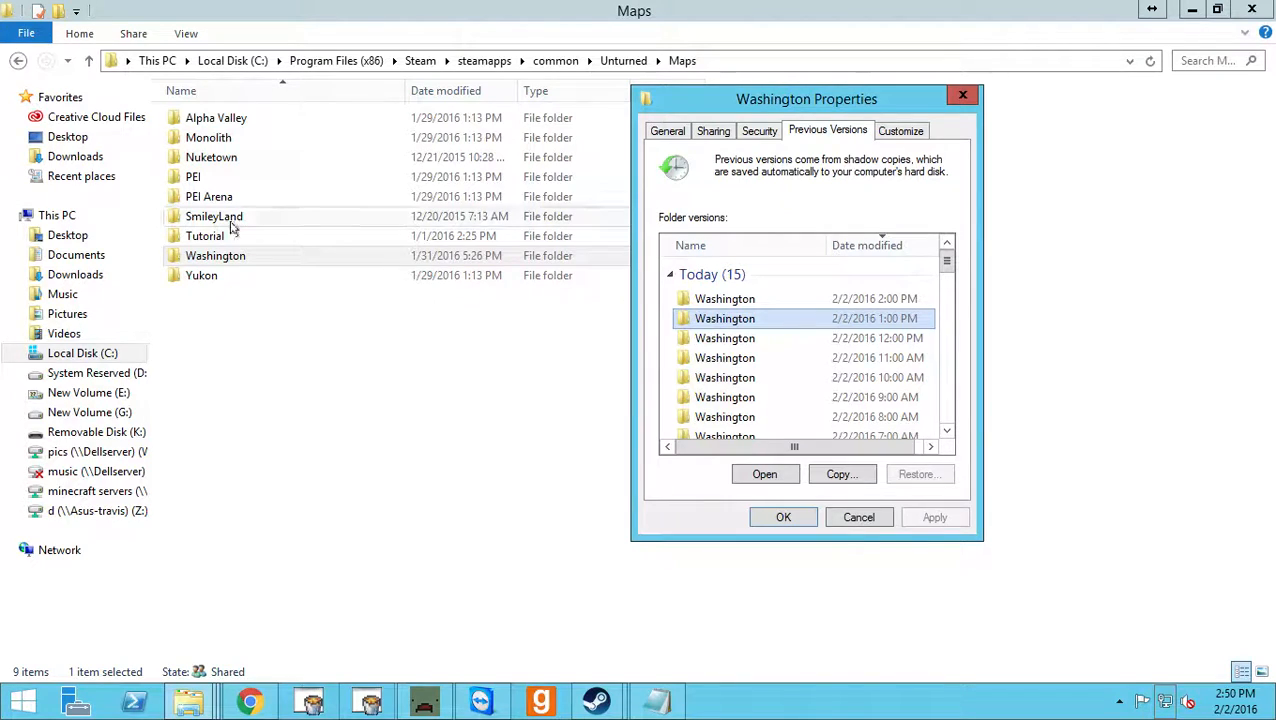
left_click(220, 258)
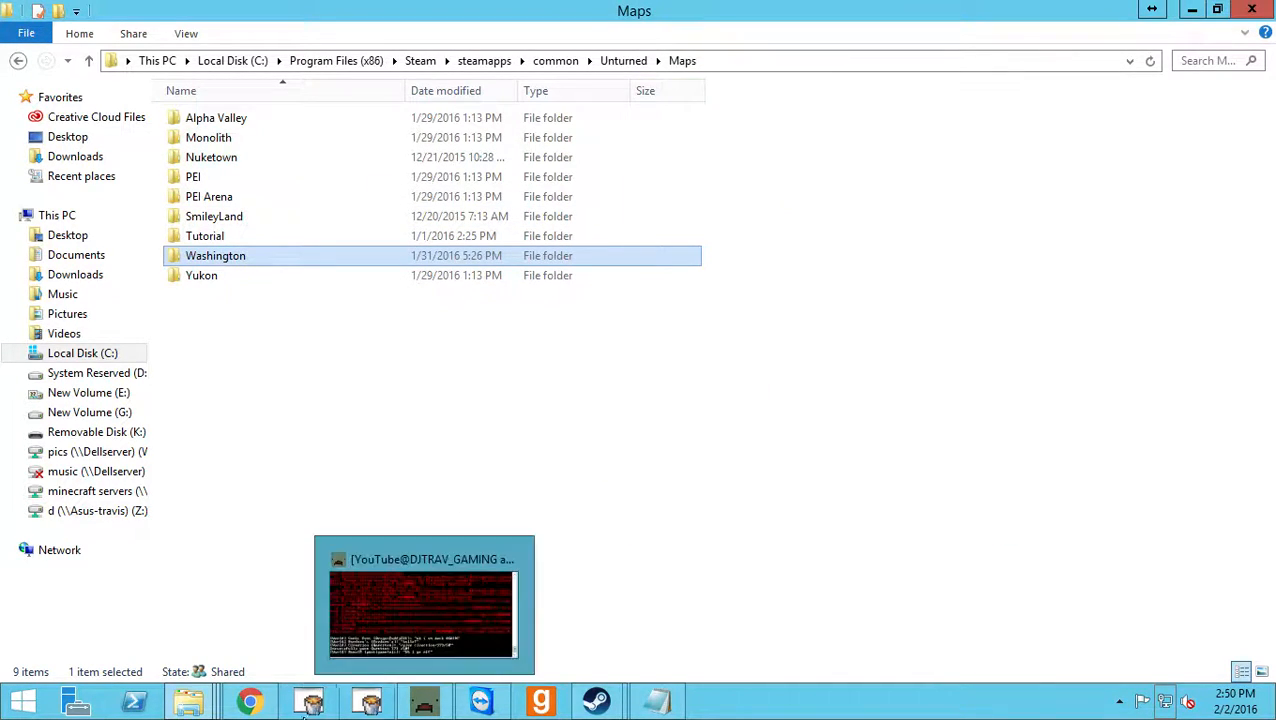
mouse_move(189, 700)
left_click(537, 598)
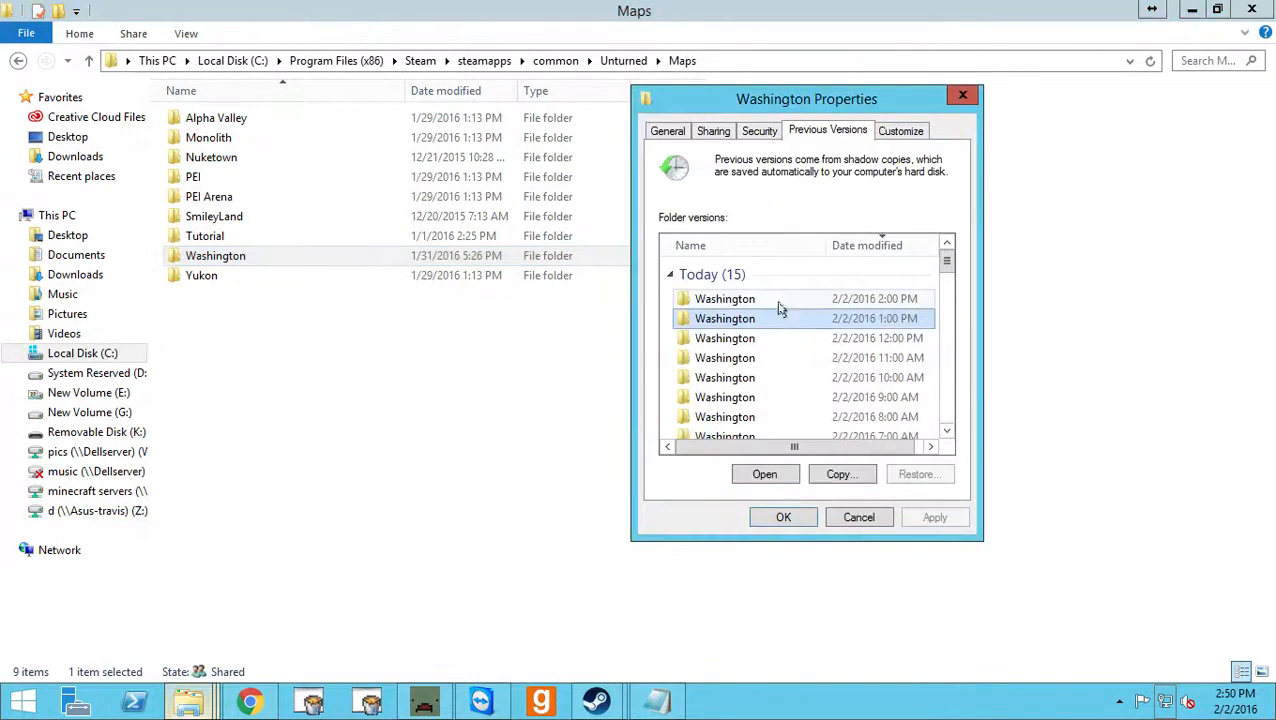
mouse_move(740, 322)
left_mouse_down()
mouse_move(214, 366)
mouse_move(874, 331)
mouse_move(797, 313)
mouse_move(763, 322)
left_mouse_up()
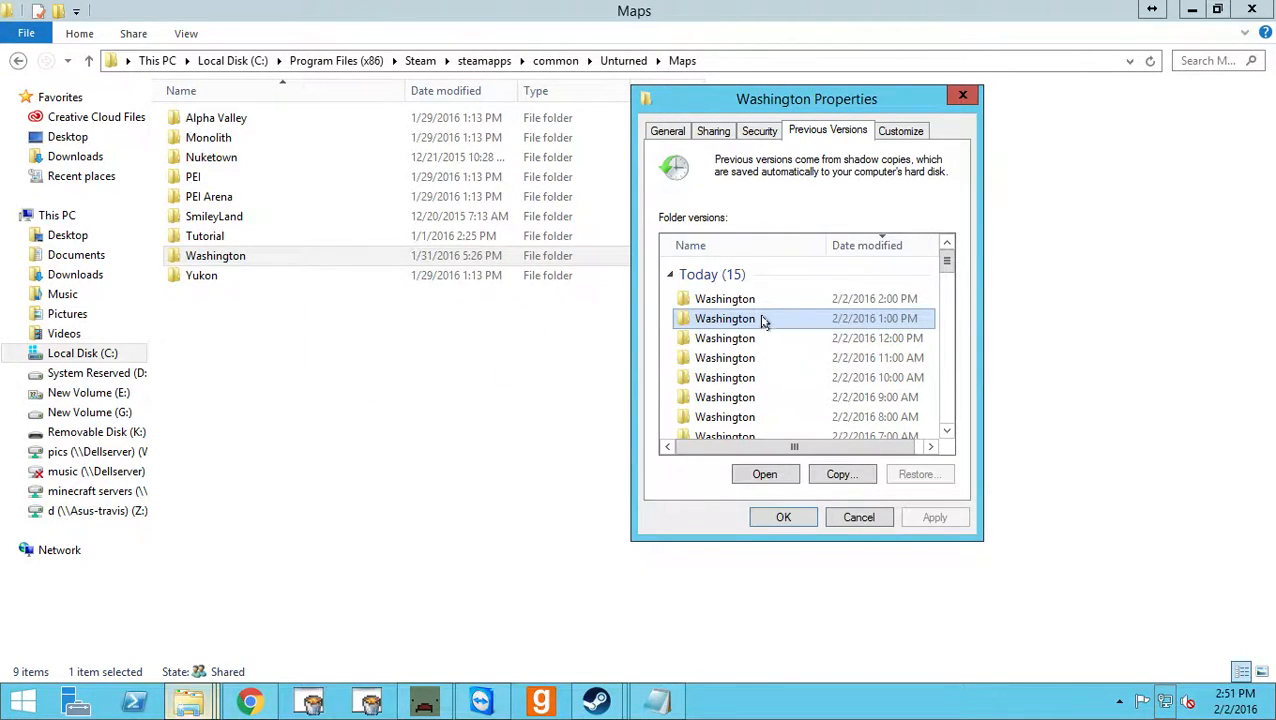
scroll(745, 335, "down", 10)
scroll(742, 336, "down", 9)
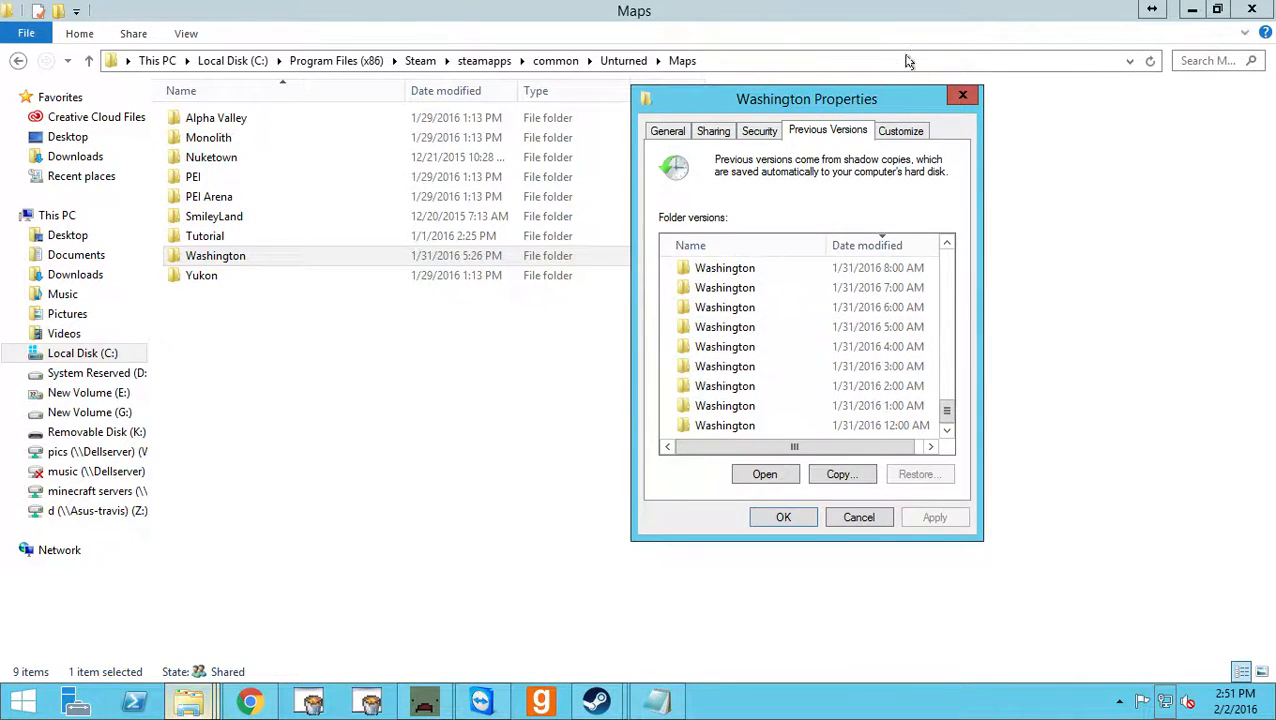
left_click(962, 95)
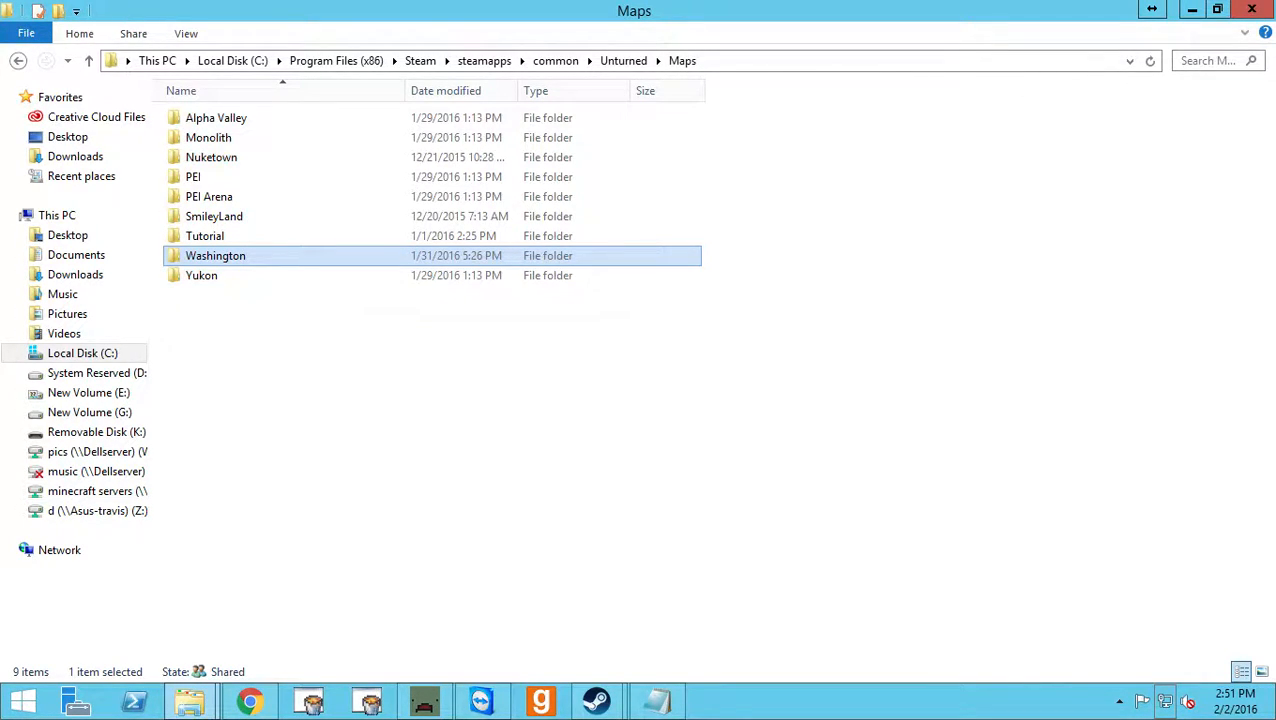
Open the Level folder of the fun server inside Unturned's Servers folder and select the map folders from Monolith to Yukon.
left_click(18, 60)
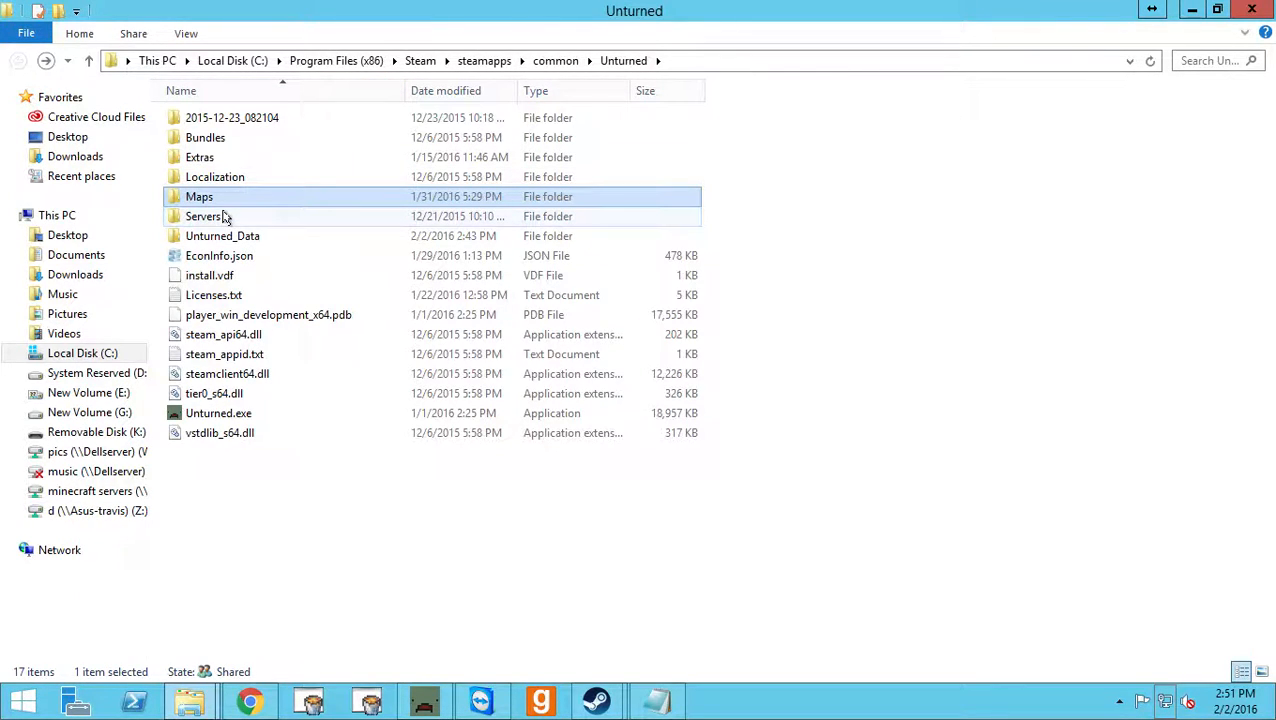
left_click(226, 218)
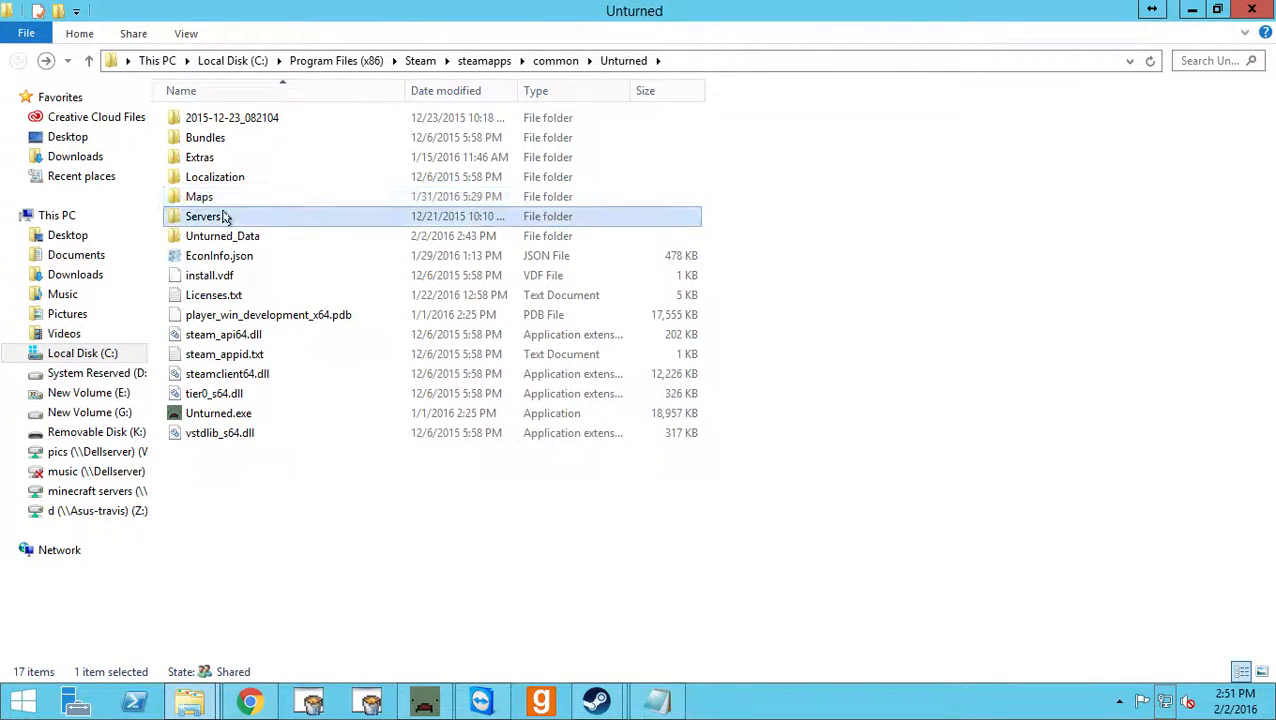
double_click(198, 220)
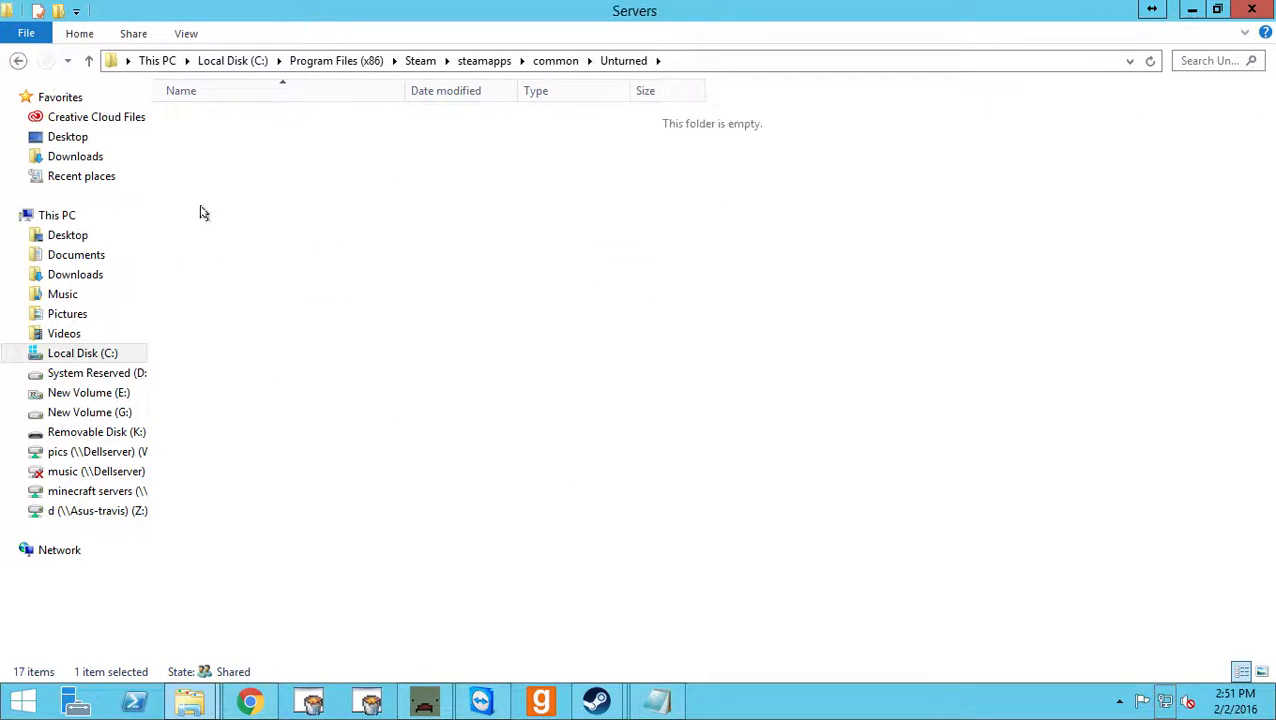
double_click(259, 117)
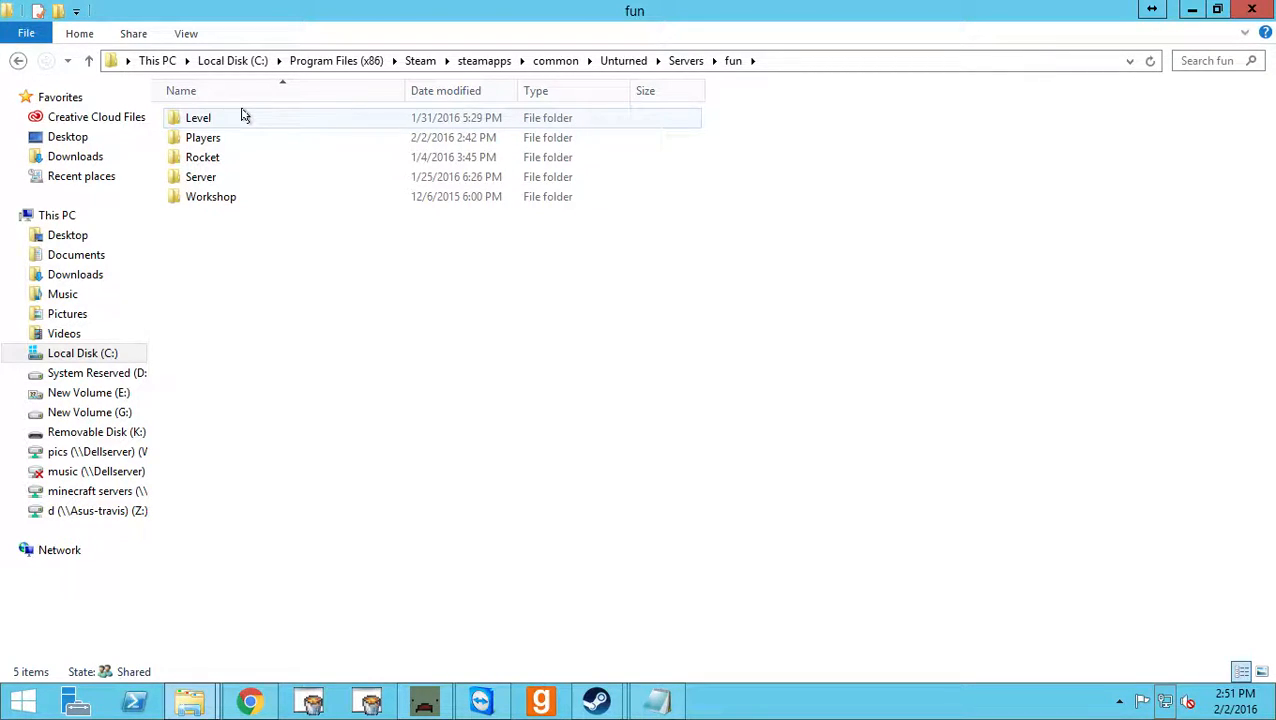
double_click(241, 117)
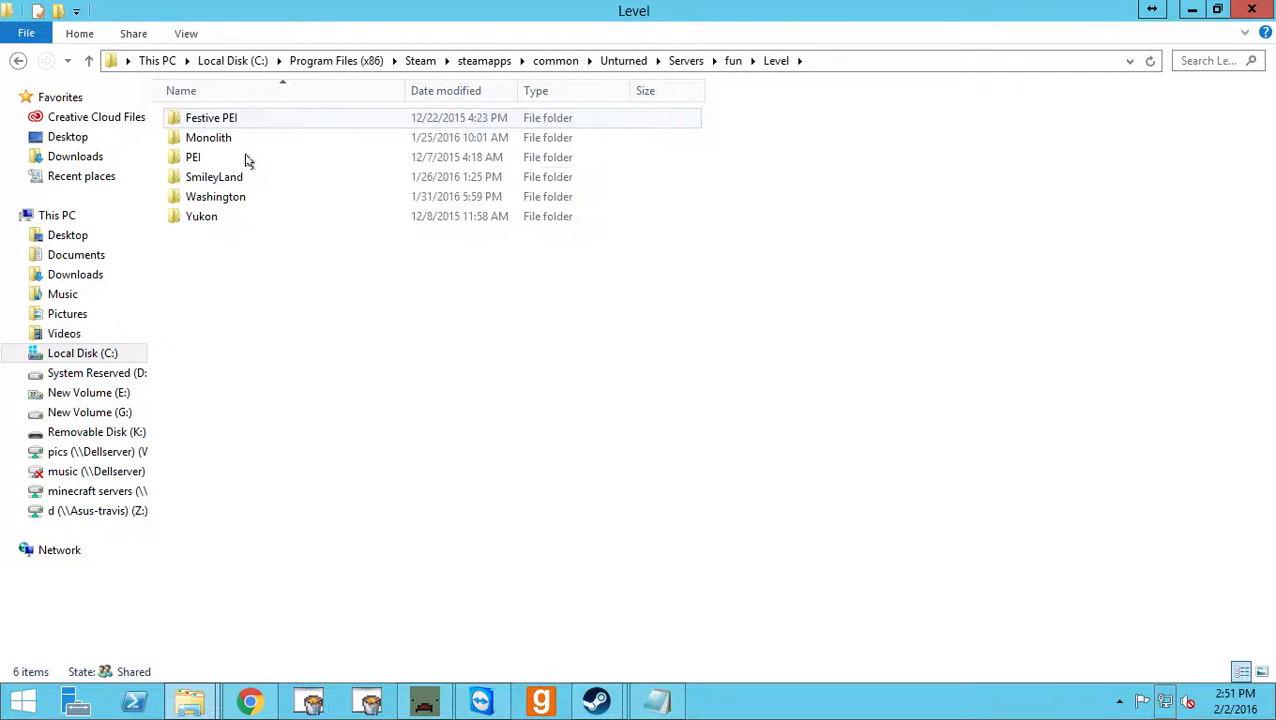
left_click_drag(210, 265, 219, 143)
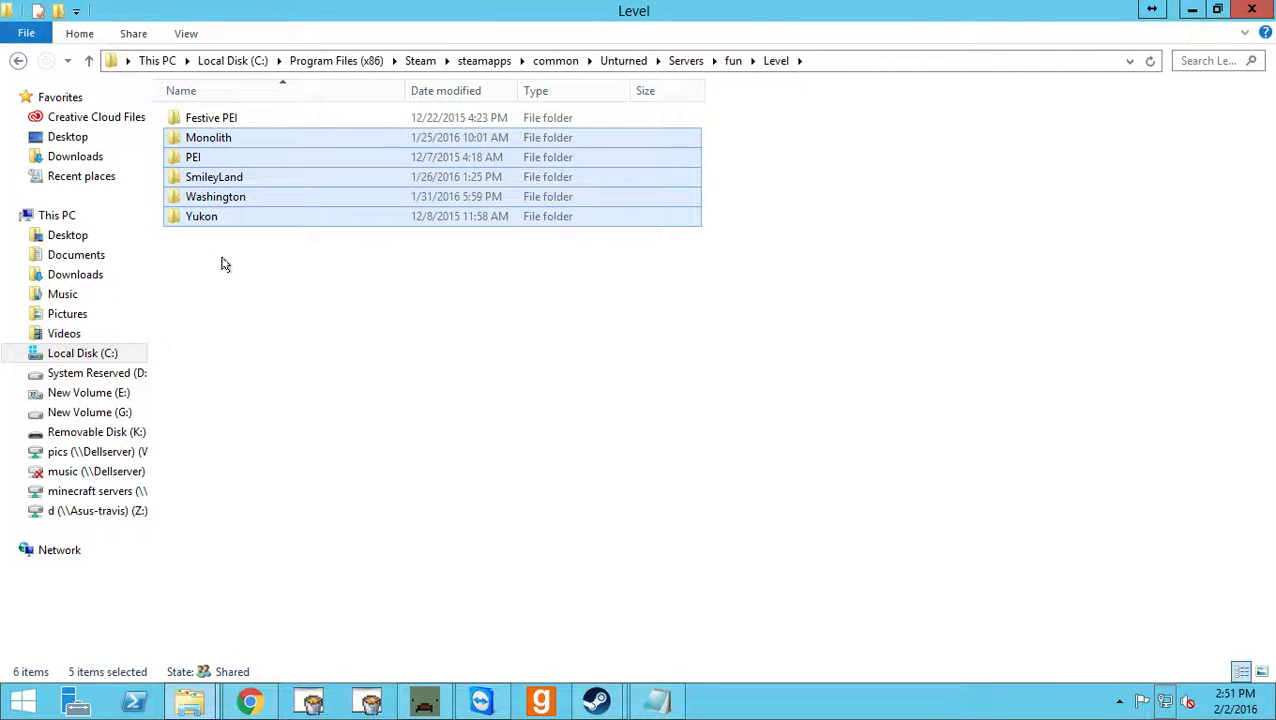
Clear the multiple map selection in the Level folder and select only the Washington map folder.
left_click(225, 264)
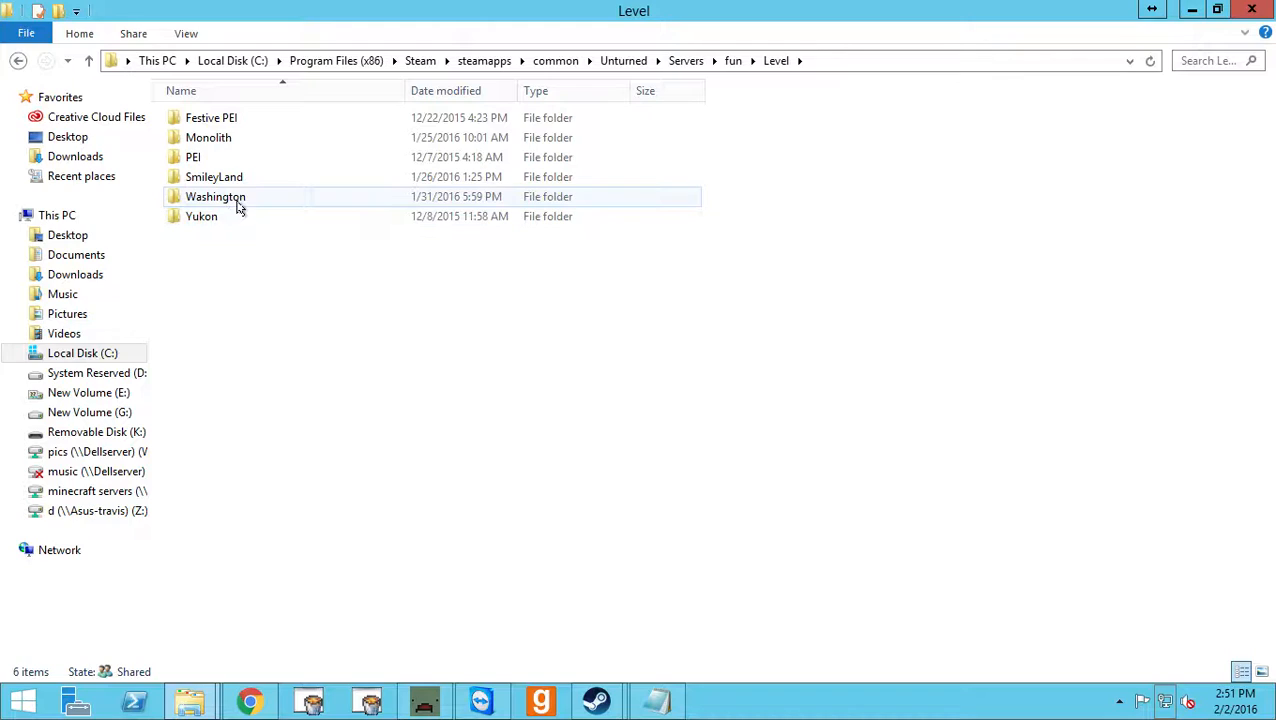
mouse_move(239, 207)
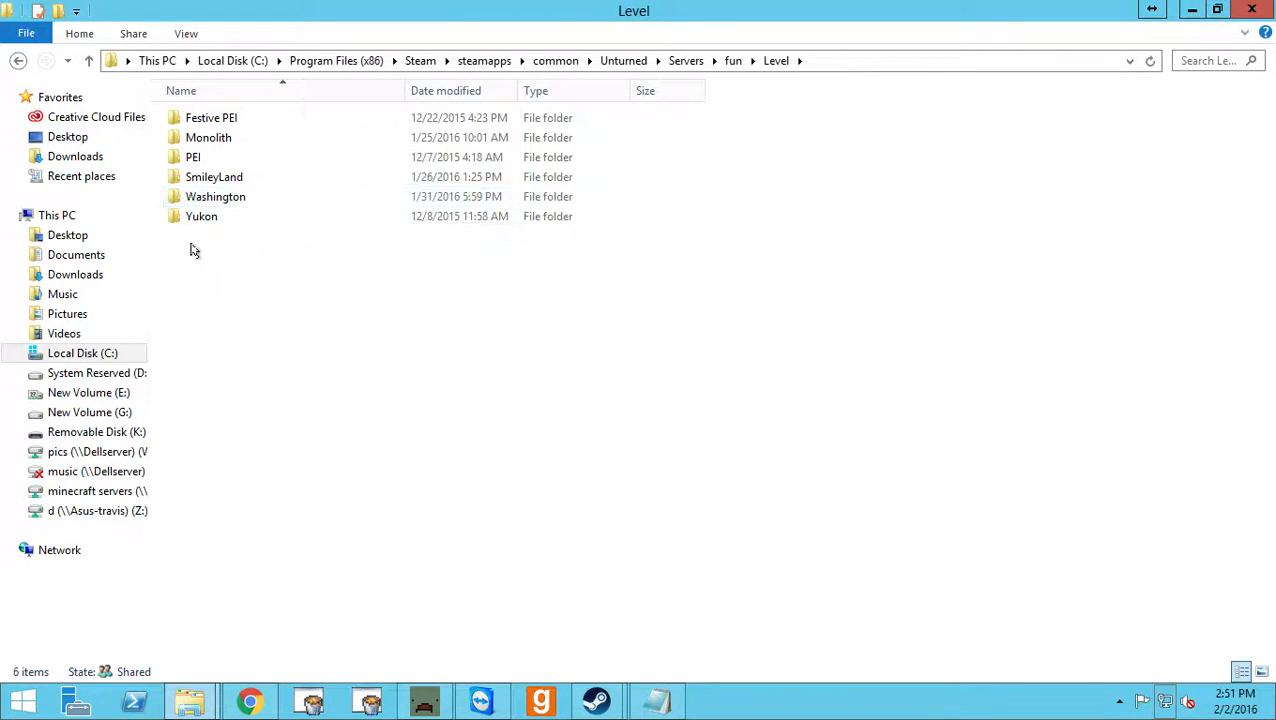
left_click(229, 199)
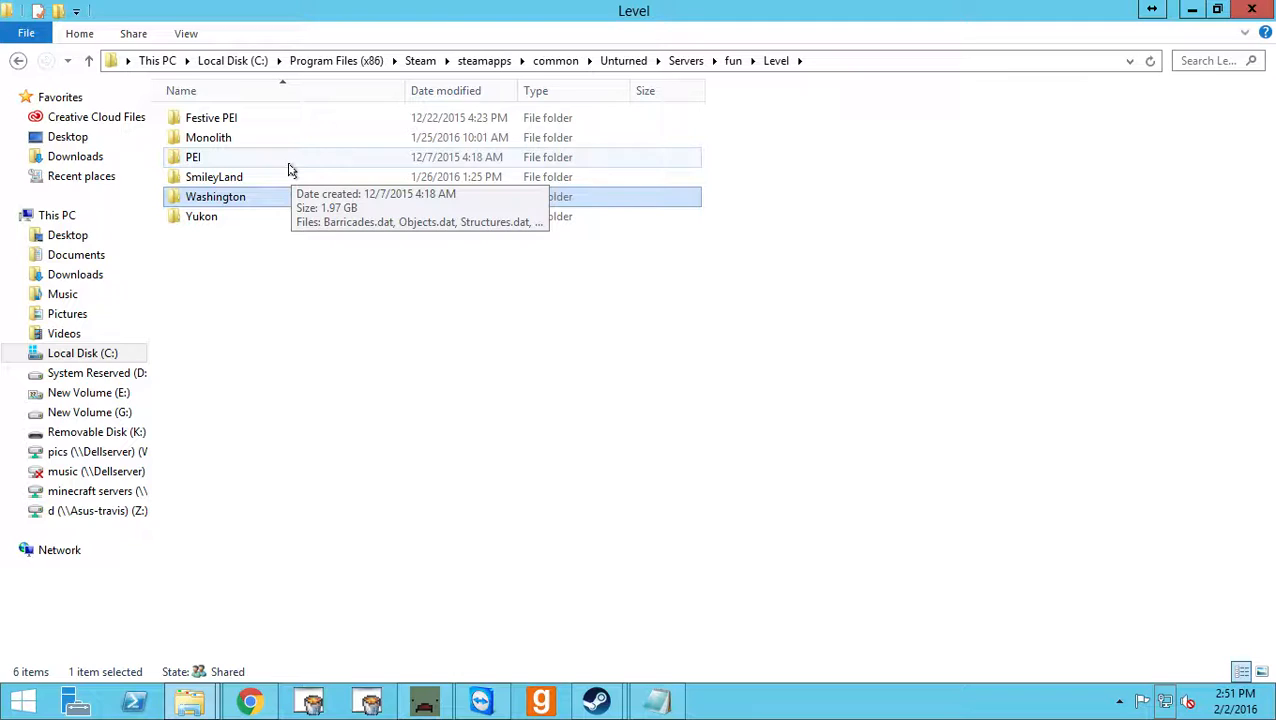
Close the Level folder window and move the server console clear of the server folder on the desktop.
left_click(1240, 8)
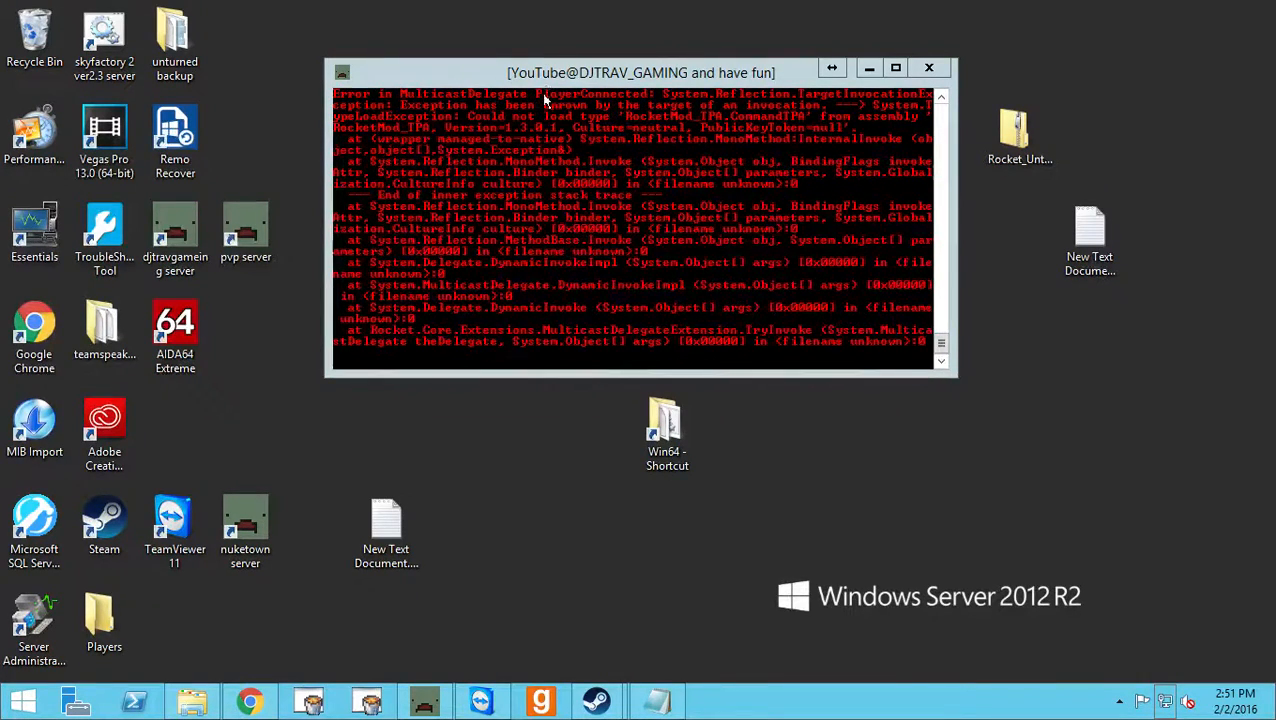
left_click_drag(510, 84, 618, 80)
left_click(248, 402)
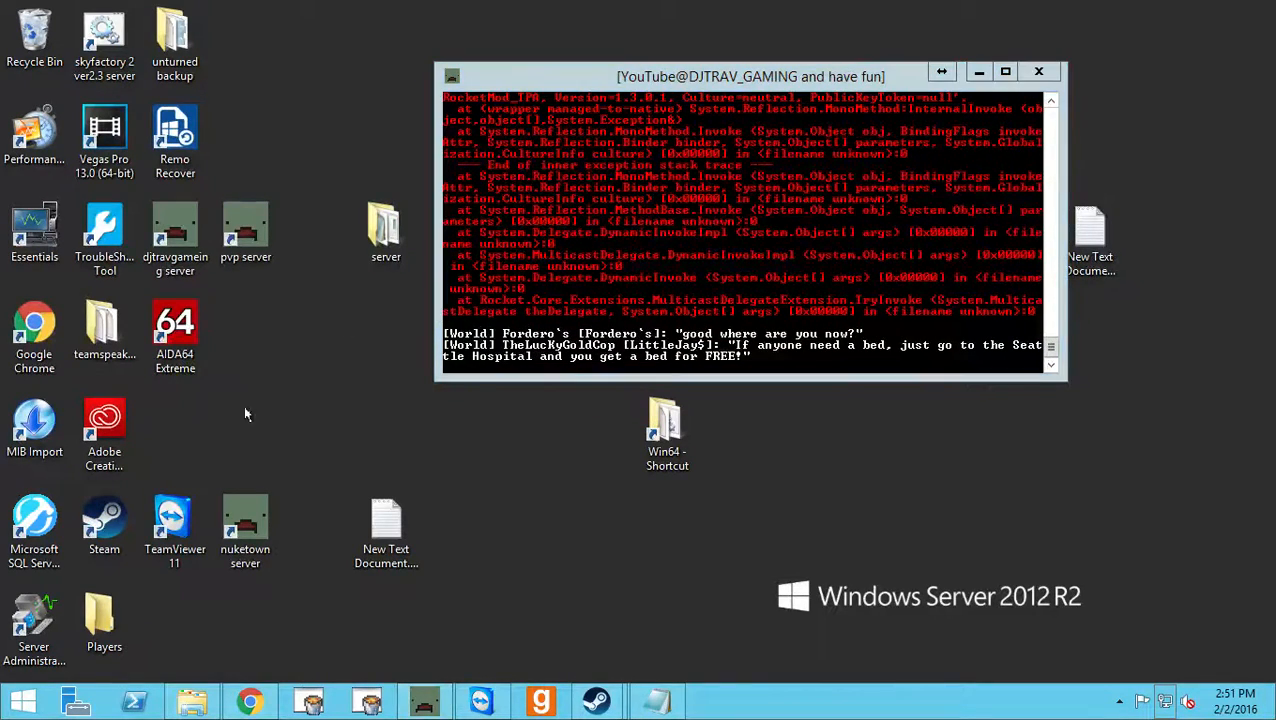
Show This PC in the remaining Explorer window and examine the network and local drives, ending with Local Disk (C:) selected.
left_click(190, 620)
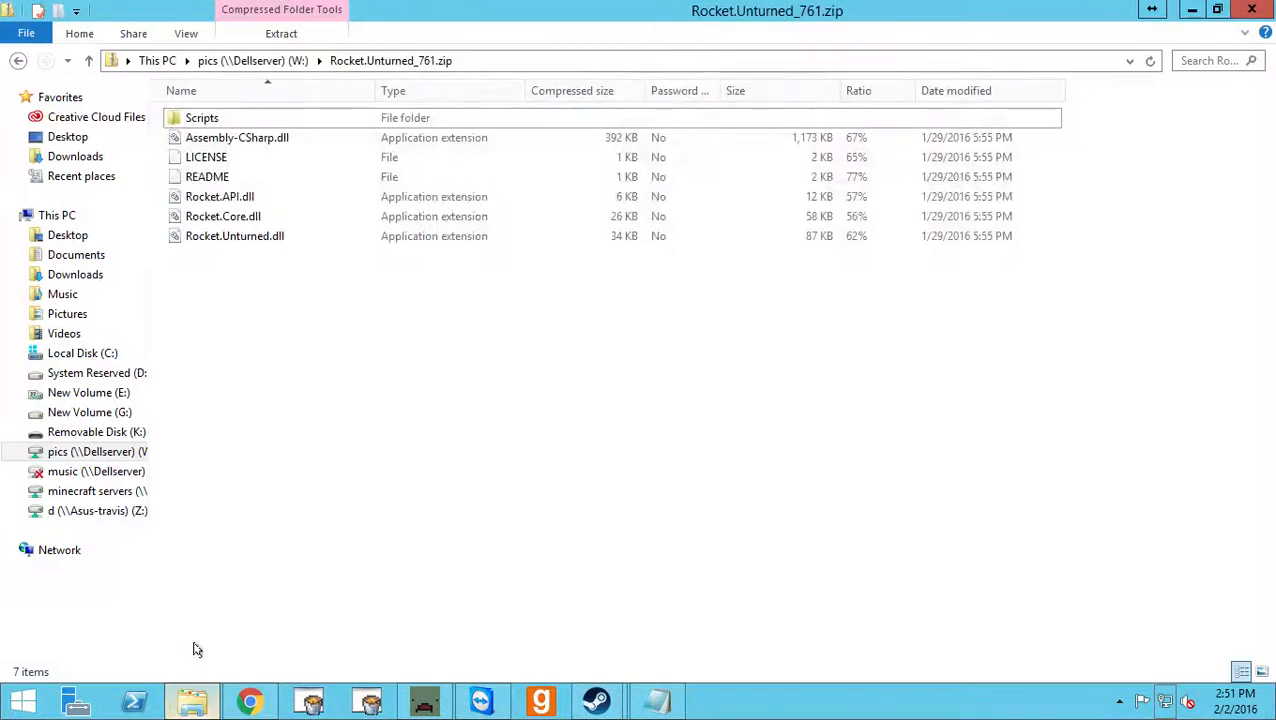
left_click(75, 212)
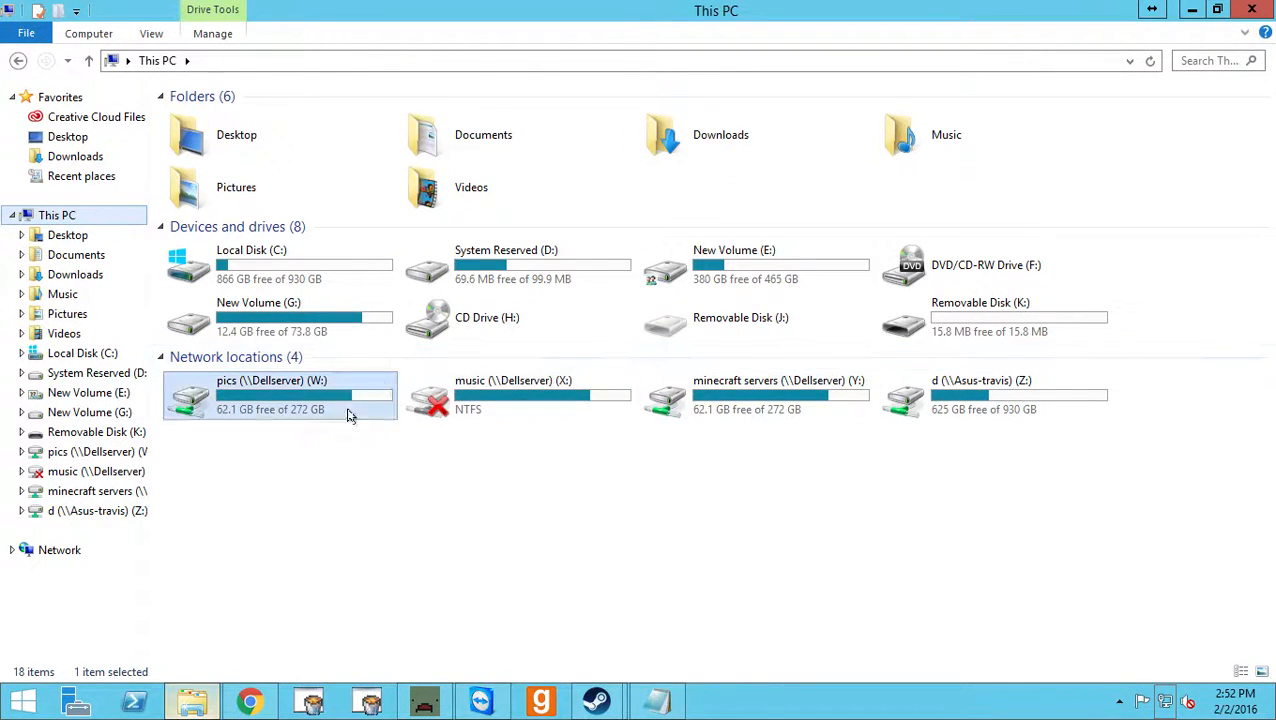
left_click(276, 397)
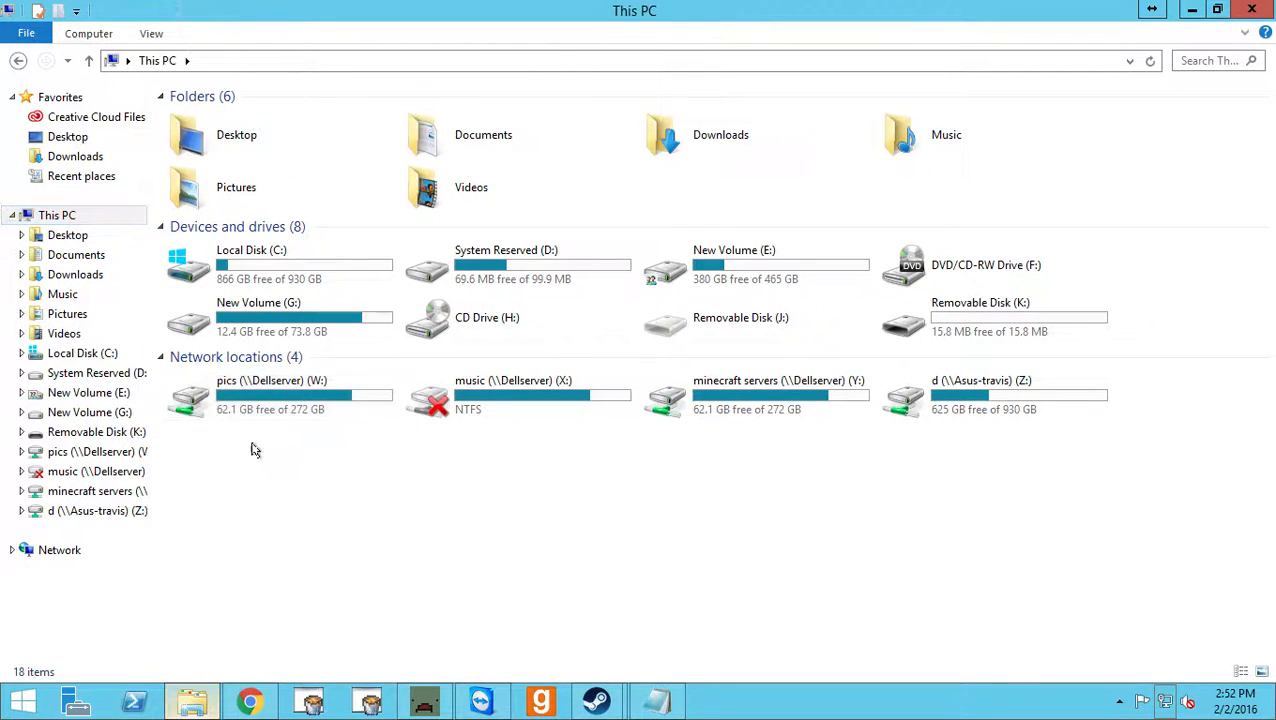
left_click(238, 284)
left_click(241, 298)
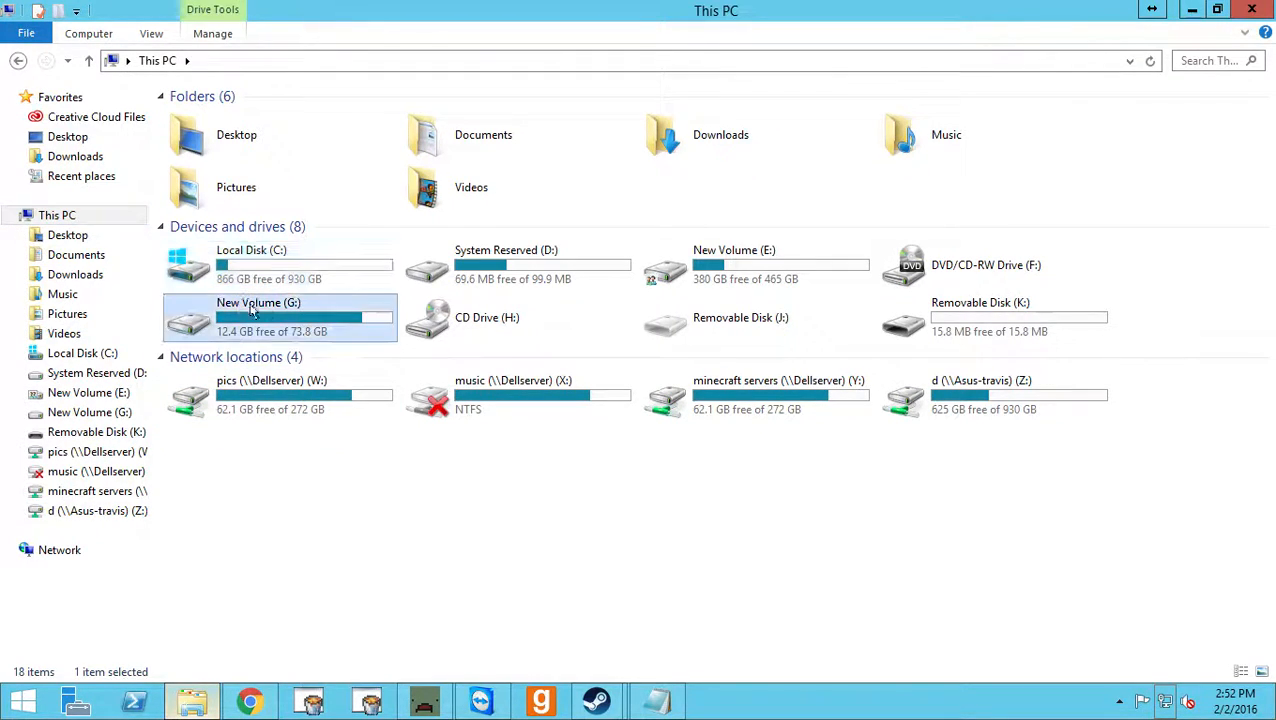
left_click(362, 255)
left_click(324, 298)
left_click(530, 274)
left_click(686, 264)
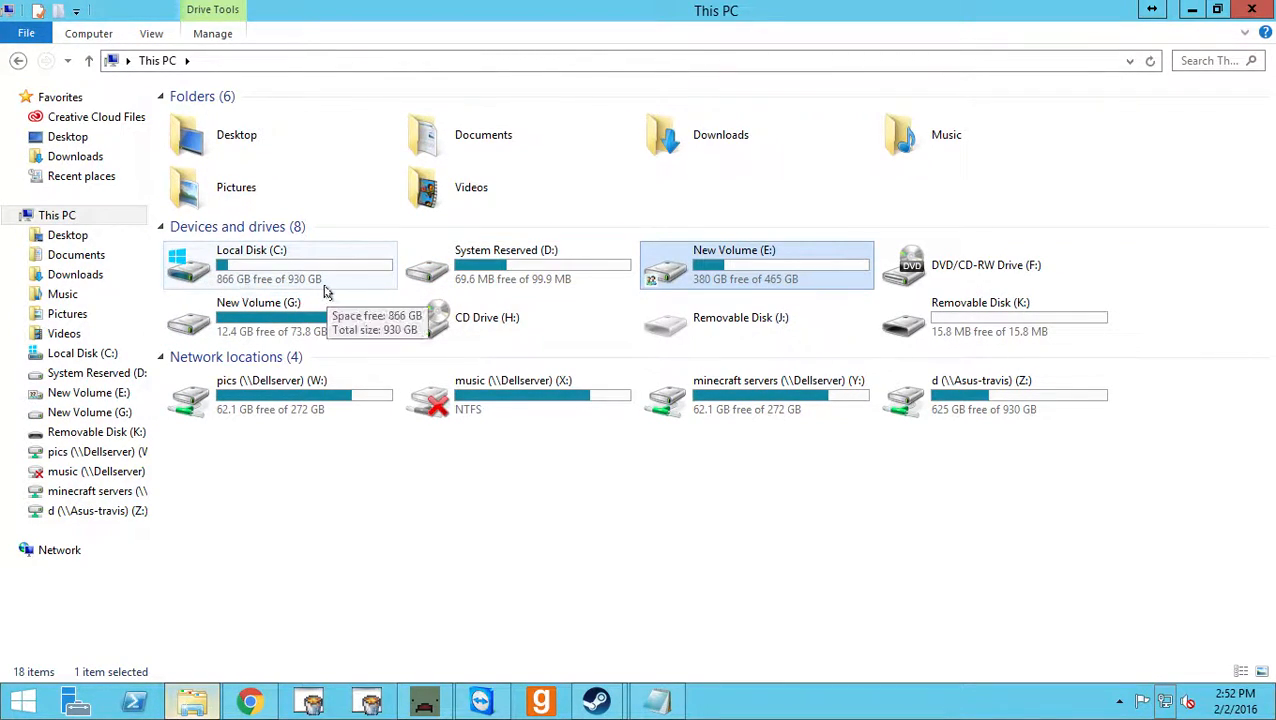
left_click(337, 281)
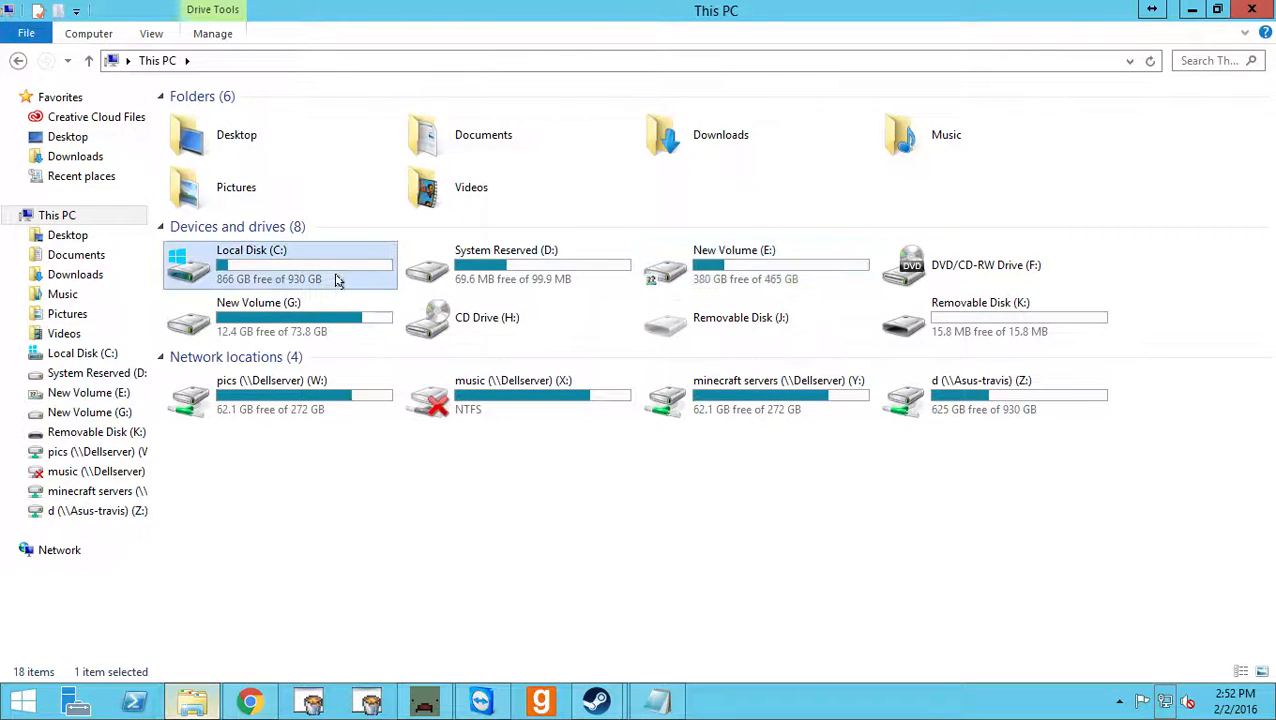
Open Local Disk (C:) and look through its root folder, then return to This PC and close the window.
double_click(337, 281)
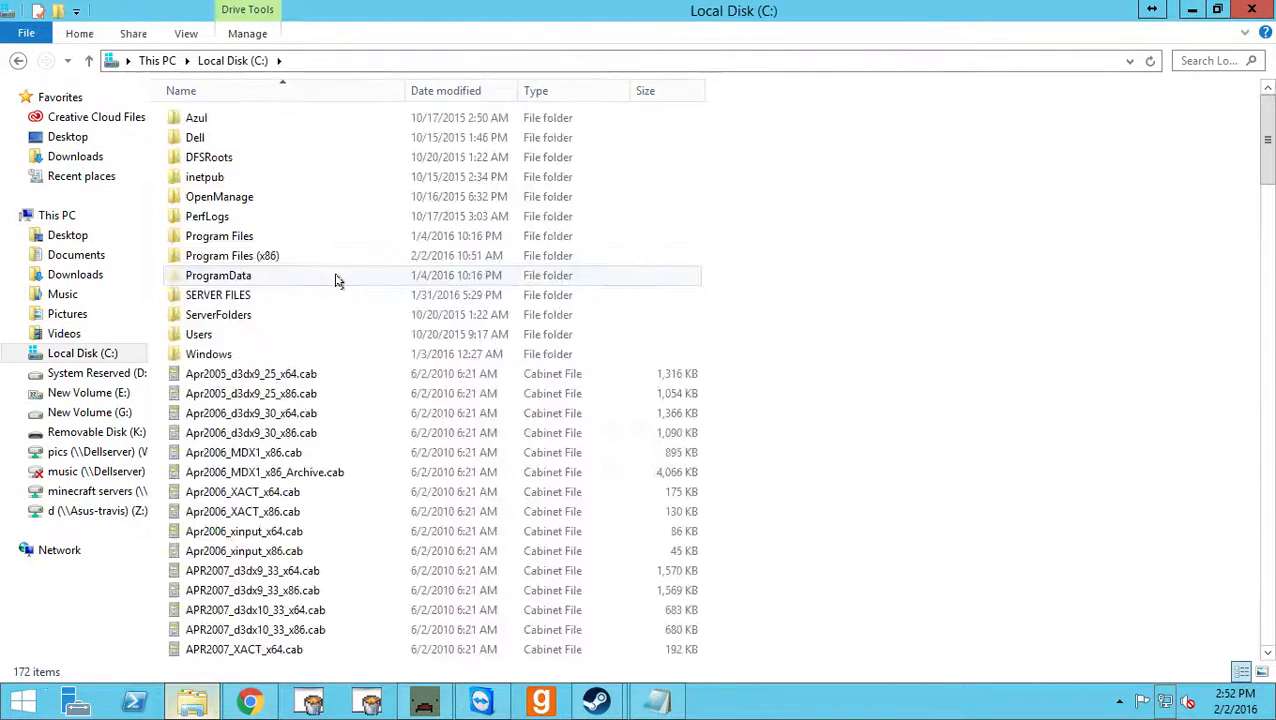
scroll(340, 288, "down", 2)
scroll(340, 288, "up", 2)
left_click(18, 60)
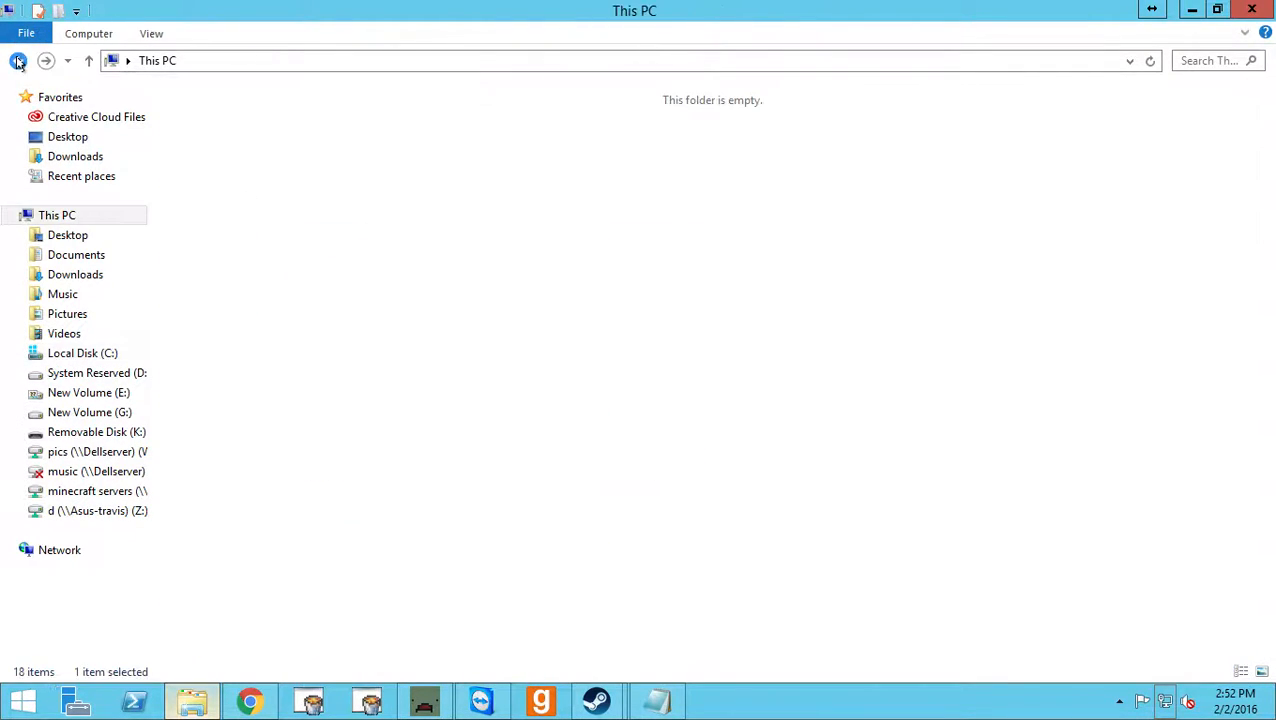
left_click(1238, 7)
left_click(502, 528)
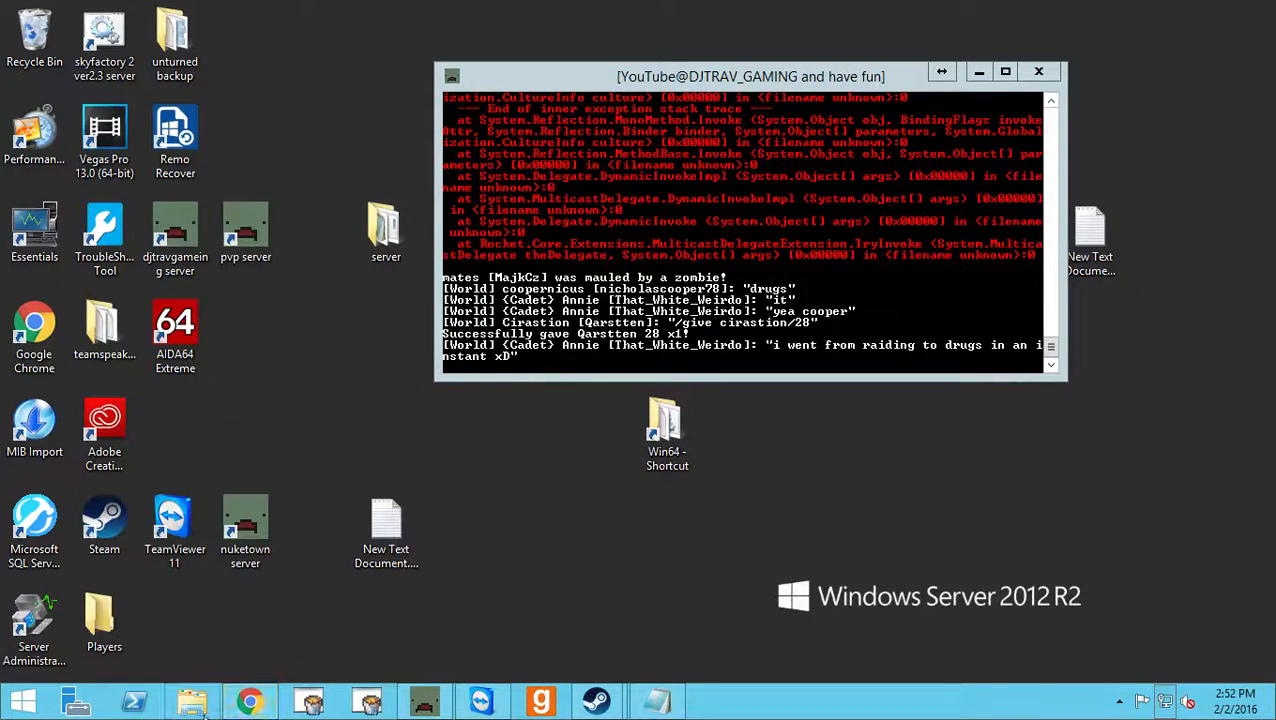
Open a new Explorer window and go to the pics (\\Dellserver) (W:) network drive.
left_click(193, 702)
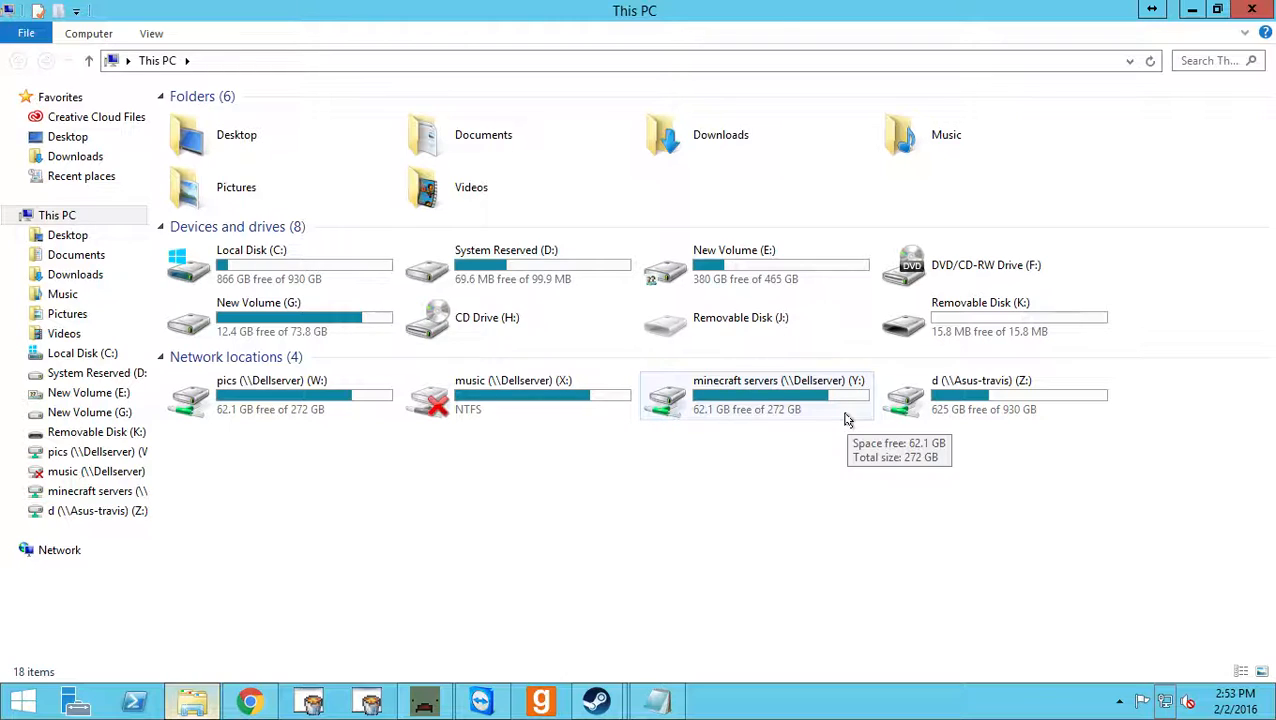
left_click(340, 381)
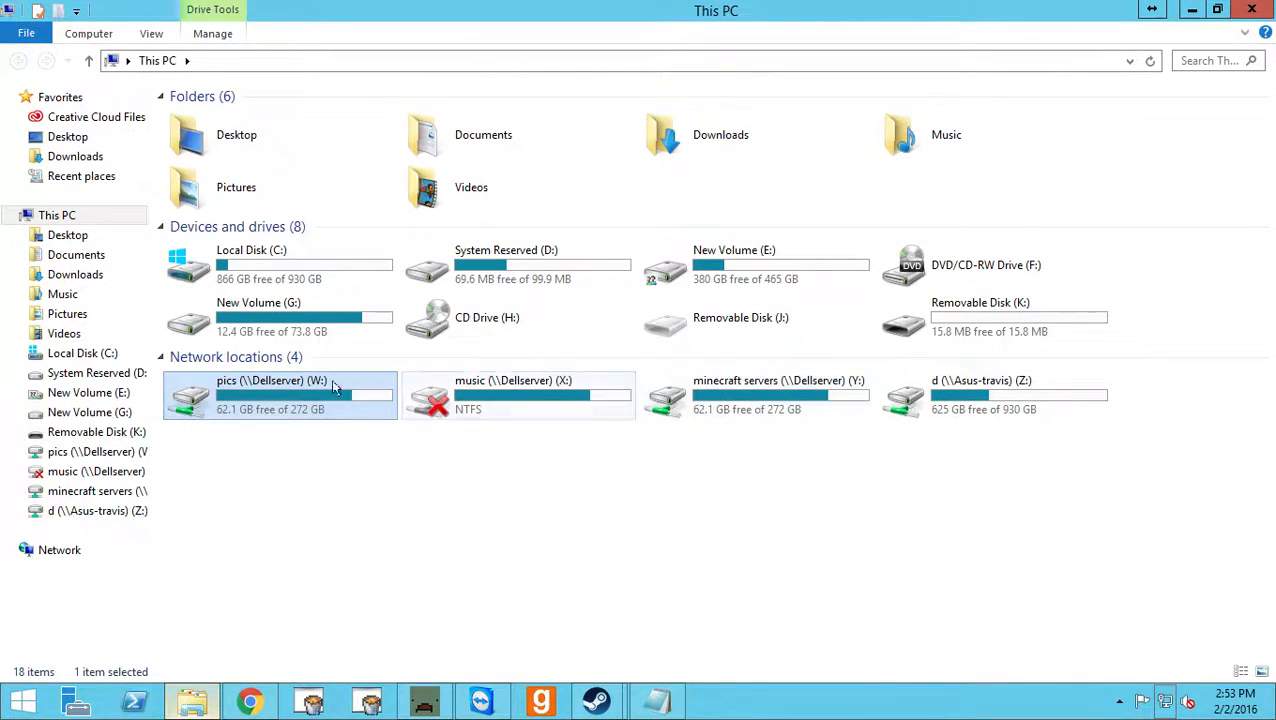
double_click(236, 398)
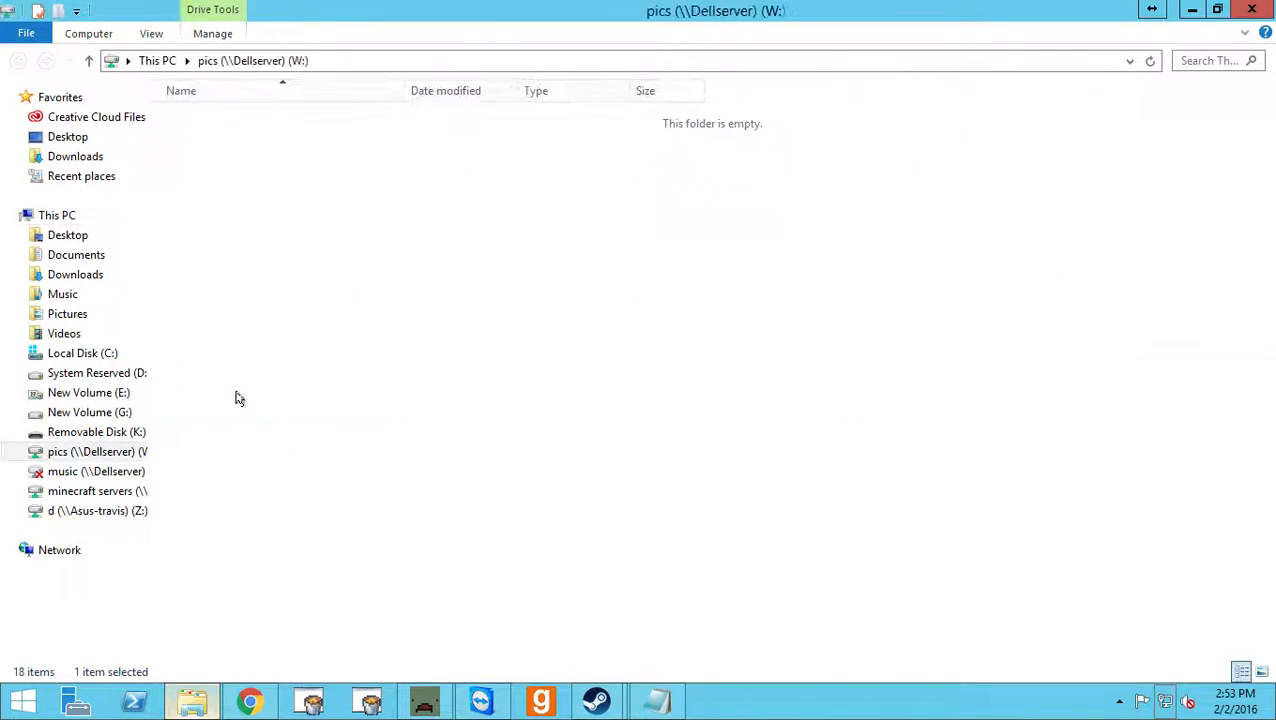
Examine the Rocket.Unturned zip archives on the network drive, then return to This PC and minimize the window.
left_click_drag(228, 512, 287, 135)
left_click(225, 535)
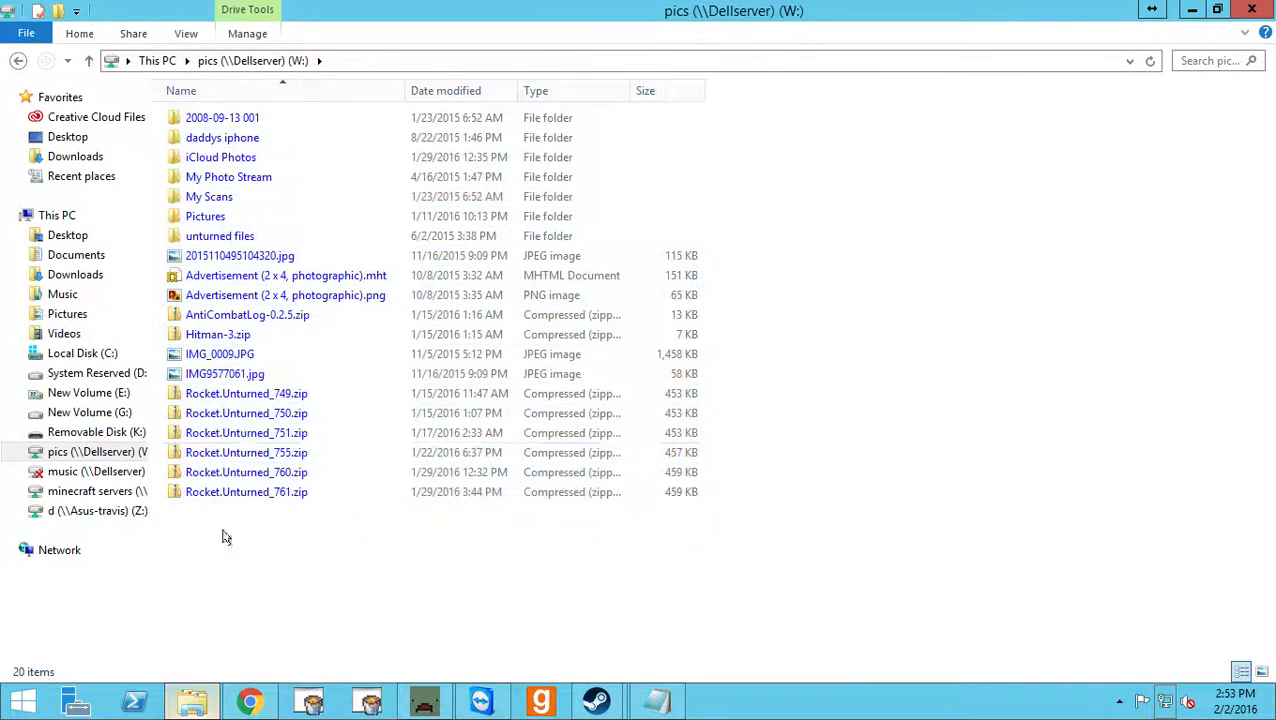
left_click(232, 474)
left_click(228, 493)
left_click(247, 414)
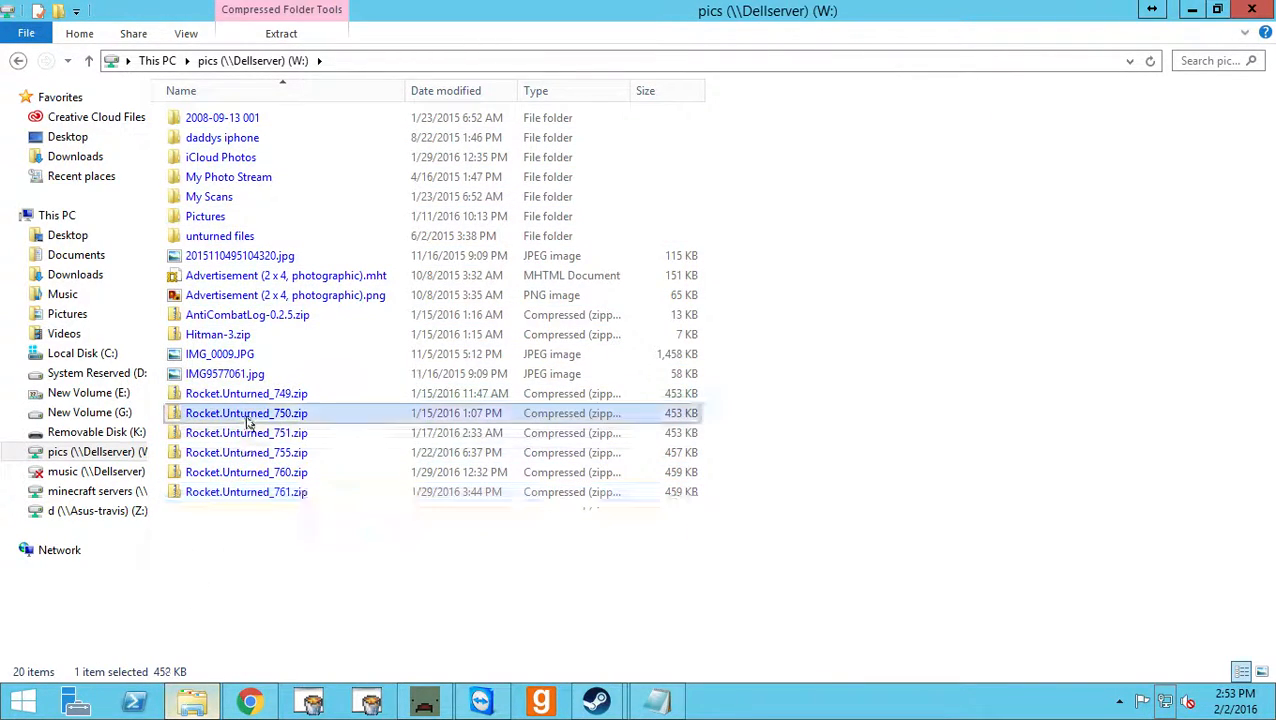
left_click(230, 491)
left_click(18, 60)
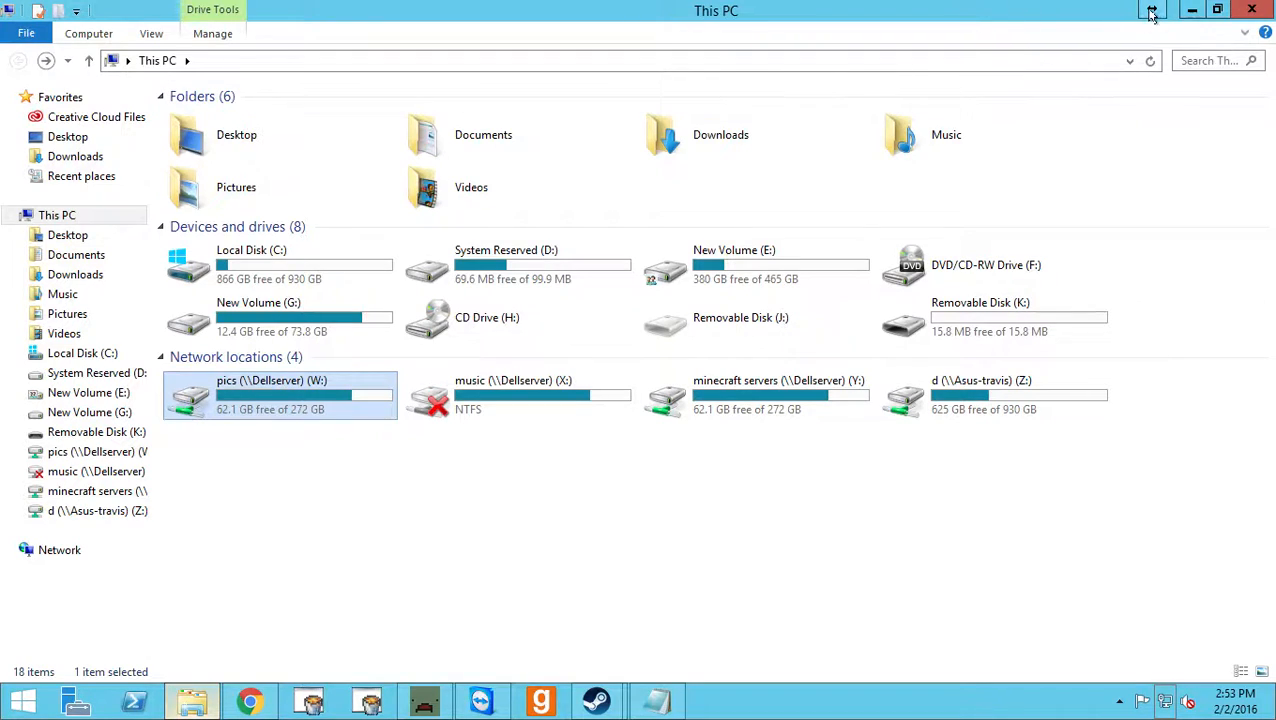
left_click(1192, 10)
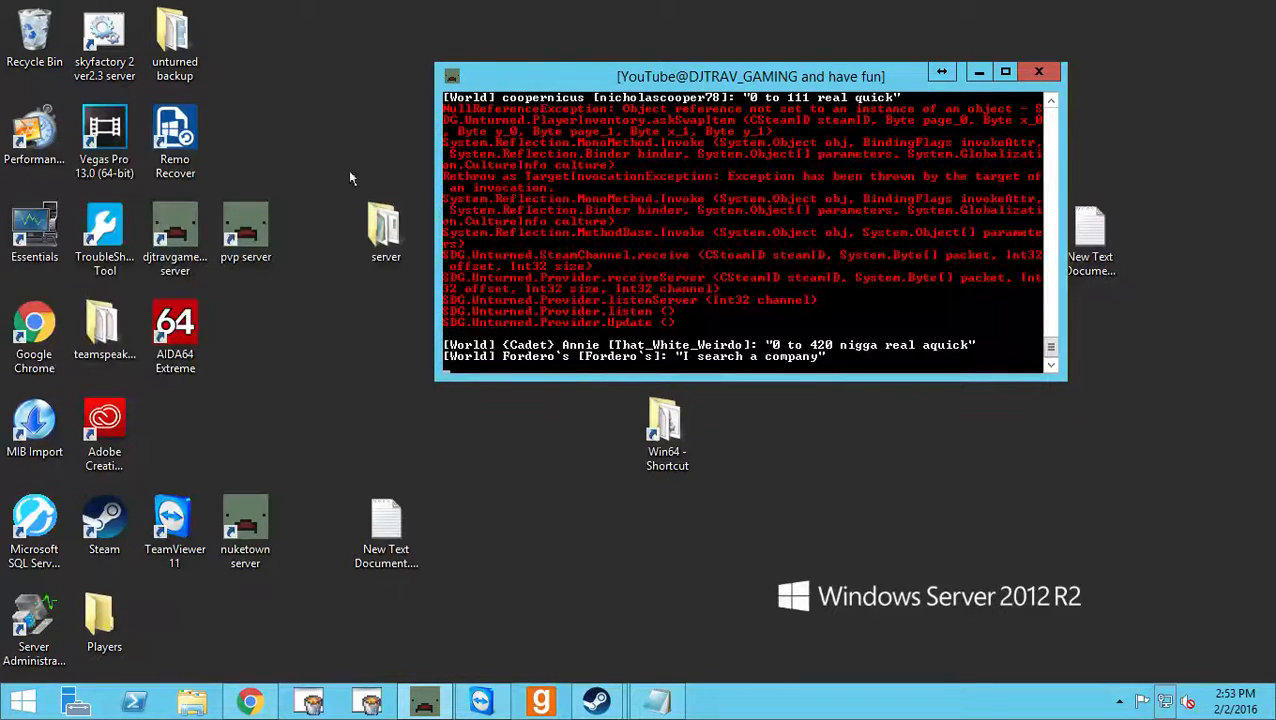
left_click(319, 112)
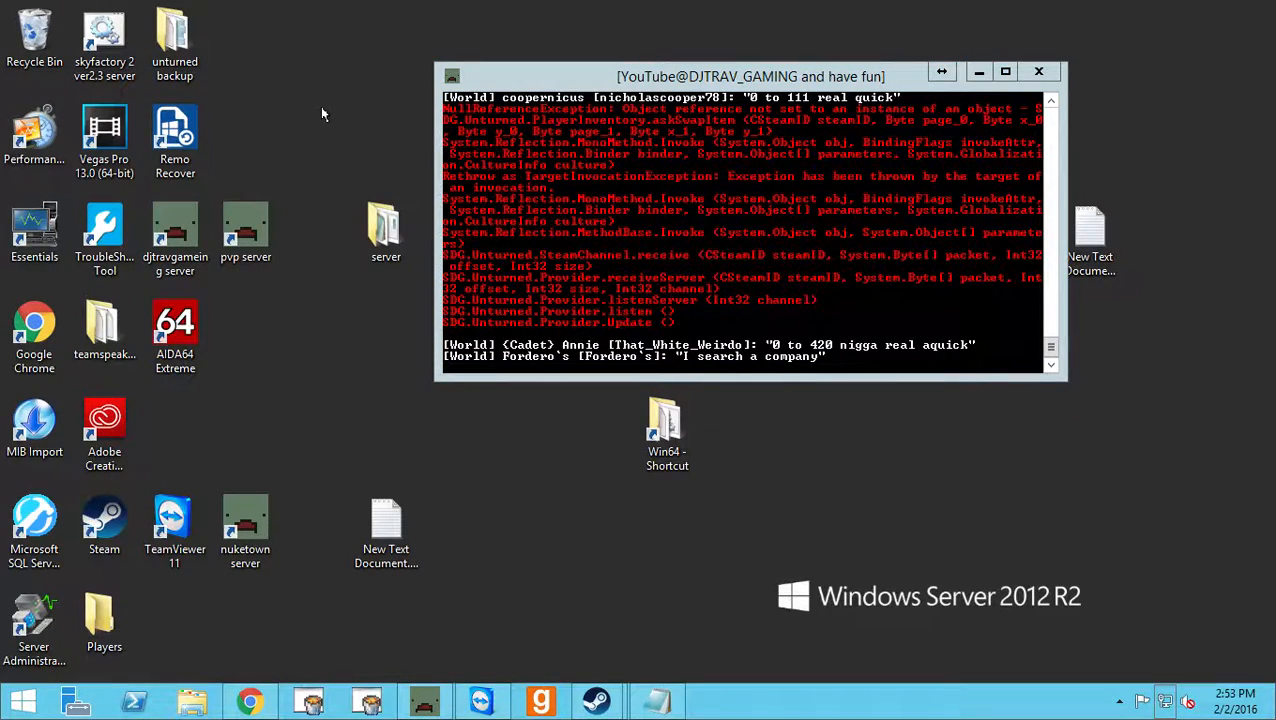
left_click_drag(639, 77, 620, 66)
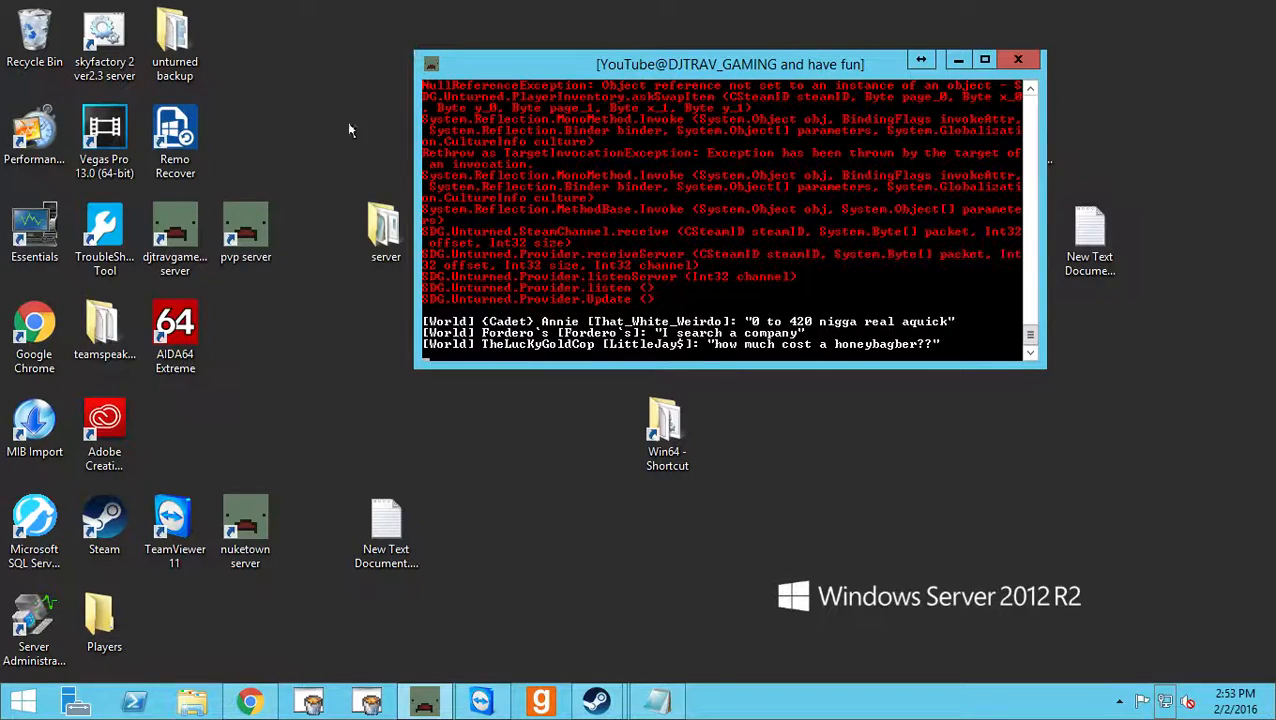
left_click(299, 238)
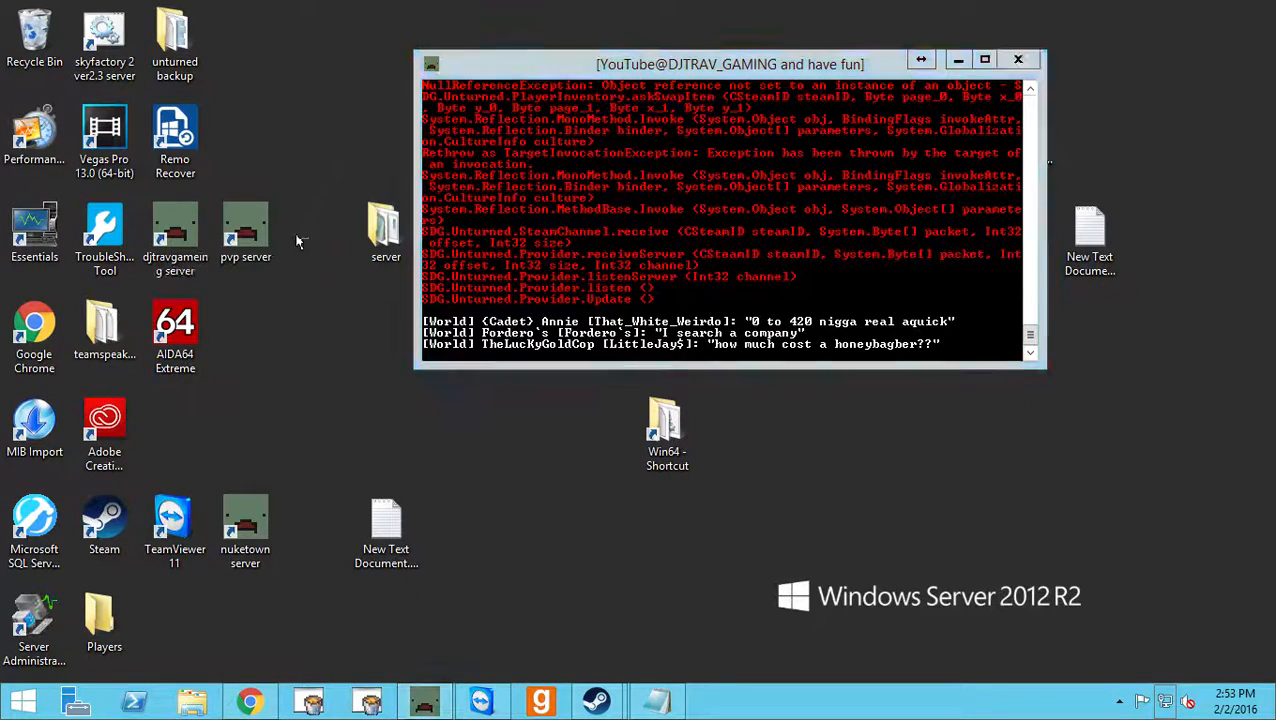
left_click_drag(265, 16, 18, 562)
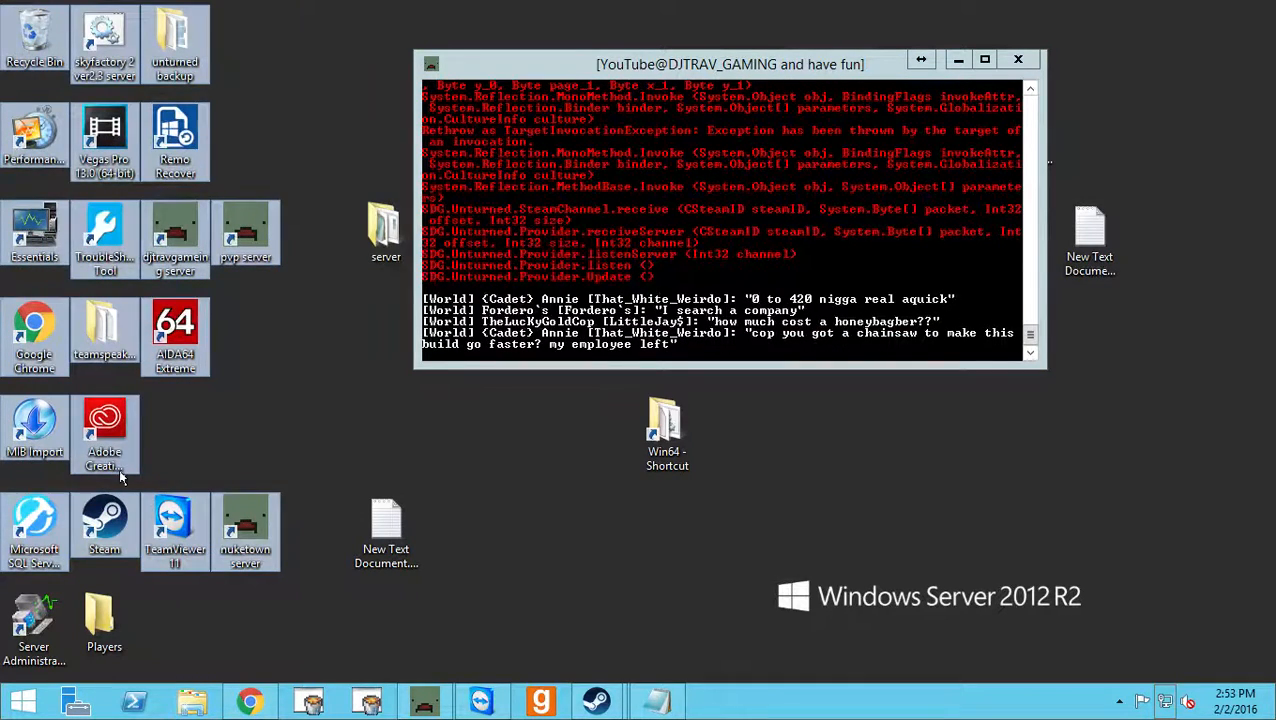
left_click(274, 411)
left_click_drag(549, 606, 2, 2)
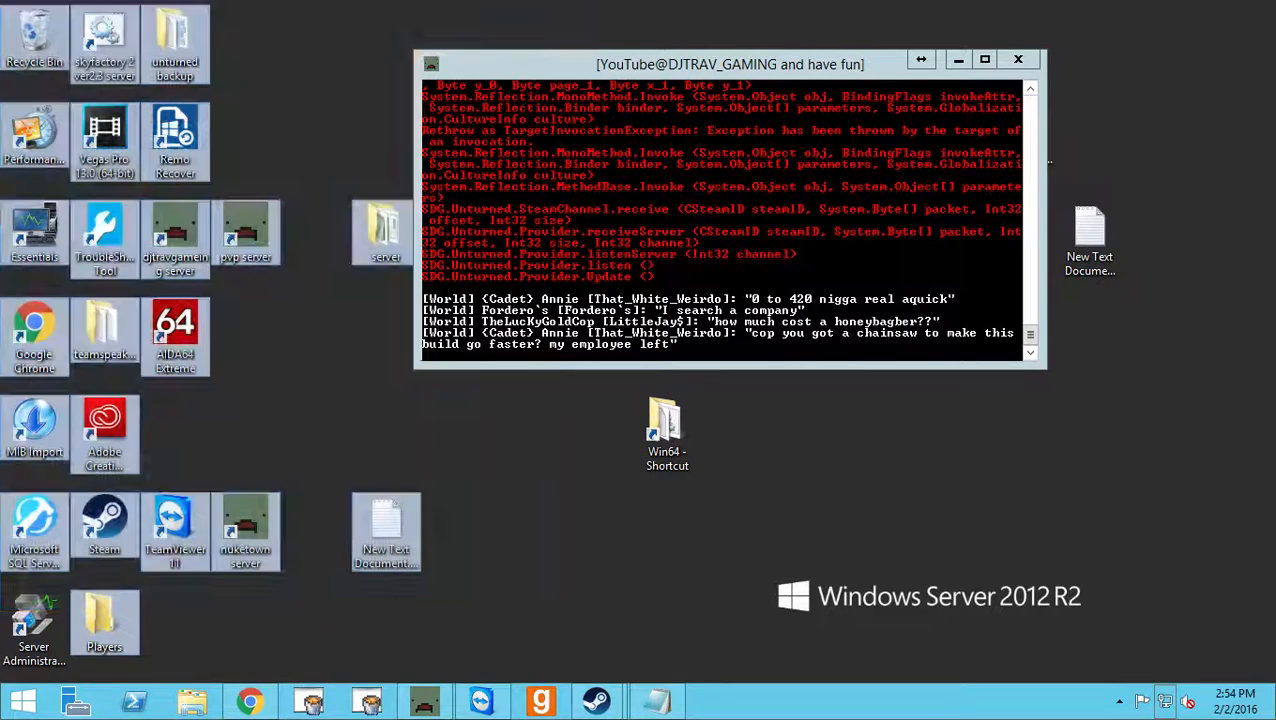
left_click(305, 56)
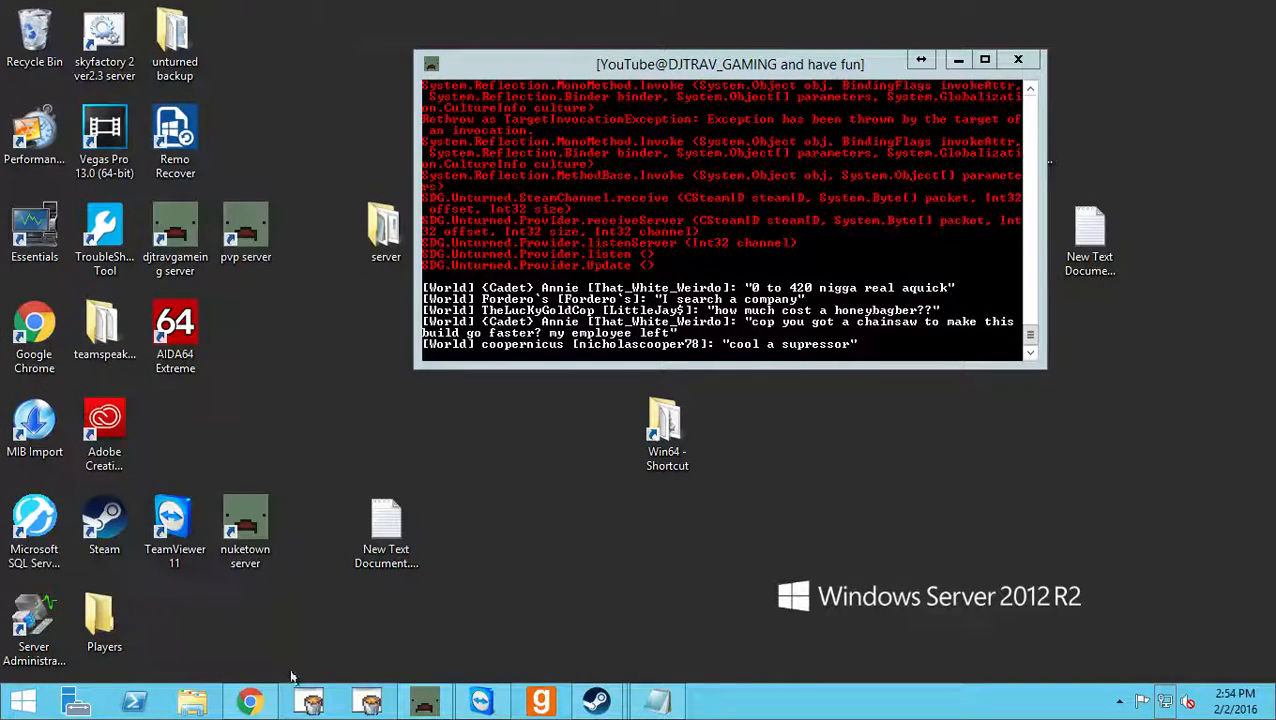